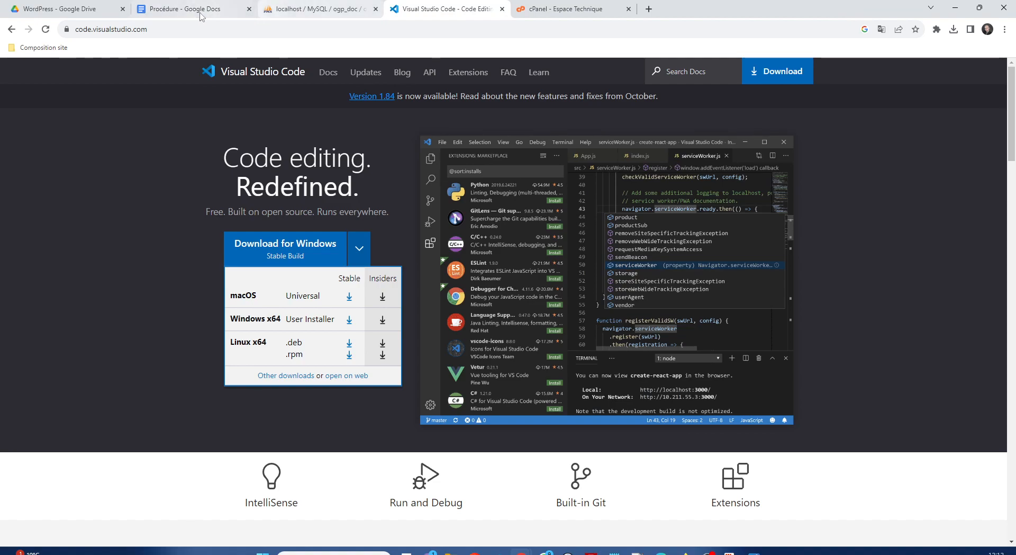
Bring up the Procédure document and place the File Explorer window of the worddy folder below its first installation steps.
click(198, 19)
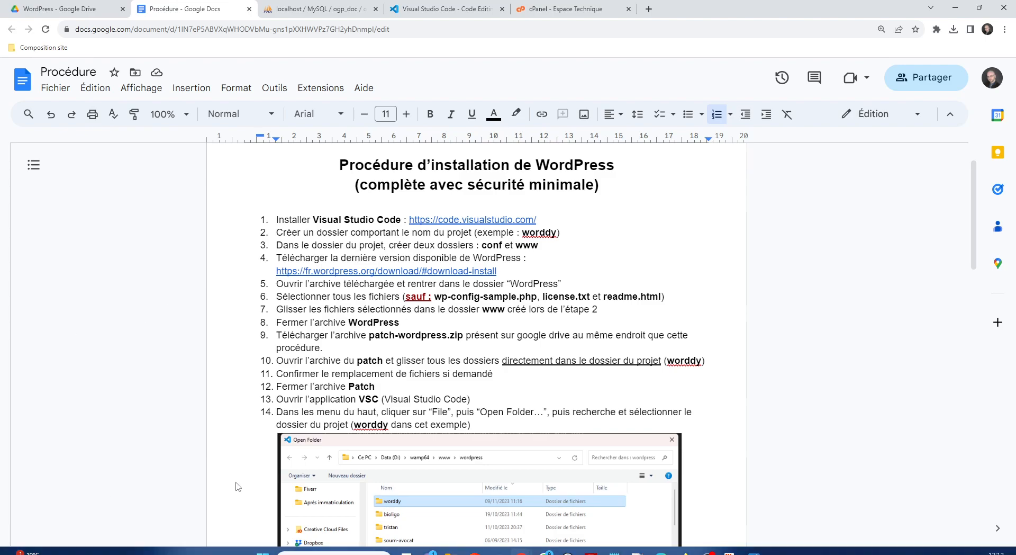
mouse_move(451, 552)
click(445, 514)
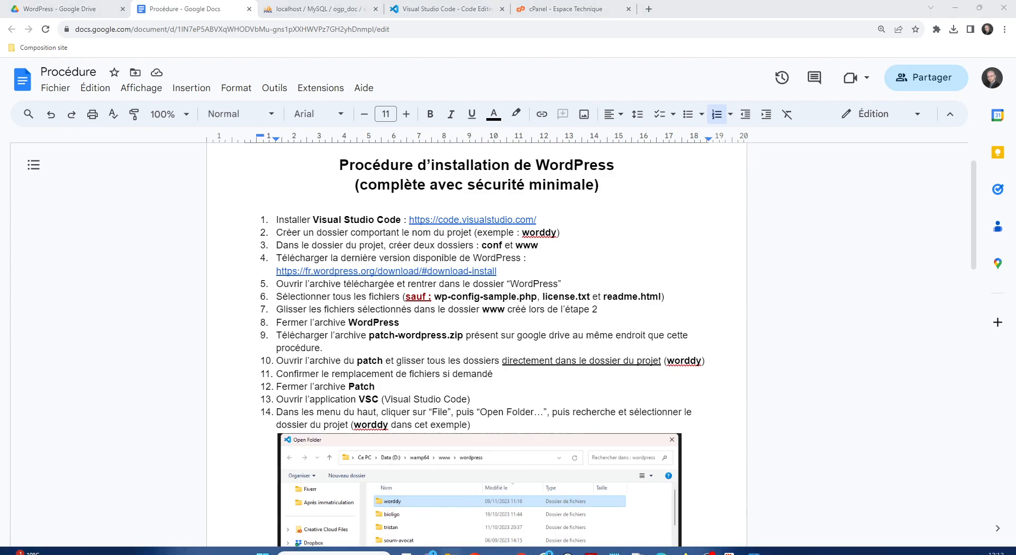
drag(0, 53, 444, 83)
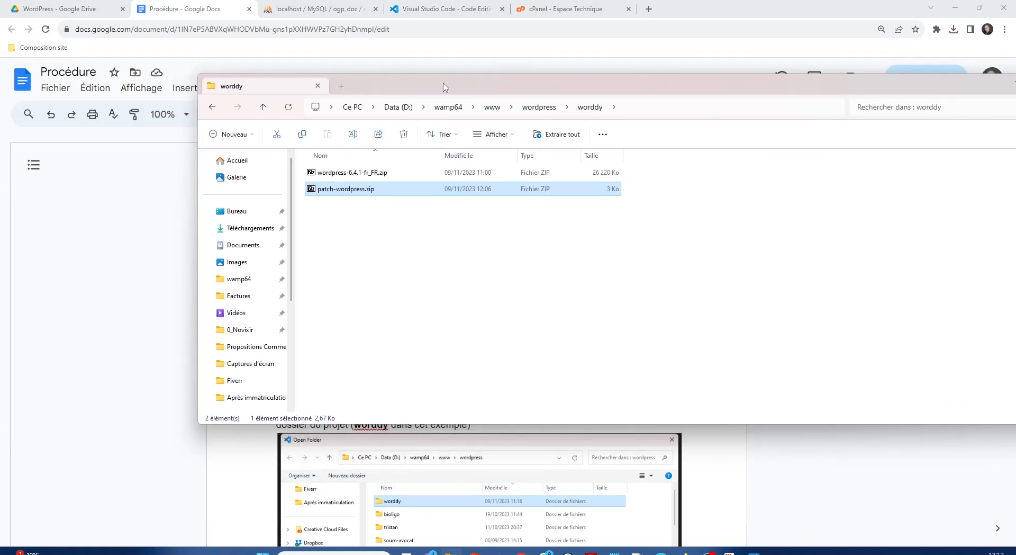
double_click(444, 84)
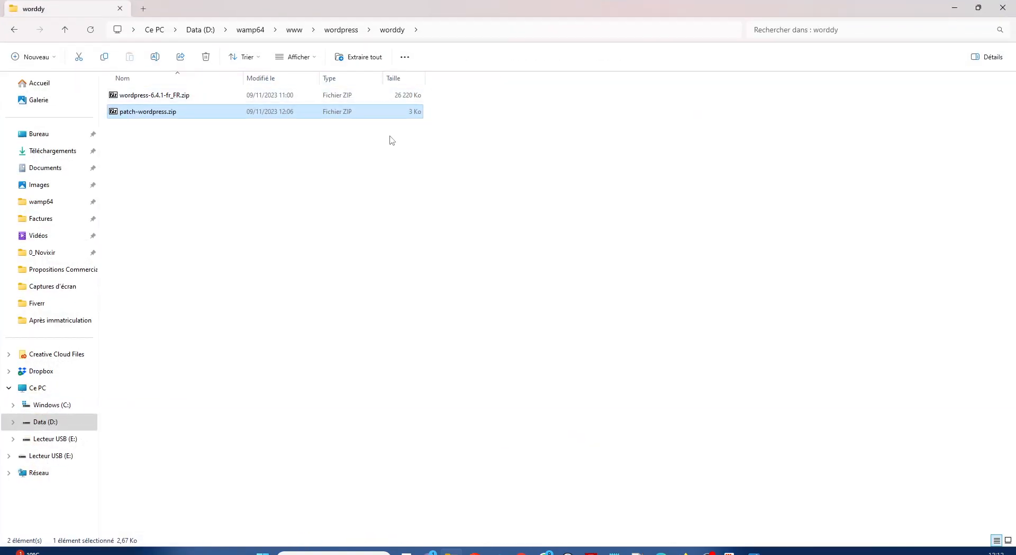
click(425, 176)
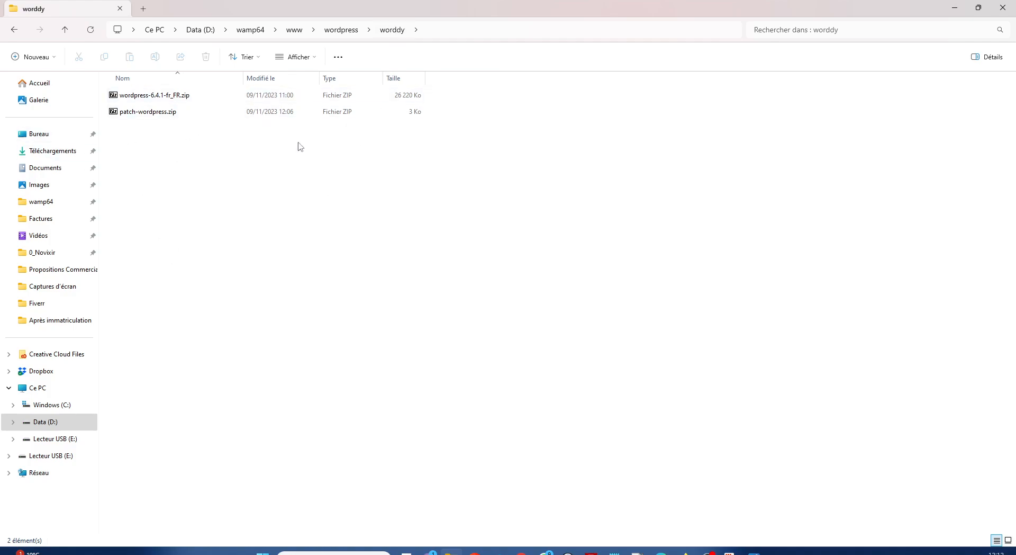
drag(465, 101, 183, 176)
click(184, 177)
drag(839, 12, 597, 297)
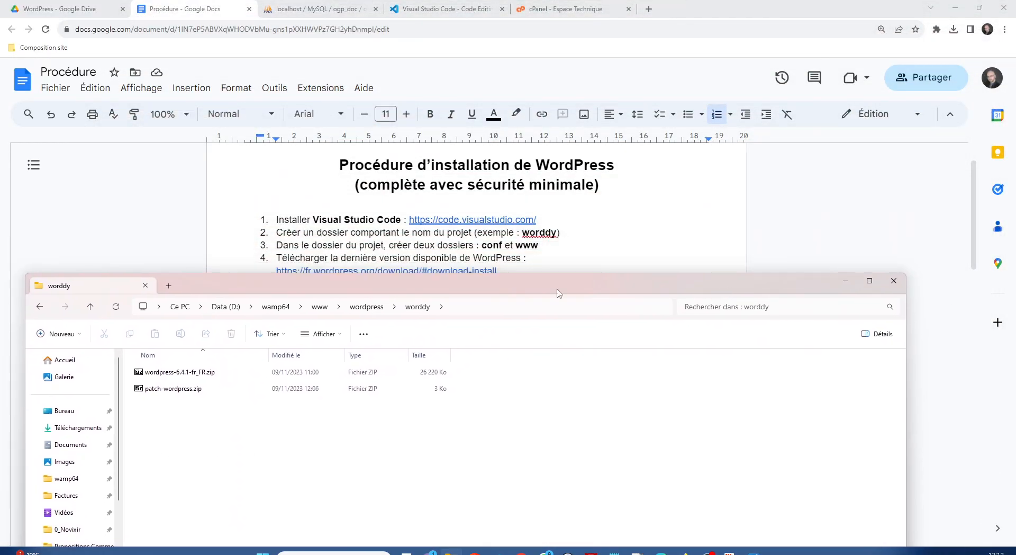
scroll(352, 223, down, 1)
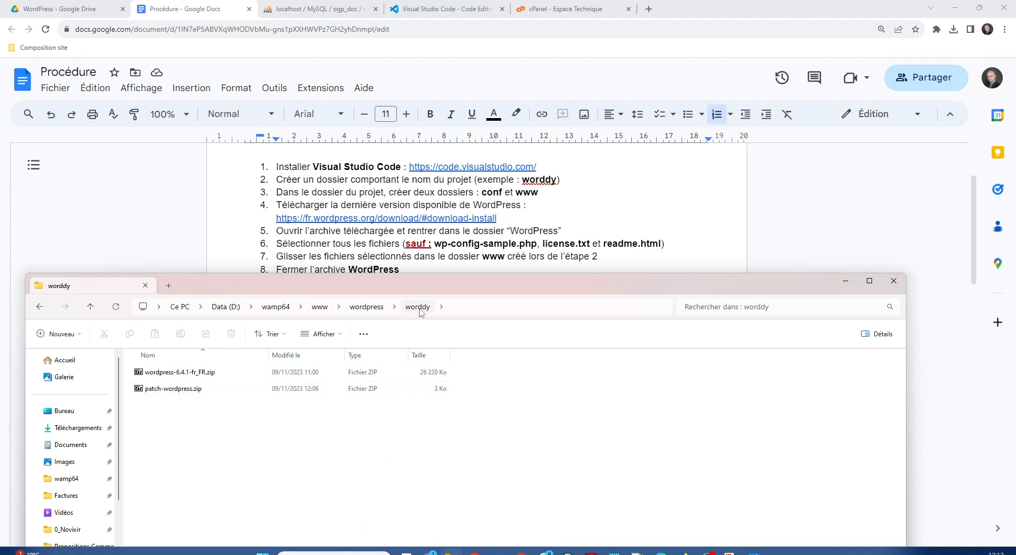
Show the full path of the project folder and highlight its worddy part.
click(471, 307)
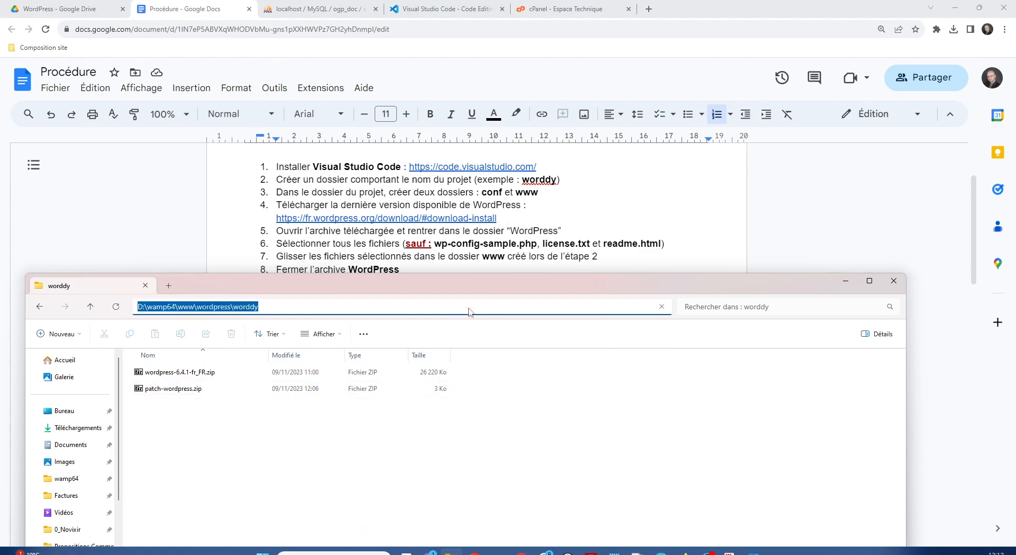
drag(235, 307, 282, 306)
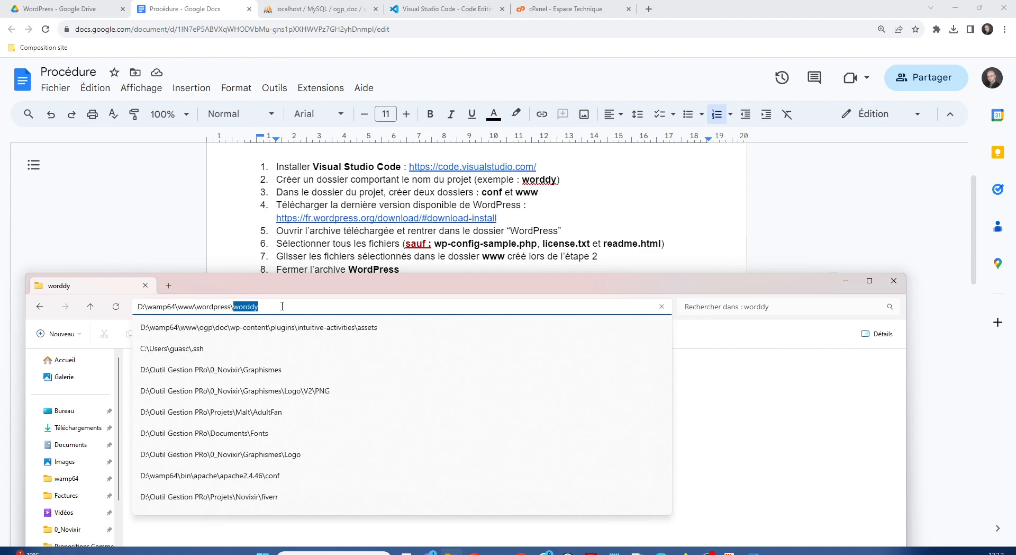
click(714, 376)
Create a new folder named conf in the worddy project folder.
right_click(328, 430)
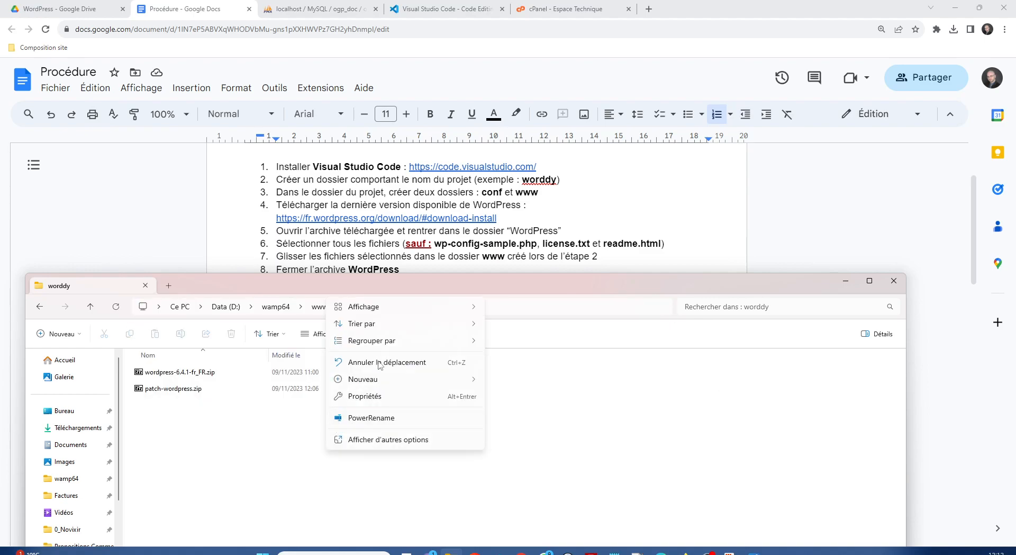
mouse_move(467, 371)
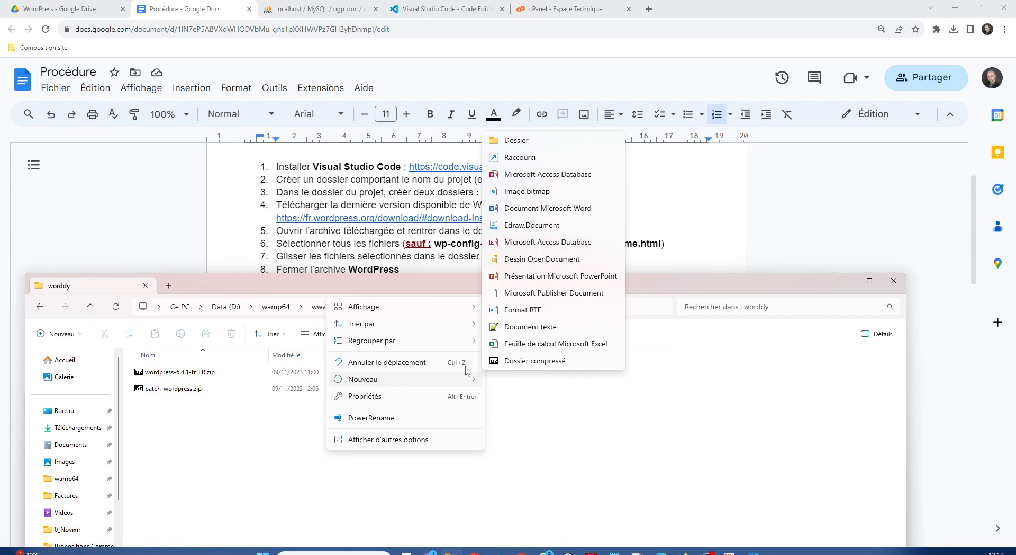
click(521, 139)
text(con)
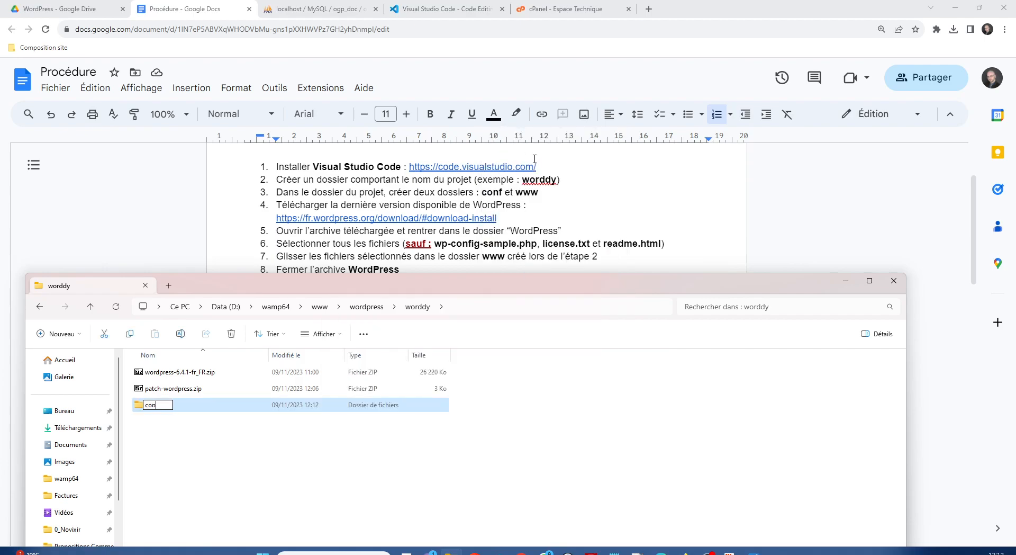
text(f)
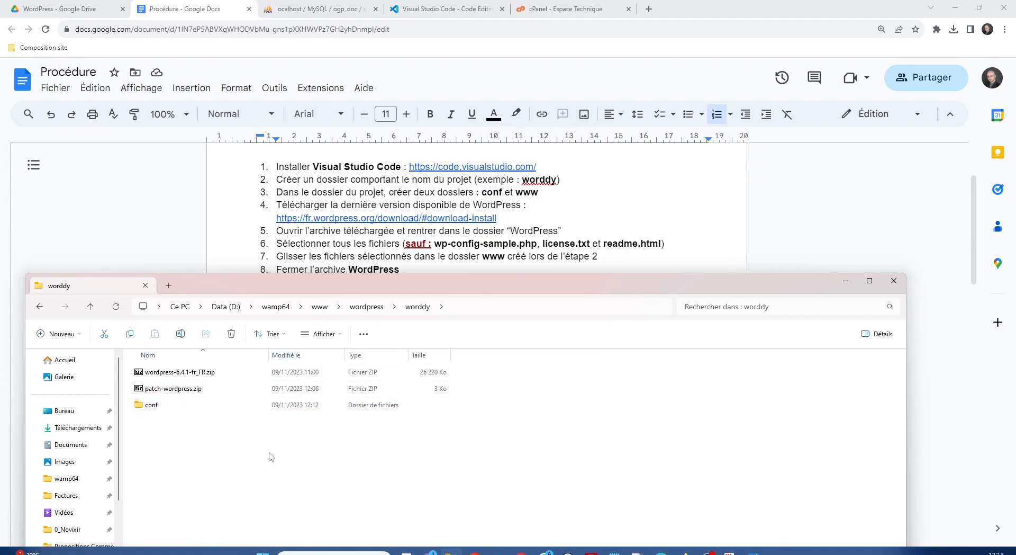
Create a second folder named www in the worddy project folder.
right_click(271, 448)
mouse_move(328, 407)
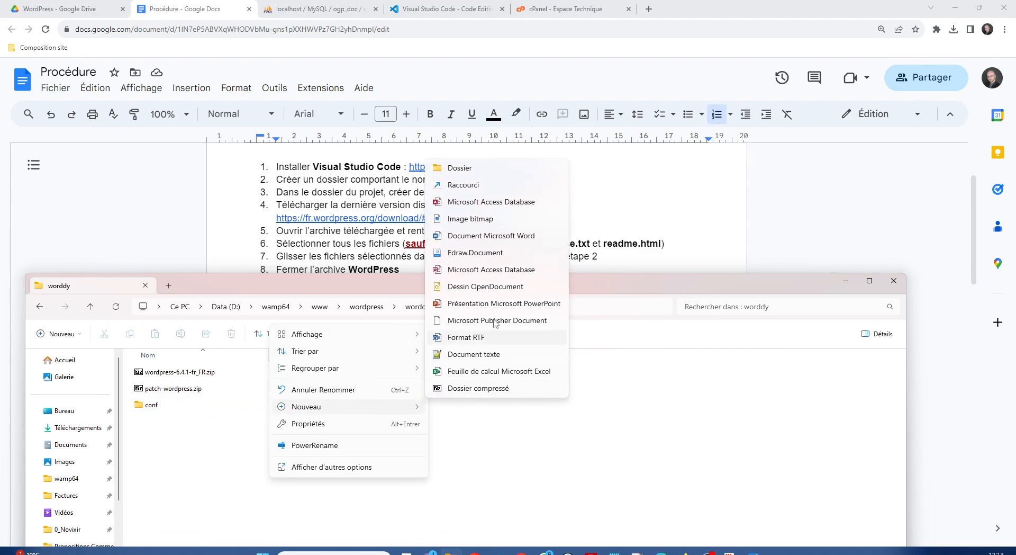
click(466, 169)
text(www)
key(Return)
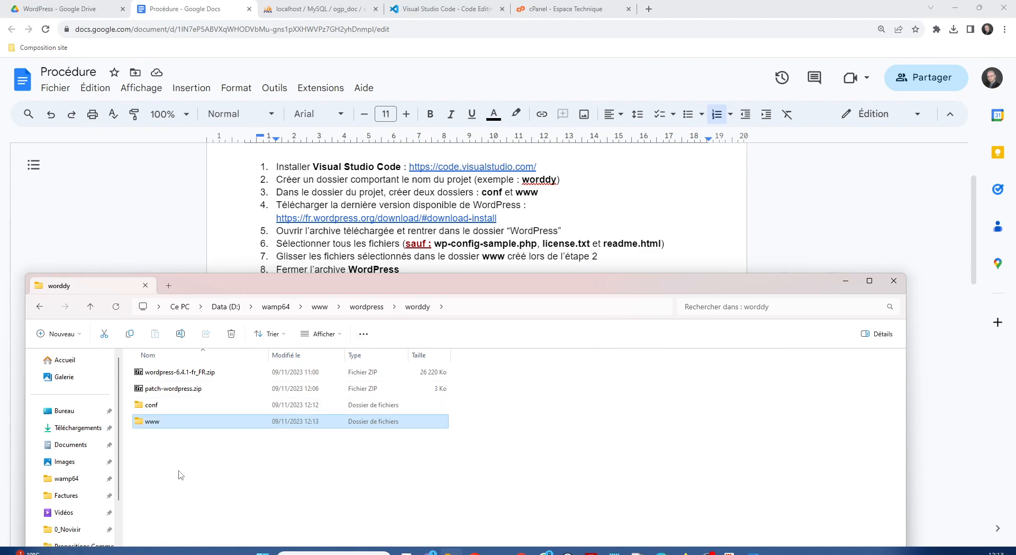
click(153, 450)
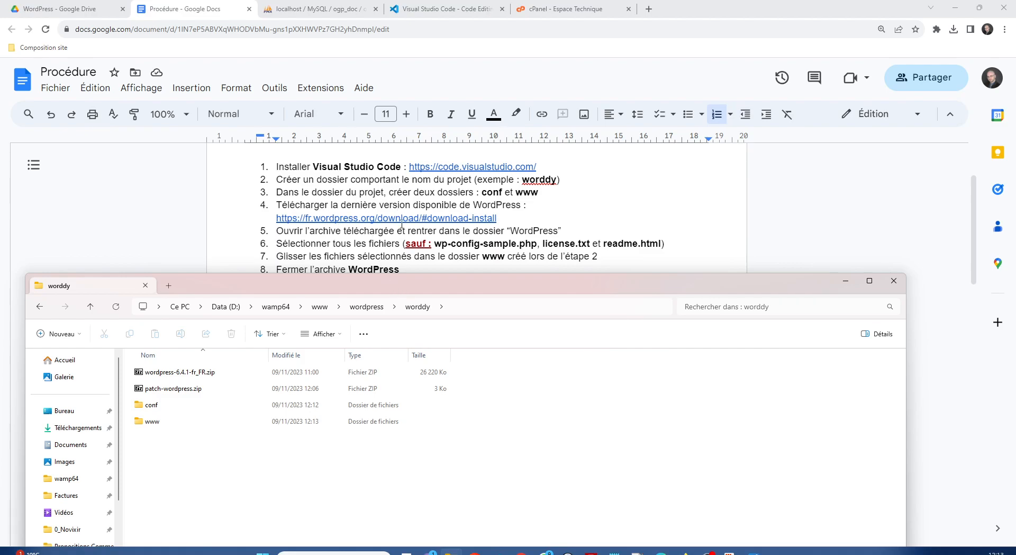
Open the wordpress-6.4.1-fr_FR.zip archive beside the project folder and enter its wordpress folder.
click(180, 373)
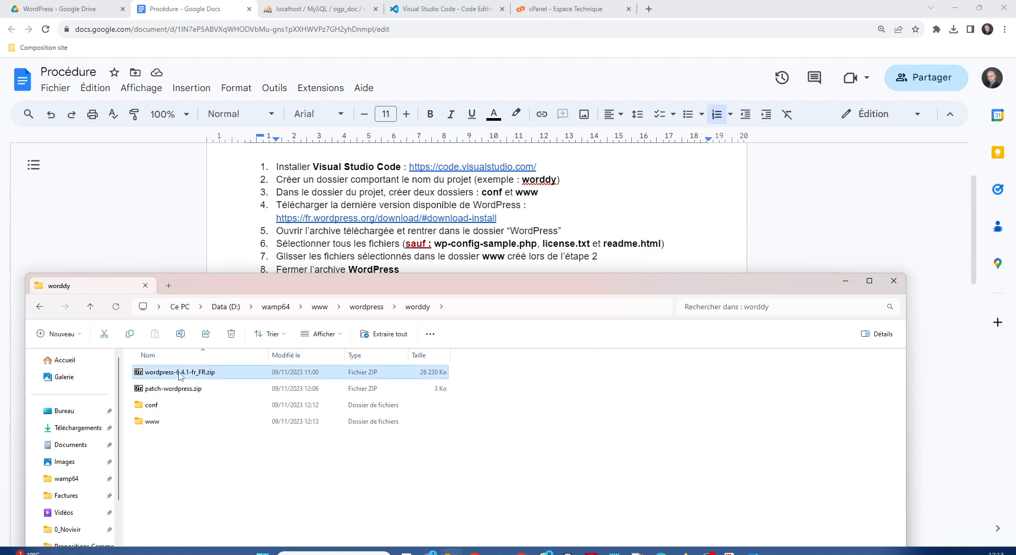
right_click(180, 374)
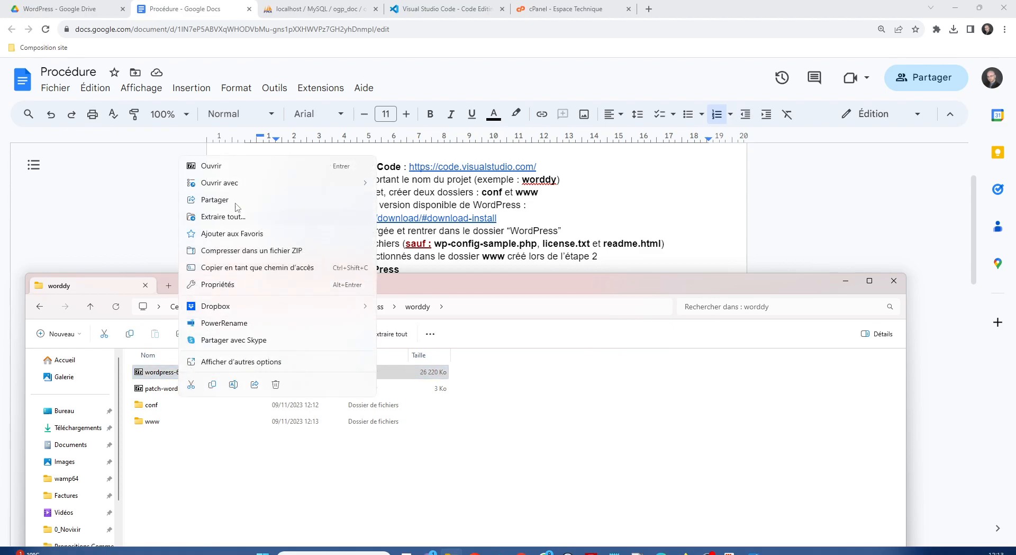
click(228, 165)
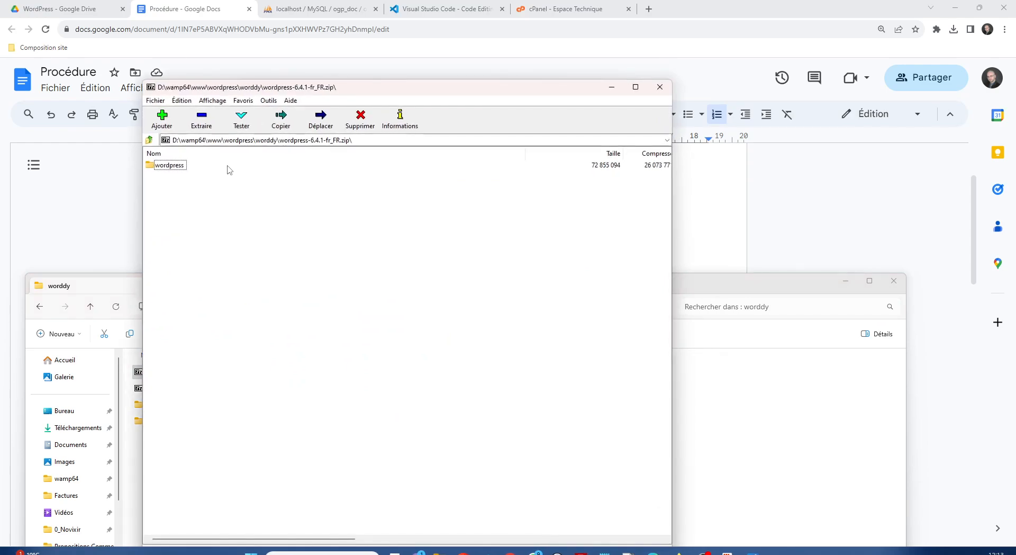
drag(202, 90, 626, 115)
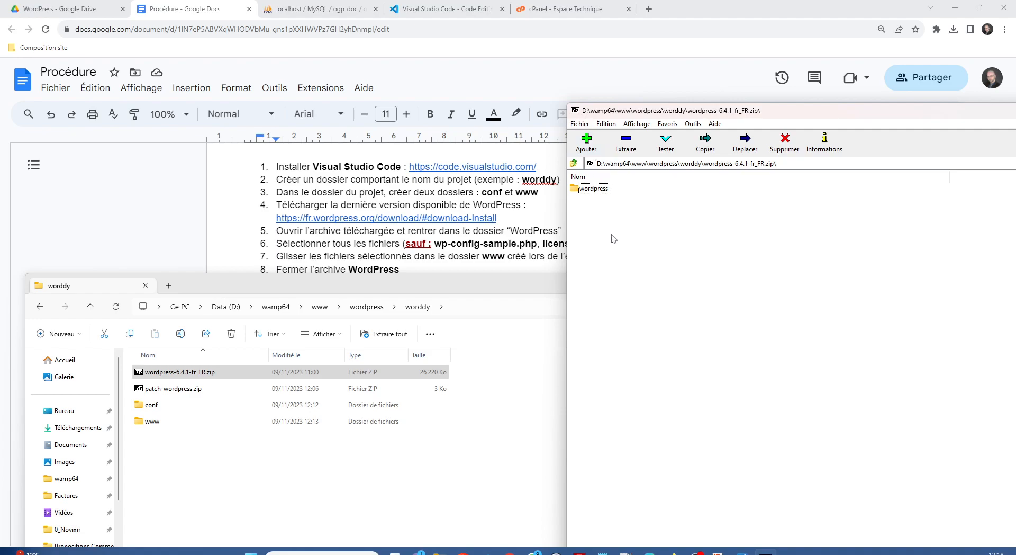
click(594, 189)
double_click(588, 190)
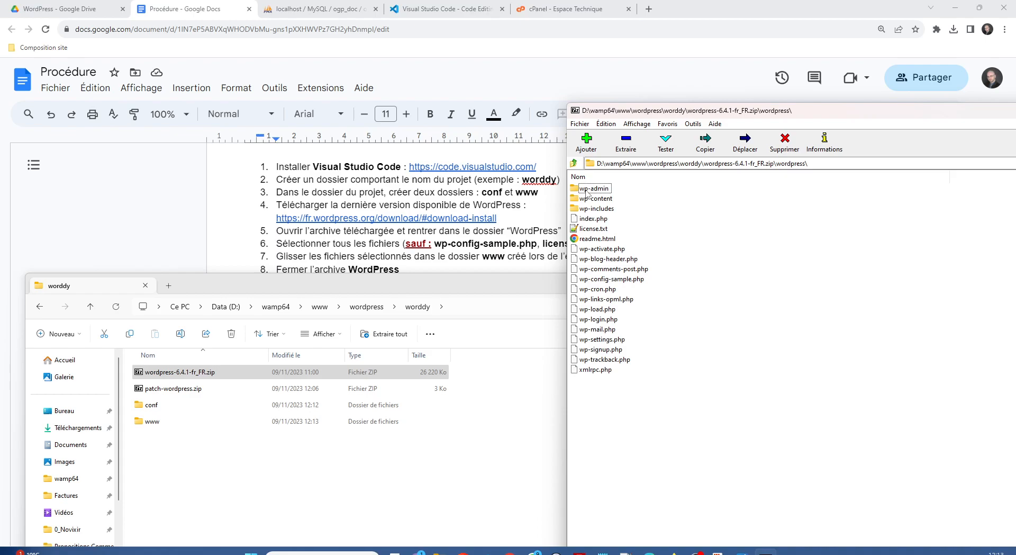
Extract everything except license.txt, readme.html and wp-config-sample.php from the archive into the project's www folder.
drag(603, 390, 577, 186)
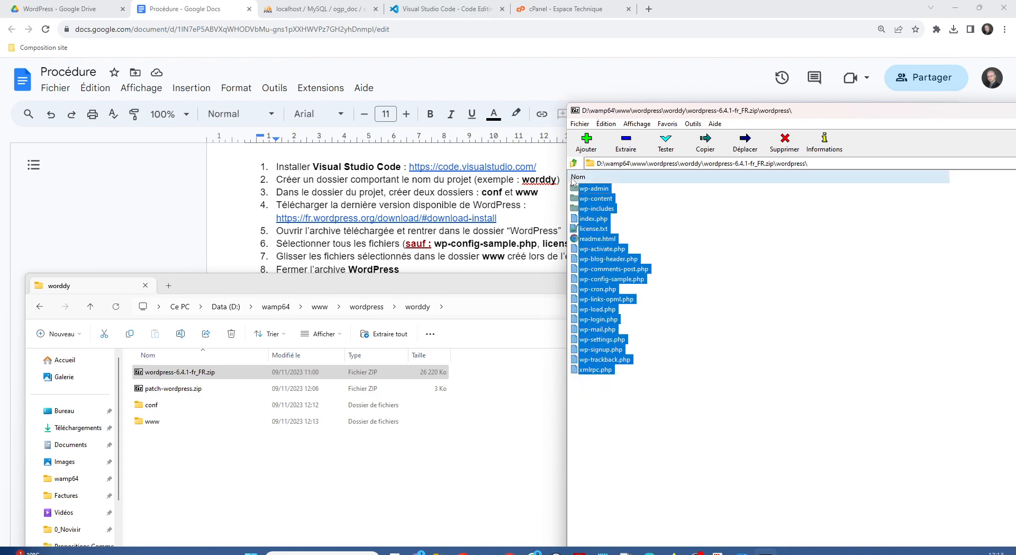
ctrl+click(589, 229)
ctrl+click(600, 240)
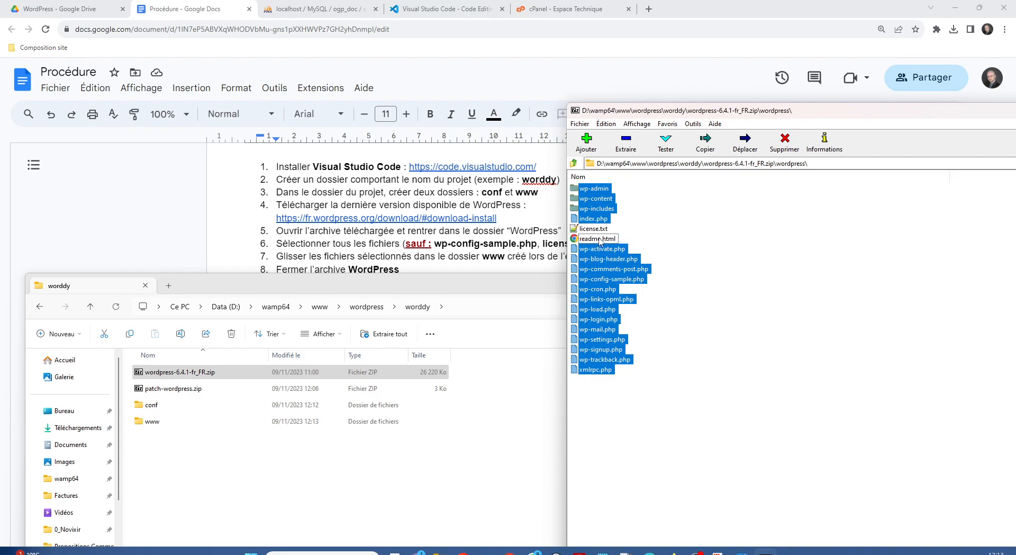
ctrl+click(620, 280)
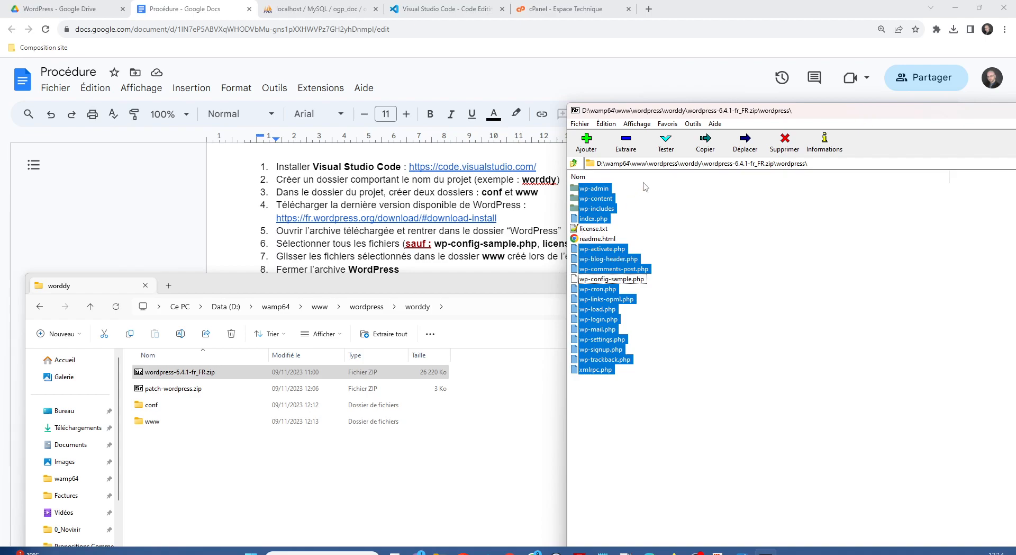
drag(600, 195, 151, 424)
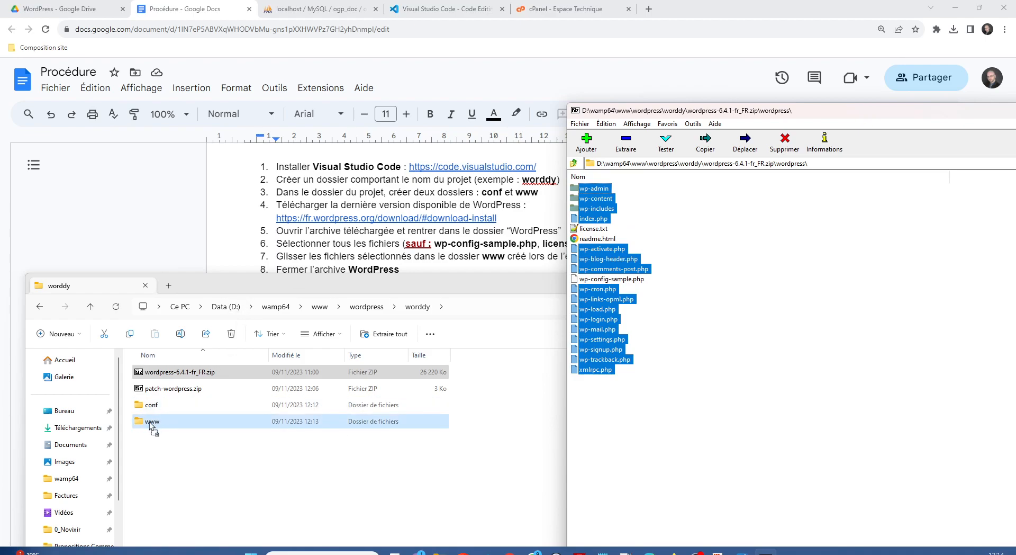
drag(150, 424, 151, 423)
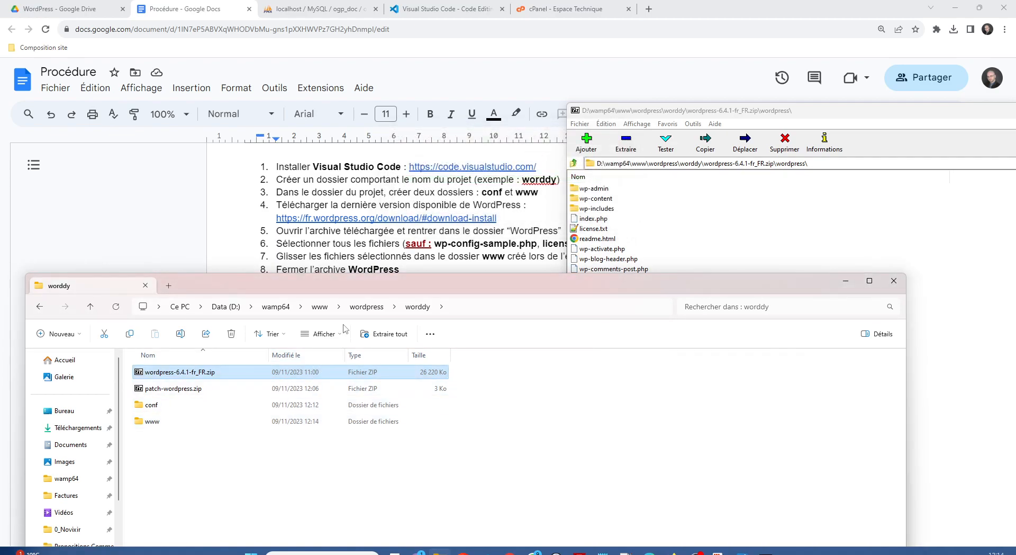
Check the next instruction in the procedure and close the WordPress archive.
drag(649, 112, 773, 114)
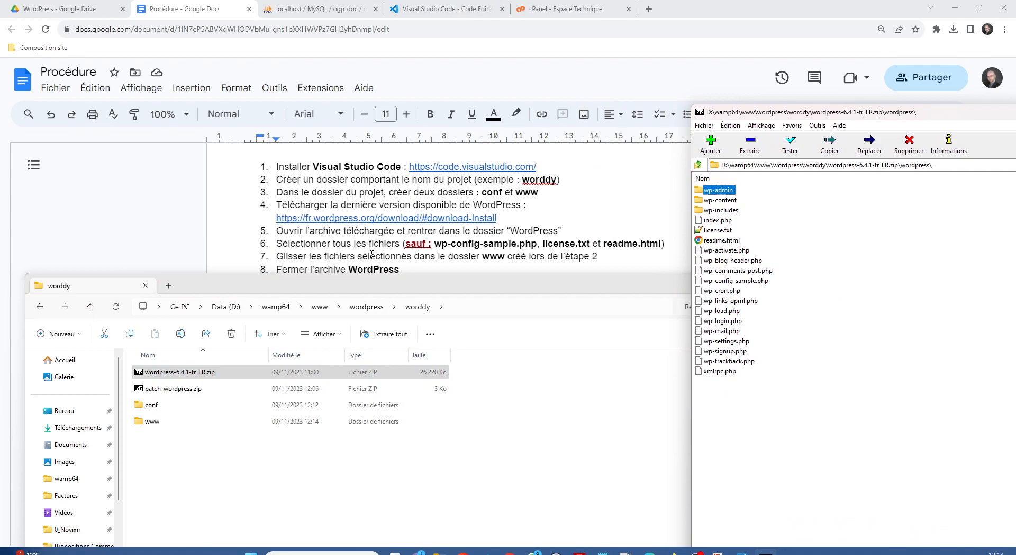
scroll(422, 260, down, 1)
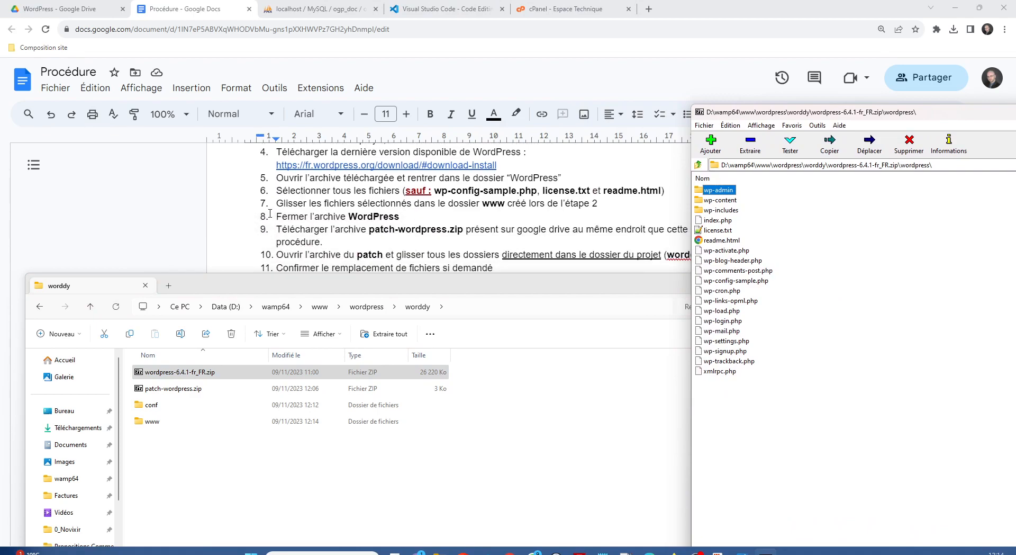
drag(846, 112, 283, 168)
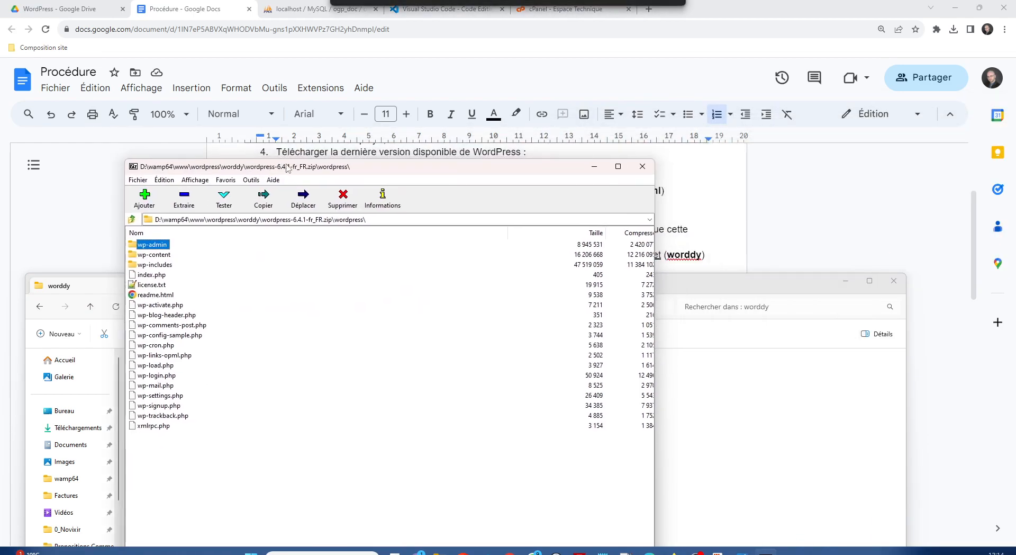
click(652, 169)
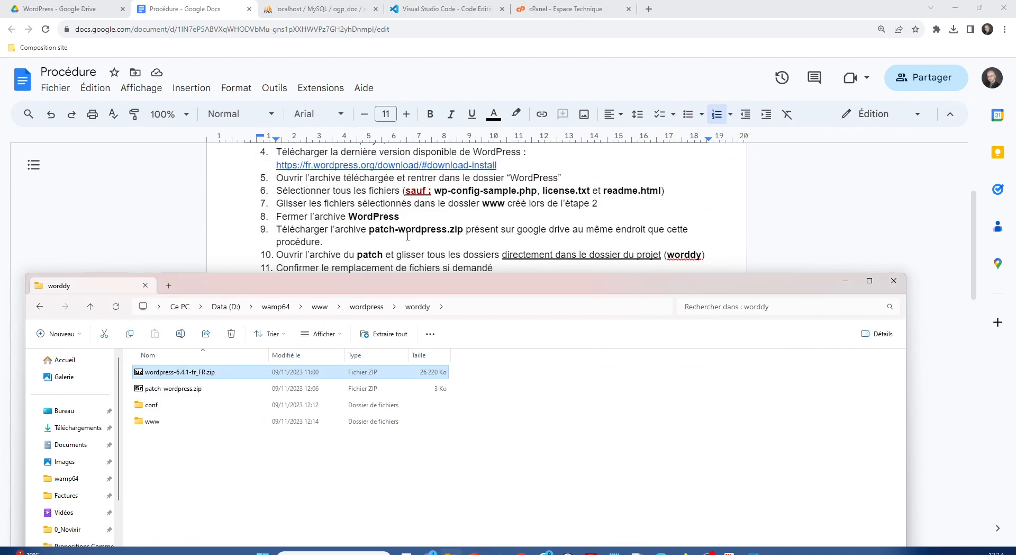
Open the patch-wordpress.zip archive and place its window beside the project folder's file list.
scroll(408, 236, down, 1)
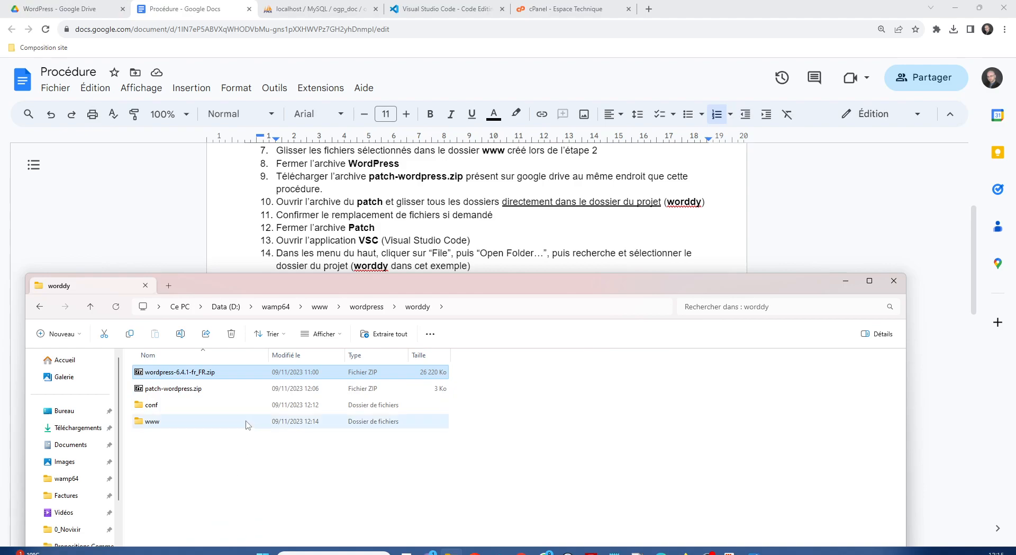
click(205, 466)
click(163, 389)
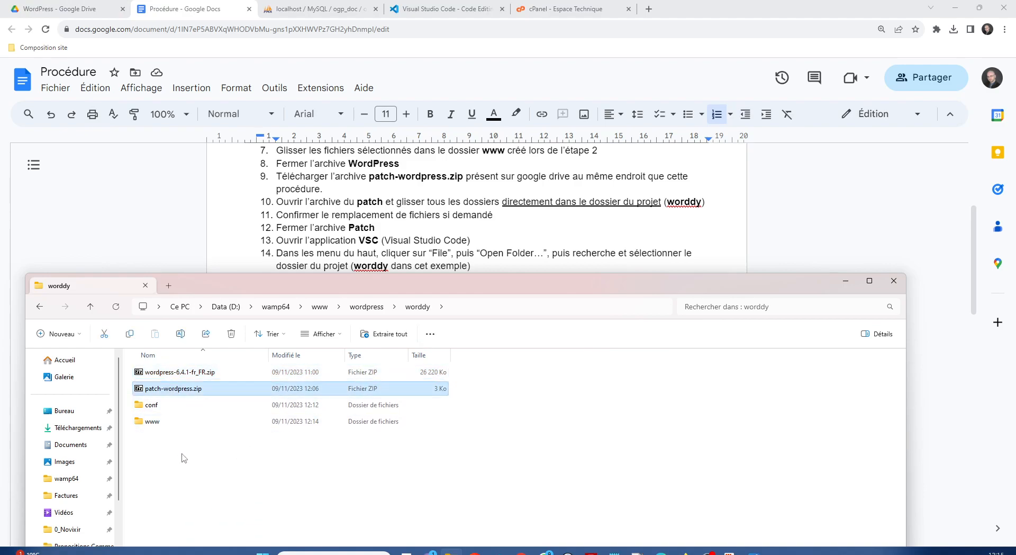
right_click(172, 392)
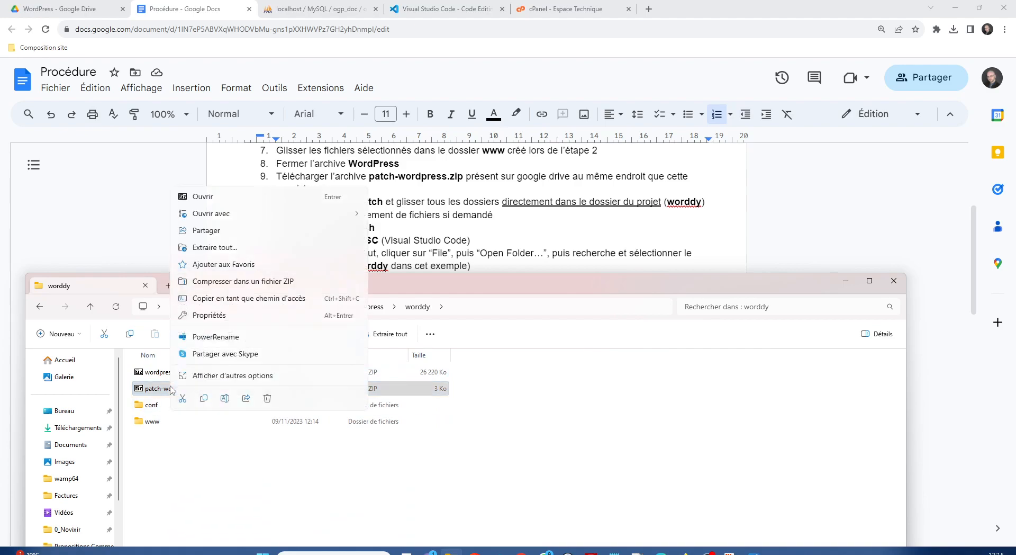
click(202, 179)
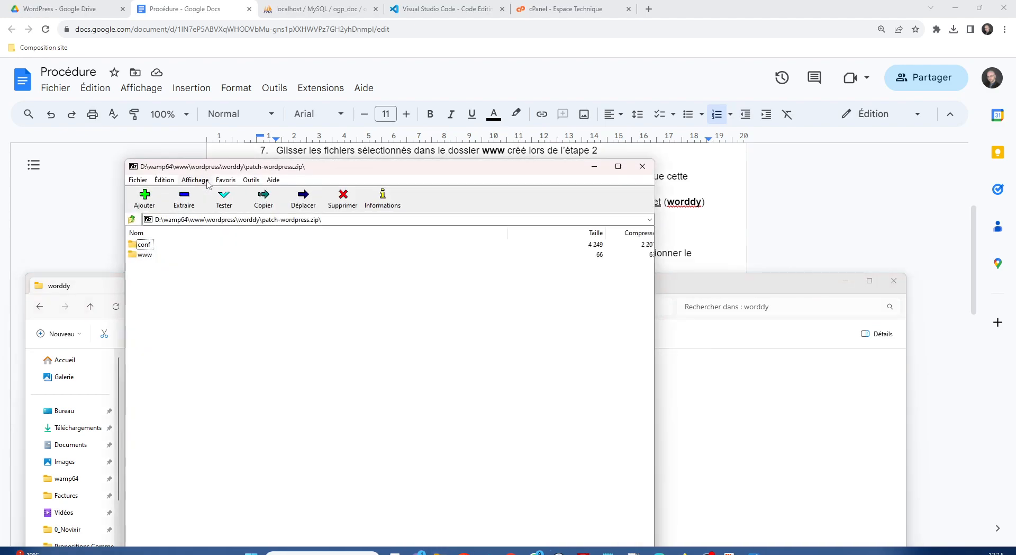
drag(268, 173, 675, 155)
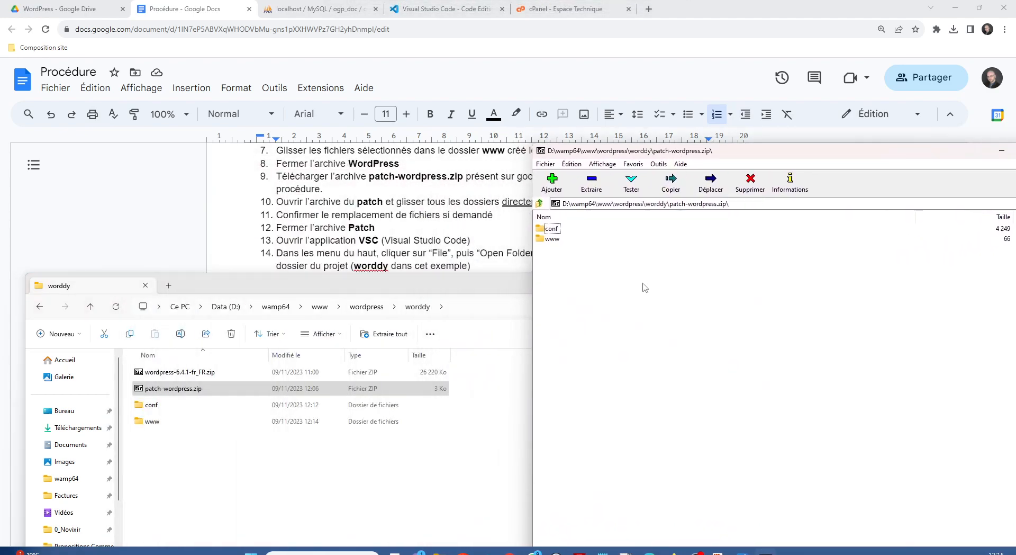
Extract the conf and www folders from the patch archive directly into the worddy project folder, then close the archive.
drag(554, 248, 584, 288)
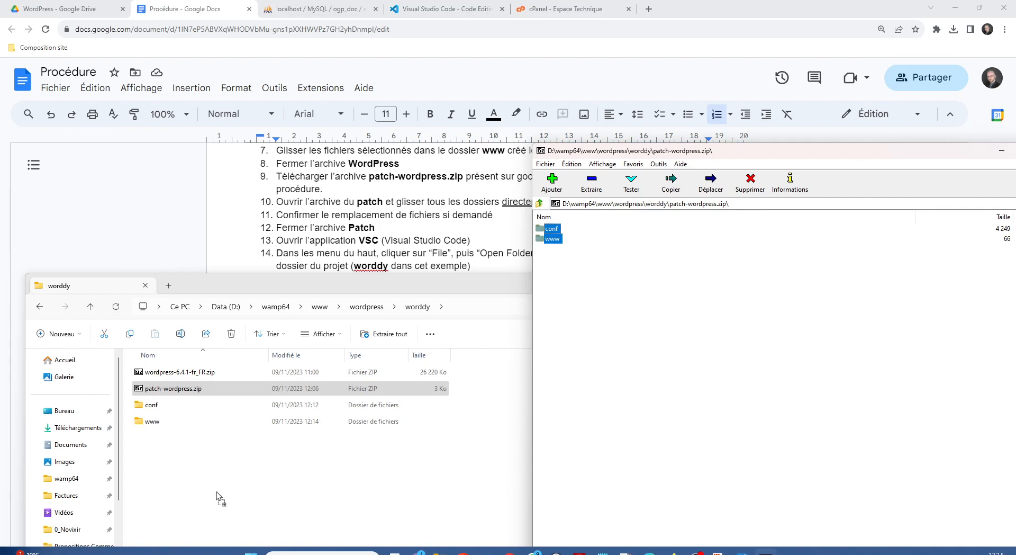
drag(210, 474, 212, 473)
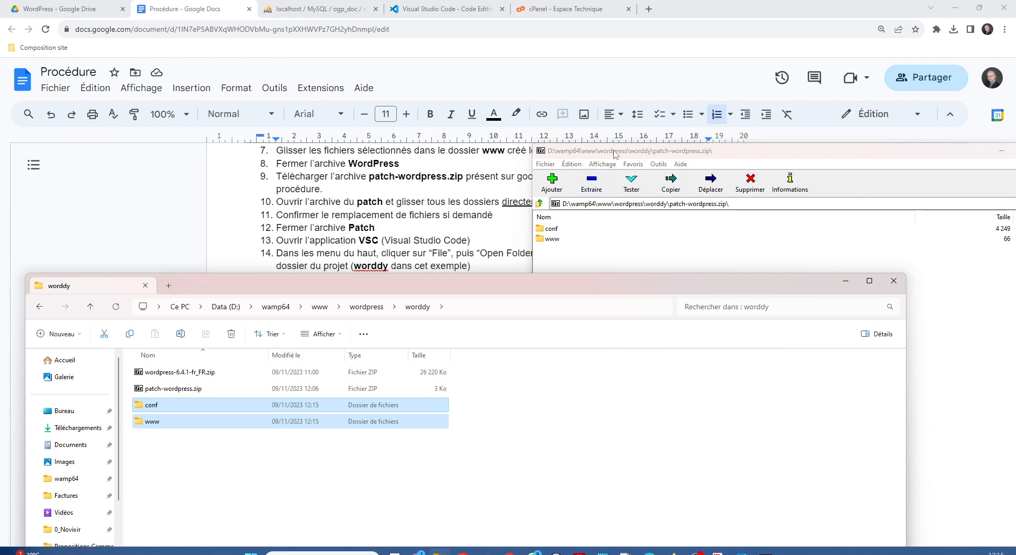
drag(613, 150, 287, 164)
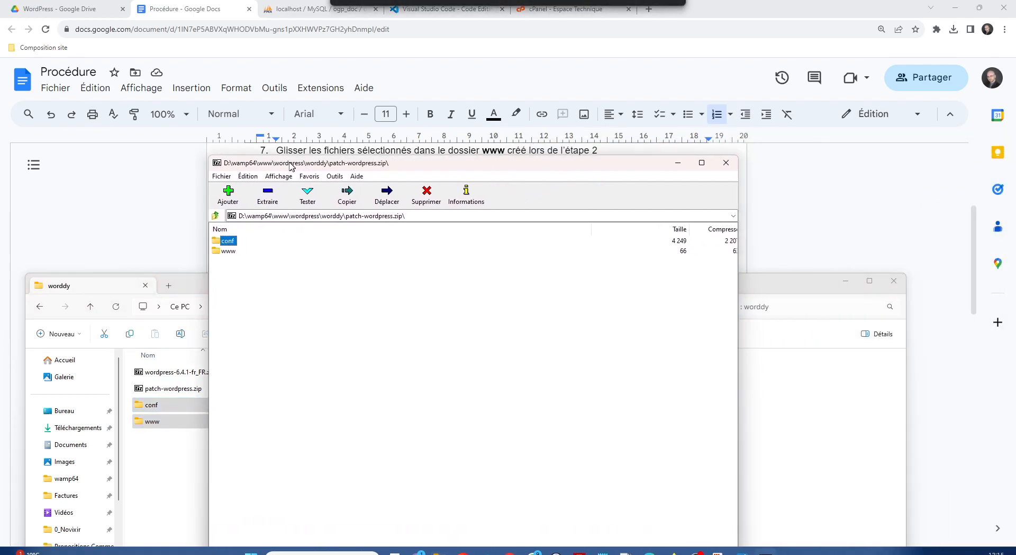
click(724, 165)
click(185, 490)
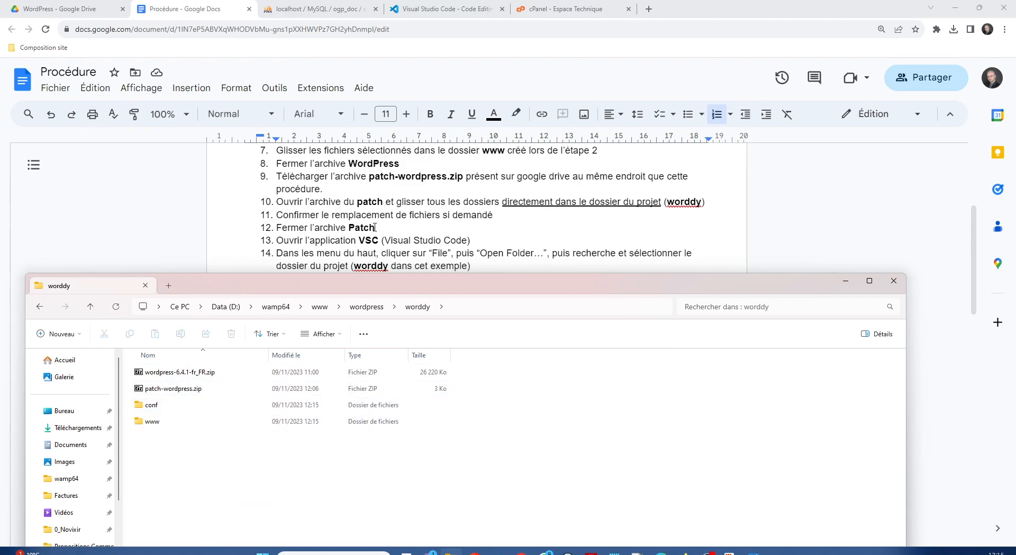
Check the next instruction in the procedure, then launch Visual Studio Code and maximize its window.
scroll(349, 238, down, 1)
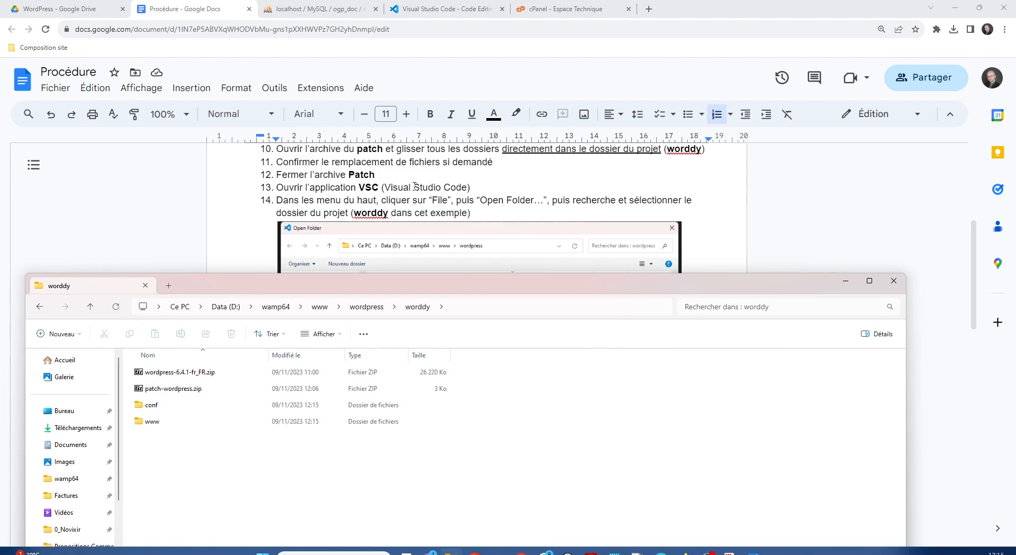
click(384, 551)
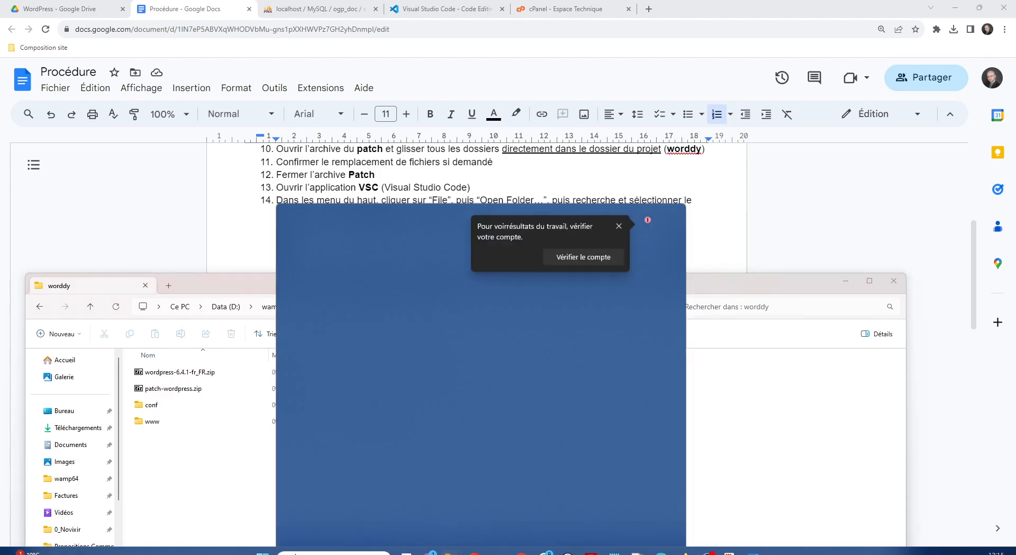
click(347, 228)
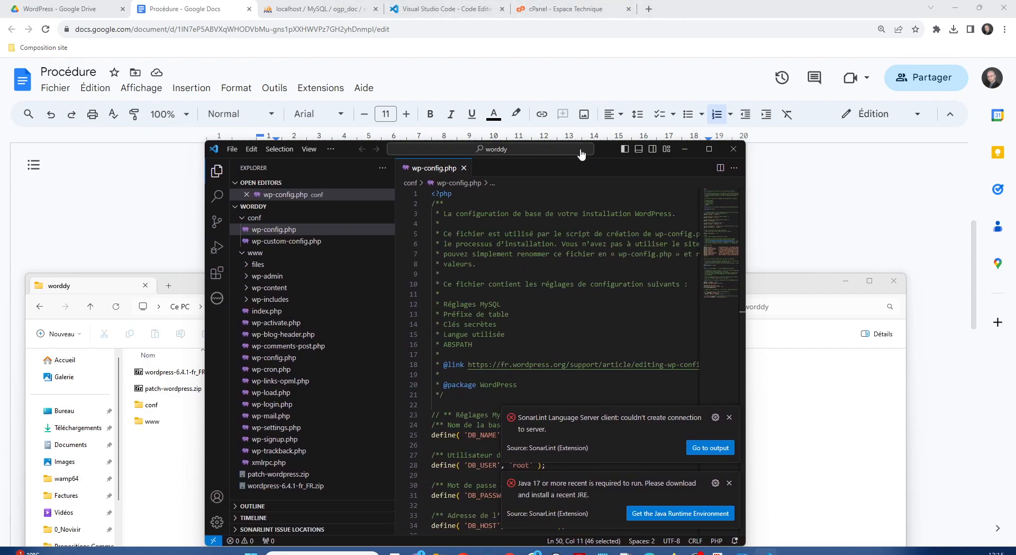
double_click(611, 148)
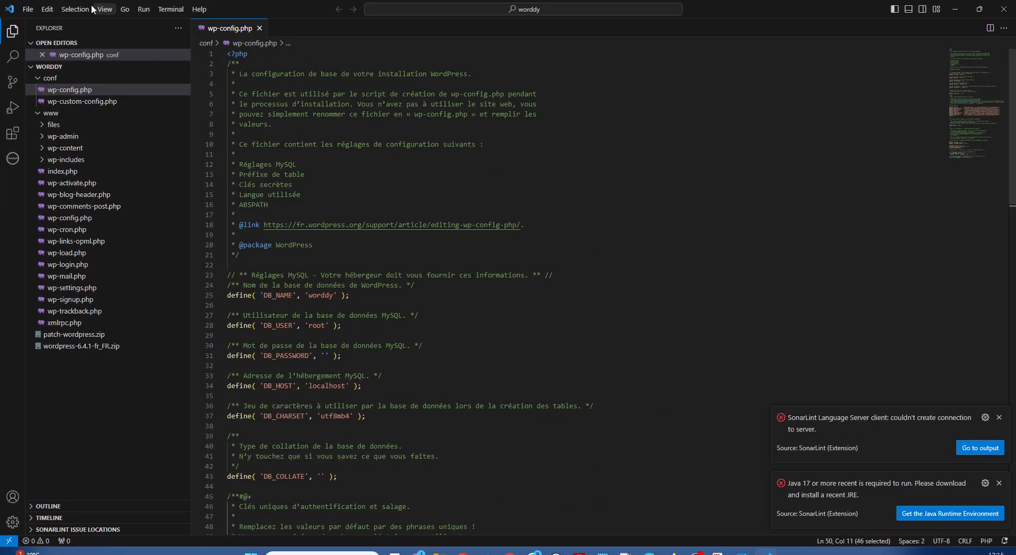
Open the worddy folder from D:\wamp64\www\wordpress as the project folder in the editor.
click(29, 10)
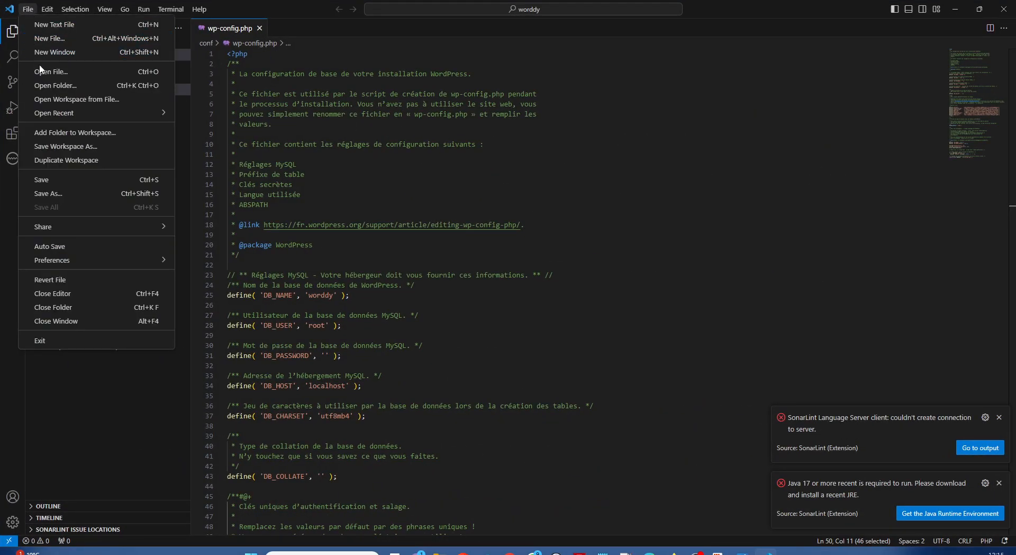
click(51, 86)
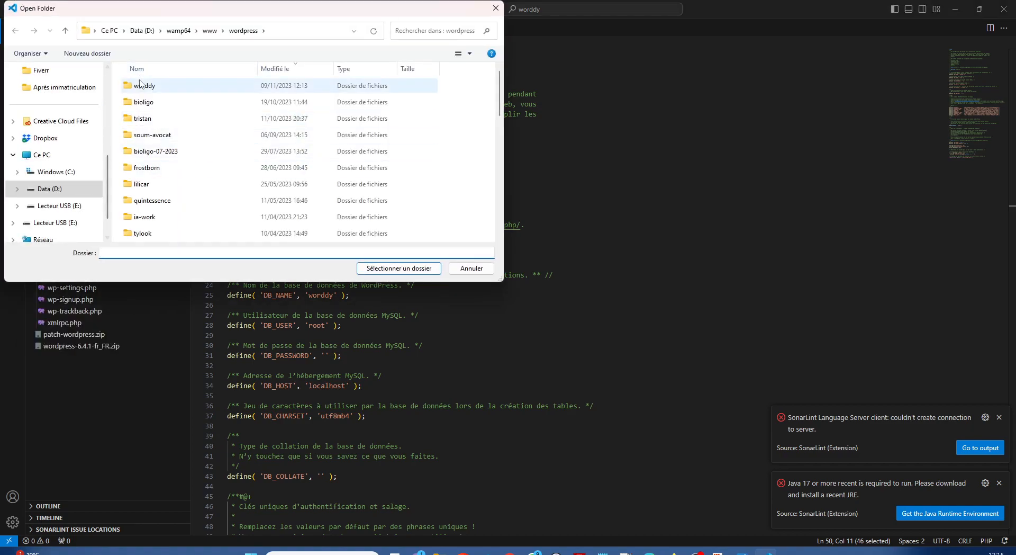
click(142, 87)
click(405, 271)
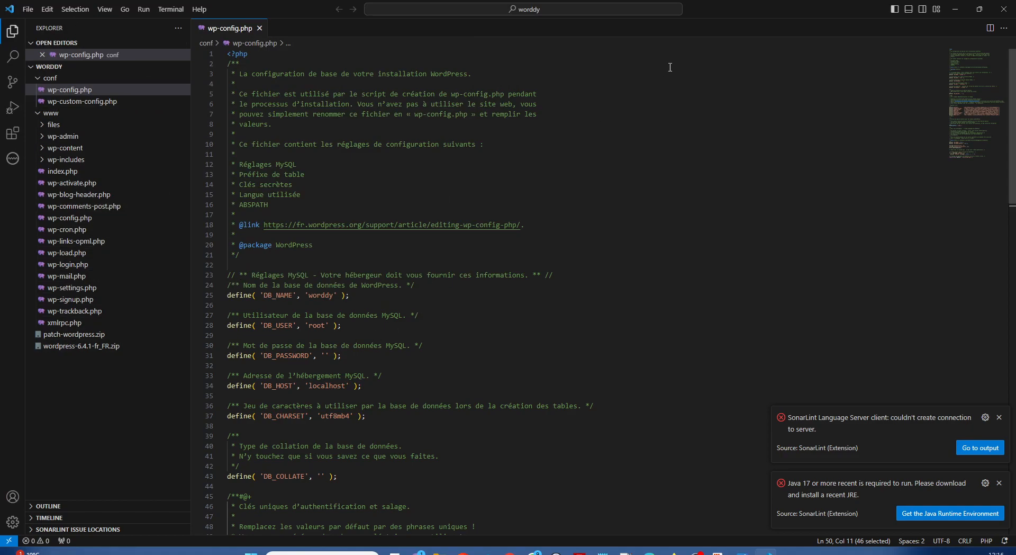
Open wp-config.php from the project's conf folder.
click(52, 81)
click(53, 82)
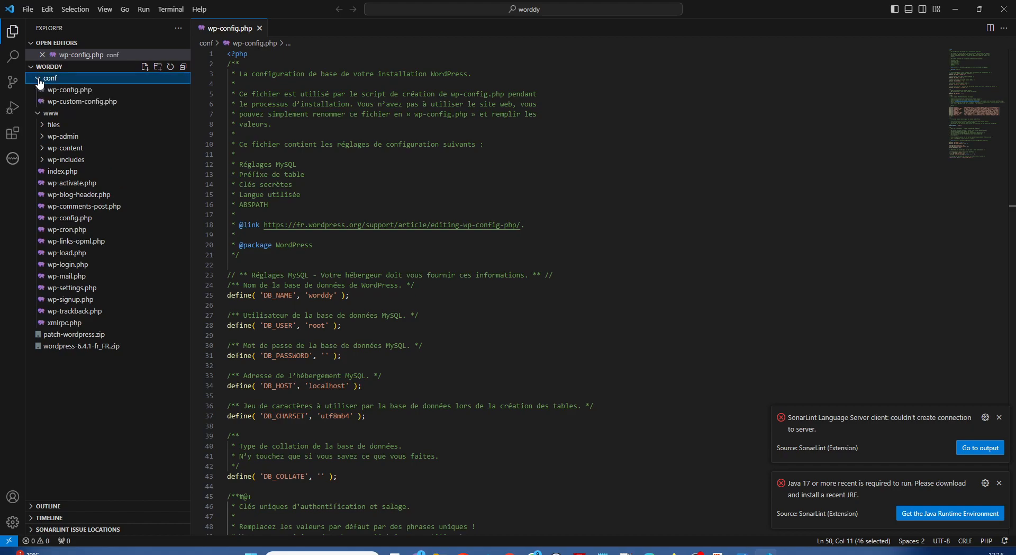
click(80, 91)
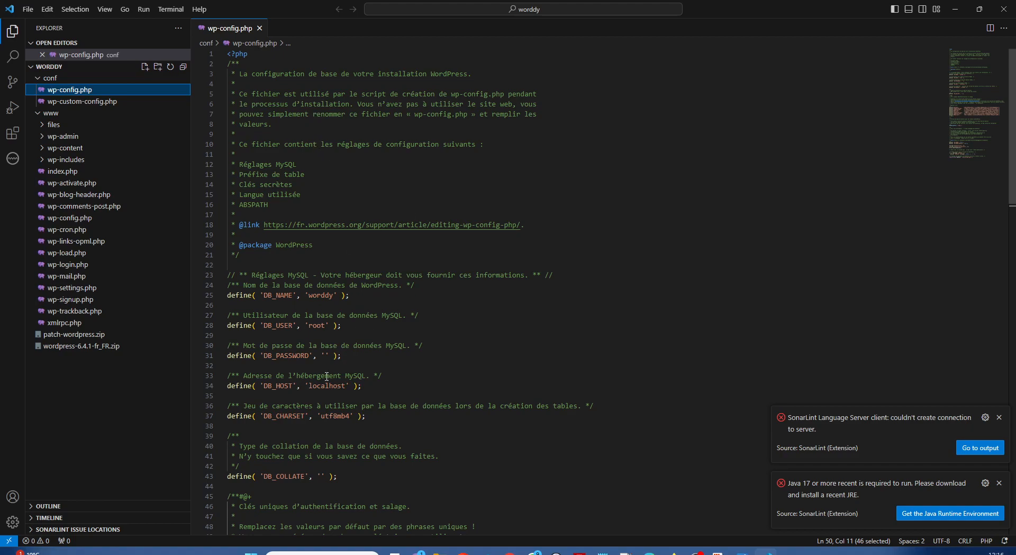
Examine the database connection settings and the authentication keys and salts in wp-config.php.
scroll(327, 373, down, 3)
scroll(328, 370, down, 1)
drag(363, 227, 354, 222)
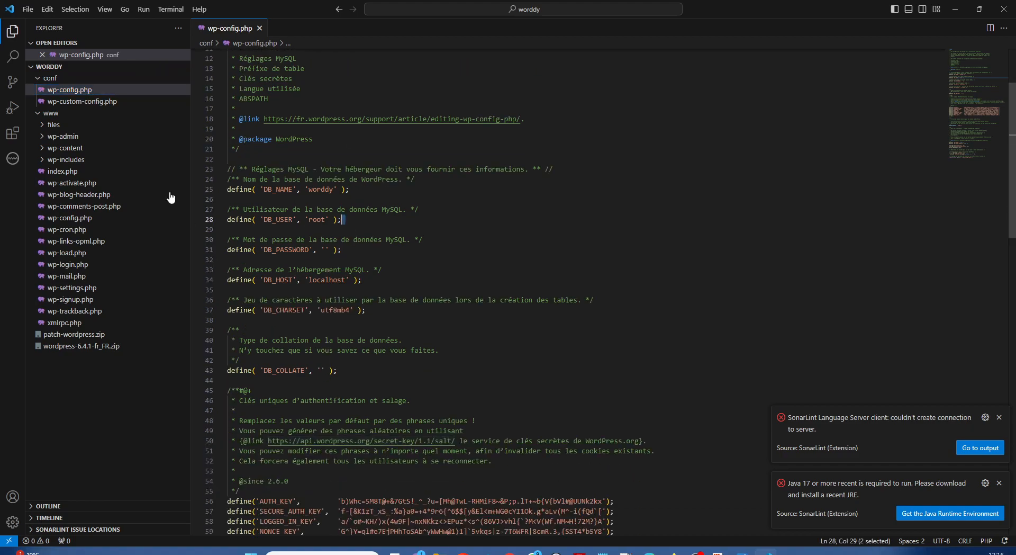
drag(248, 188, 482, 280)
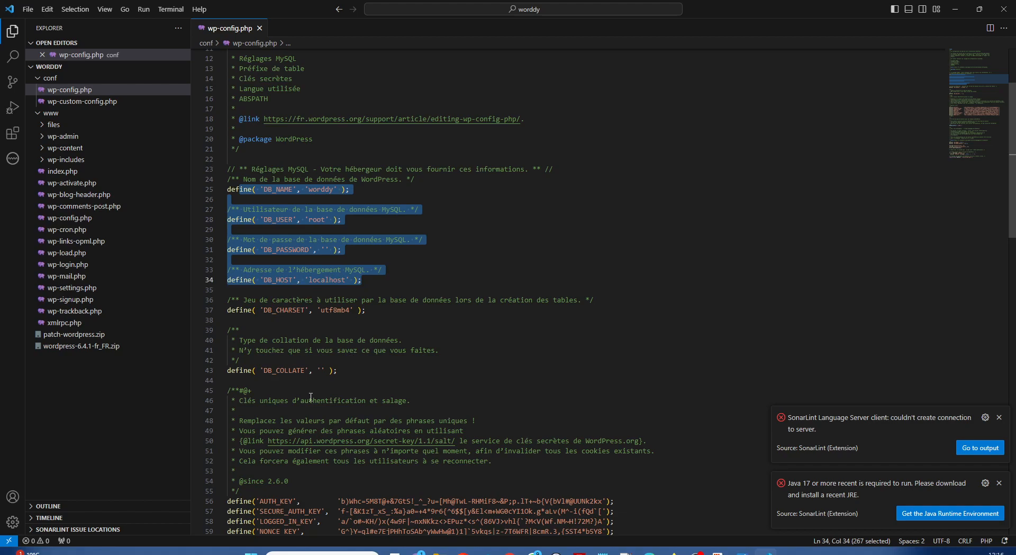
scroll(312, 395, down, 4)
drag(247, 365, 467, 439)
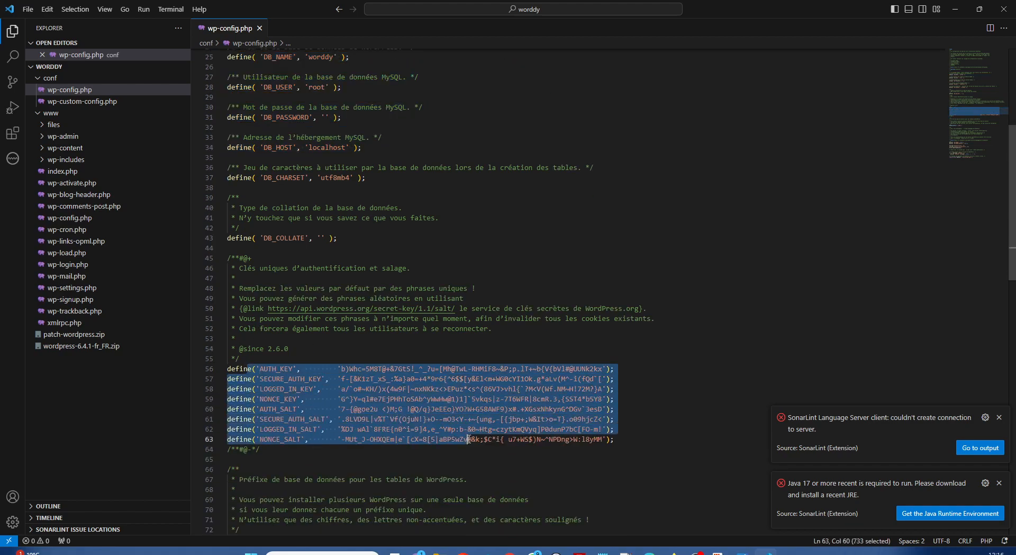
scroll(372, 259, up, 6)
drag(304, 242, 388, 352)
click(276, 241)
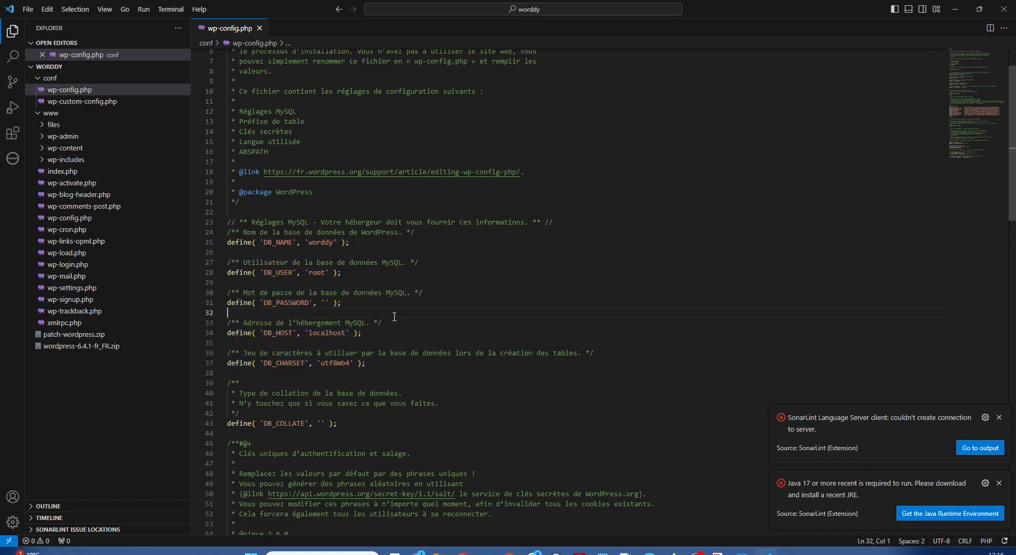
drag(276, 242, 381, 333)
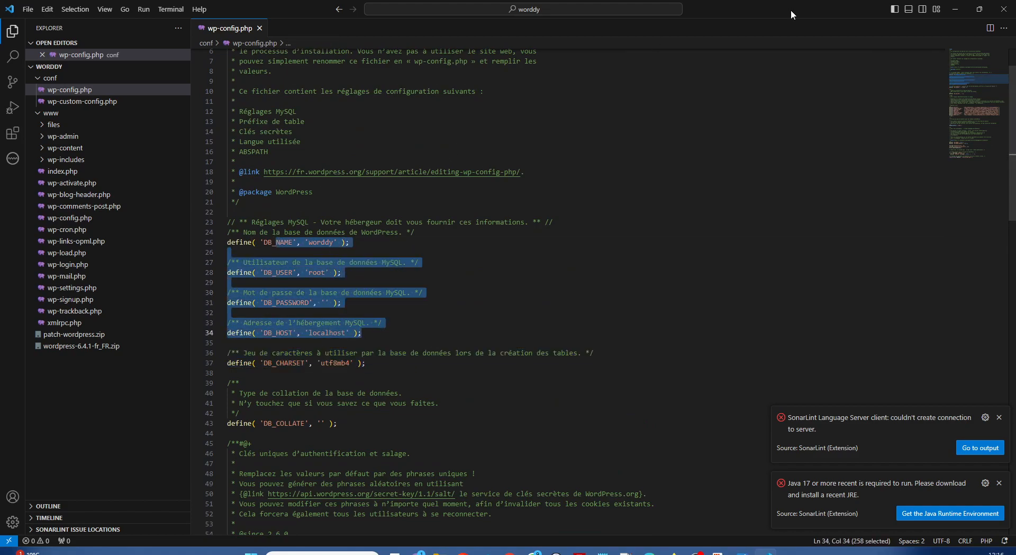
Return to the procedure document and read the instructions on creating the project's database on the hosting.
drag(820, 11, 1, 132)
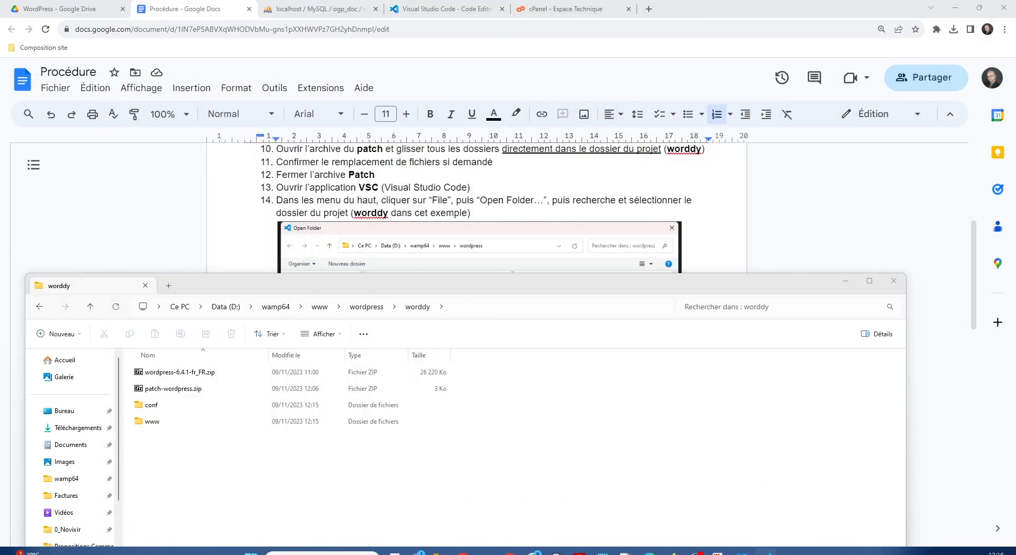
scroll(357, 210, down, 5)
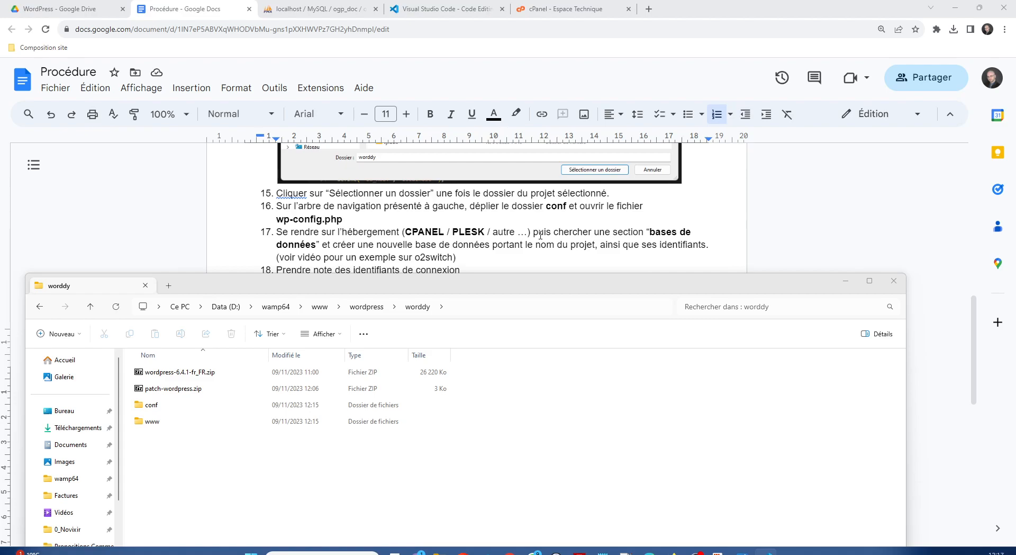
scroll(540, 235, down, 1)
scroll(540, 232, up, 1)
scroll(365, 222, down, 1)
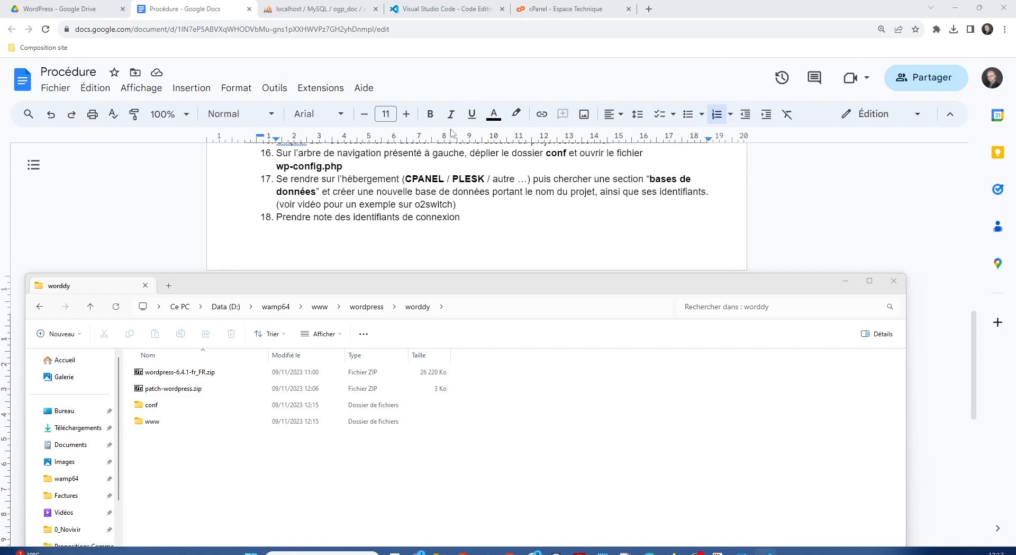
Switch to the o2switch cPanel and open the MySQL databases management page.
click(584, 14)
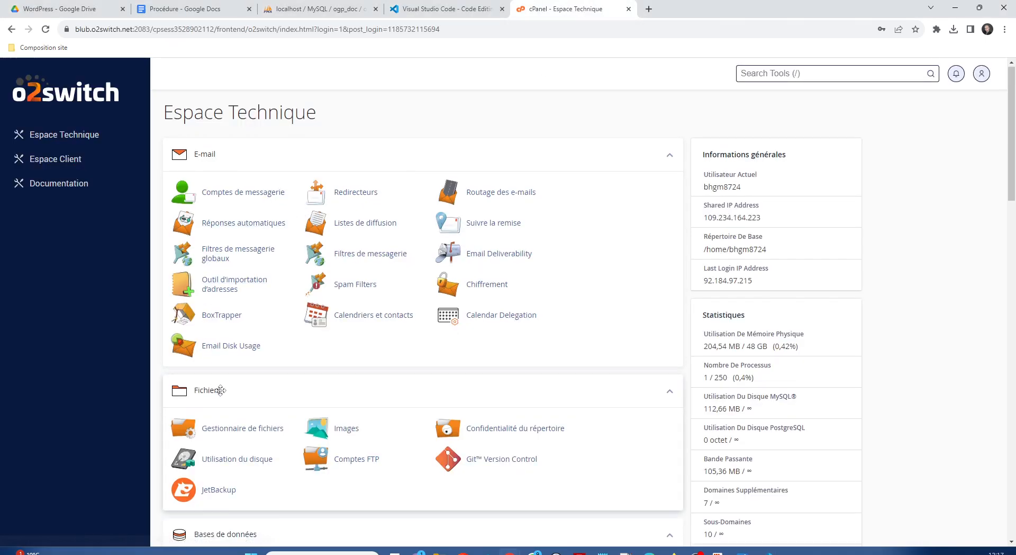
scroll(220, 391, down, 1)
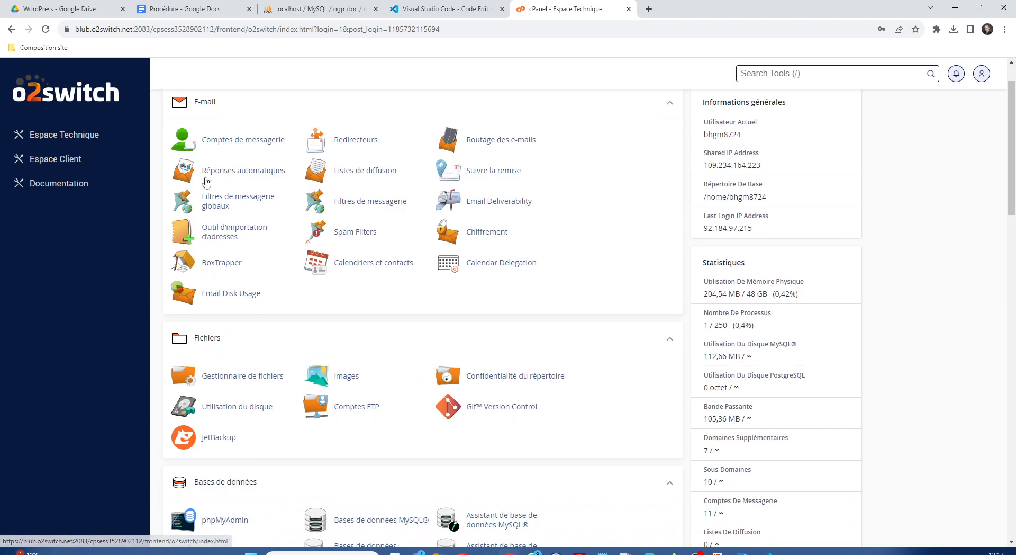
scroll(233, 349, down, 3)
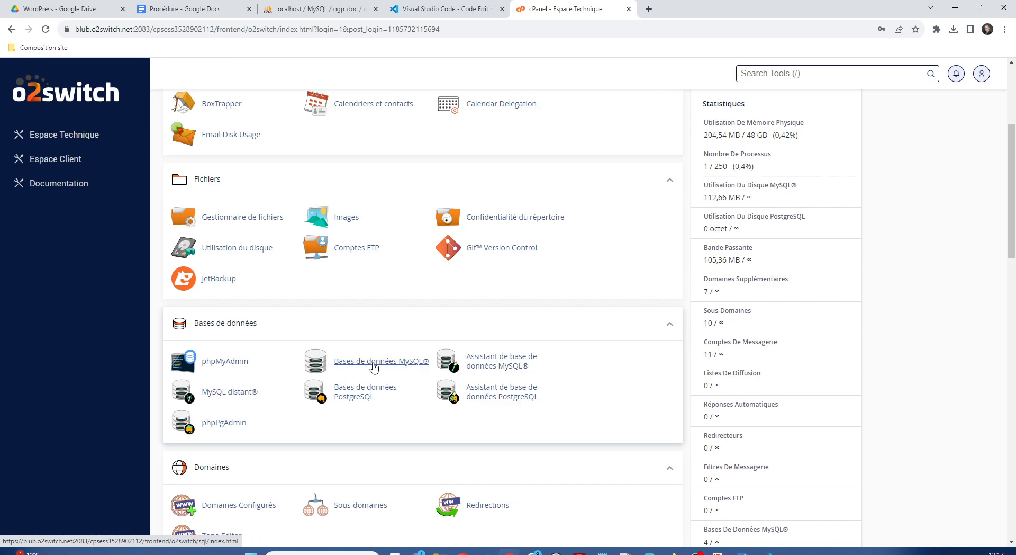
click(374, 366)
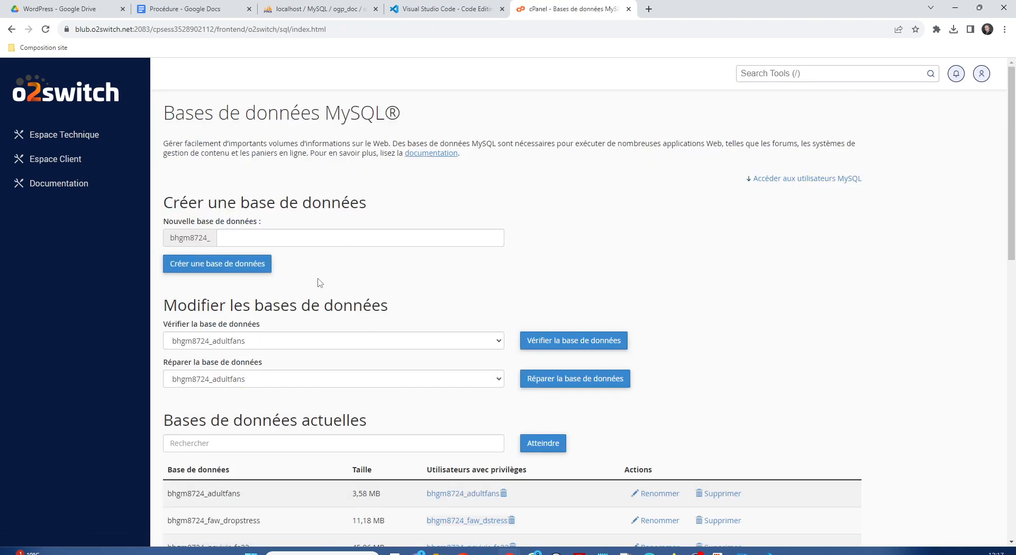
Create a new MySQL database named worddy after the account prefix and return to the databases page.
scroll(258, 246, down, 1)
scroll(259, 246, up, 1)
click(298, 242)
text(worddy)
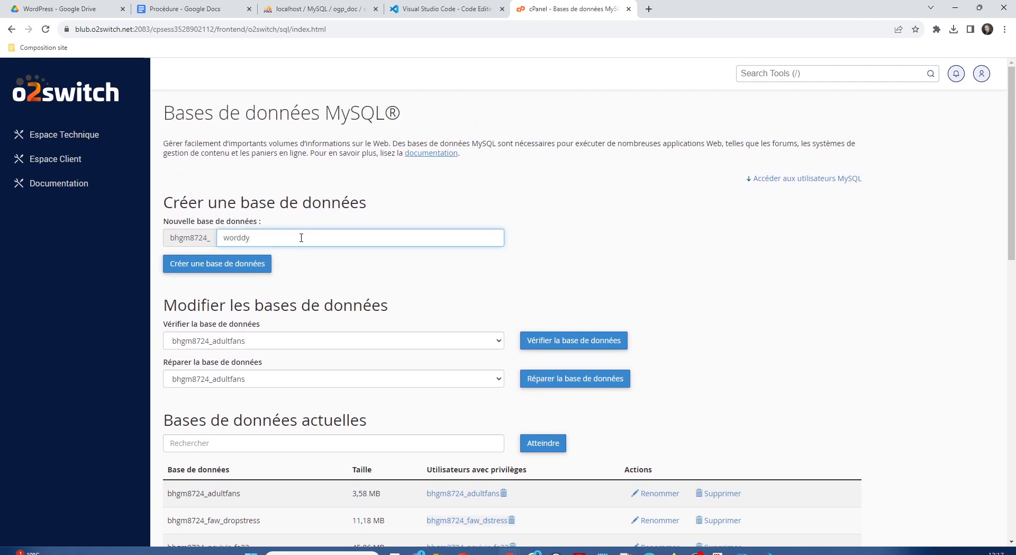
click(214, 263)
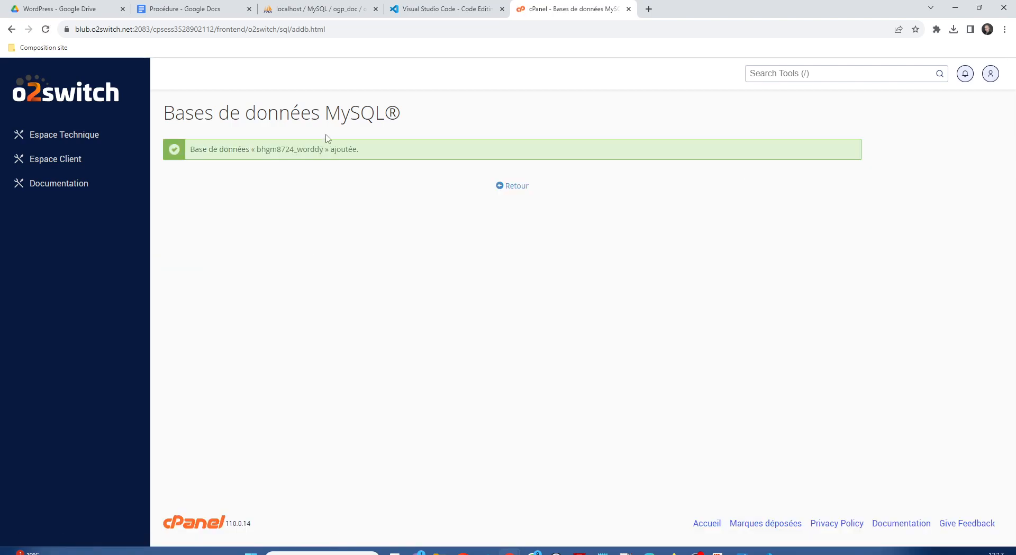
click(516, 186)
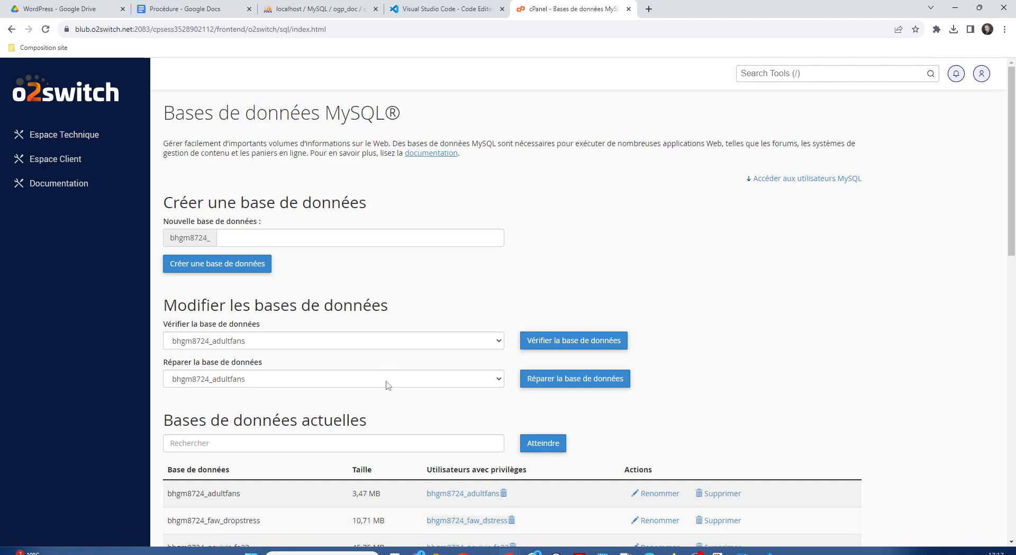
Enter worddy after the account prefix as the username for a new MySQL user.
scroll(388, 385, down, 2)
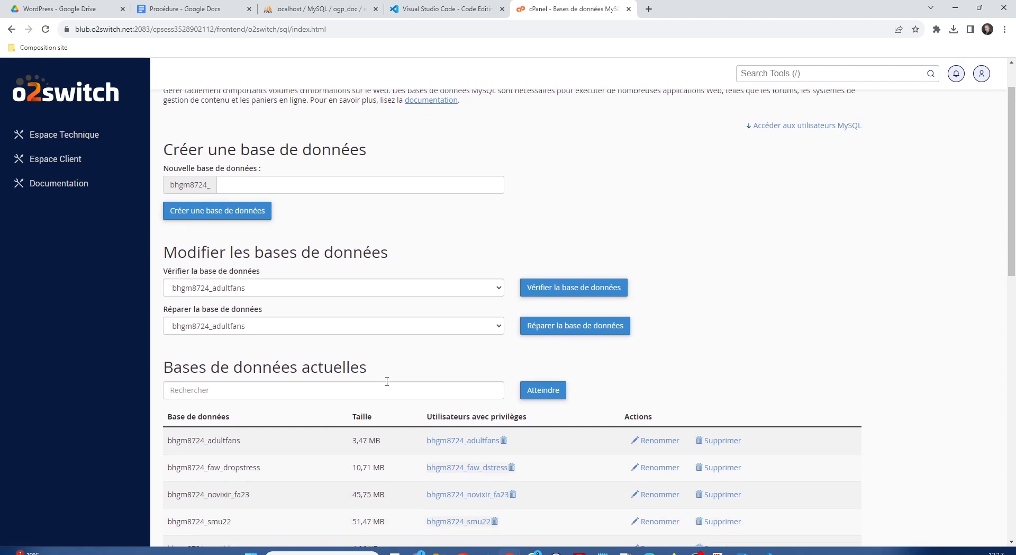
scroll(378, 373, down, 2)
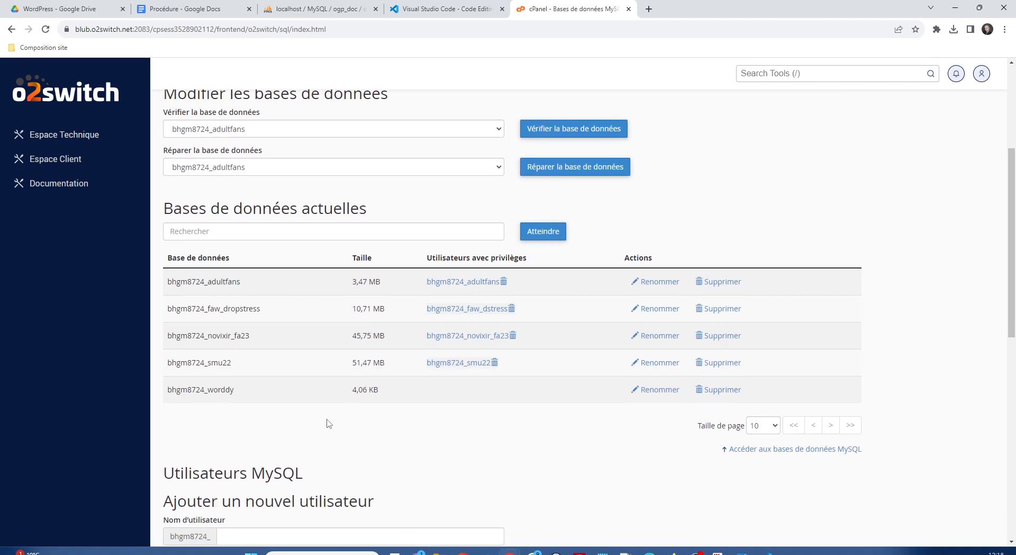
scroll(328, 422, down, 2)
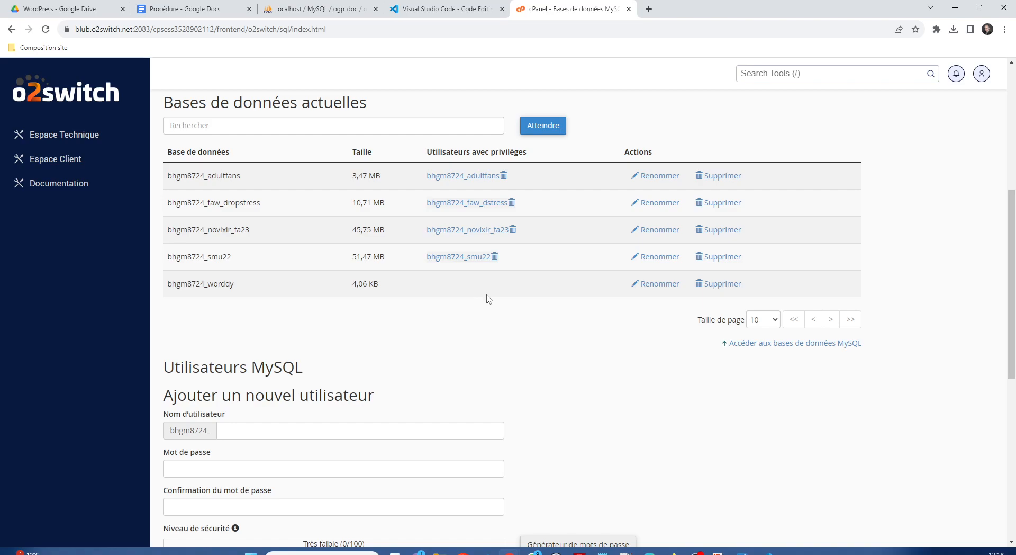
scroll(466, 328, down, 2)
click(245, 322)
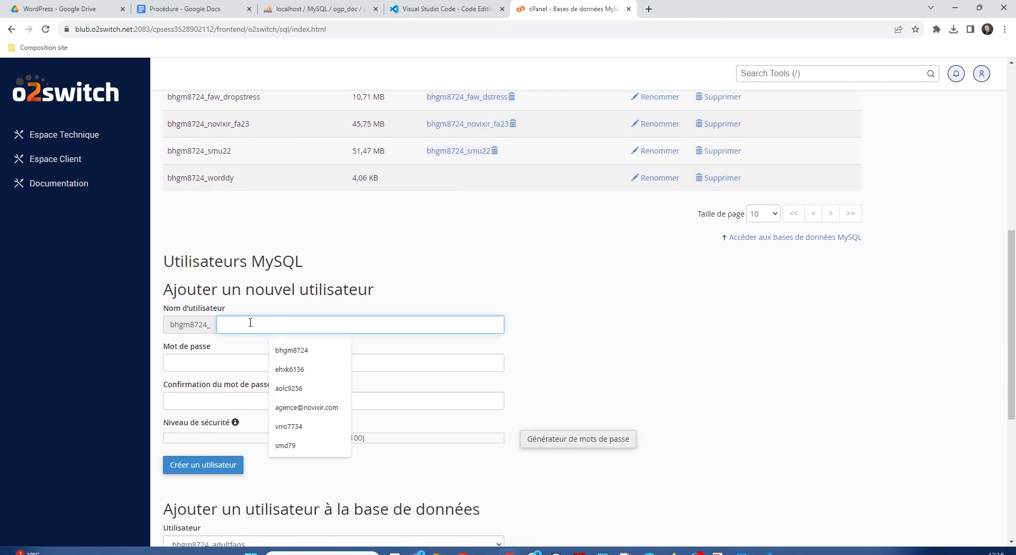
text(worddy)
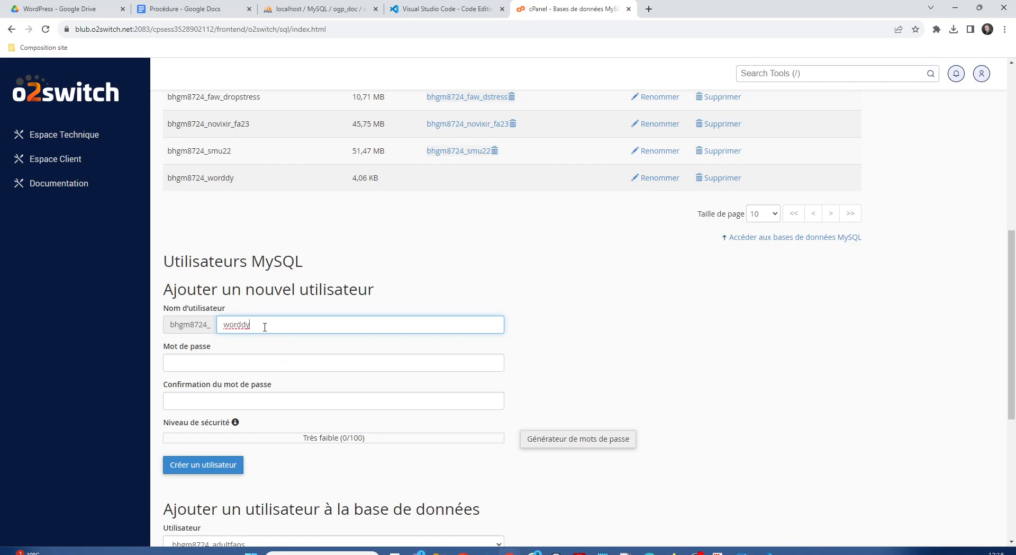
scroll(248, 323, down, 1)
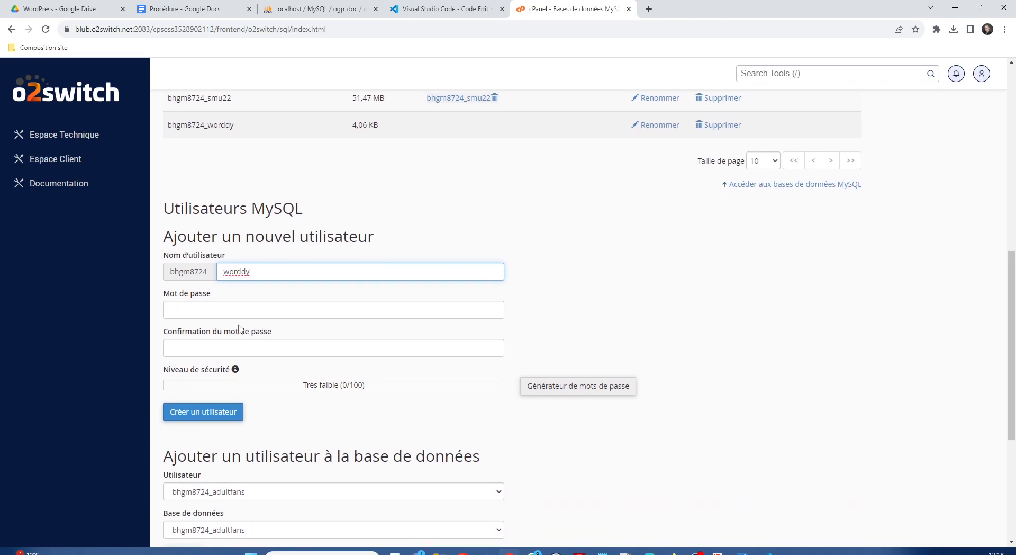
Paste the copied password into the new MySQL user's password and password confirmation fields.
click(221, 307)
key(shift+Tab)
click(249, 312)
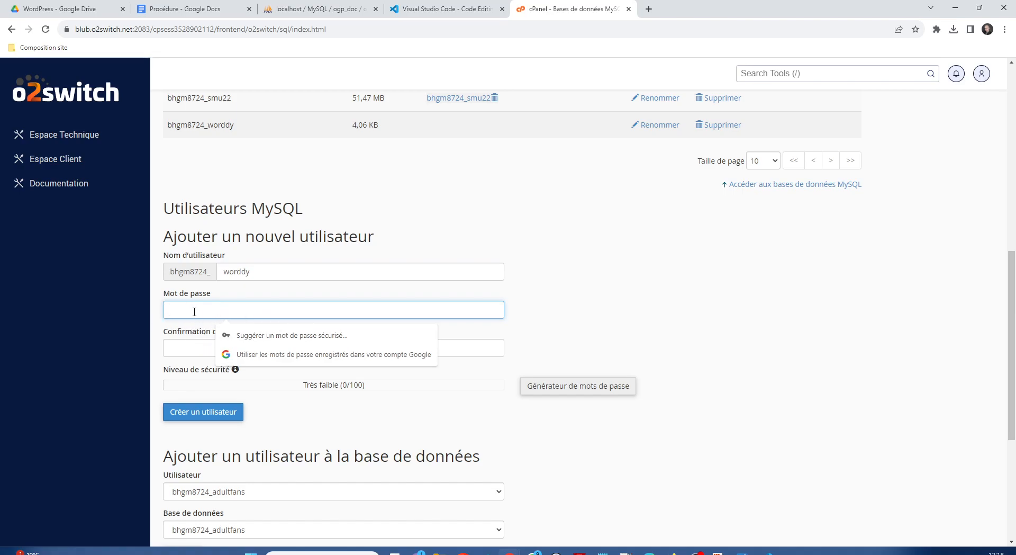
click(233, 311)
click(555, 553)
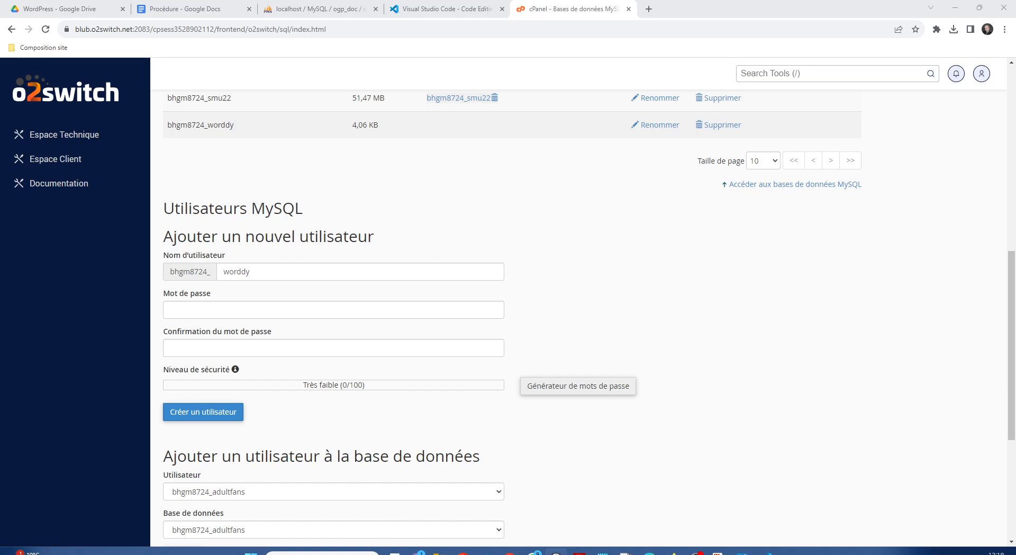
click(259, 311)
key(ctrl+v)
click(180, 345)
key(ctrl+v)
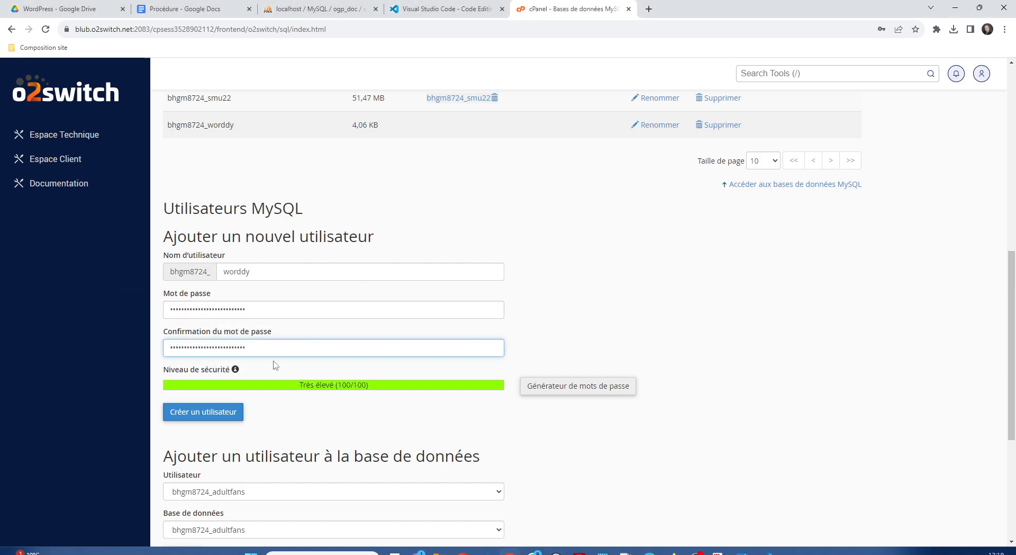
Create the worddy MySQL user with the entered credentials and return to the databases page.
click(565, 291)
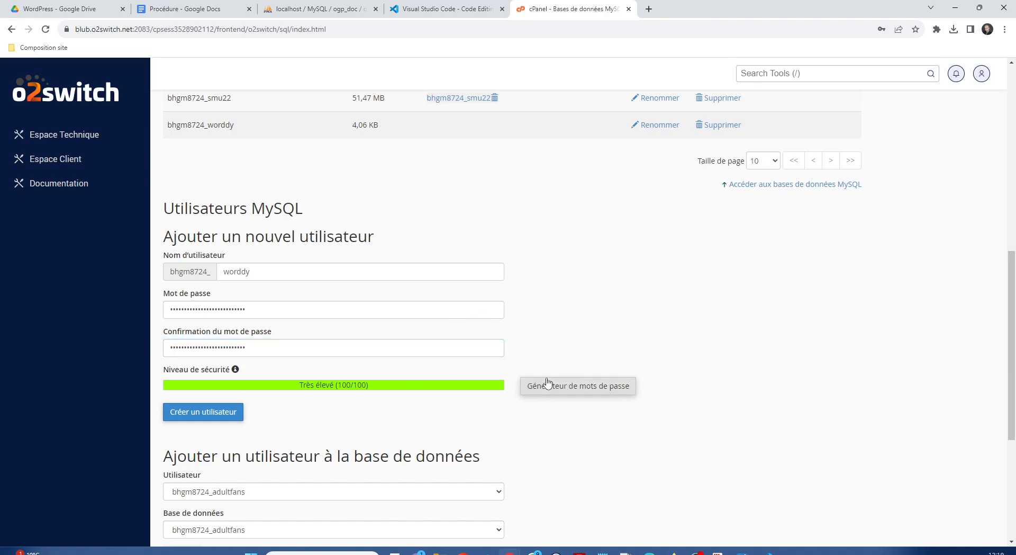
scroll(529, 414, down, 2)
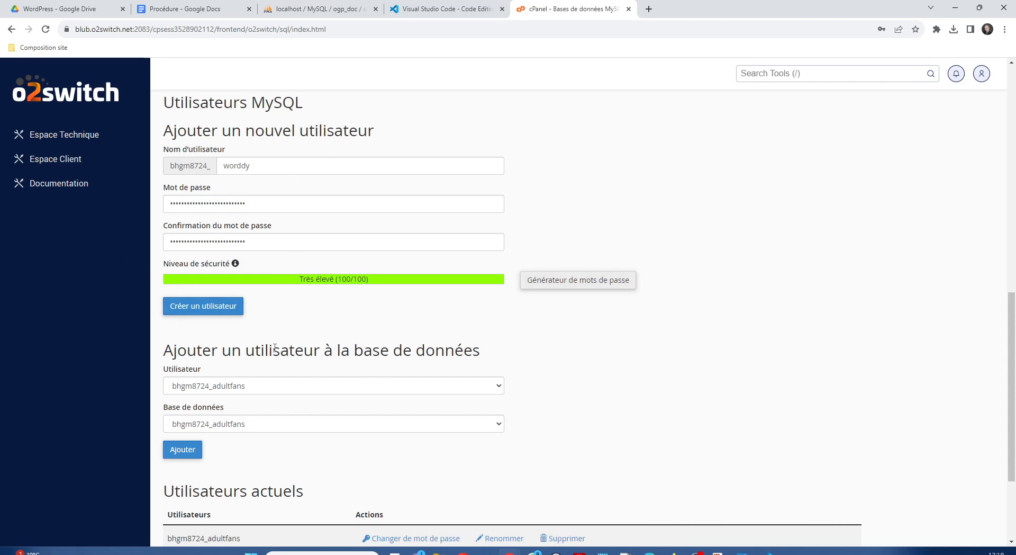
scroll(275, 347, up, 2)
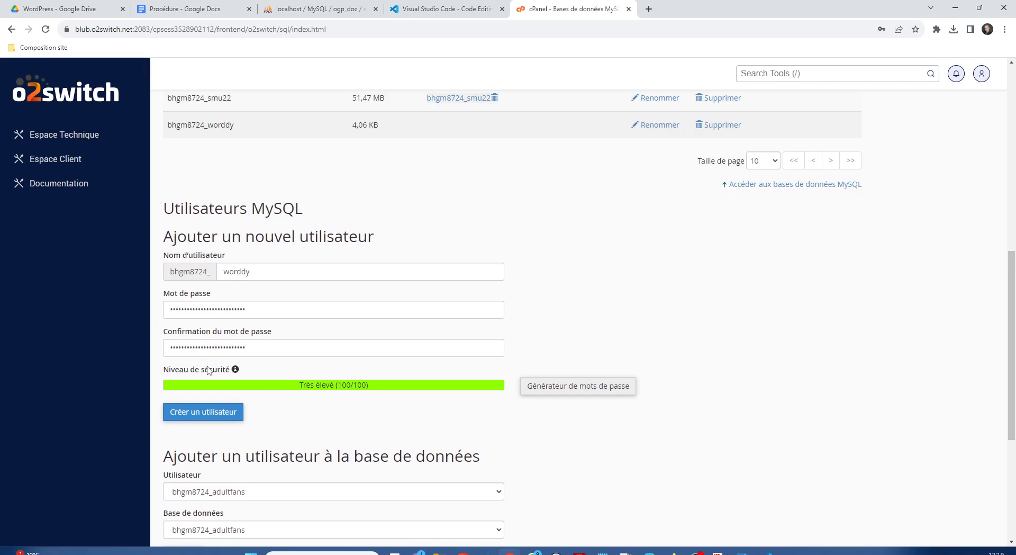
click(214, 416)
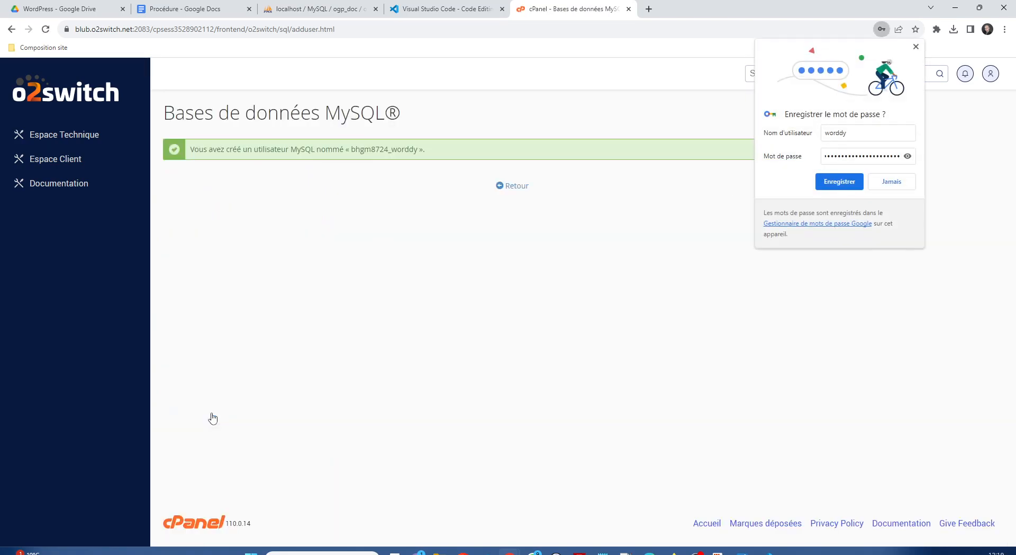
click(514, 187)
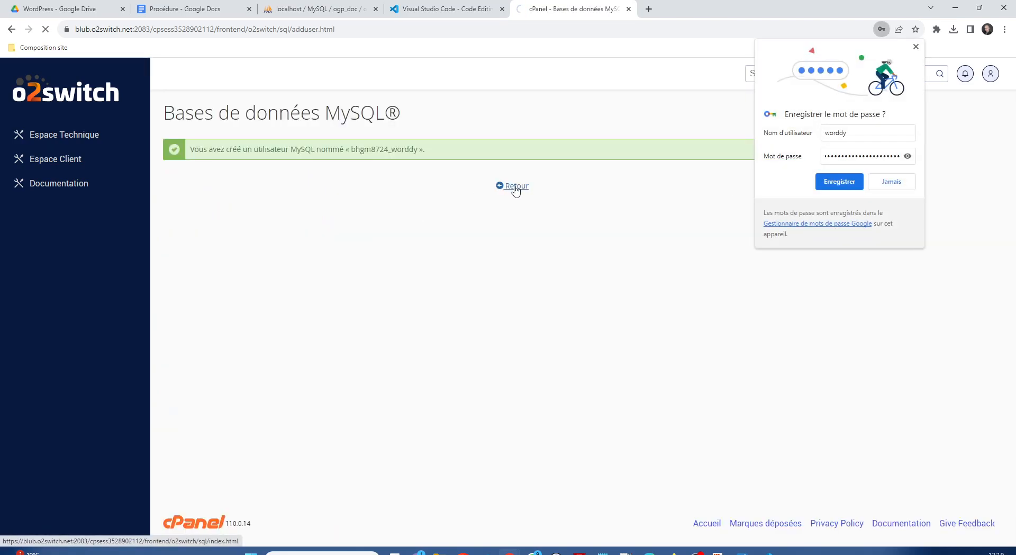
Review the current databases, the current MySQL users and the section for adding a user to a database.
scroll(233, 411, down, 4)
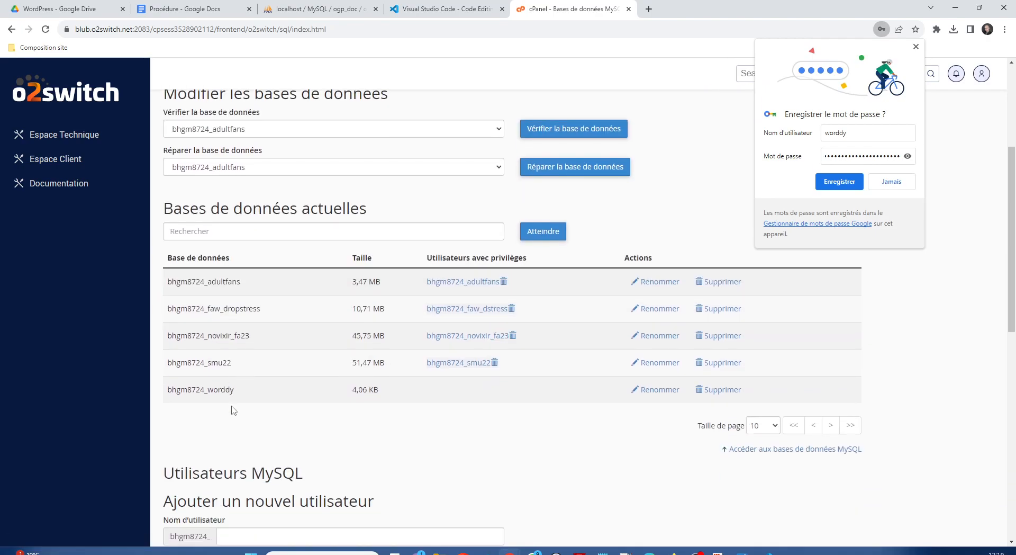
scroll(234, 411, down, 3)
scroll(479, 388, down, 3)
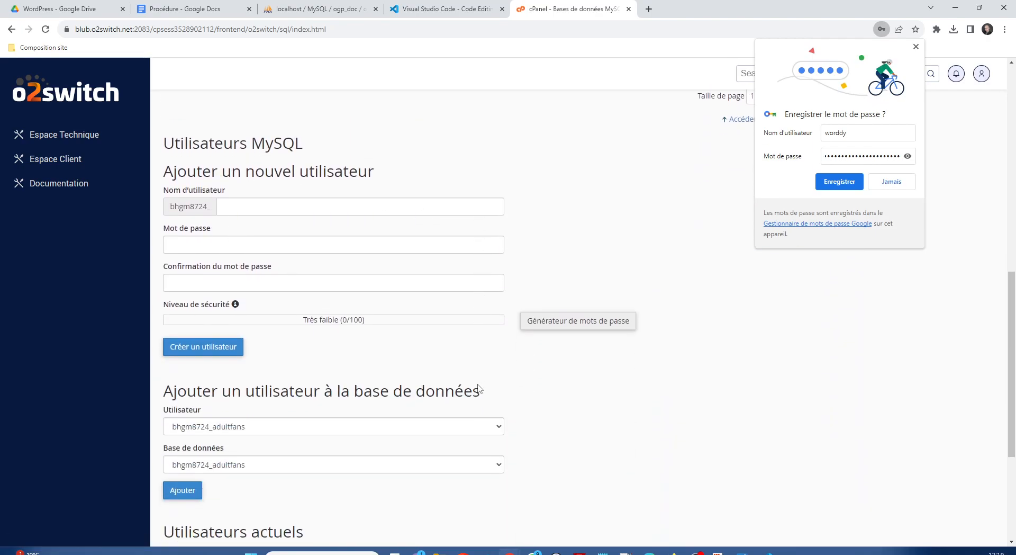
scroll(480, 388, down, 2)
scroll(477, 385, down, 2)
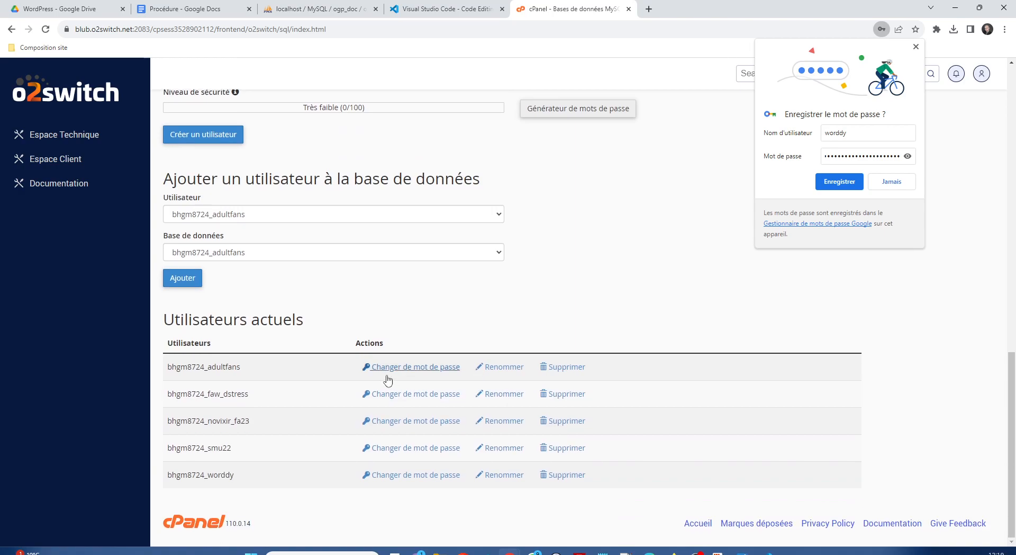
scroll(217, 180, up, 5)
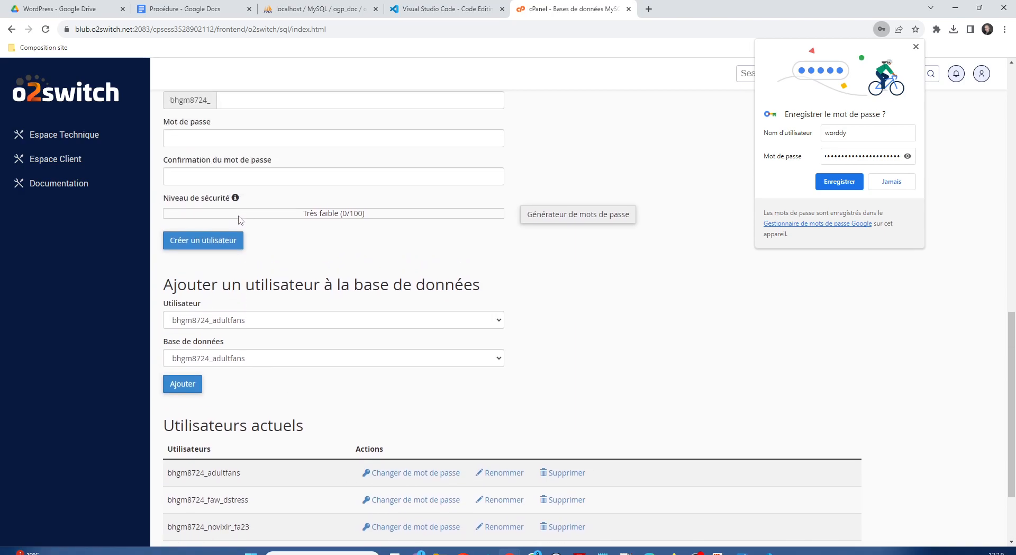
drag(176, 223, 378, 227)
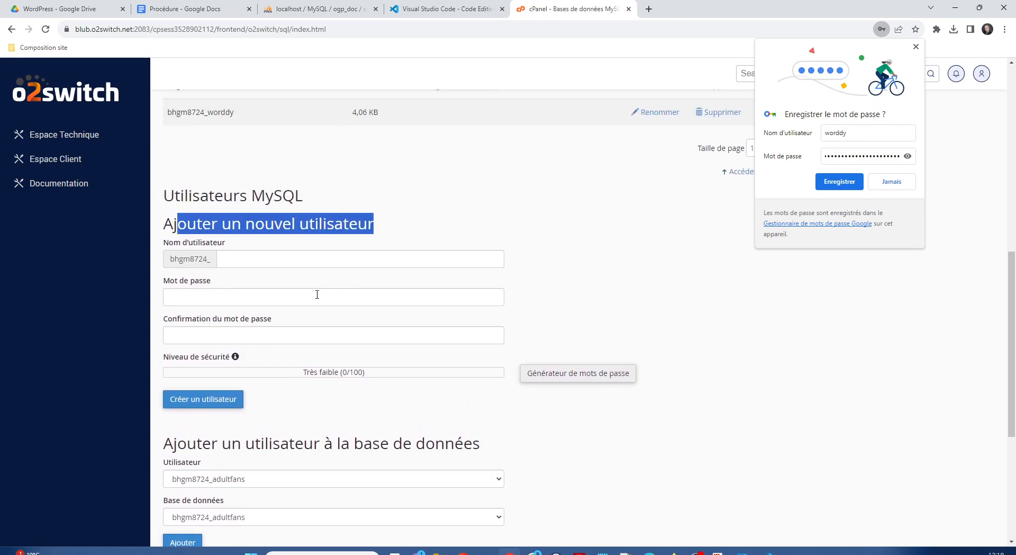
scroll(270, 299, down, 3)
drag(175, 280, 522, 286)
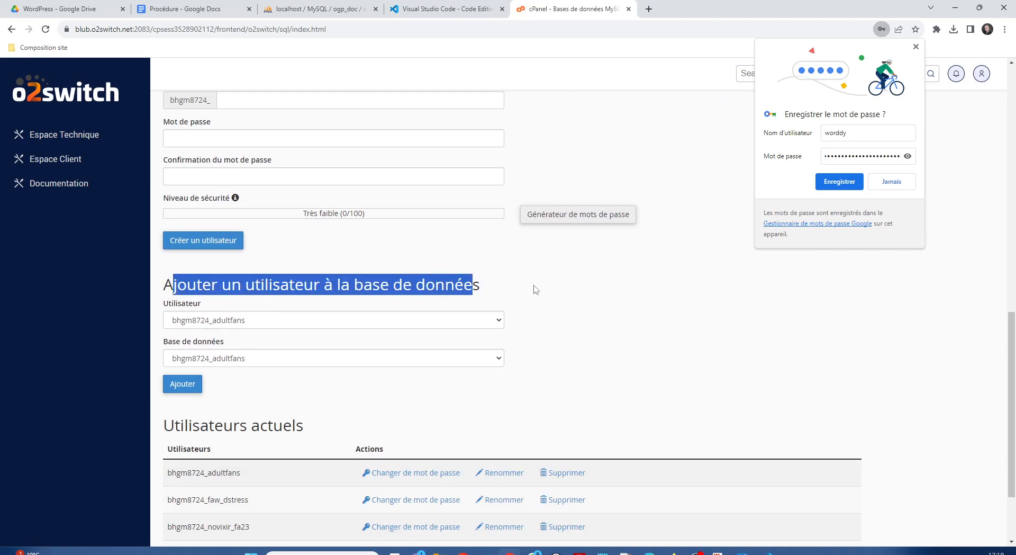
click(522, 286)
Add the worddy MySQL user to the worddy database.
scroll(438, 267, down, 2)
click(245, 213)
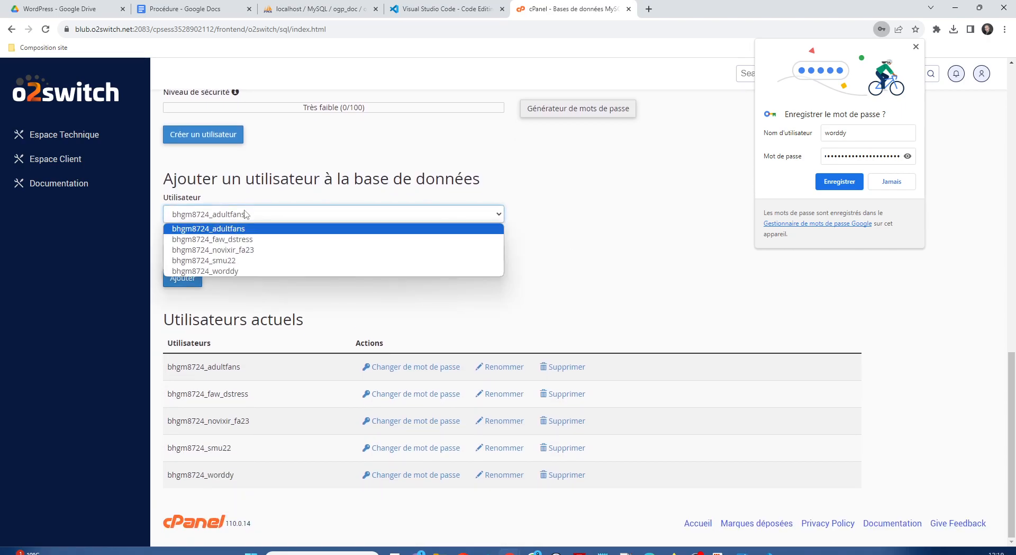
click(234, 271)
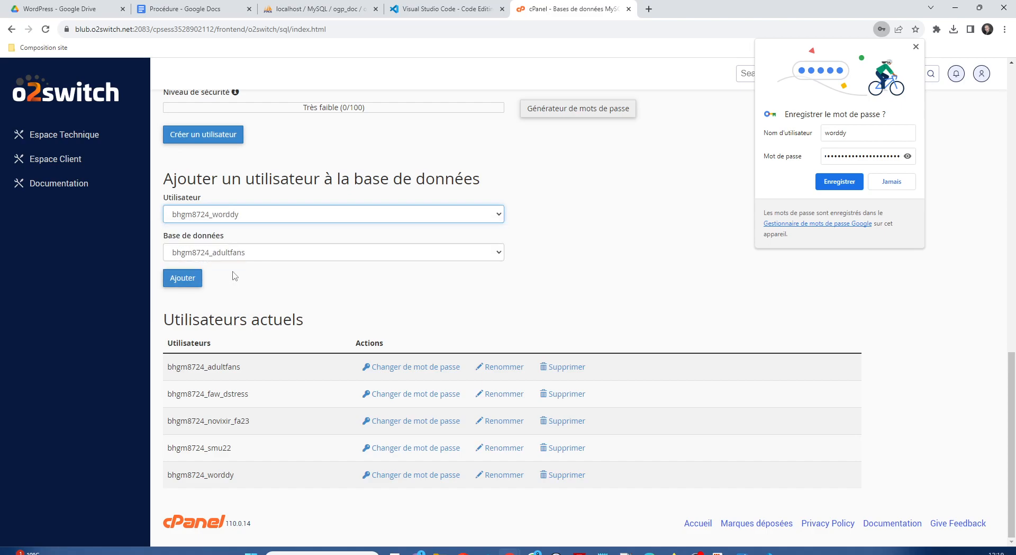
click(242, 259)
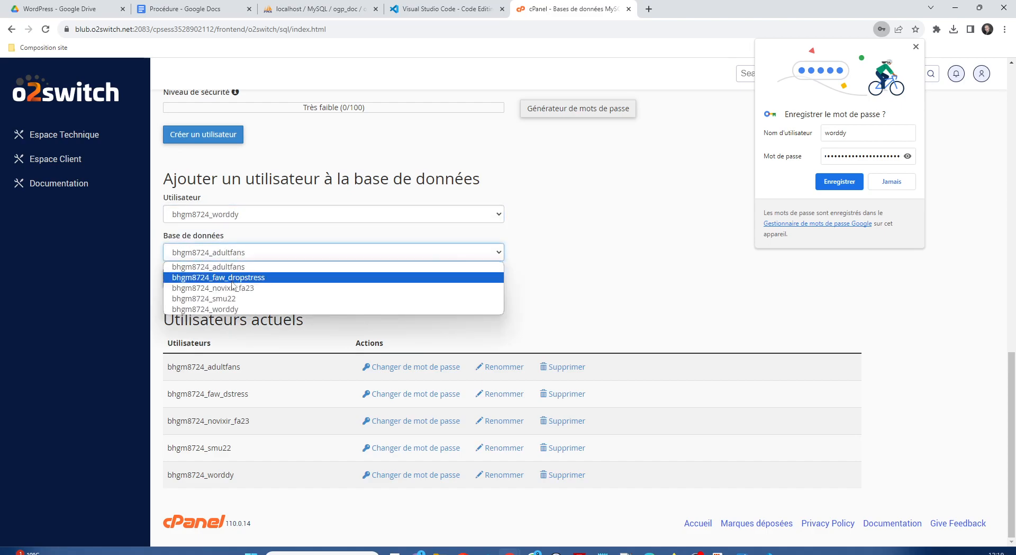
click(234, 310)
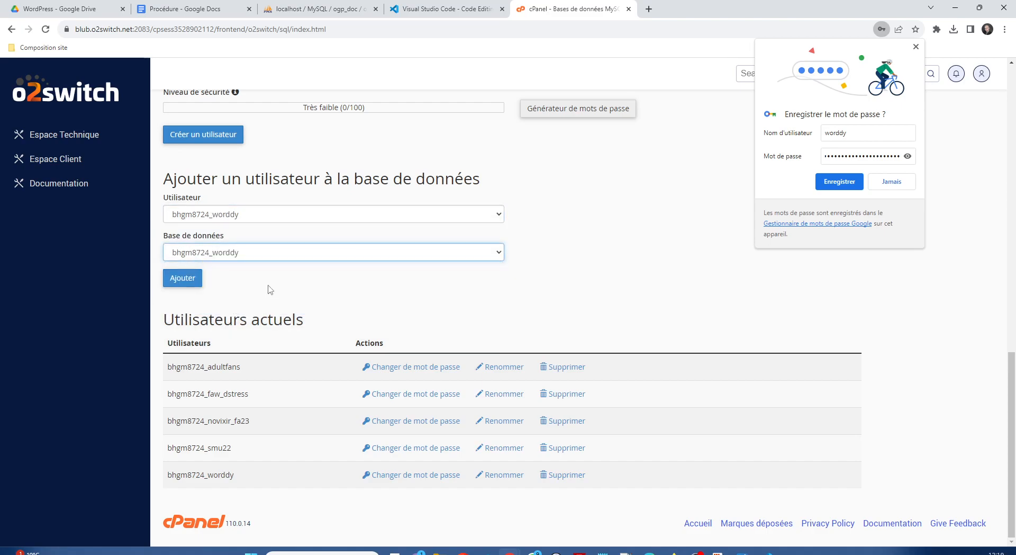
click(182, 279)
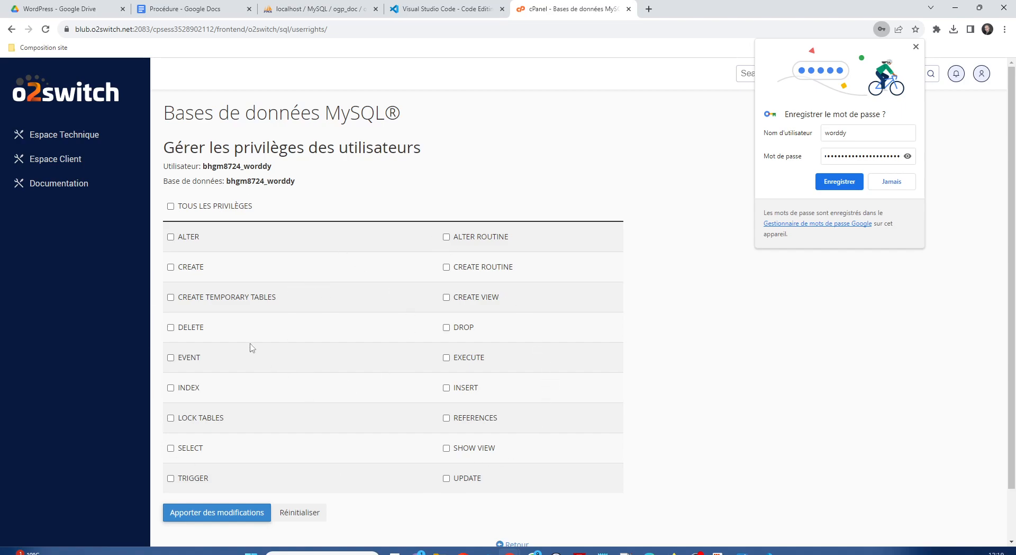
Grant the worddy user all privileges on the worddy database, dismiss the browser's password-saving offer and save the changes.
click(170, 206)
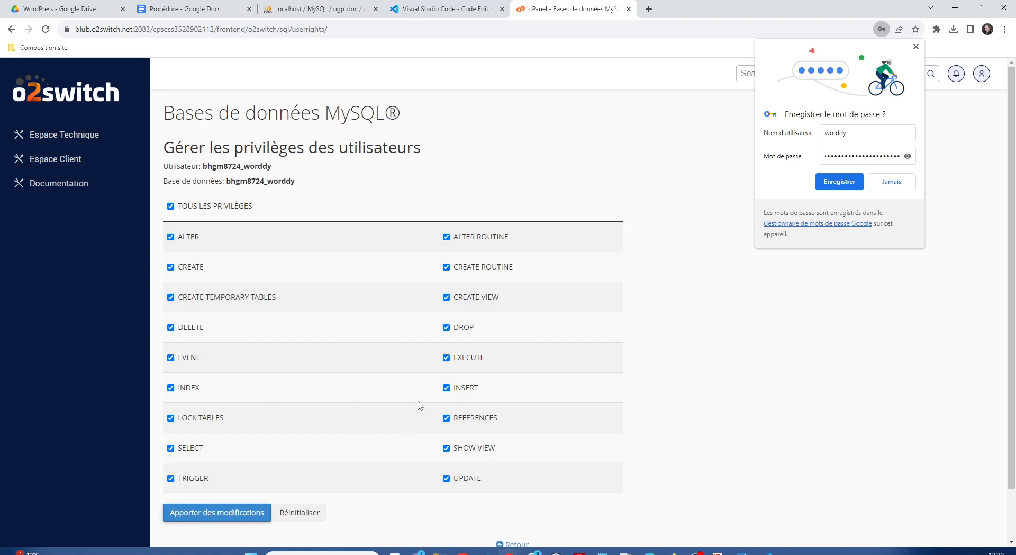
click(916, 47)
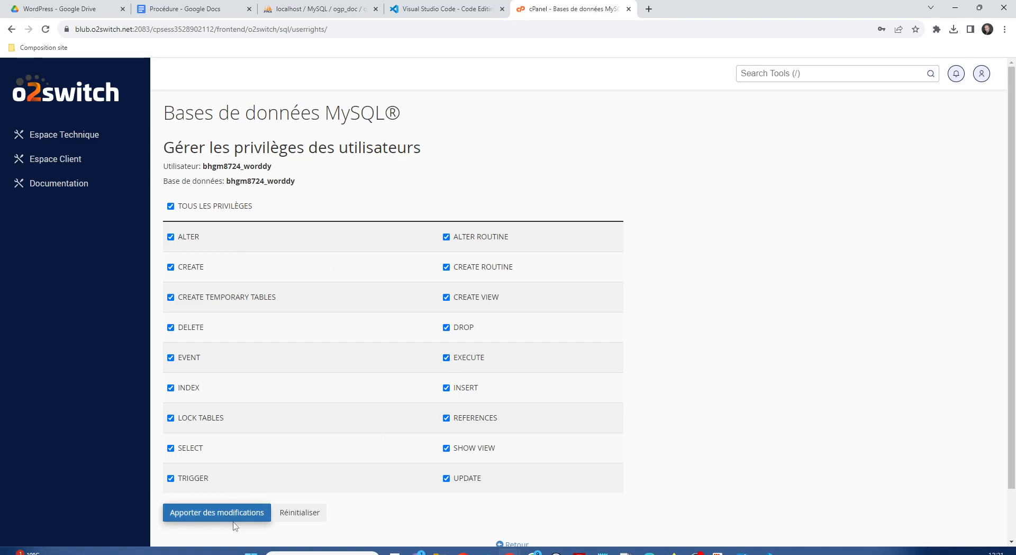
click(217, 514)
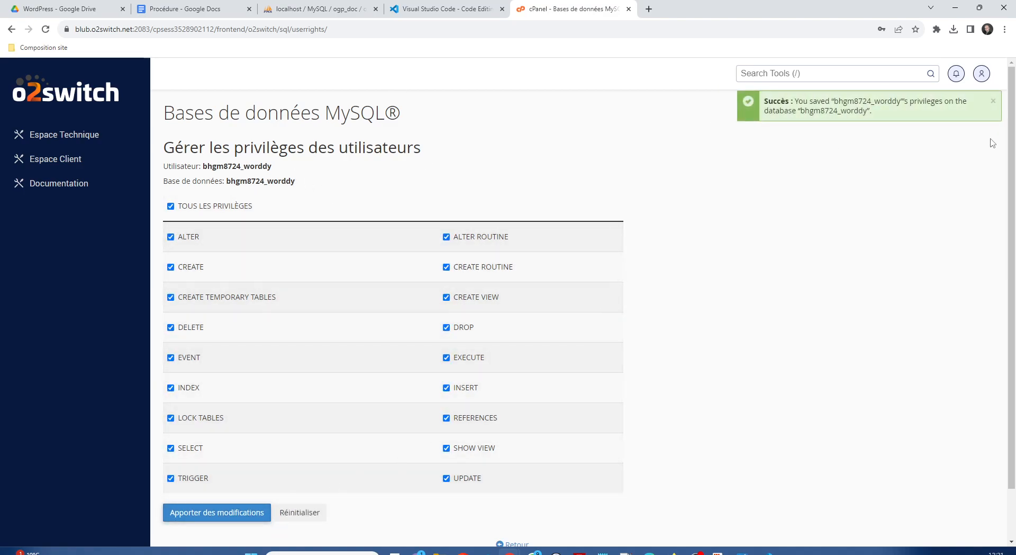
triple_click(930, 113)
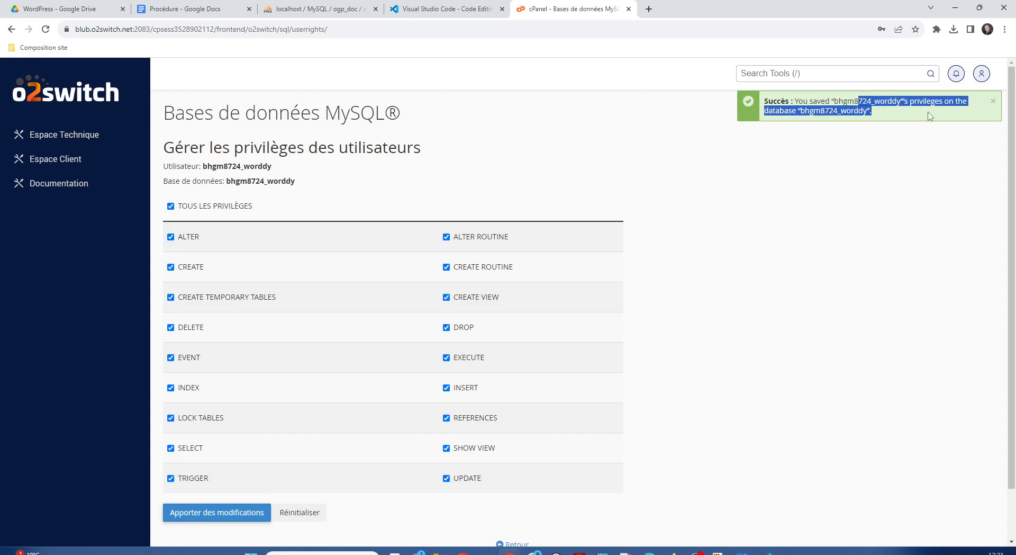
click(872, 156)
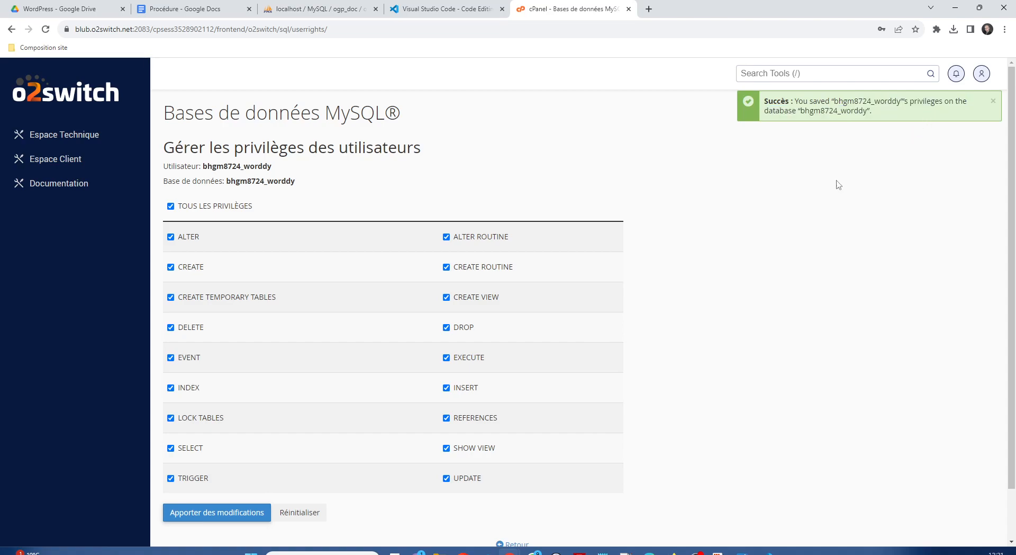
Open phpMyAdmin from the cPanel technical area and view the structure of the worddy database.
click(81, 139)
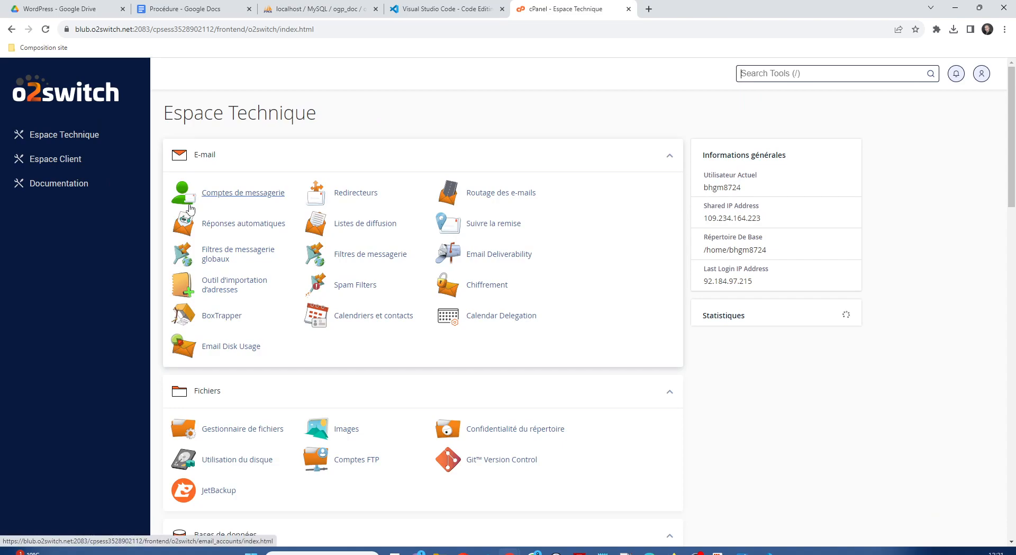
scroll(237, 381, down, 3)
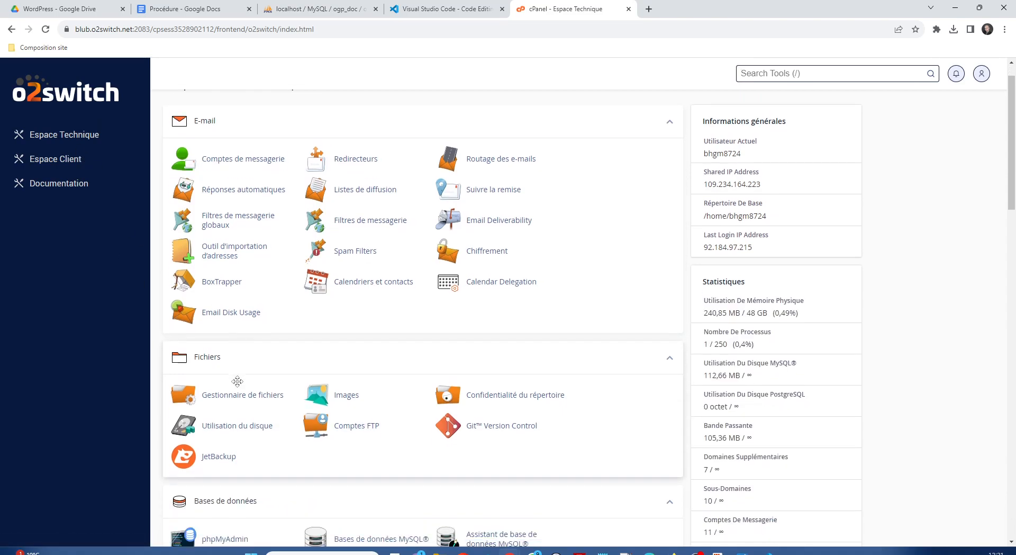
scroll(237, 381, down, 1)
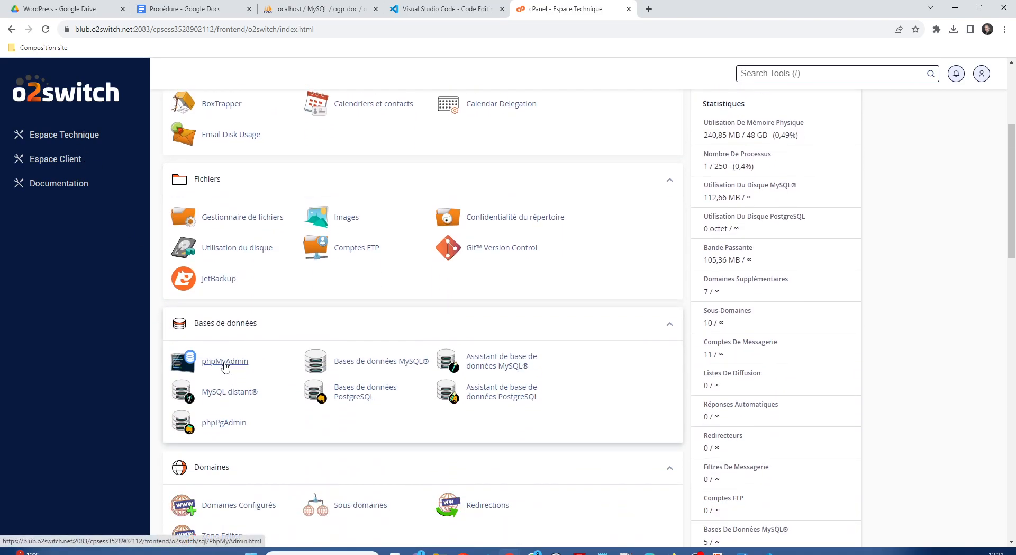
click(225, 362)
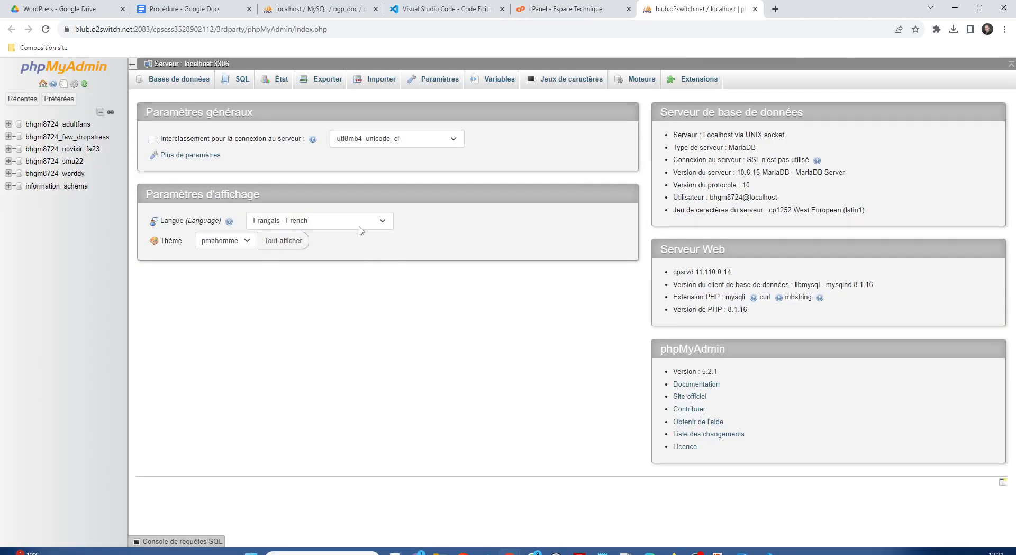
click(76, 175)
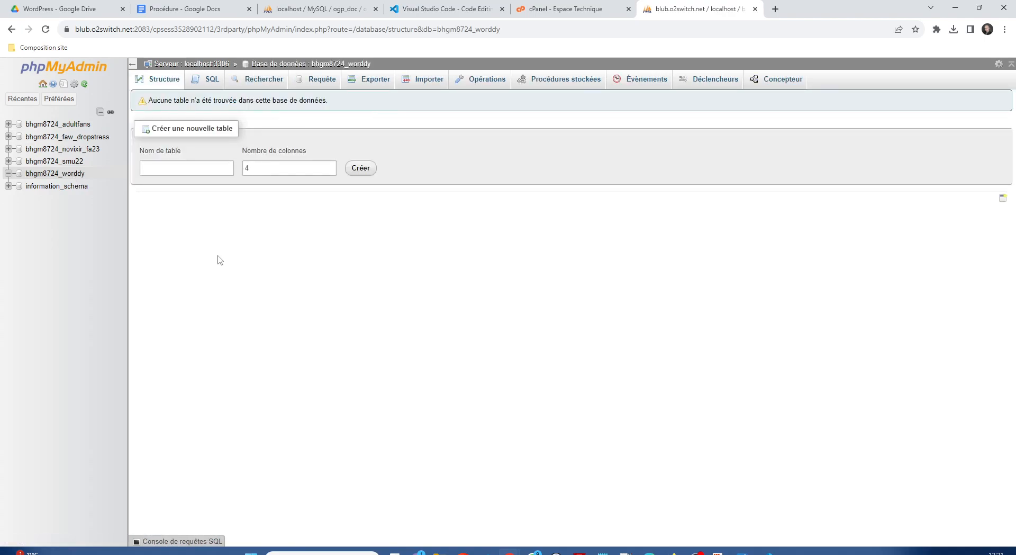
Close phpMyAdmin and review the MySQL databases, their privileged users and the current users in cPanel.
click(11, 29)
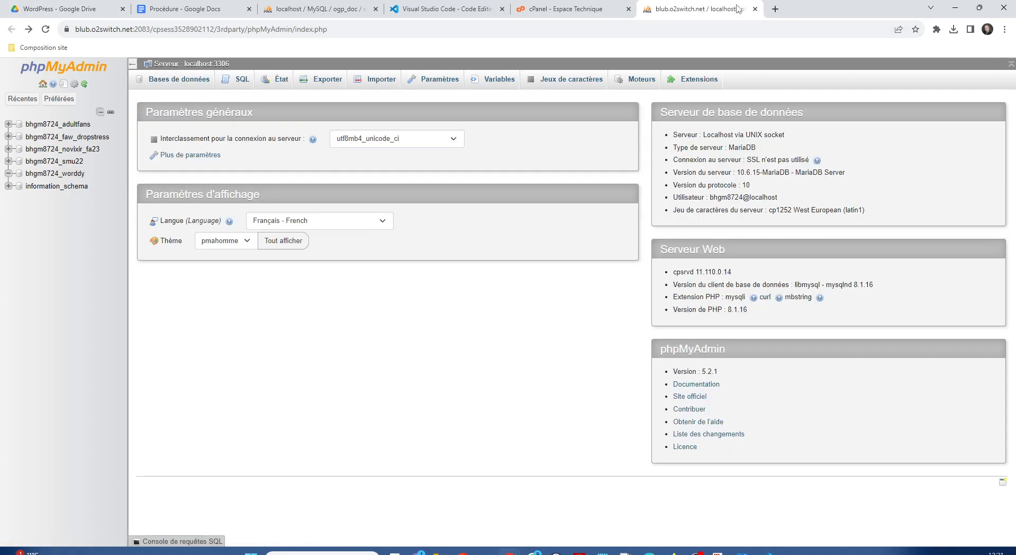
click(755, 9)
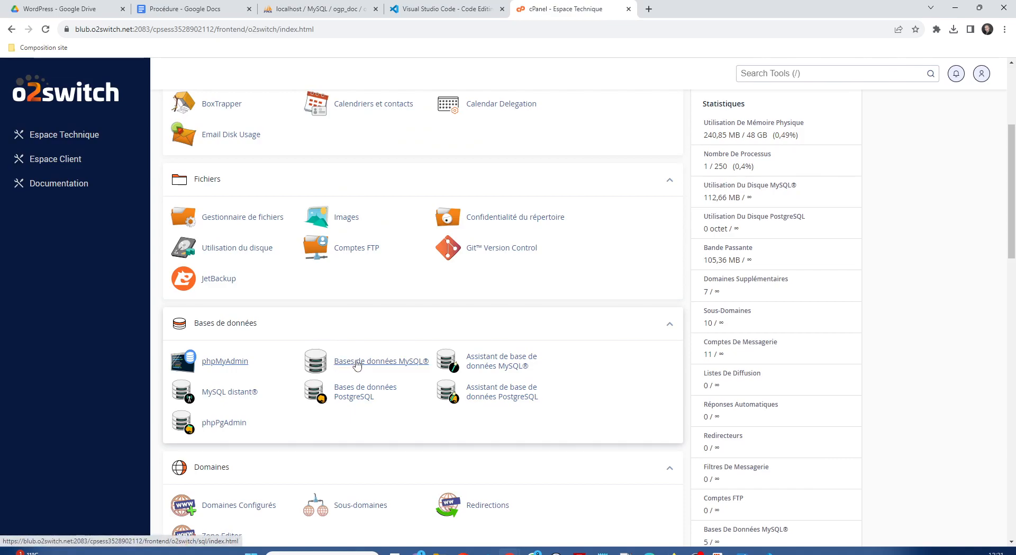
click(357, 363)
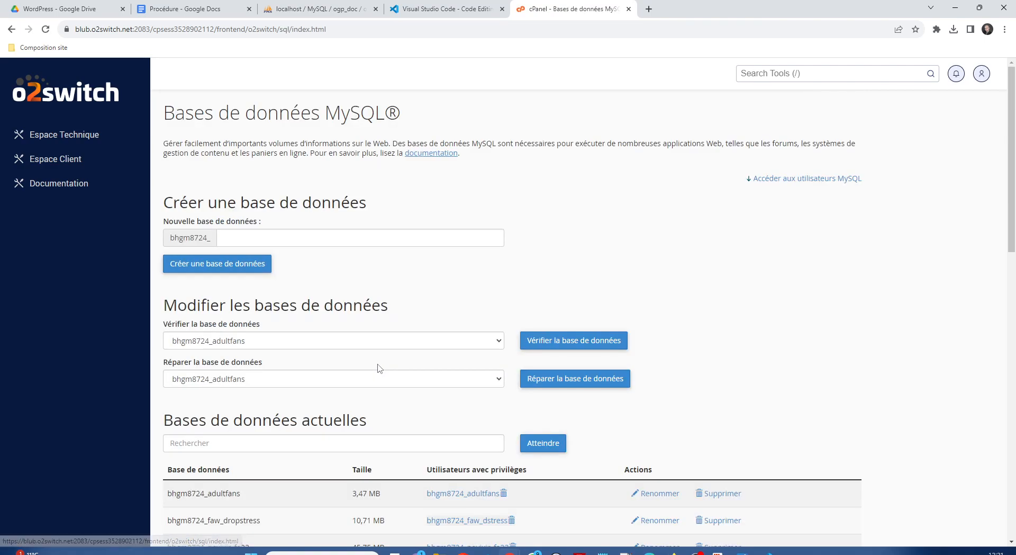
scroll(815, 419, down, 2)
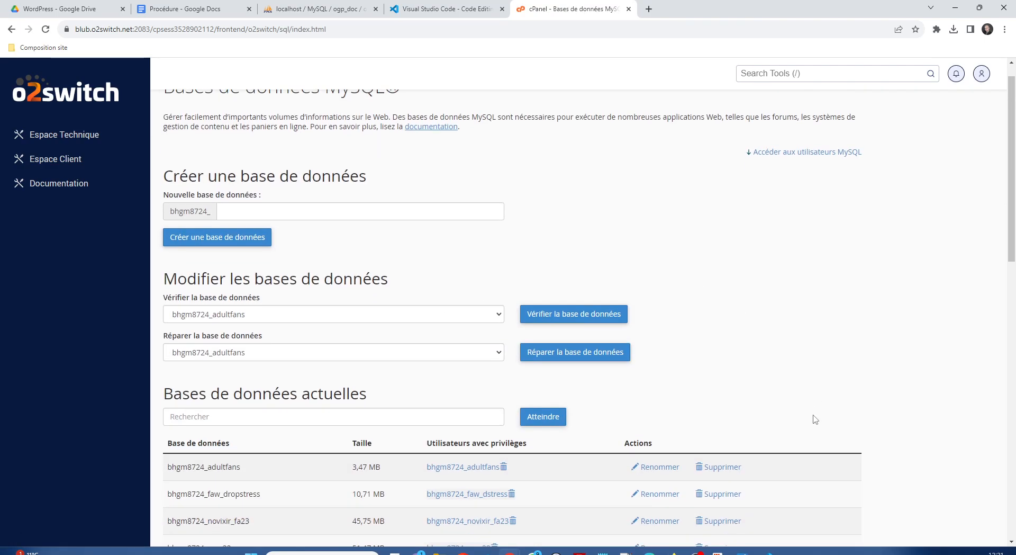
scroll(815, 419, down, 10)
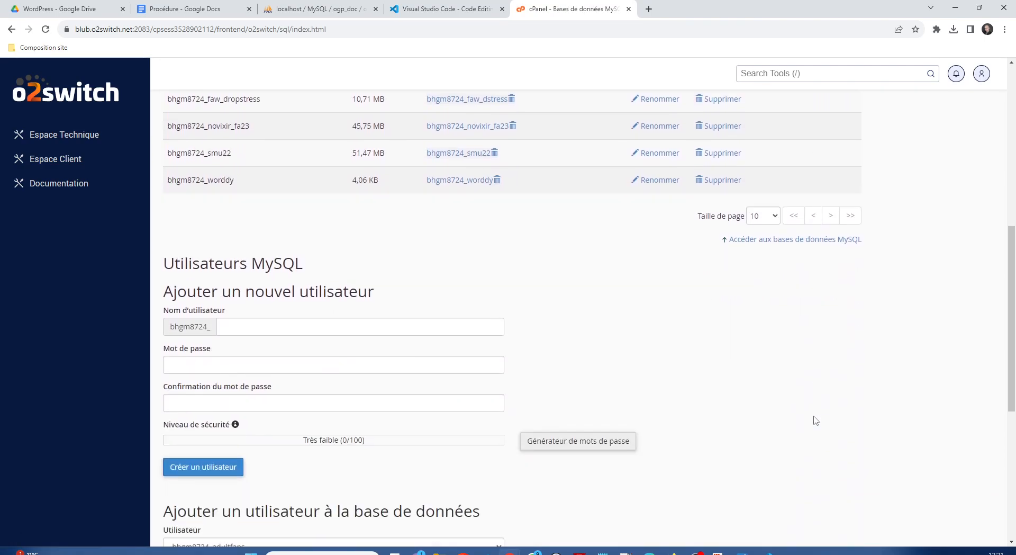
scroll(816, 420, down, 3)
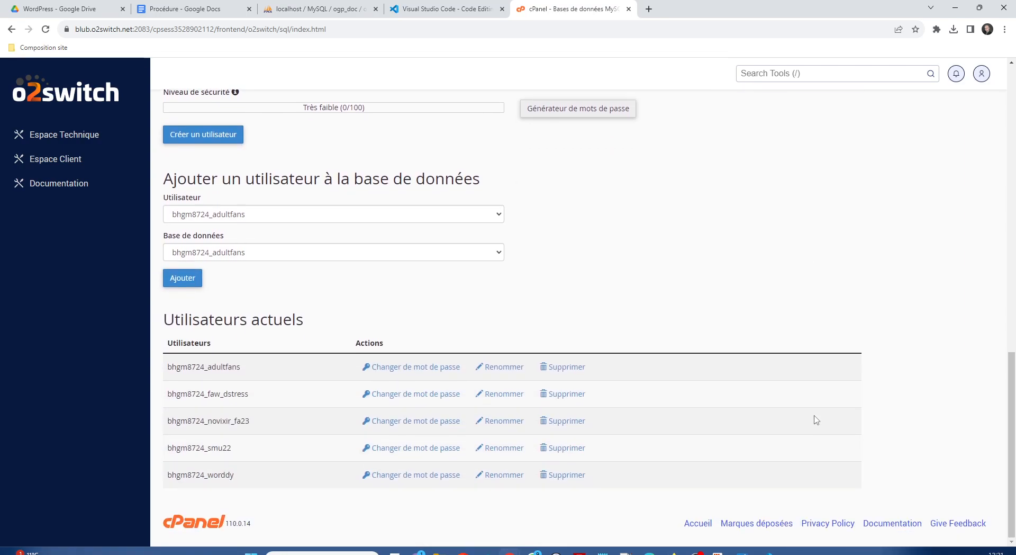
scroll(813, 416, up, 10)
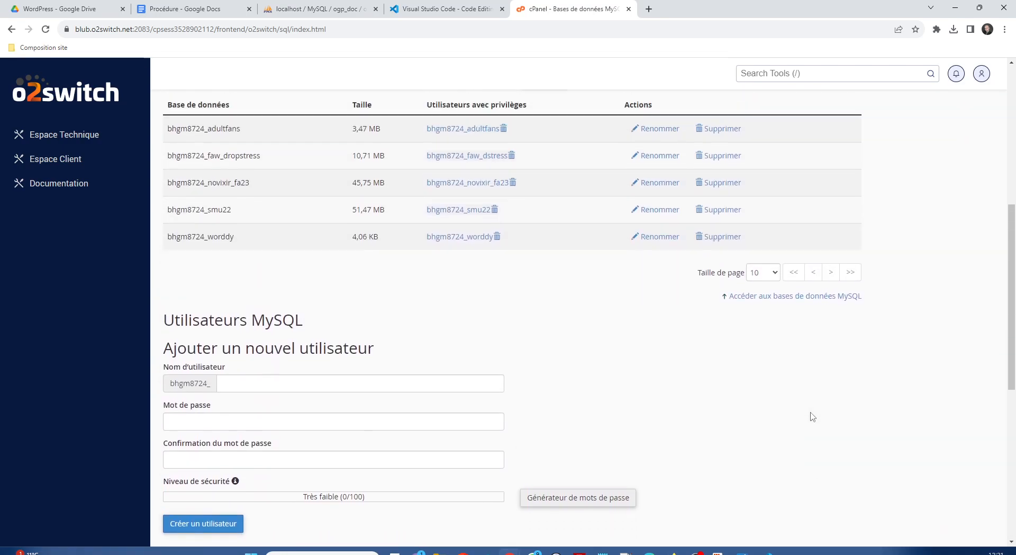
scroll(405, 253, up, 3)
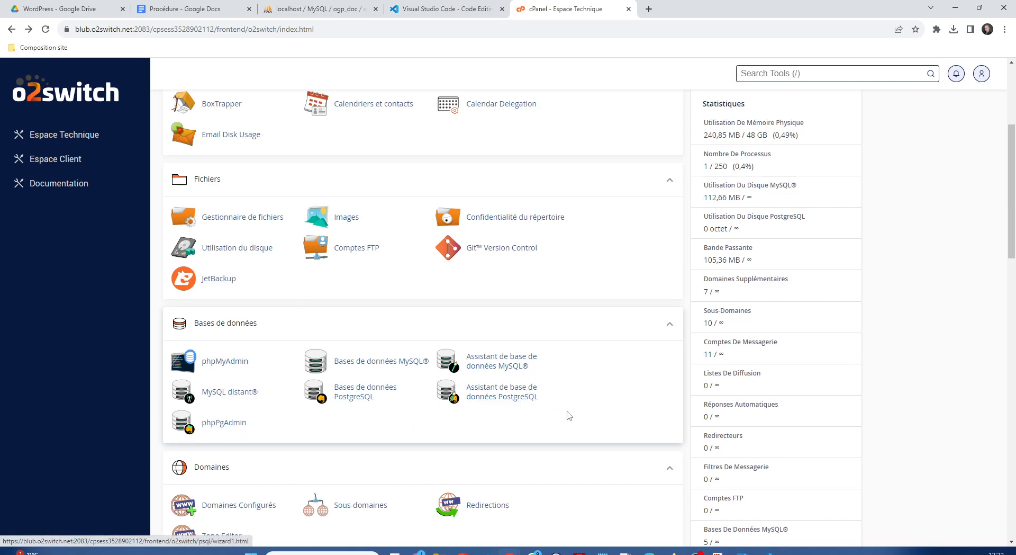
scroll(628, 433, up, 4)
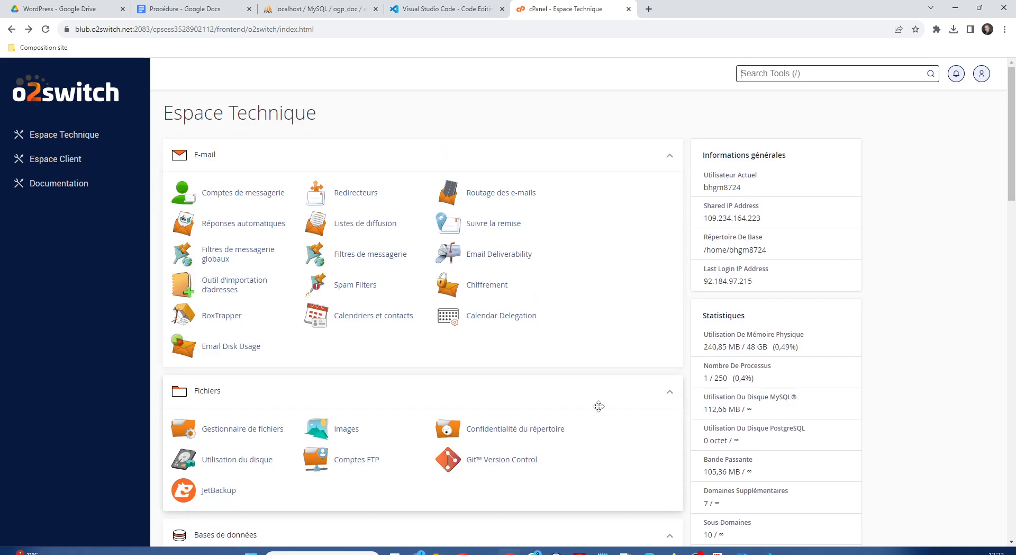
scroll(597, 406, down, 5)
scroll(601, 411, down, 3)
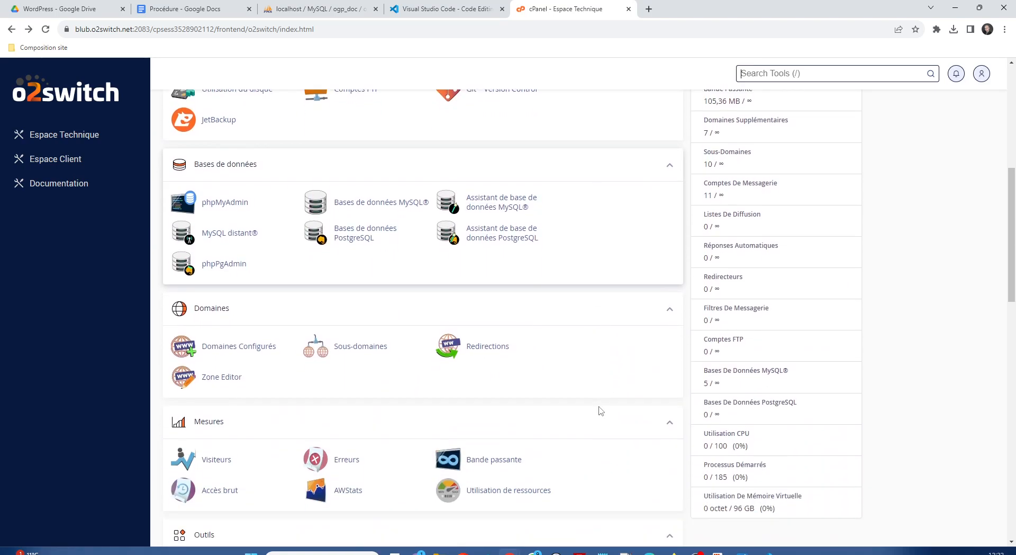
scroll(600, 411, up, 5)
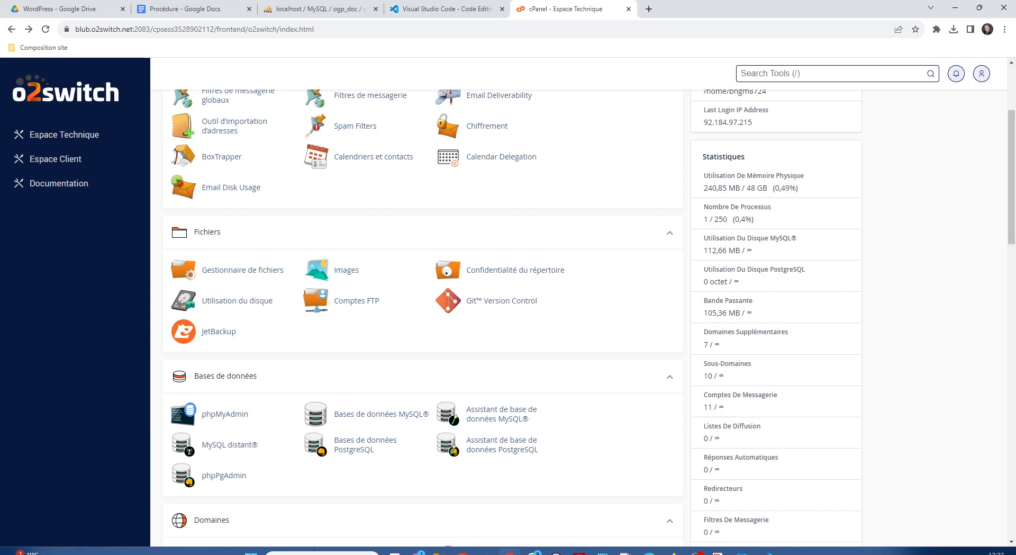
Switch to the Procédure document in Google Docs and make the word VSC bold in instruction 19.
click(186, 9)
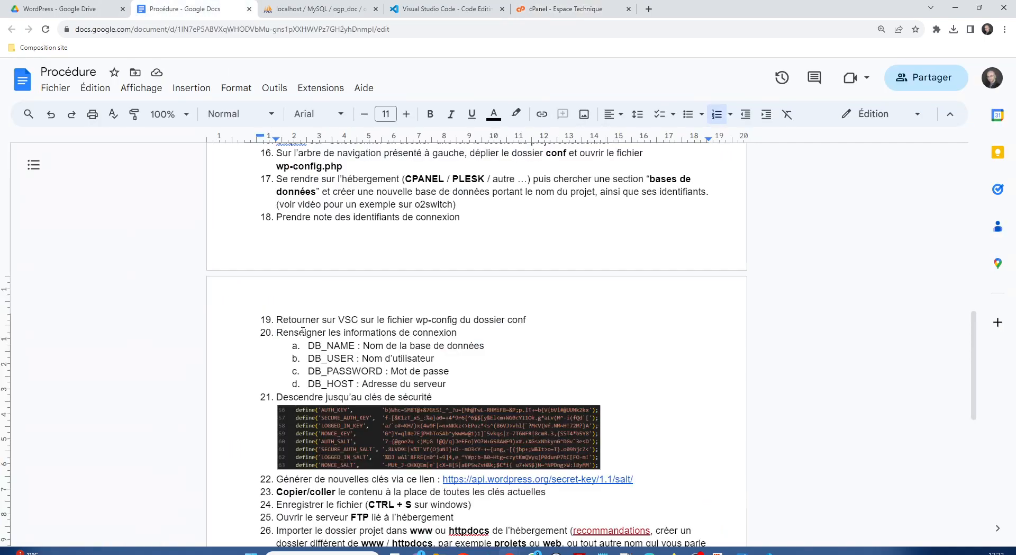
scroll(375, 338, down, 2)
scroll(379, 360, up, 3)
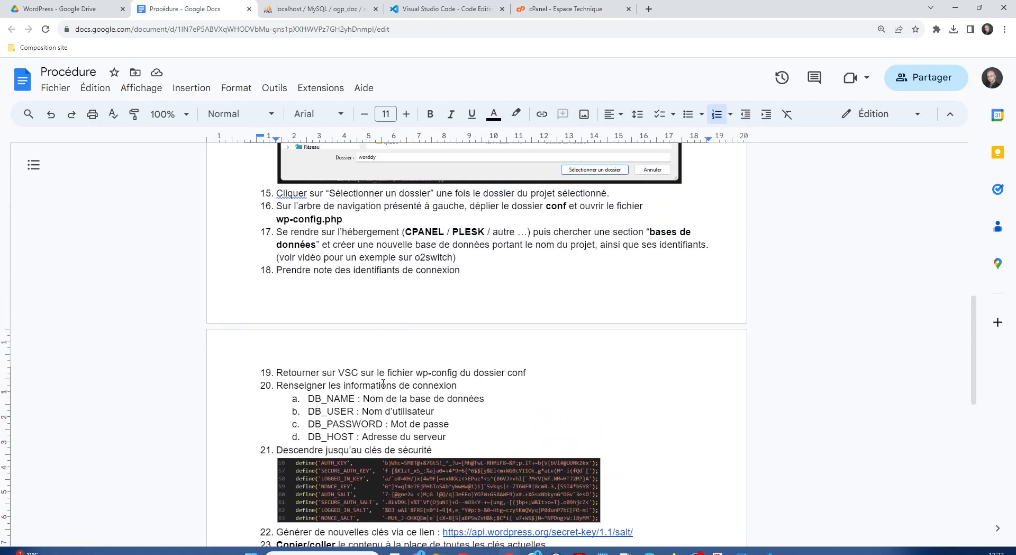
double_click(350, 372)
click(430, 114)
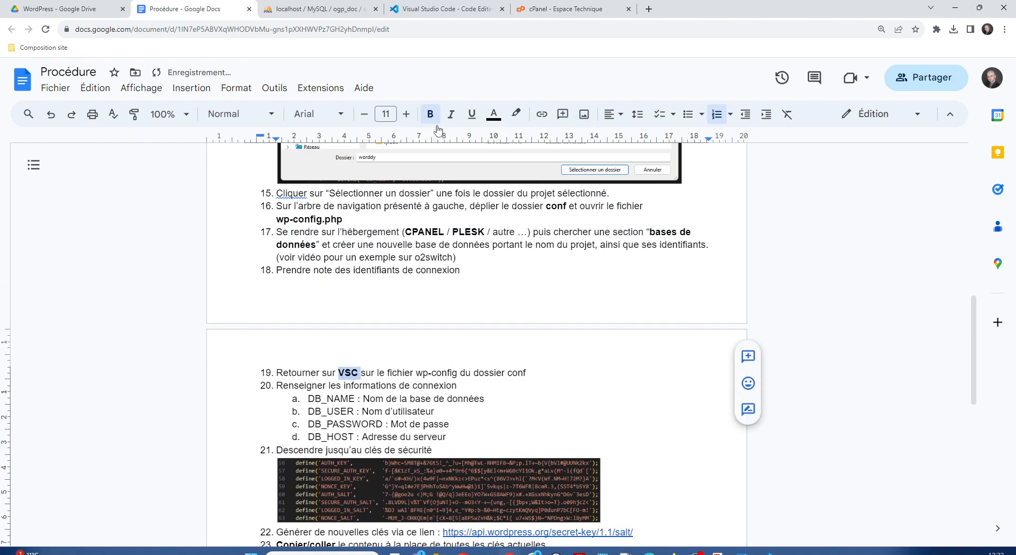
click(413, 386)
scroll(402, 360, down, 2)
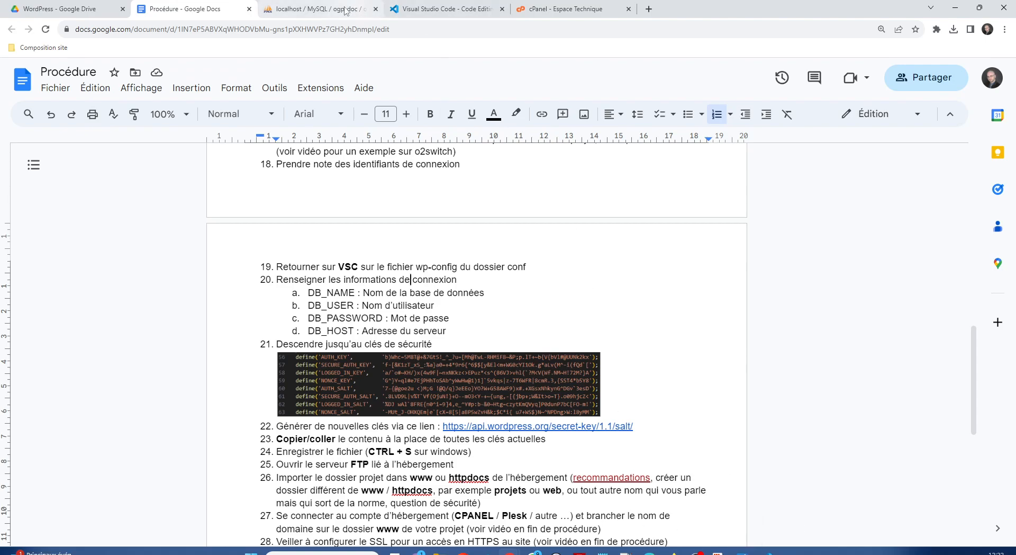
Return to the cPanel technical area and open its MySQL databases page.
click(326, 8)
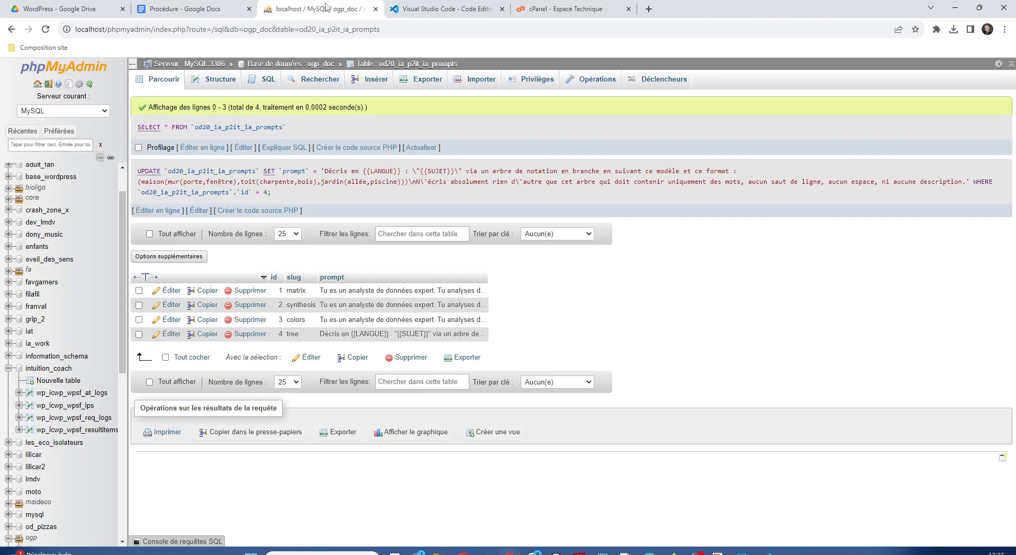
click(561, 8)
scroll(318, 218, up, 3)
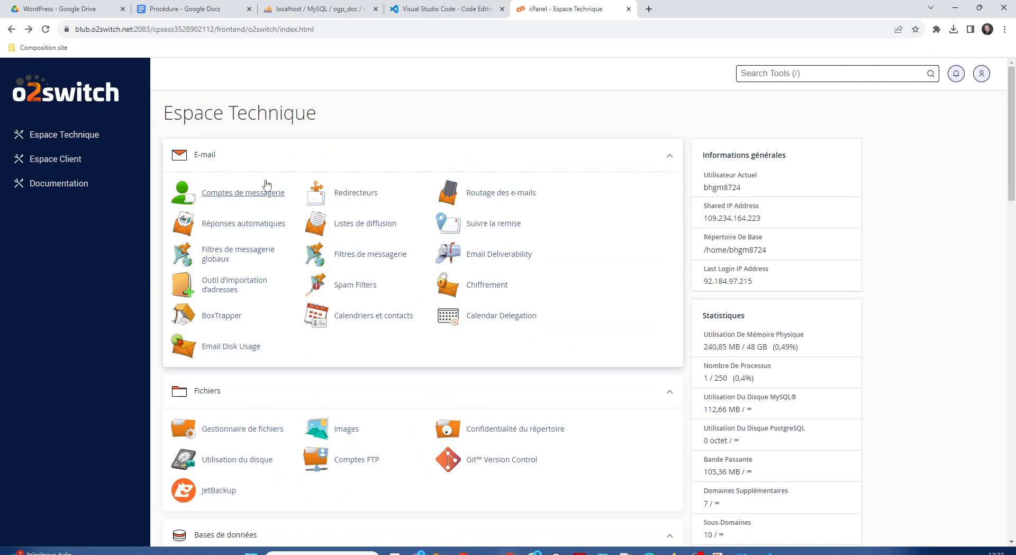
scroll(243, 222, down, 4)
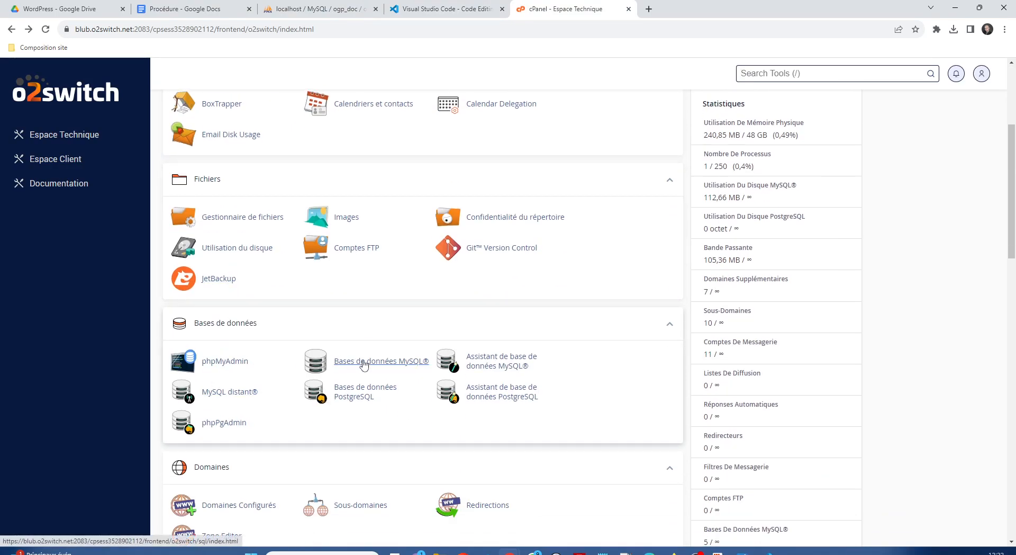
click(363, 363)
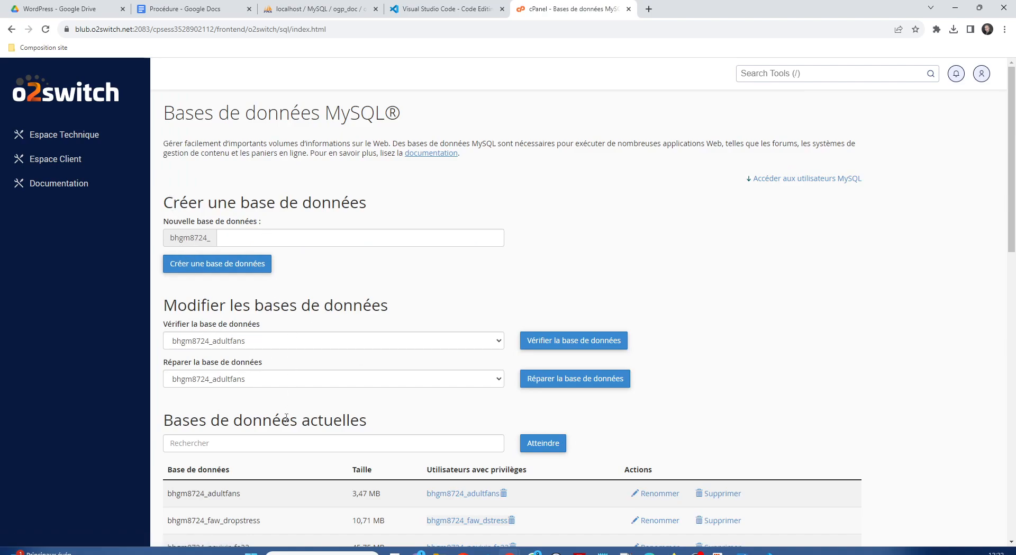
Copy the full prefixed name of the worddy database from the list of current databases.
scroll(180, 464, down, 1)
scroll(179, 465, down, 3)
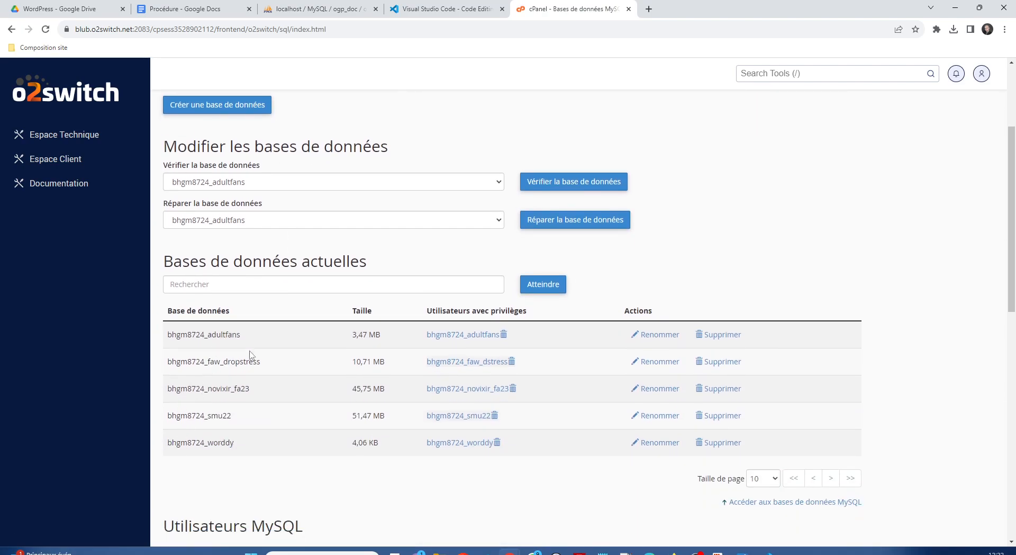
drag(236, 443, 167, 443)
key(ctrl+c)
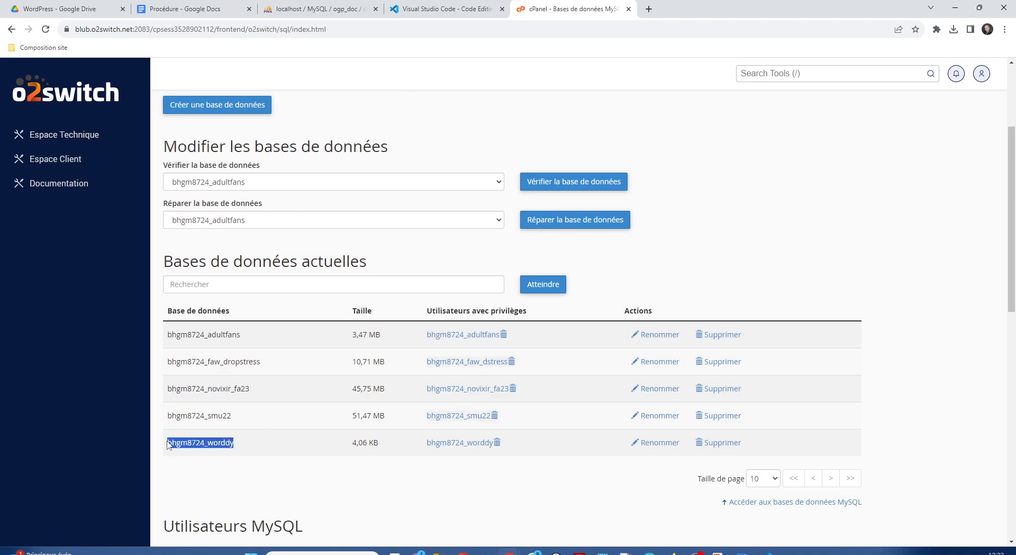
right_click(201, 442)
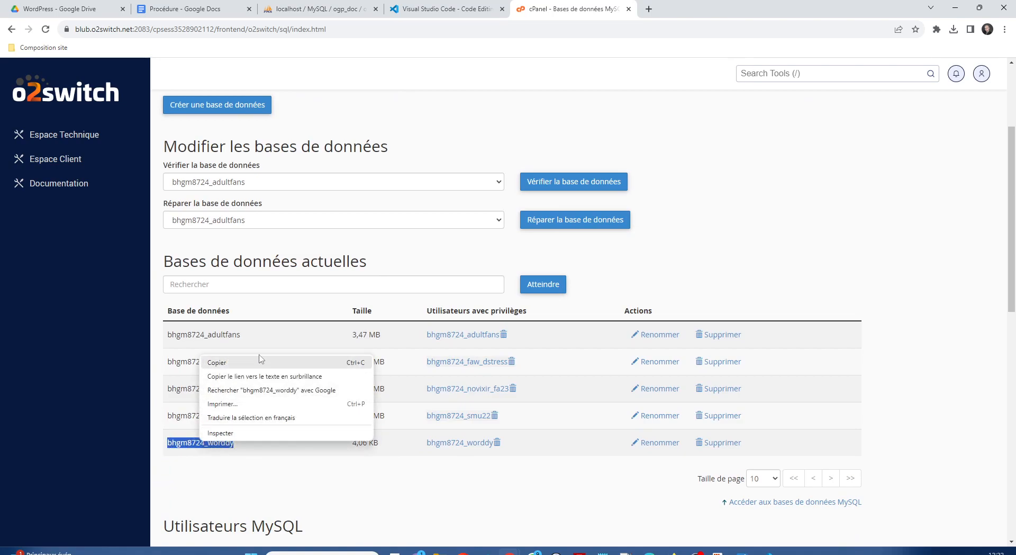
click(278, 363)
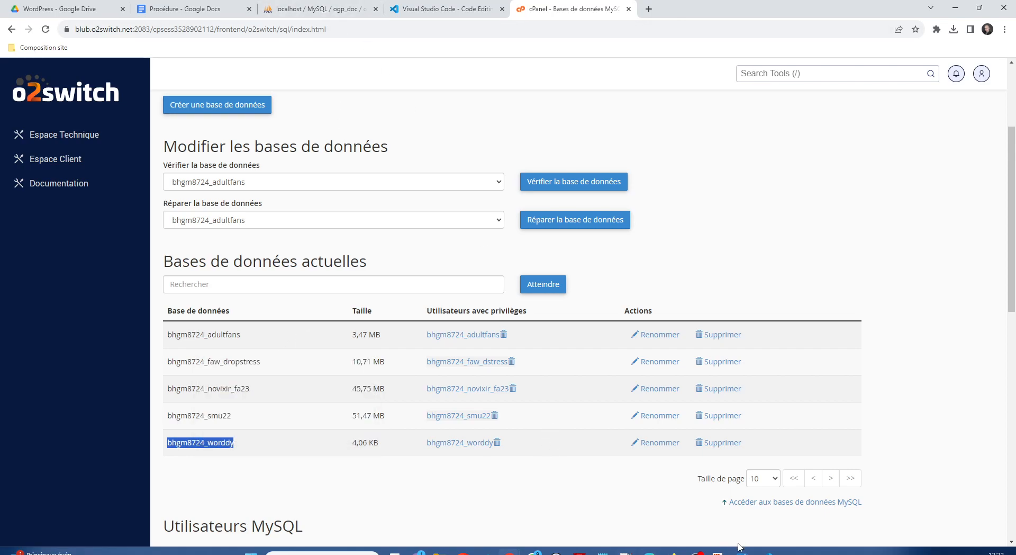
Switch to Visual Studio Code and replace the DB_NAME and DB_USER values in wp-config.php with the copied full worddy name.
click(769, 553)
drag(0, 34, 571, 134)
double_click(580, 116)
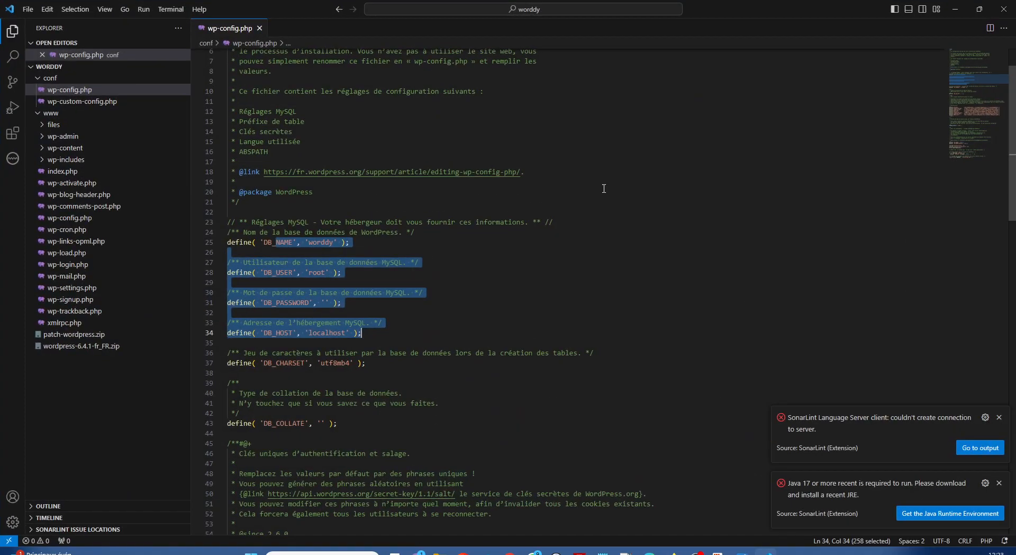
click(381, 321)
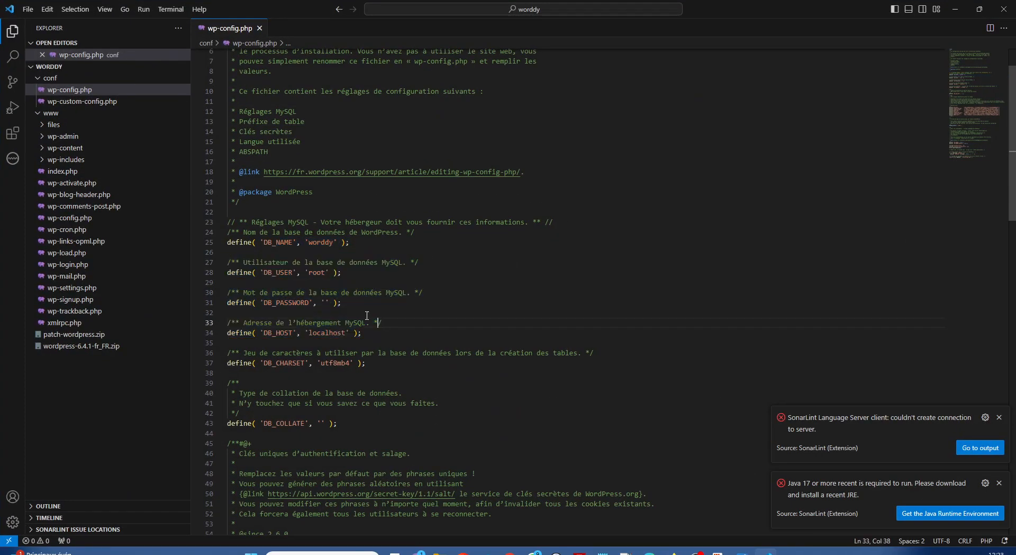
double_click(321, 242)
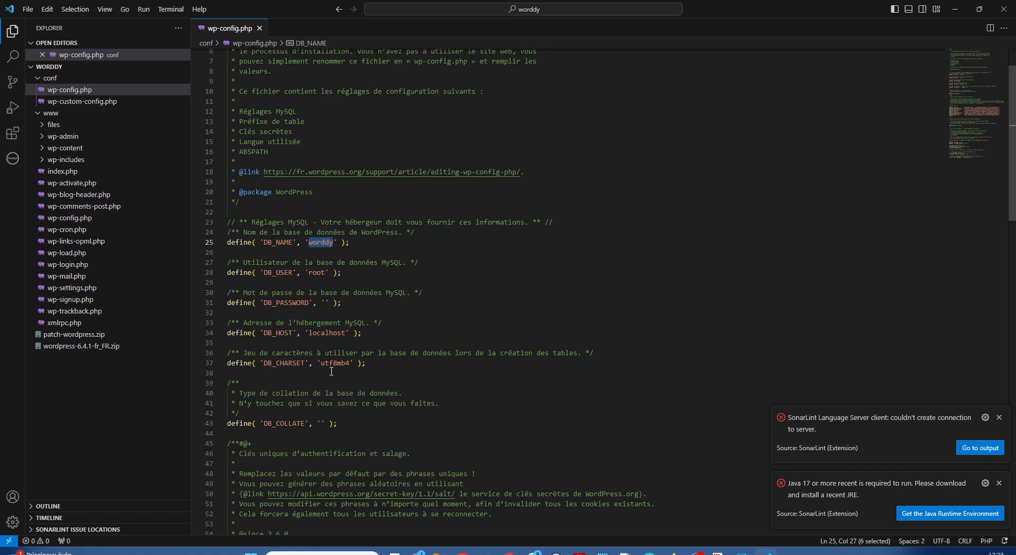
key(ctrl+v)
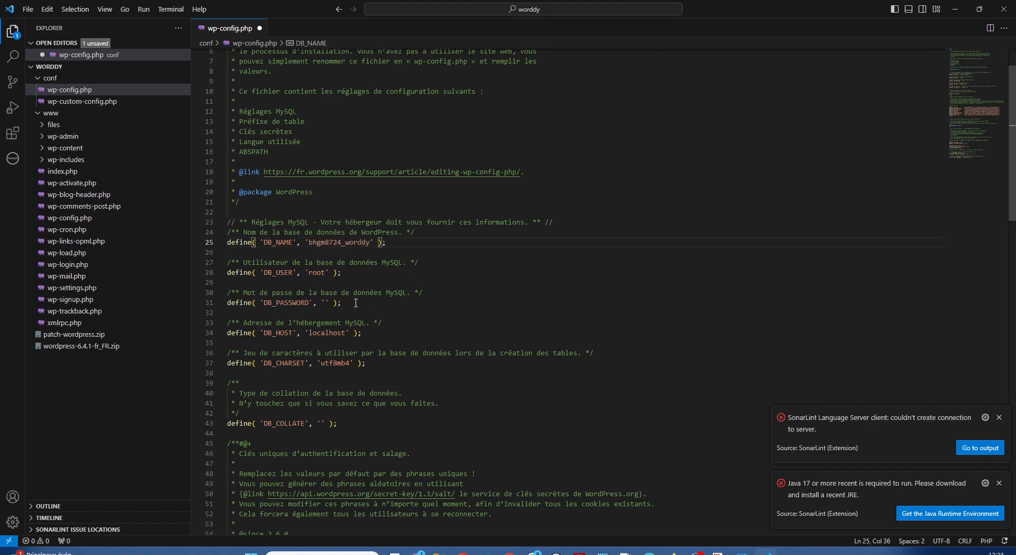
double_click(320, 272)
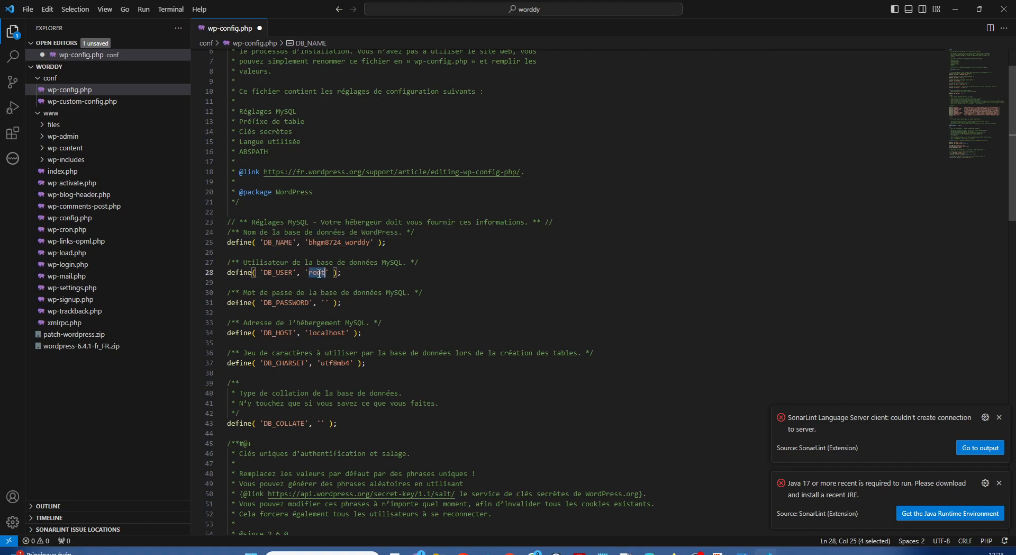
key(ctrl+v)
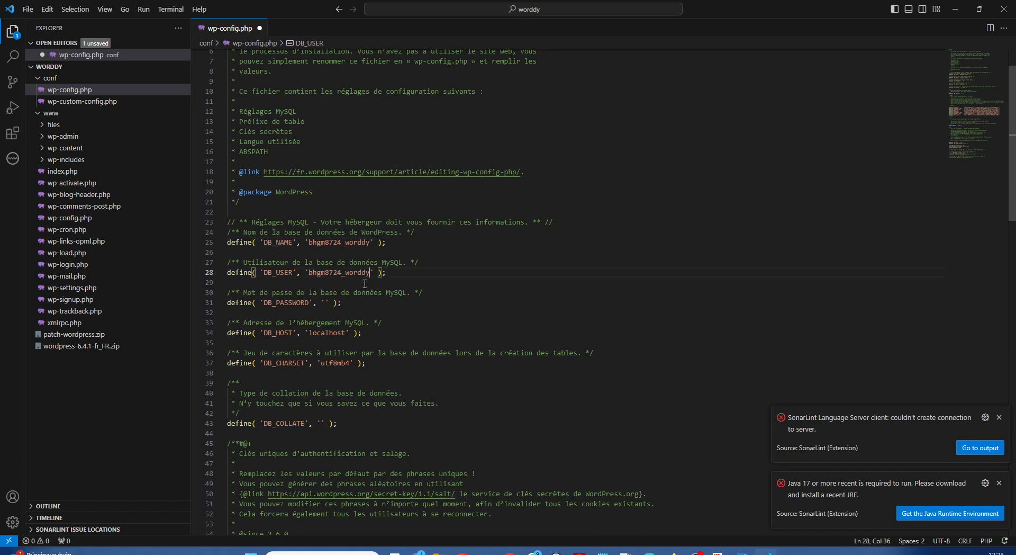
click(325, 303)
double_click(336, 333)
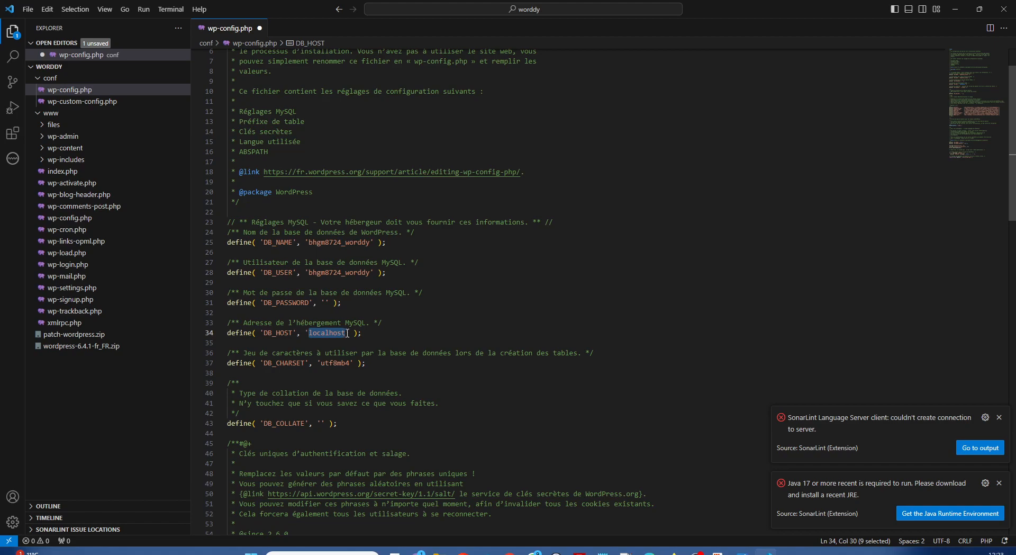
Undo the DB_NAME and DB_USER replacements in wp-config.php.
click(351, 272)
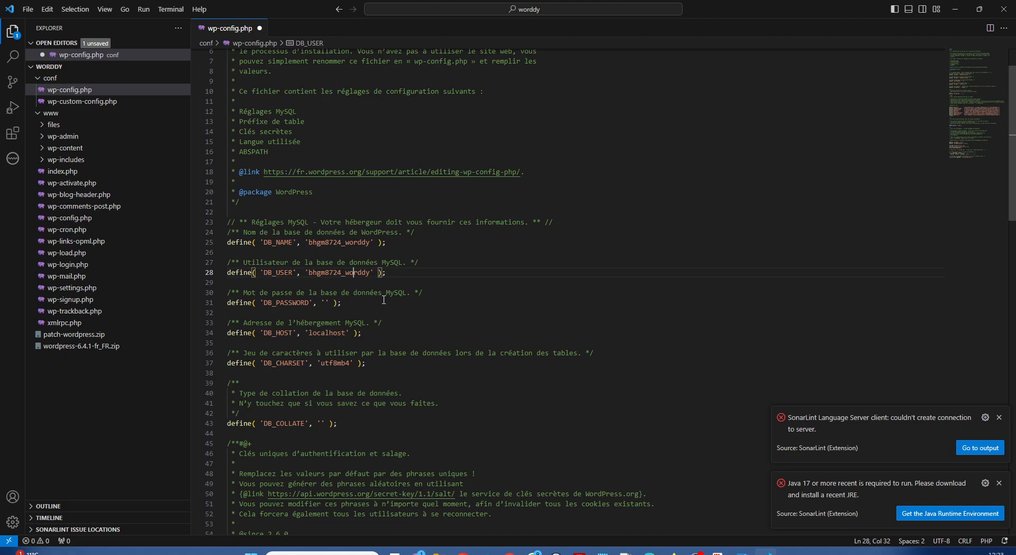
key(ctrl+z)
key(ctrl+z)
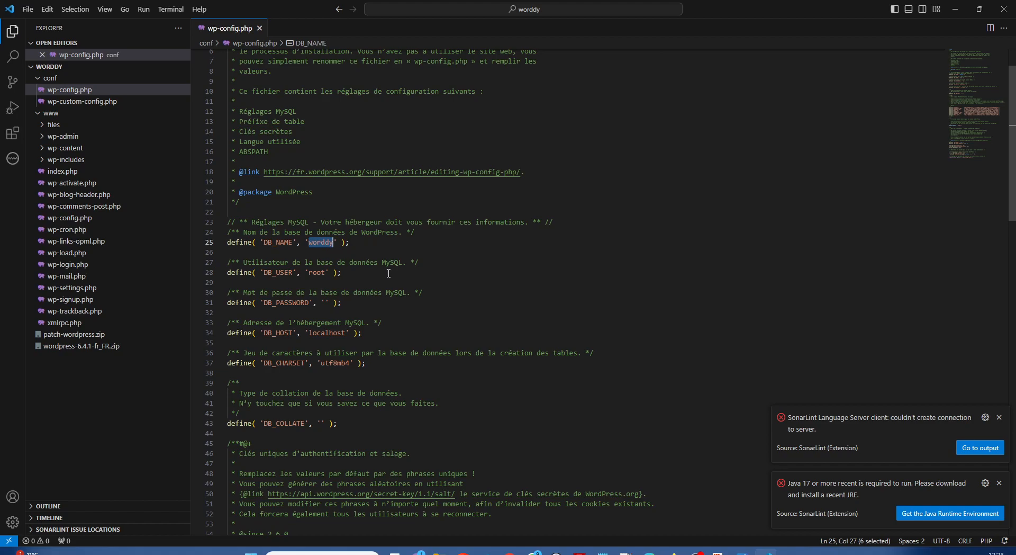
click(385, 252)
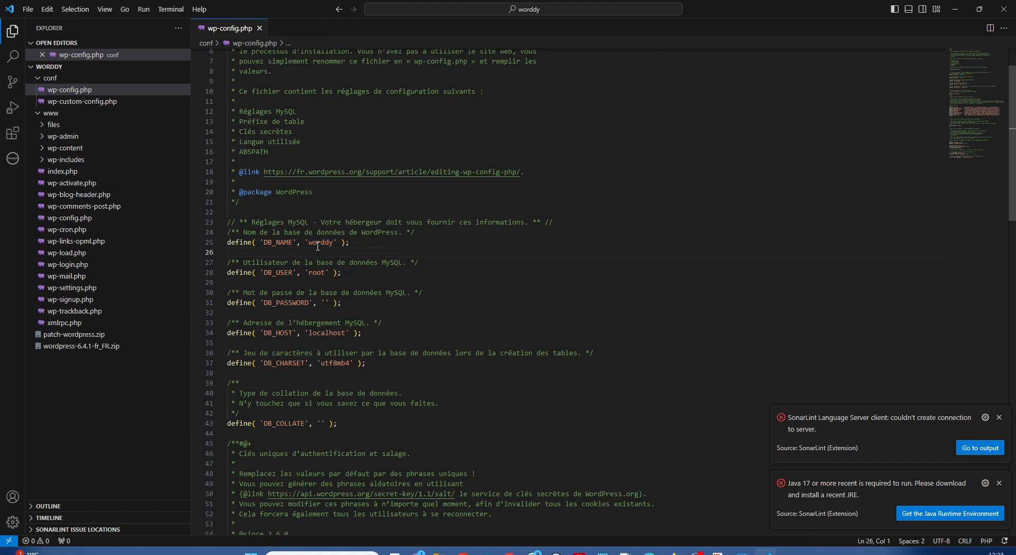
drag(317, 245, 325, 273)
click(387, 290)
double_click(317, 272)
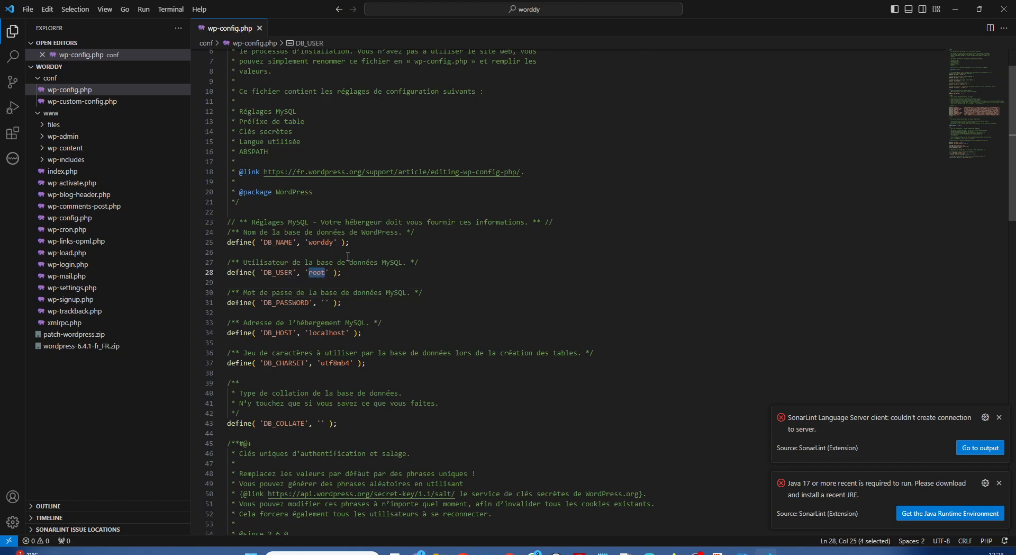
click(365, 272)
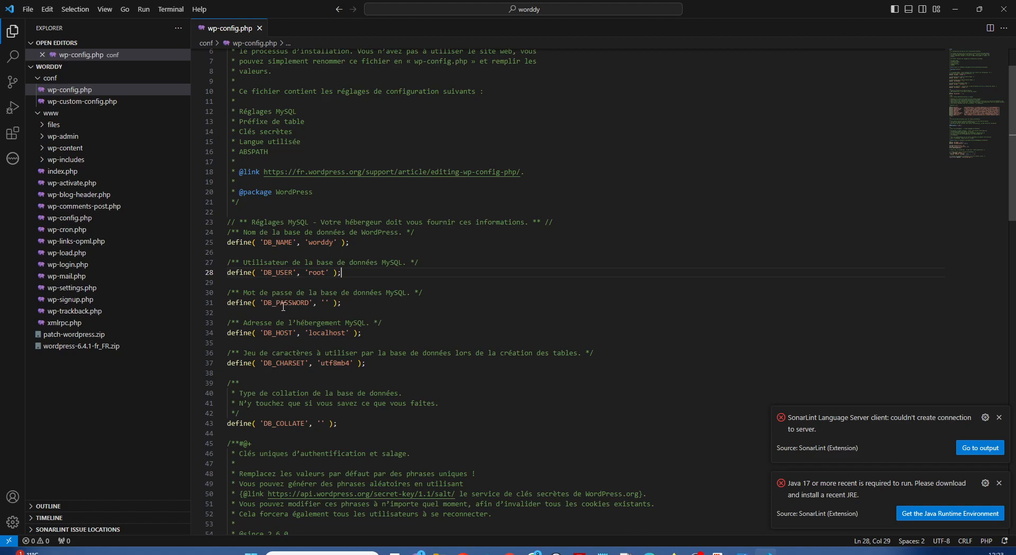
Review the database user and password definitions in wp-config.php.
click(326, 303)
drag(352, 304, 228, 262)
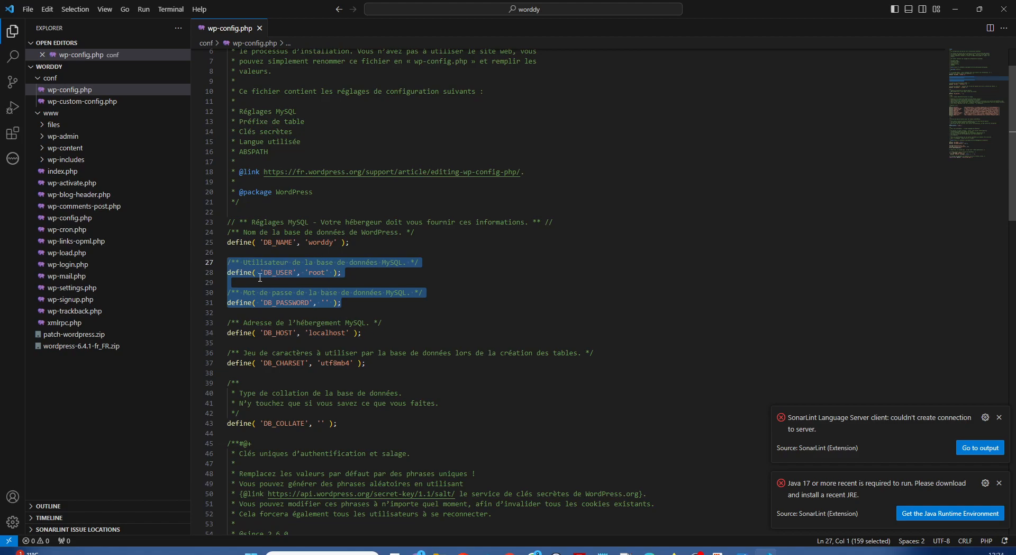
click(445, 336)
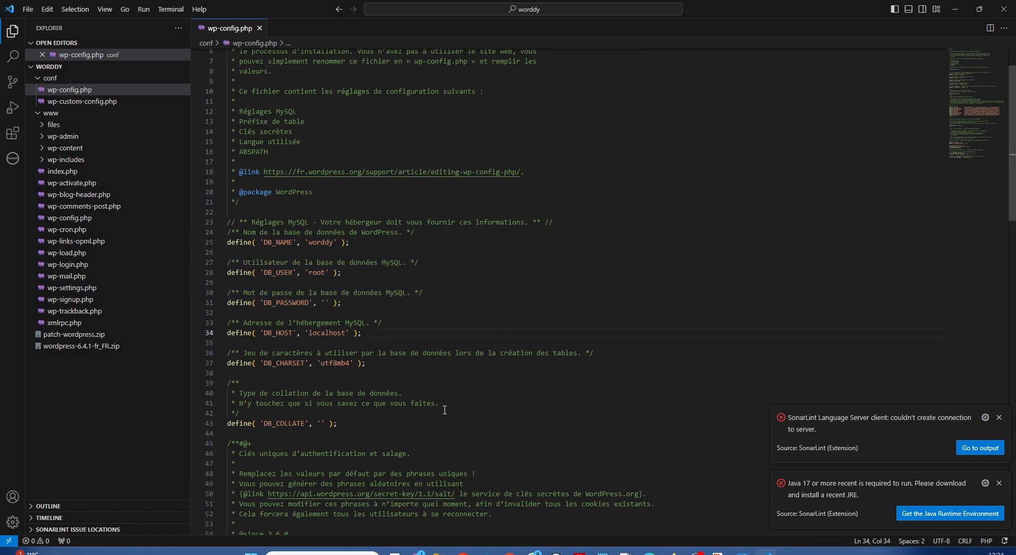
Copy the WordPress secret-key generator link from the wp-config.php comments and open it in a new Chrome tab.
scroll(444, 411, down, 5)
scroll(356, 313, down, 5)
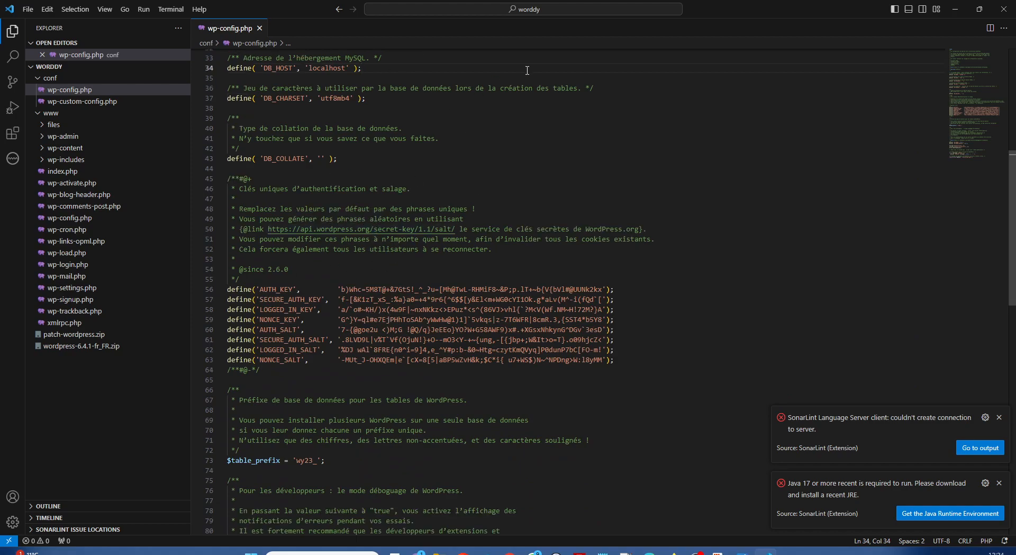
scroll(506, 245, up, 3)
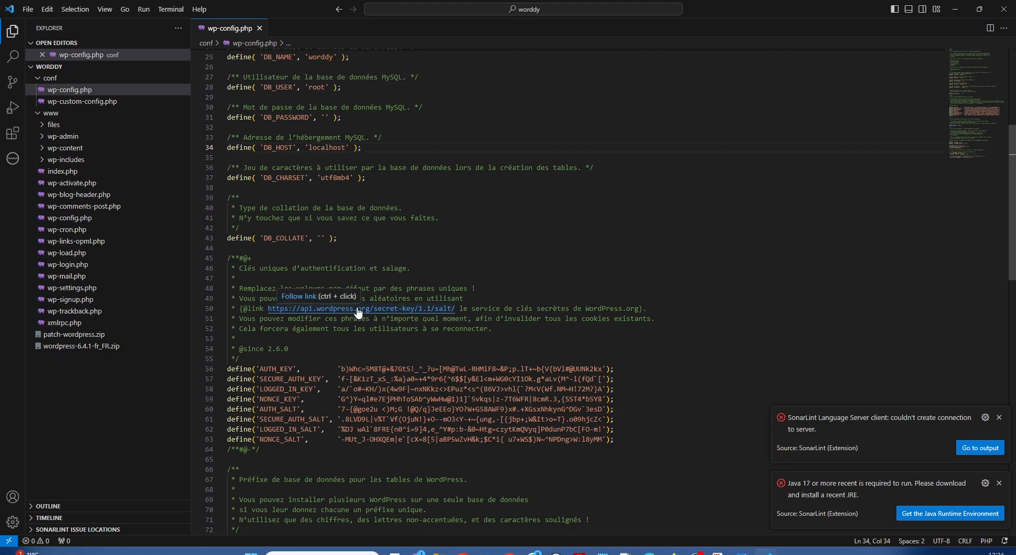
drag(456, 308, 269, 308)
key(alt+Tab)
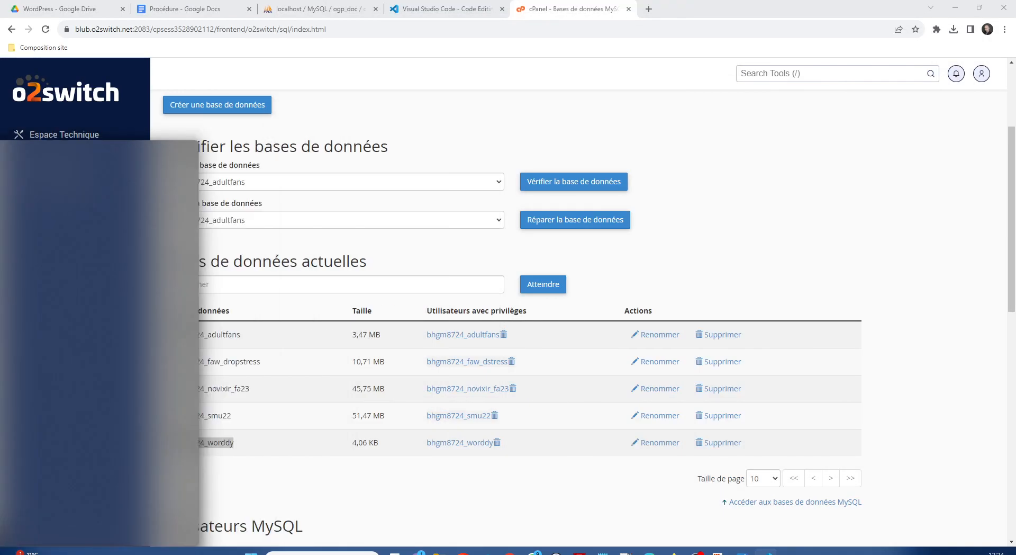
click(649, 9)
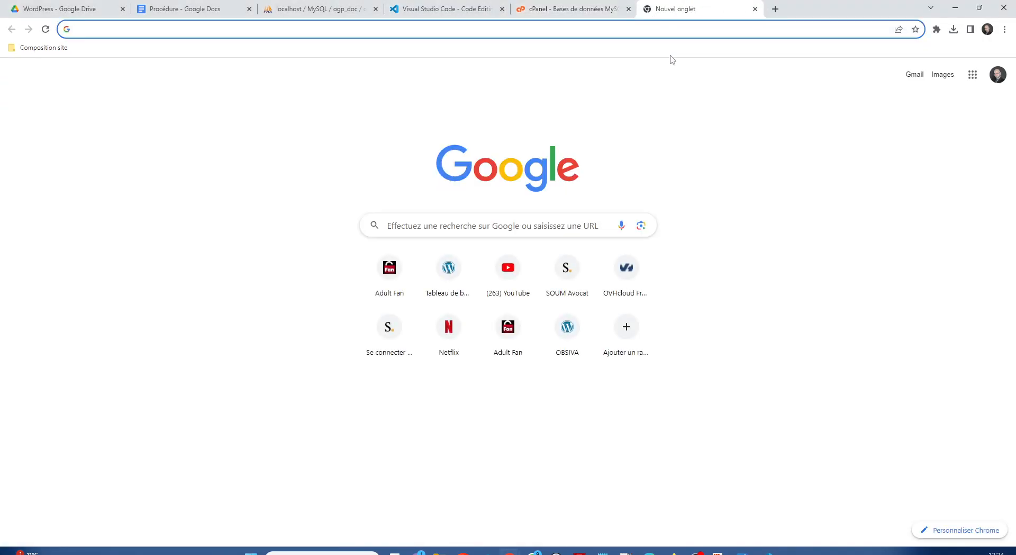
key(ctrl+v)
key(Return)
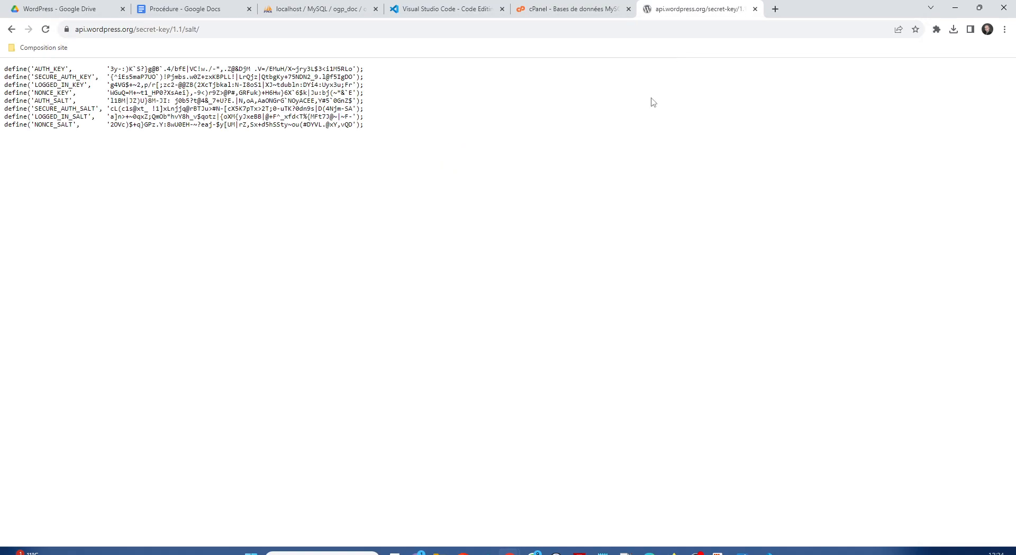
Reload the generator page for a fresh set of keys and copy all of its key and salt definitions.
click(147, 32)
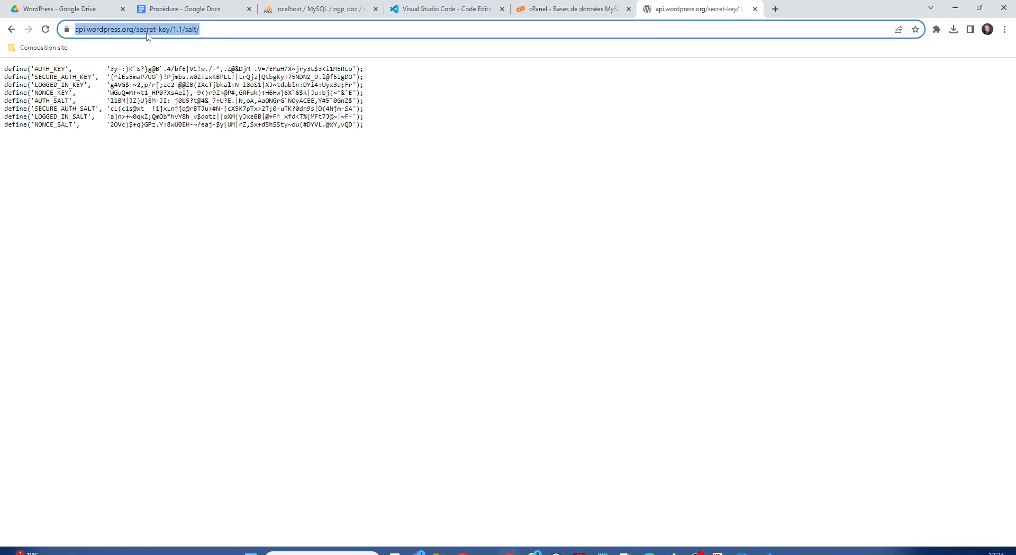
key(Return)
drag(368, 127, 5, 67)
right_click(64, 77)
click(88, 85)
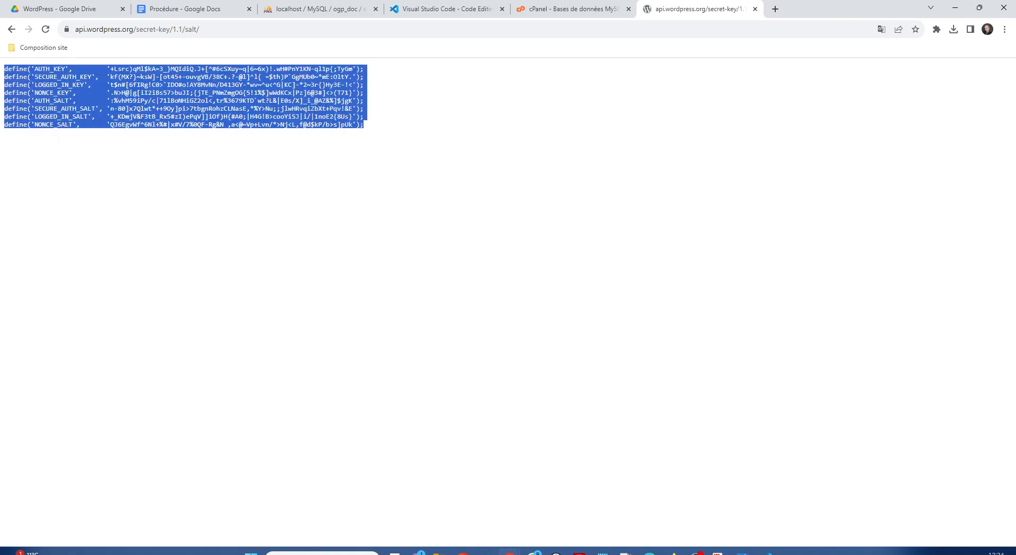
Switch to Visual Studio Code and replace the existing authentication keys and salts in wp-config.php with the copied definitions.
drag(0, 146, 564, 135)
double_click(564, 134)
drag(620, 436, 225, 369)
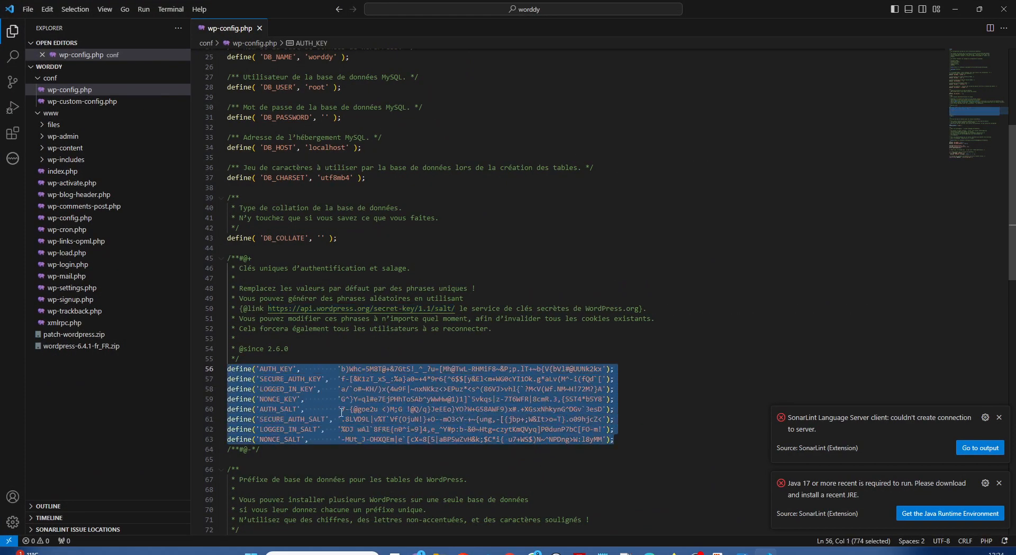
key(ctrl+v)
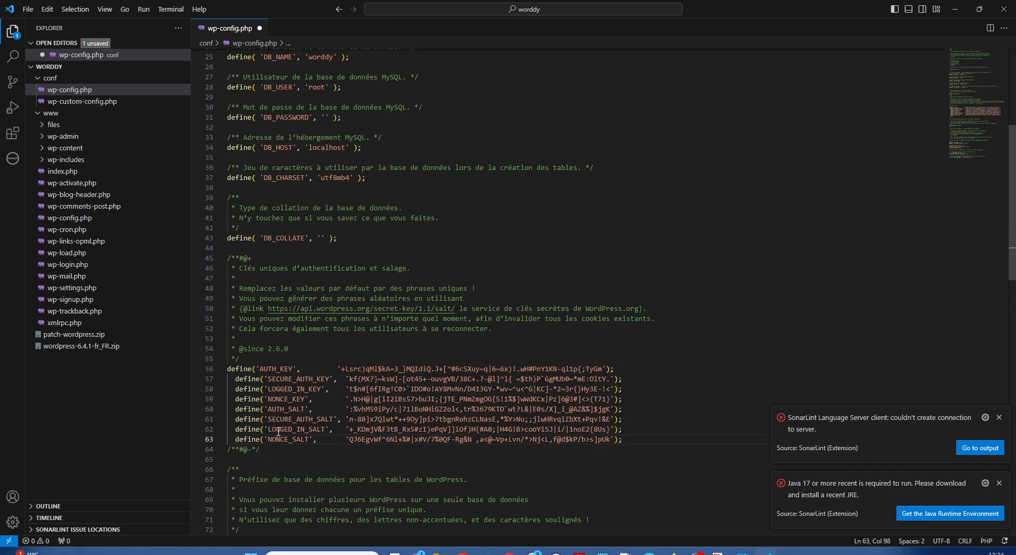
Remove the extra indentation from the pasted key and salt lines and save wp-config.php.
drag(258, 441, 255, 378)
key(shift+Tab)
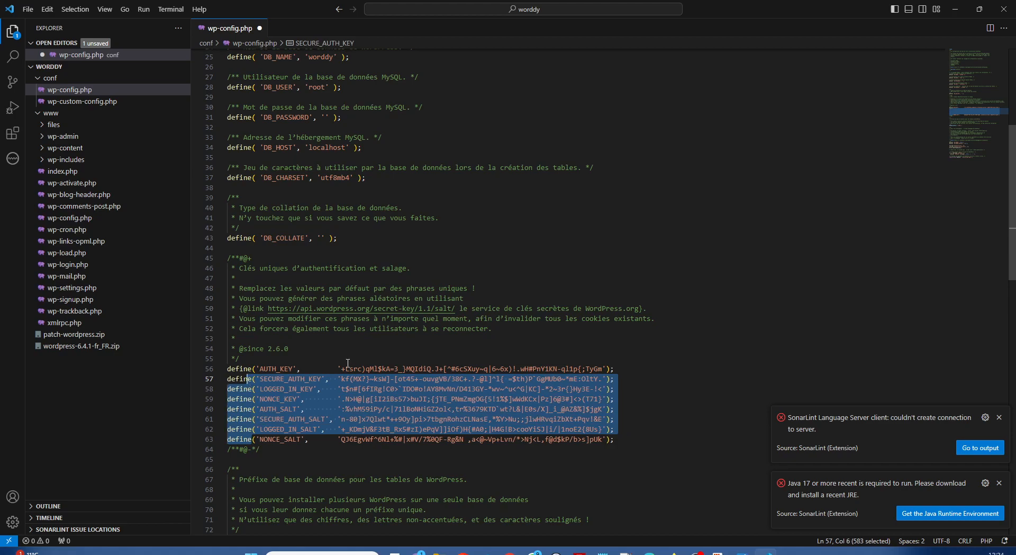
click(371, 348)
key(ctrl+s)
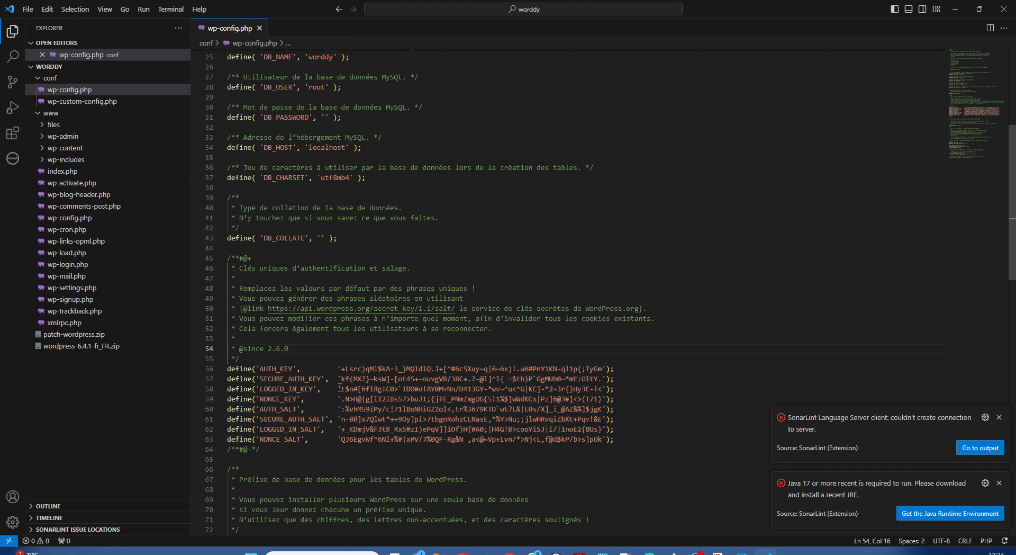
Examine the $table_prefix setting and the authentication key and salt definitions in wp-config.php.
scroll(340, 387, down, 6)
drag(299, 354, 310, 354)
click(398, 366)
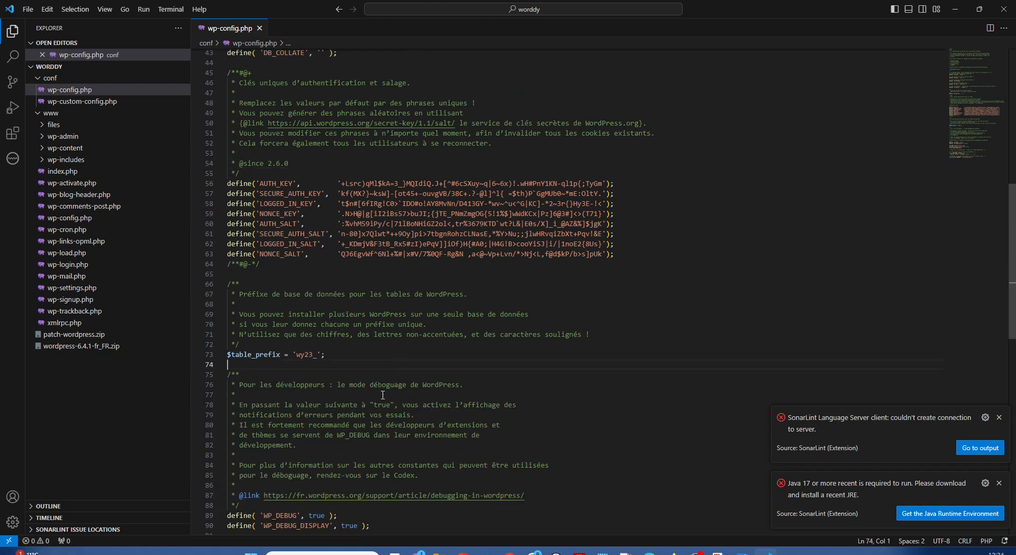
scroll(280, 372, down, 2)
drag(296, 302, 313, 301)
click(492, 372)
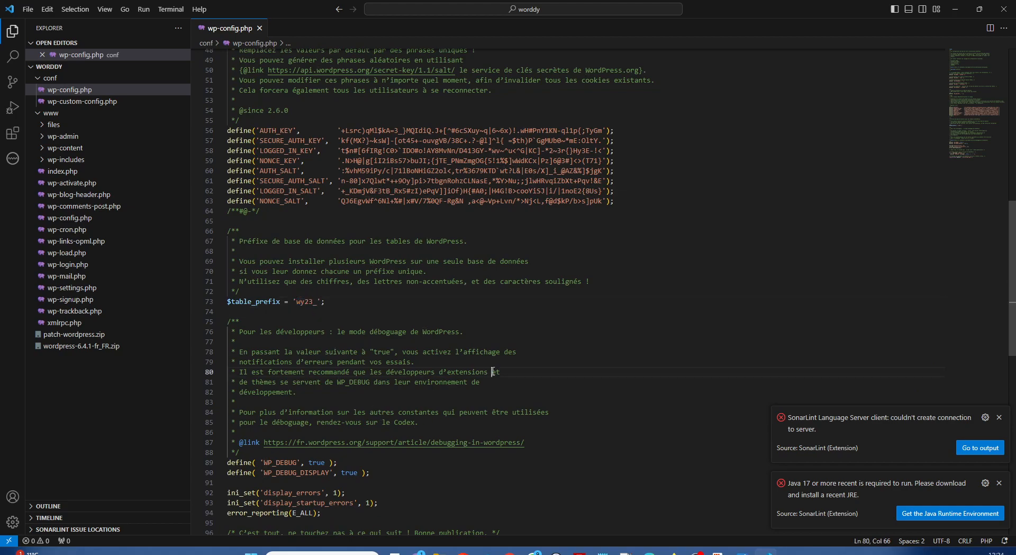
scroll(280, 356, up, 4)
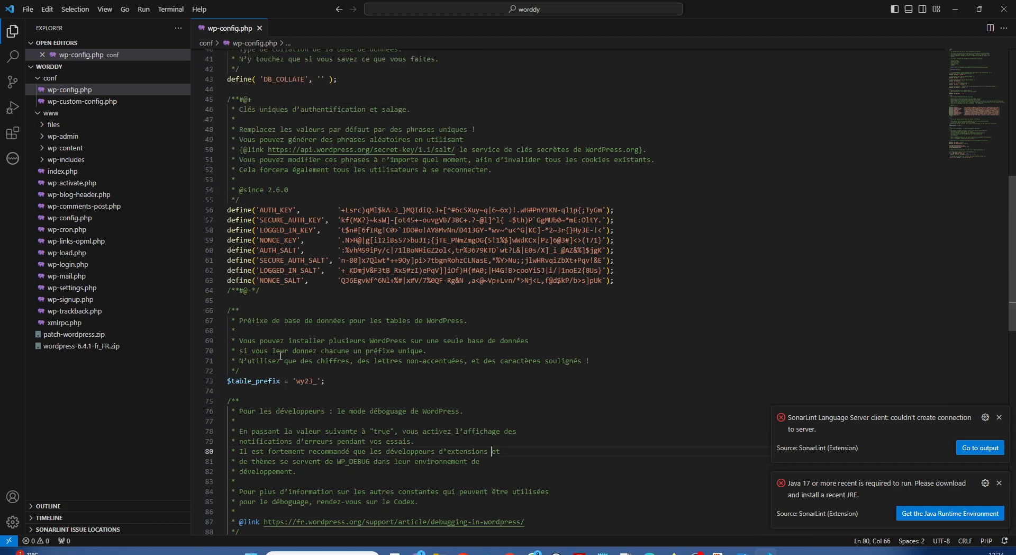
scroll(280, 355, up, 1)
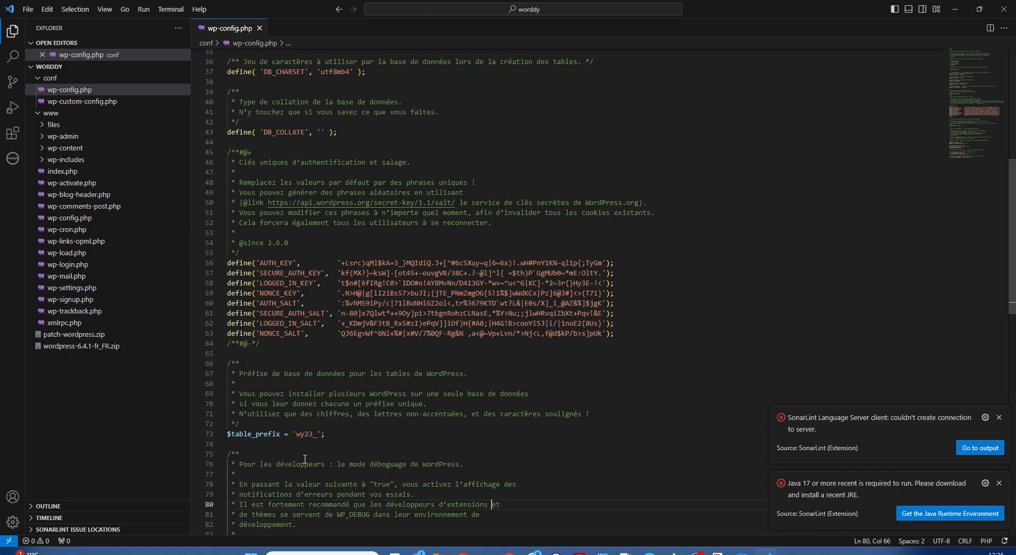
scroll(326, 443, down, 3)
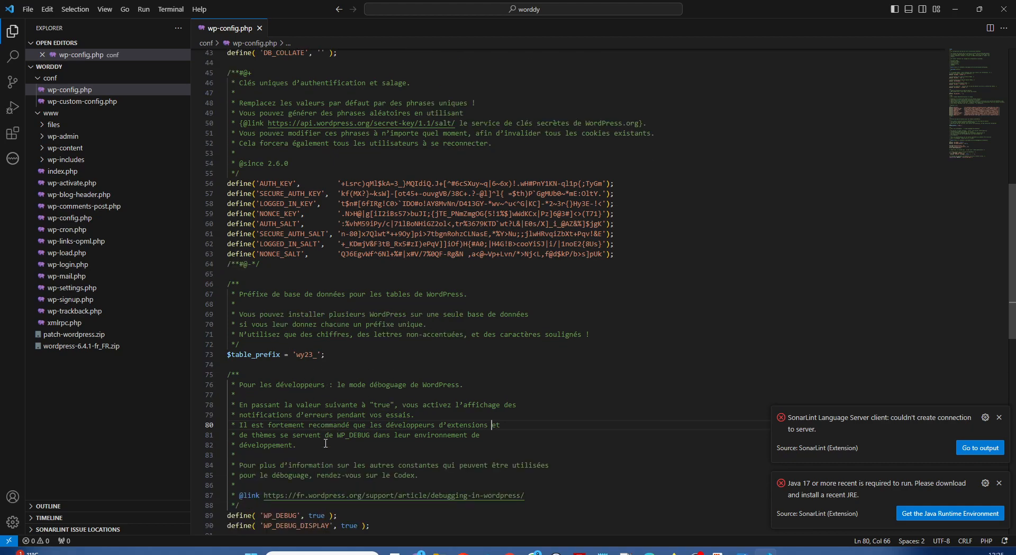
scroll(326, 443, down, 2)
scroll(325, 443, up, 3)
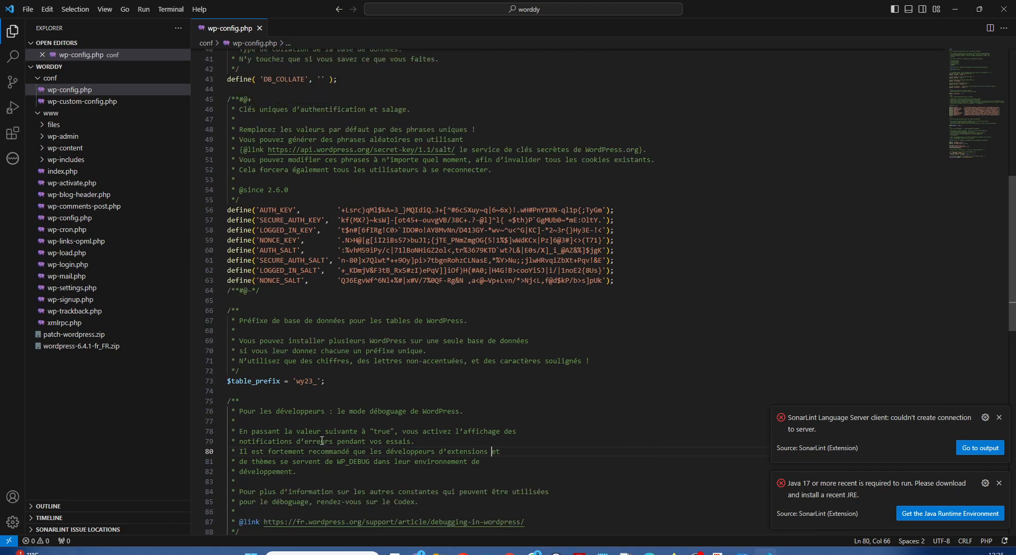
drag(278, 220, 318, 244)
click(337, 322)
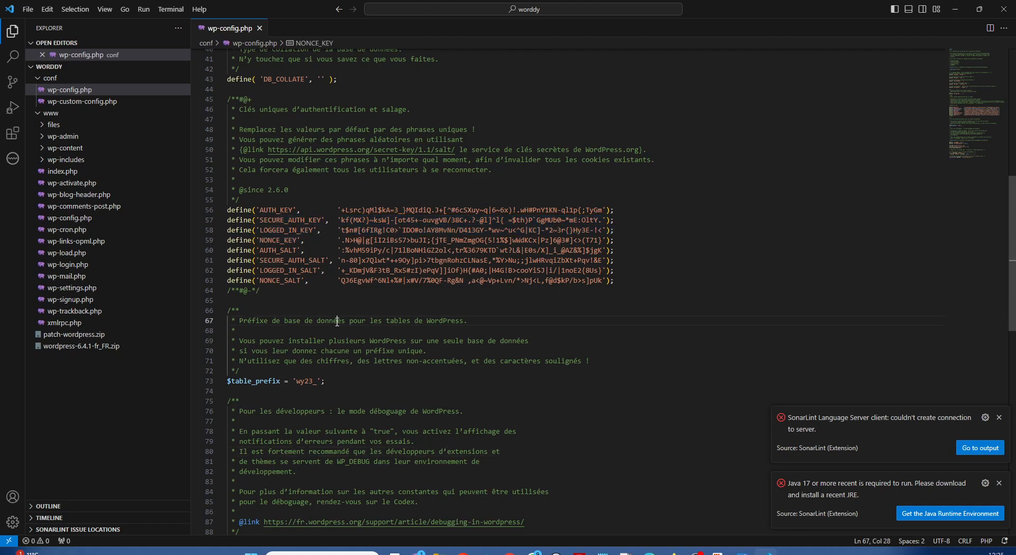
Examine the WP_DEBUG, WP_DEBUG_DISPLAY and PHP error-reporting lines near the end of wp-config.php.
scroll(340, 392, down, 8)
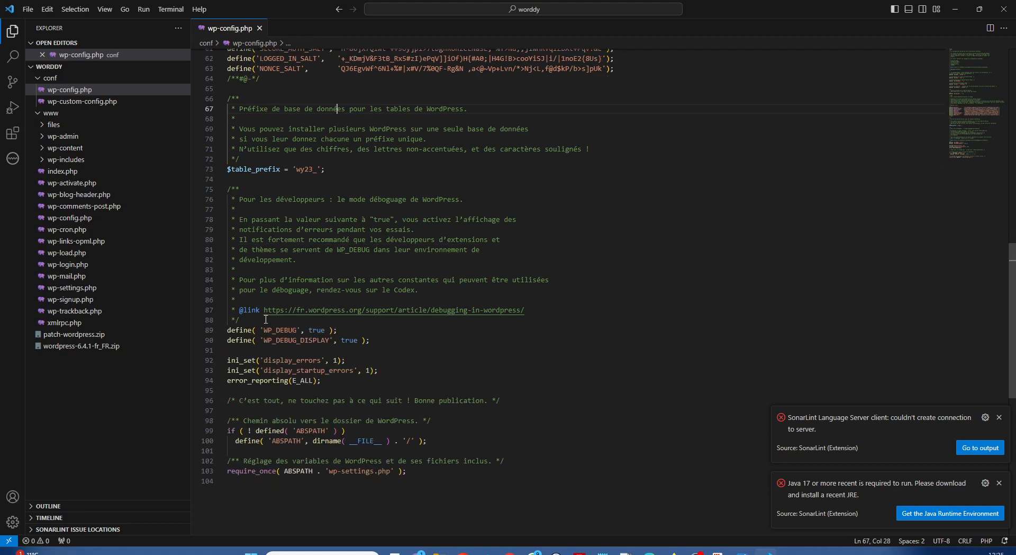
drag(226, 332, 440, 385)
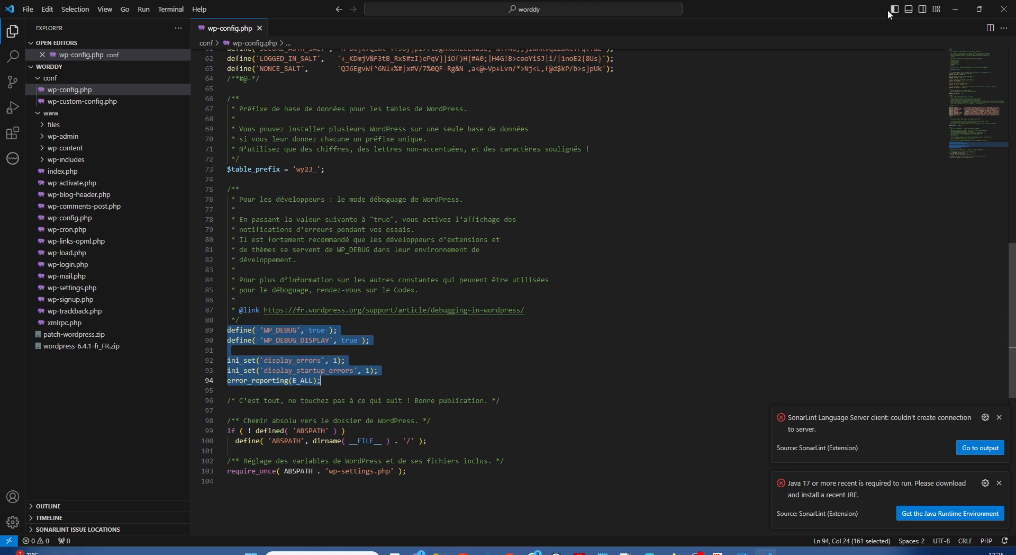
click(380, 370)
drag(321, 381, 216, 339)
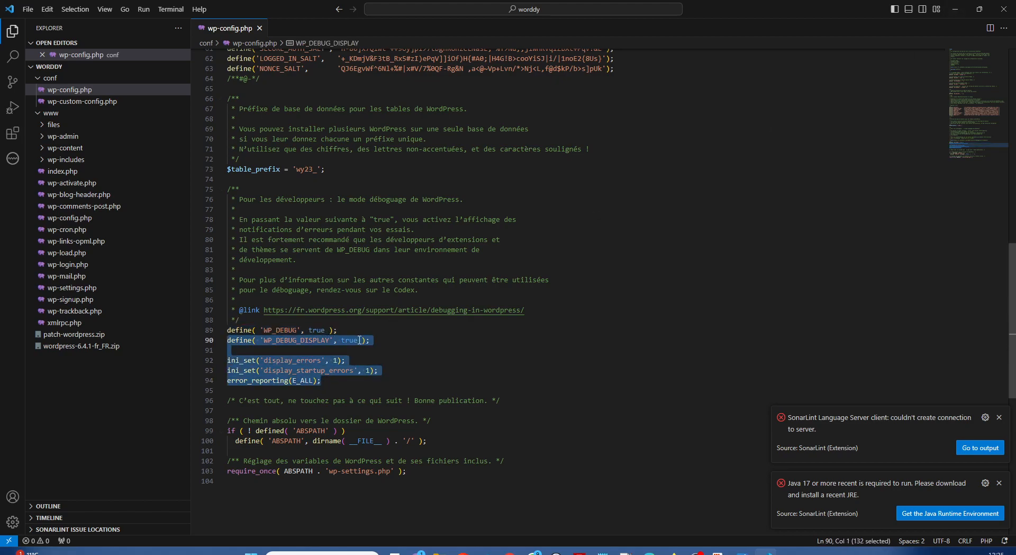
Set WP_DEBUG to false and delete the WP_DEBUG_DISPLAY, ini_set and error_reporting lines below it.
double_click(316, 330)
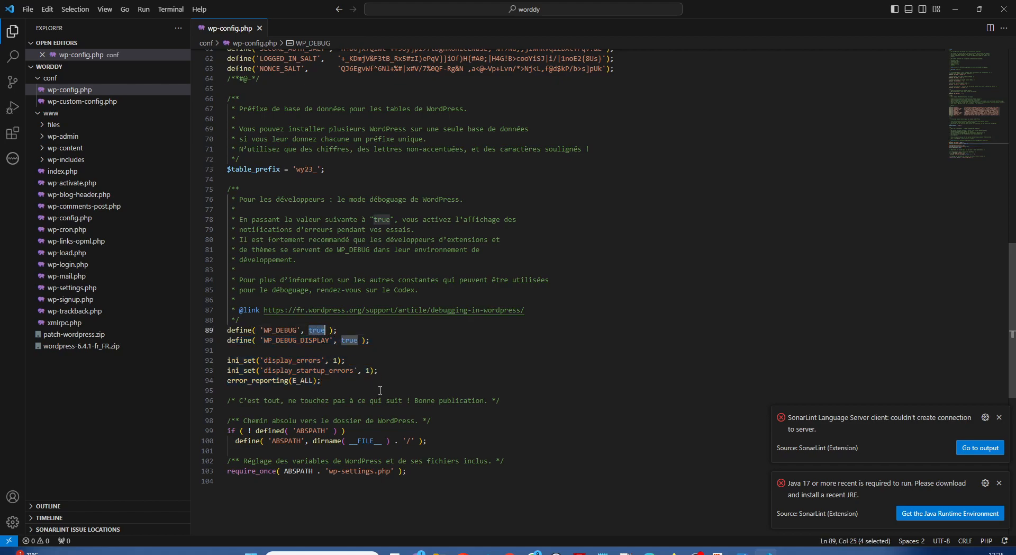
text(false)
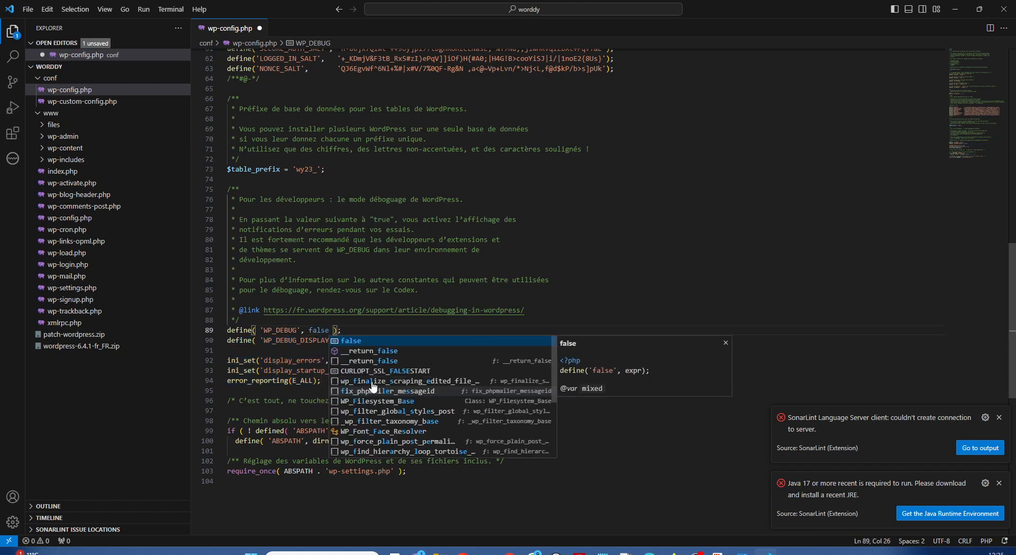
key(Escape)
click(359, 375)
drag(359, 375, 343, 330)
key(BackSpace)
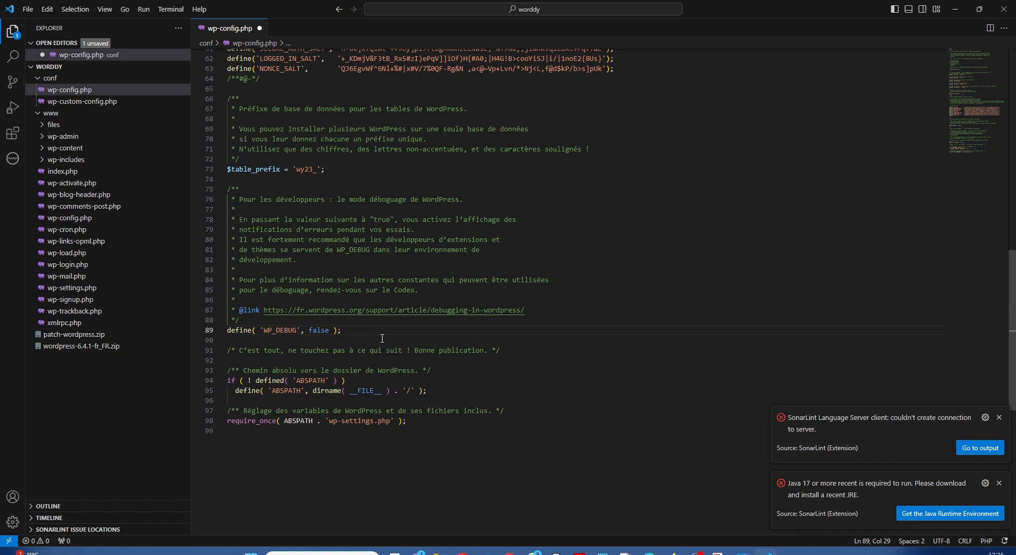
Undo the WP_DEBUG change and the deletion of the debug and error-reporting lines.
key(ctrl+z)
key(ctrl+z)
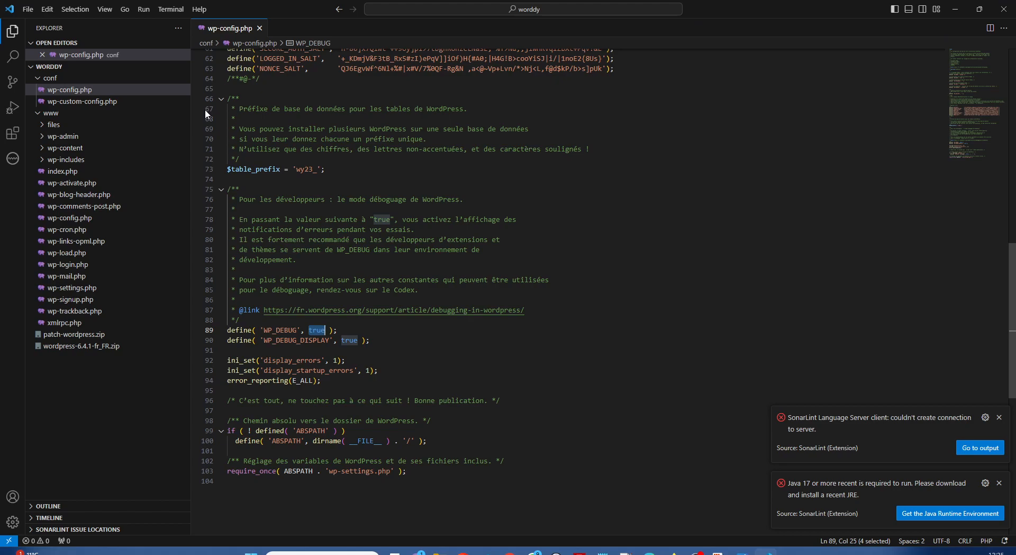
Look inside the wp-content and files folders of www and open wp-custom-config.php from the conf folder.
click(54, 149)
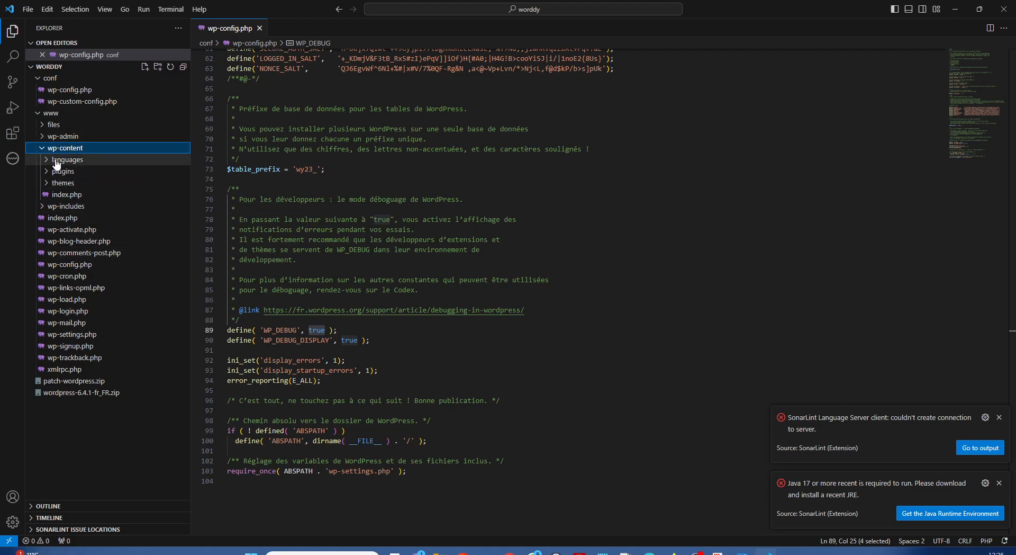
click(55, 126)
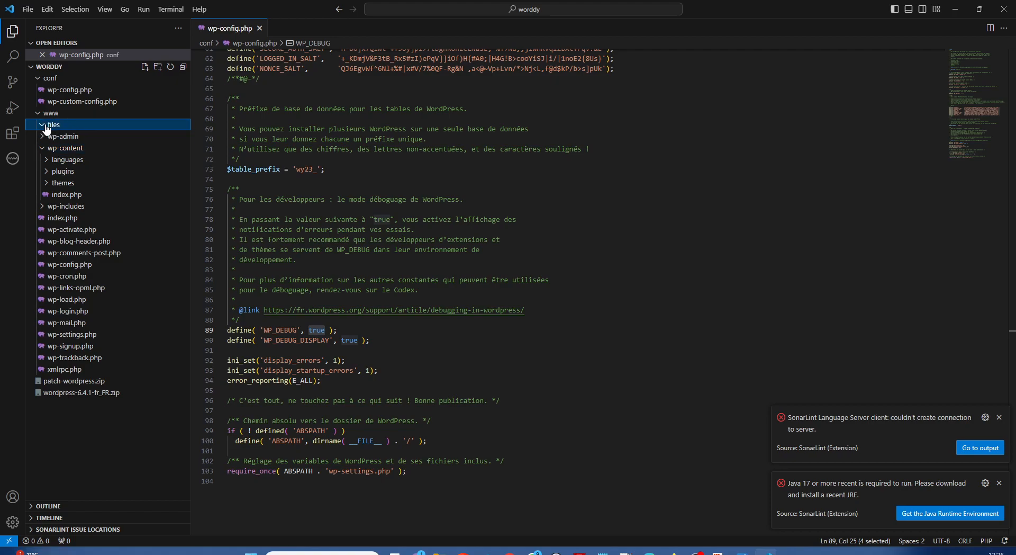
click(102, 101)
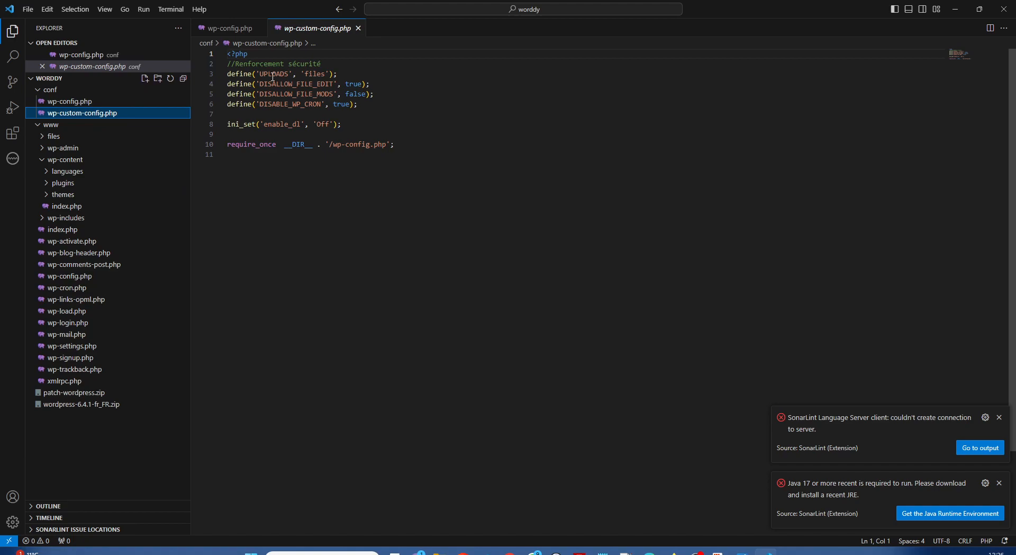
Examine the UPLOADS definition pointing to files and the wp-config.php require_once line in wp-custom-config.php.
double_click(273, 74)
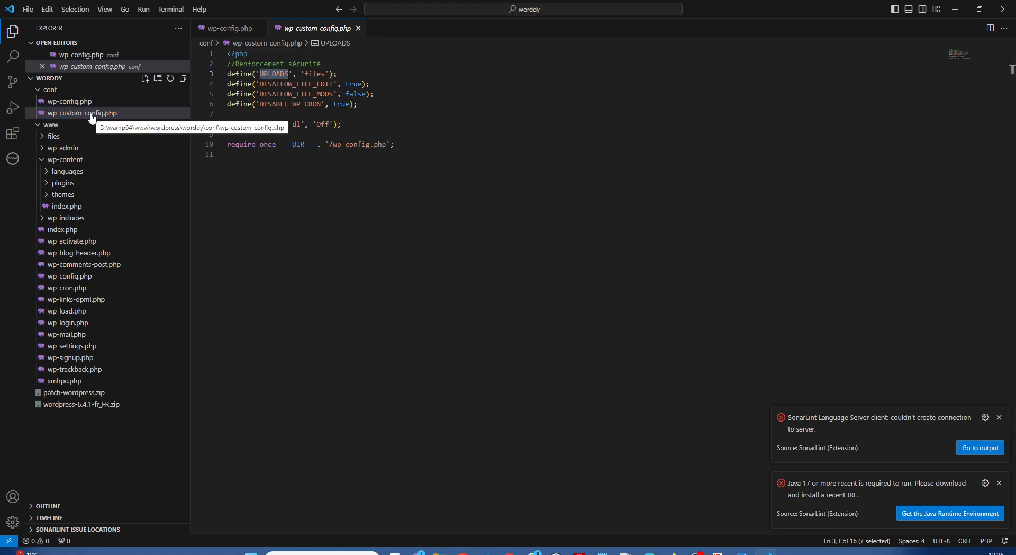
drag(342, 144, 382, 144)
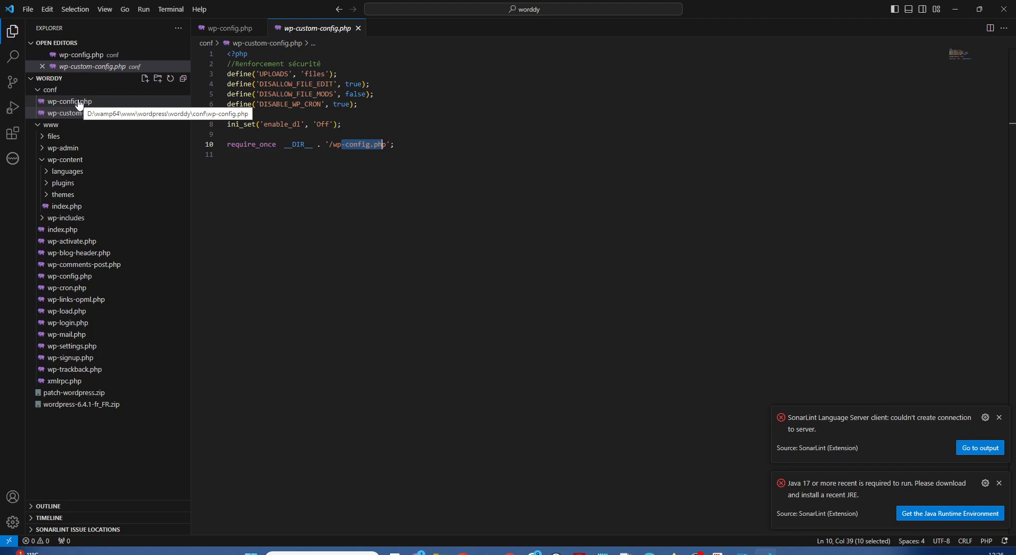
click(483, 148)
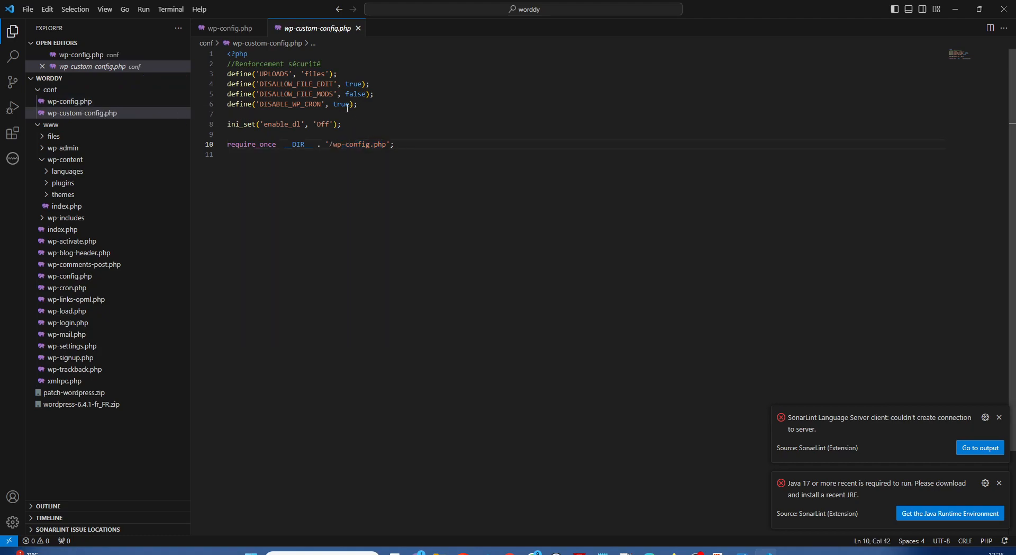
drag(248, 73, 338, 74)
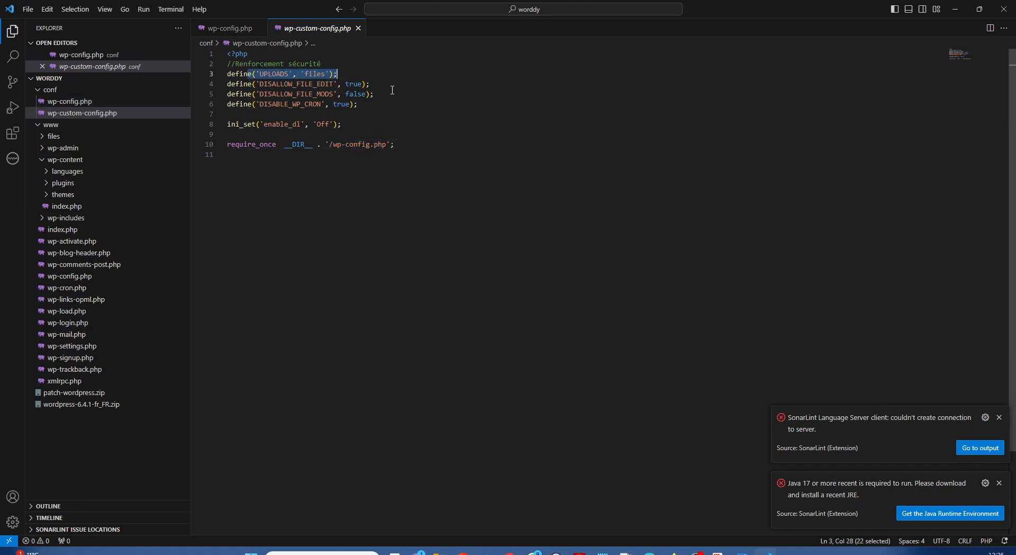
click(297, 104)
double_click(321, 74)
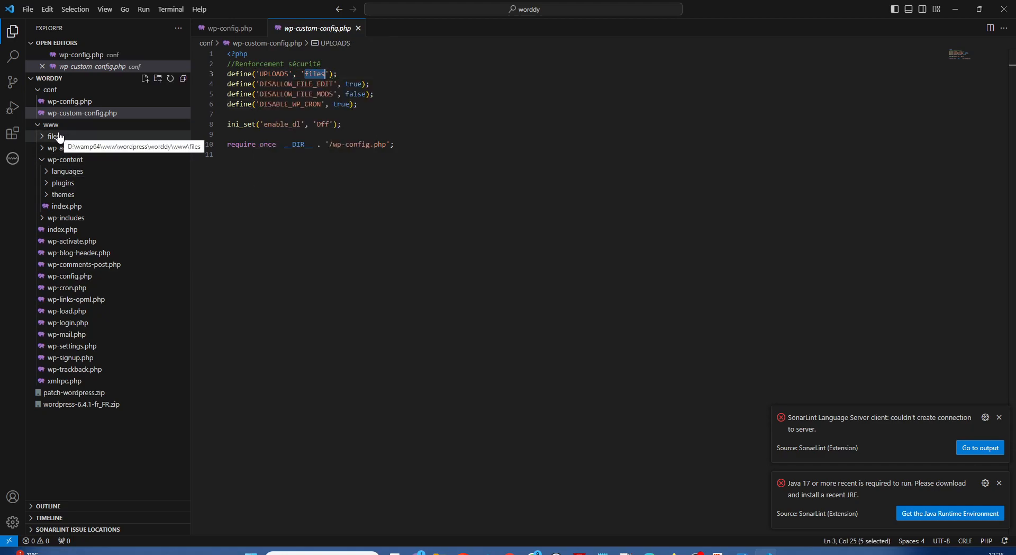
Examine the DISALLOW_FILE_EDIT, DISALLOW_FILE_MODS, DISABLE_WP_CRON and enable_dl settings and the wp-config.php require_once line in wp-custom-config.php.
double_click(285, 83)
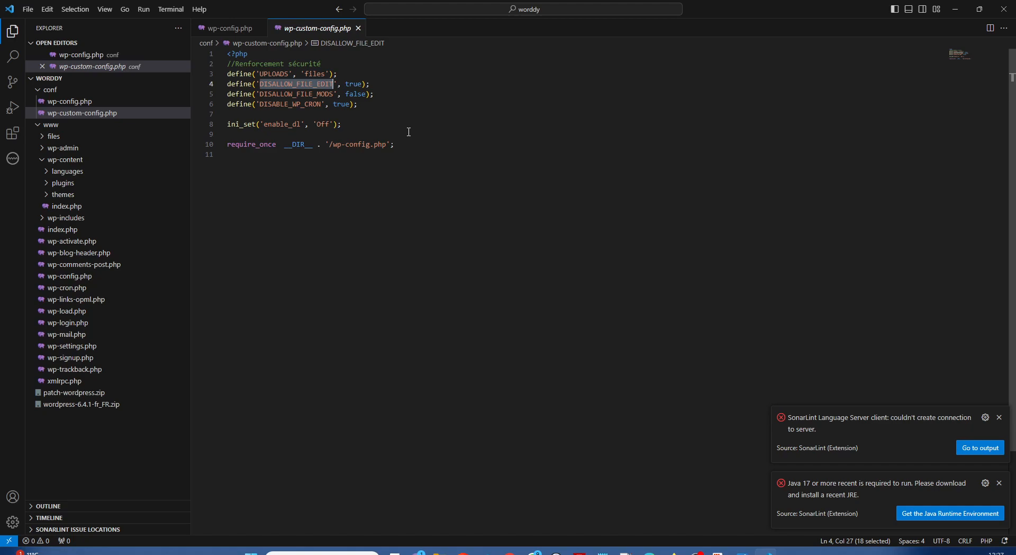
double_click(285, 93)
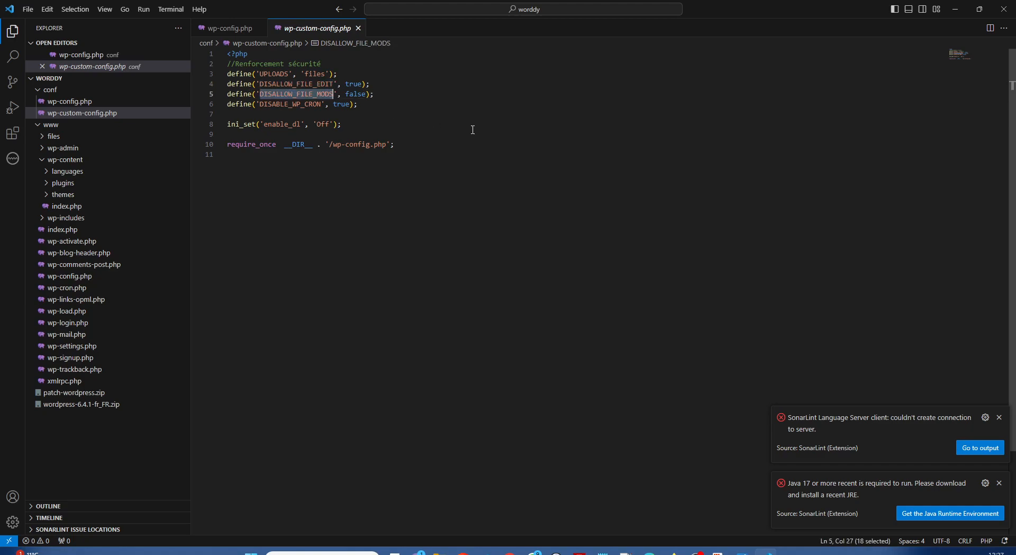
click(365, 95)
double_click(318, 95)
double_click(307, 105)
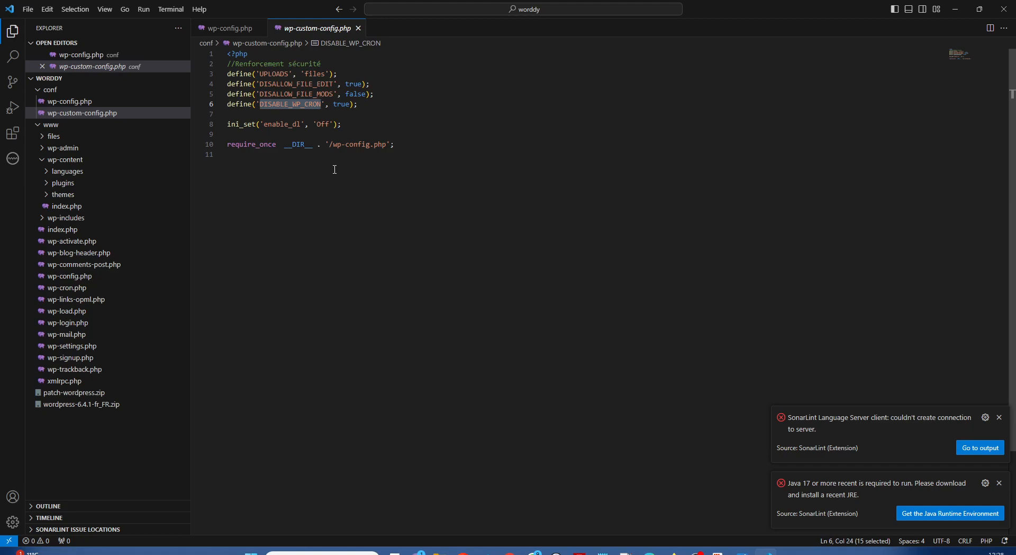
click(416, 134)
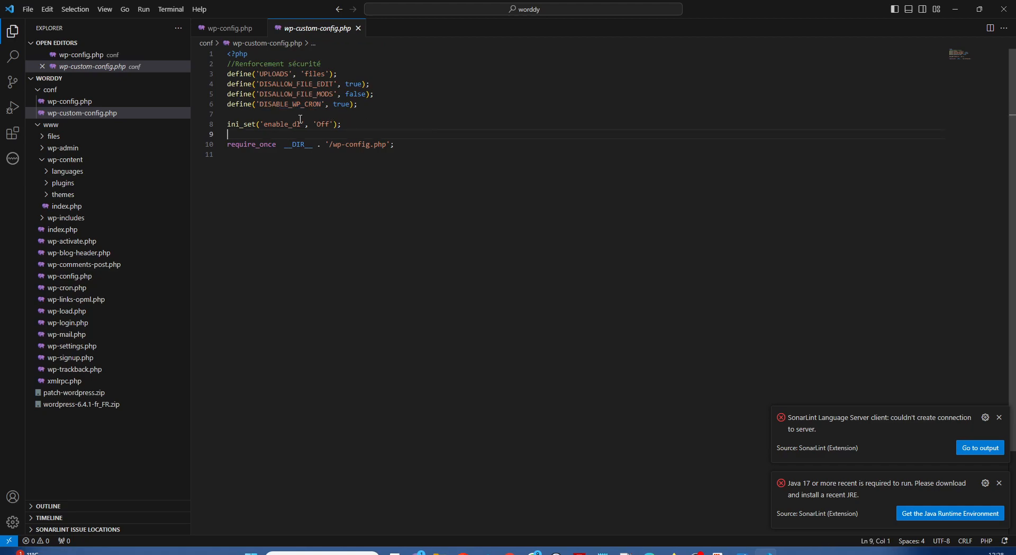
double_click(342, 105)
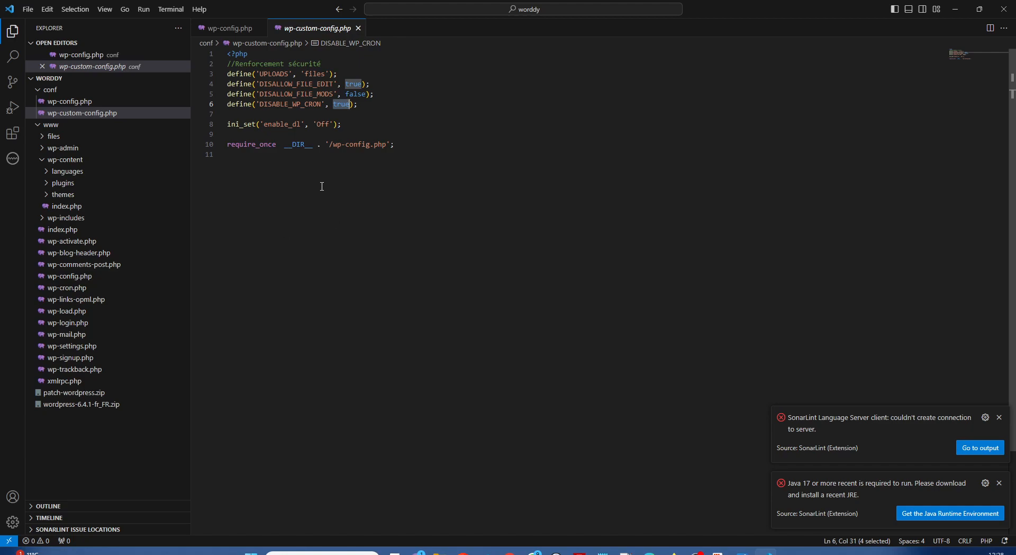
click(310, 134)
double_click(290, 104)
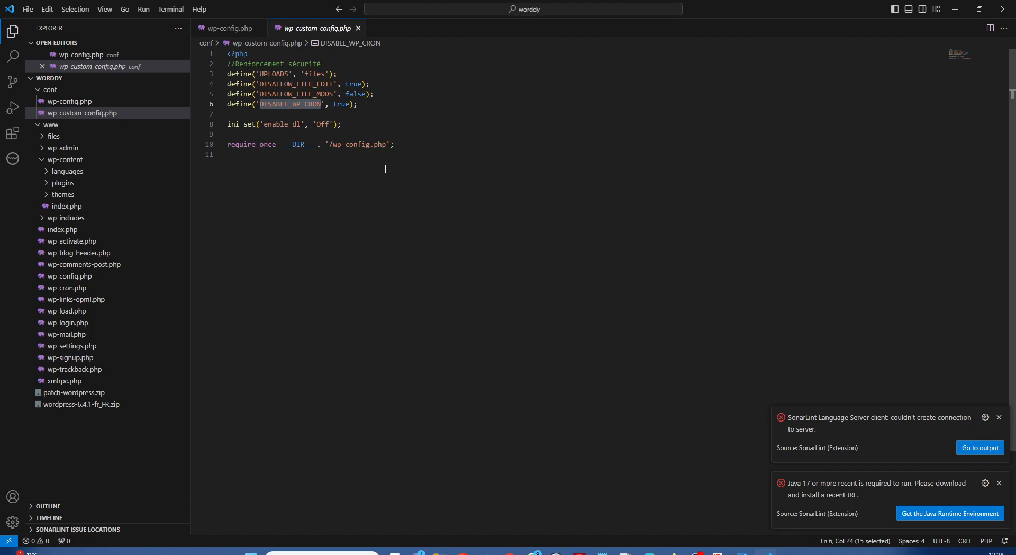
drag(268, 126, 292, 126)
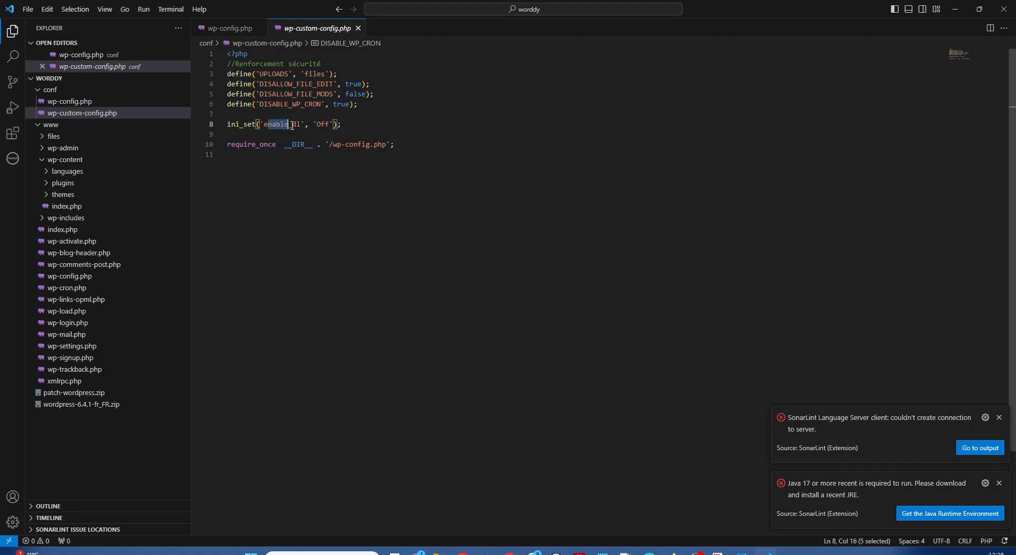
double_click(323, 124)
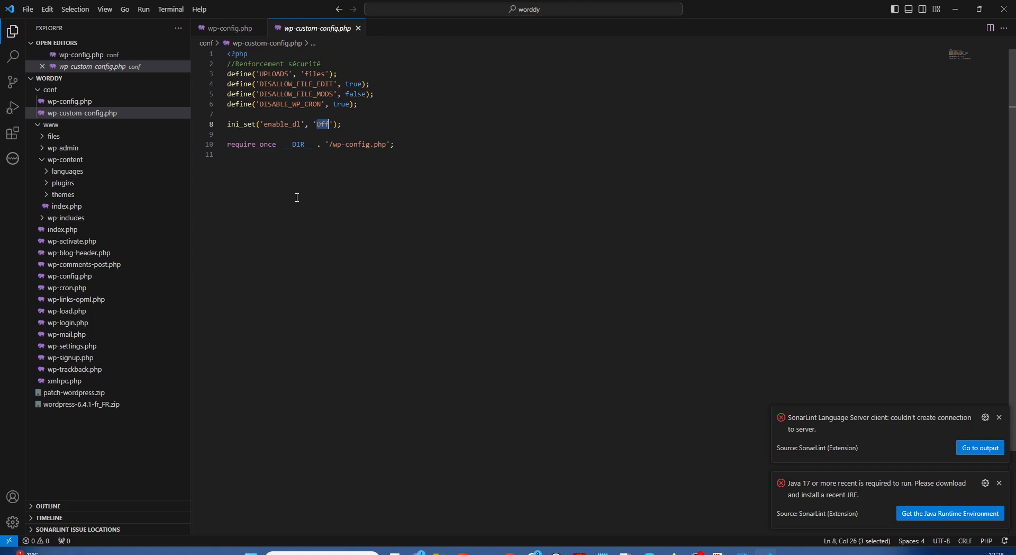
click(370, 144)
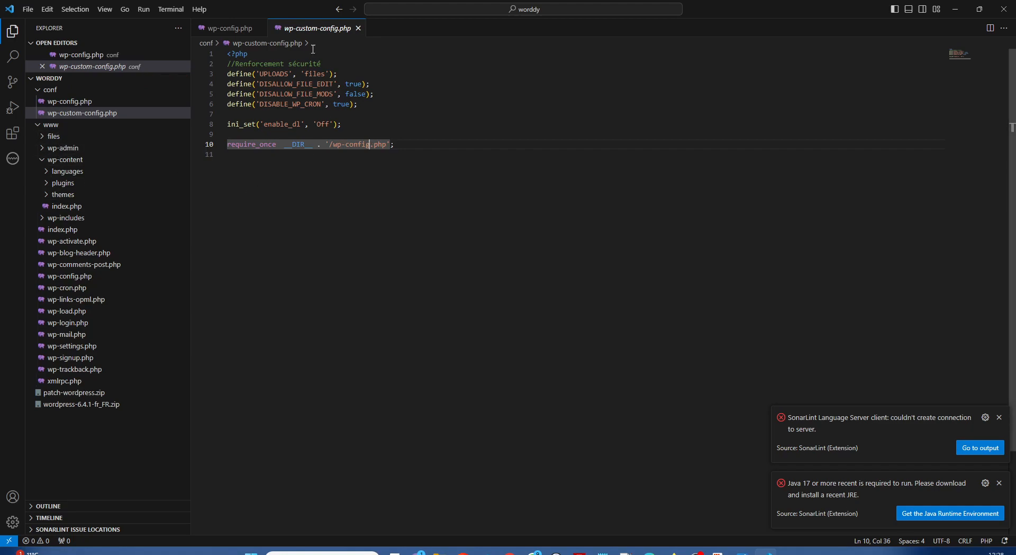
Switch to the Procédure document in the browser and read steps 24 to 26 on saving, opening the FTP server and importing the project folder.
click(229, 33)
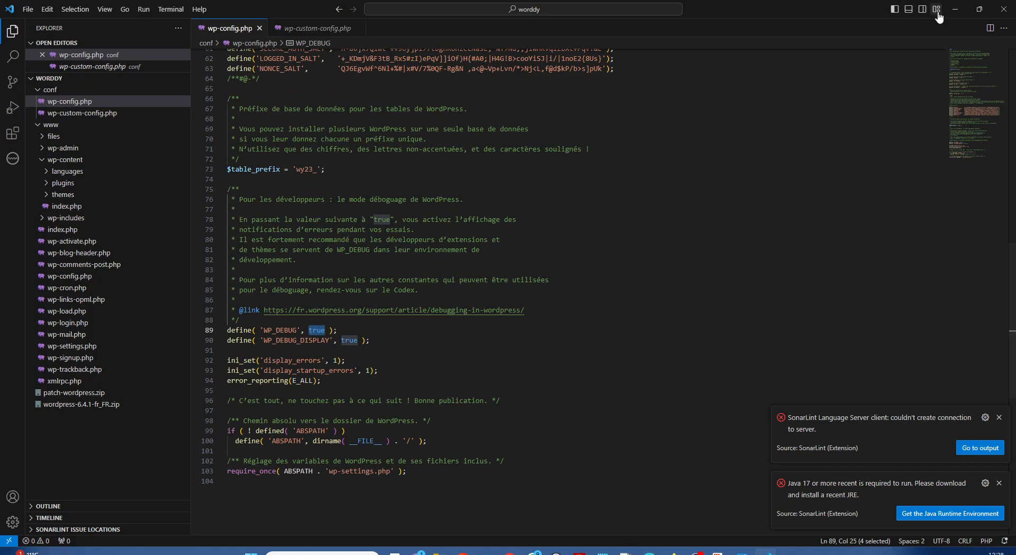
click(957, 10)
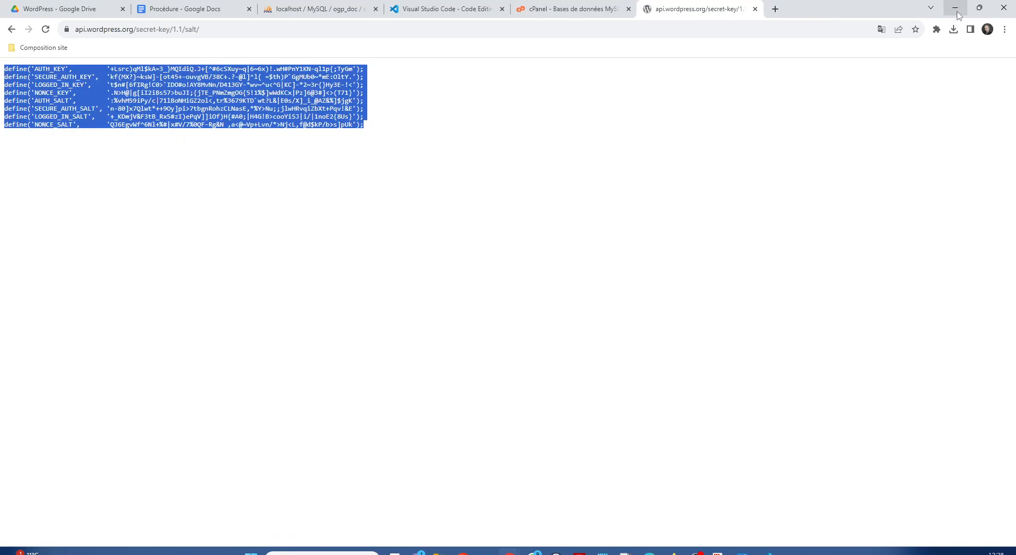
click(174, 9)
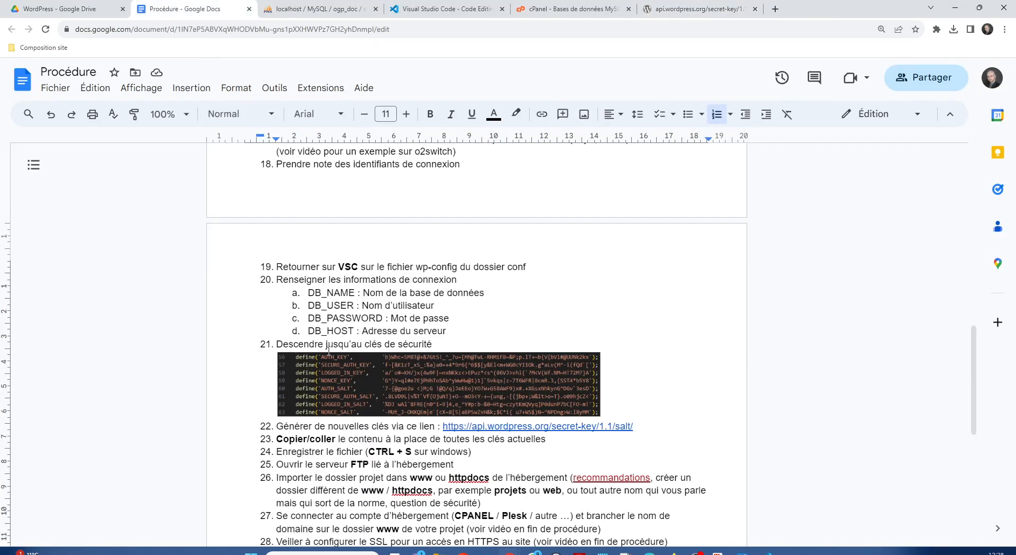
scroll(328, 365, down, 3)
scroll(328, 363, down, 1)
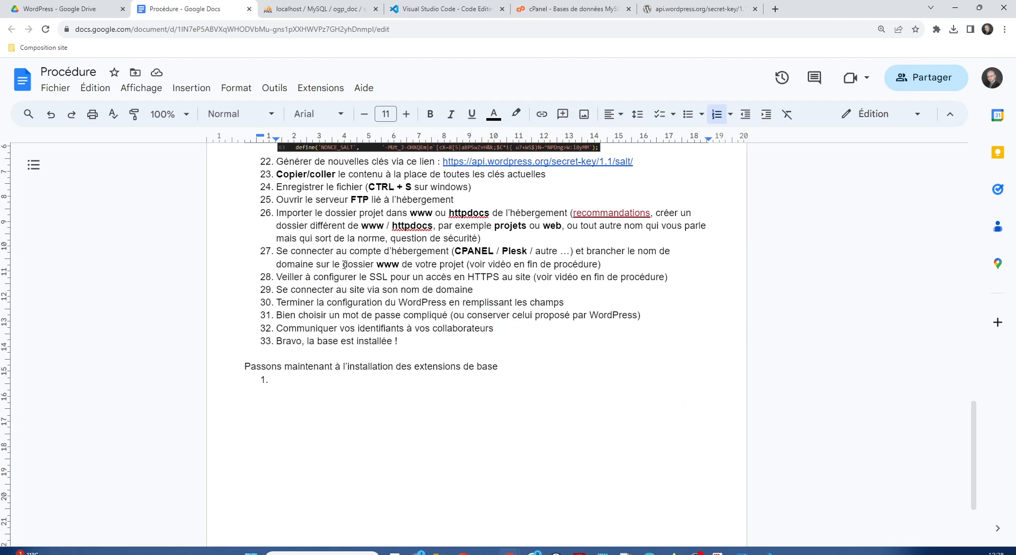
drag(292, 186, 463, 188)
drag(306, 200, 446, 200)
drag(299, 215, 442, 218)
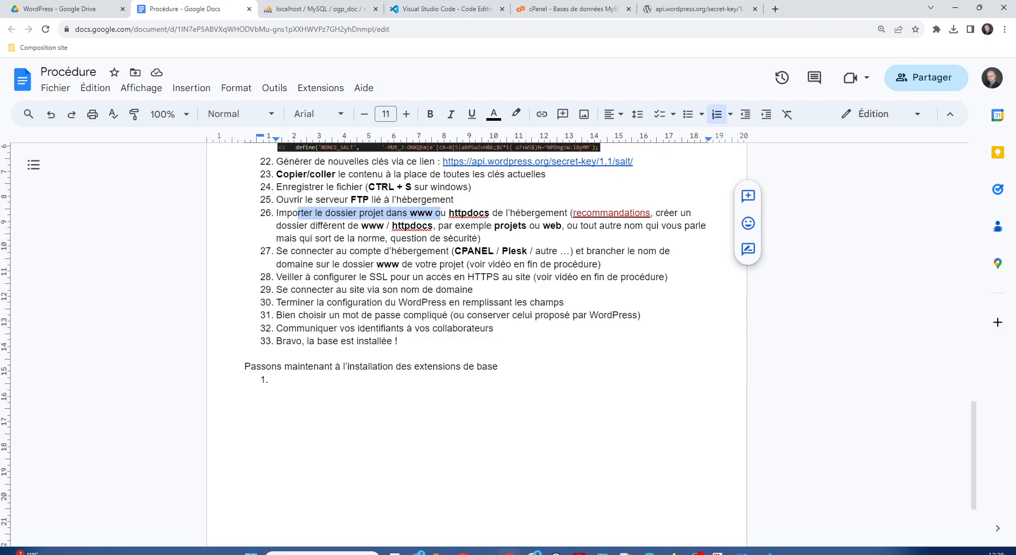
click(541, 264)
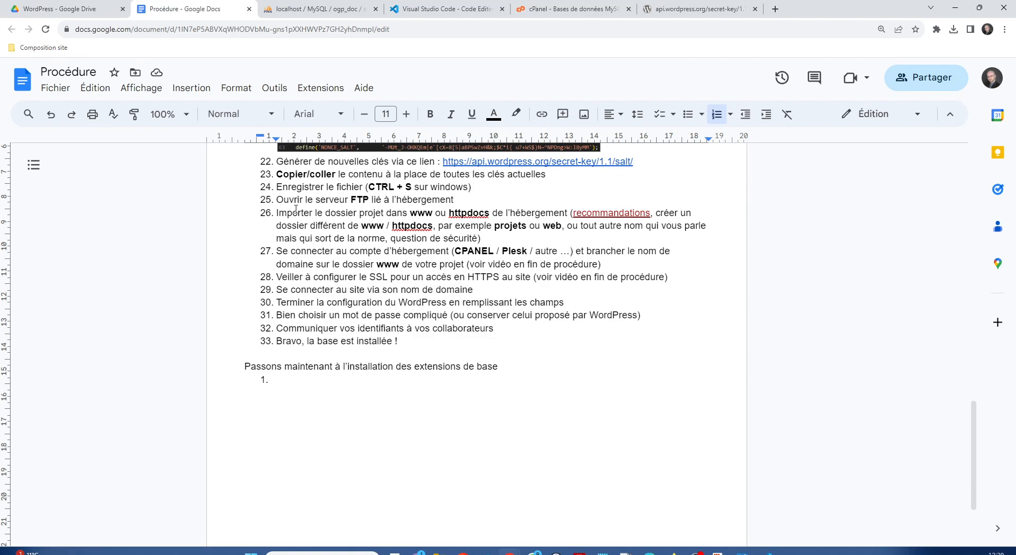
drag(288, 213, 474, 224)
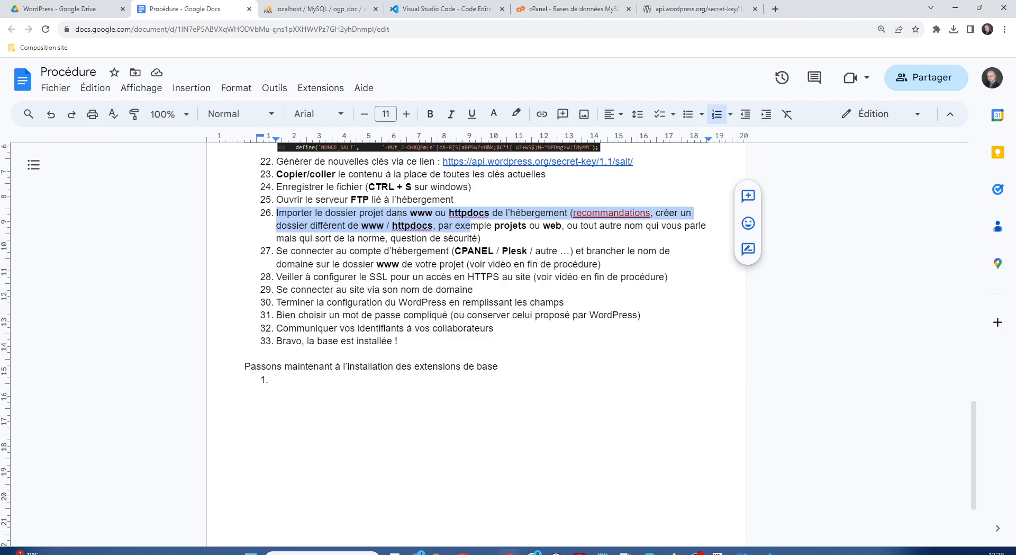
Open the hosting file manager from the Espace Technique of the o2switch cPanel.
click(551, 7)
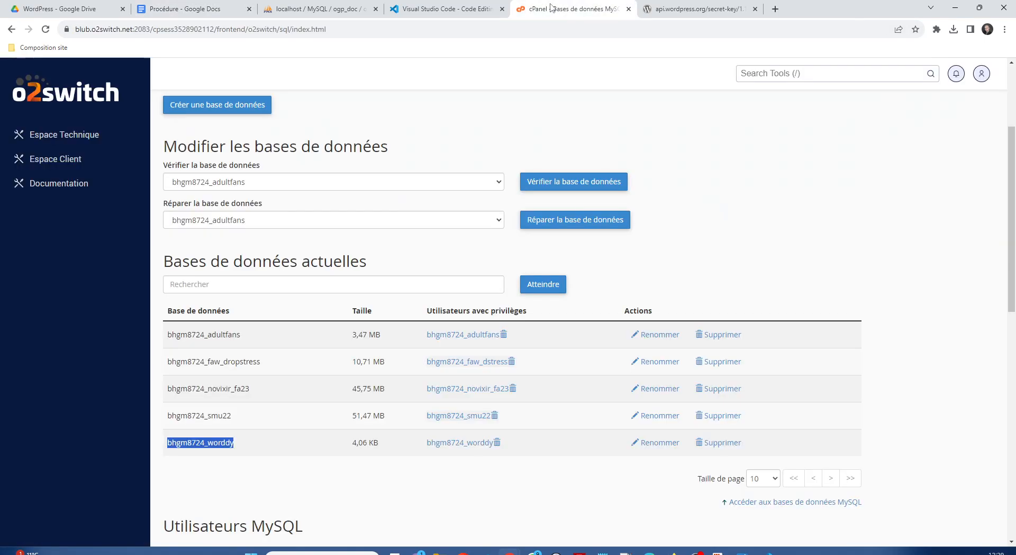
click(87, 139)
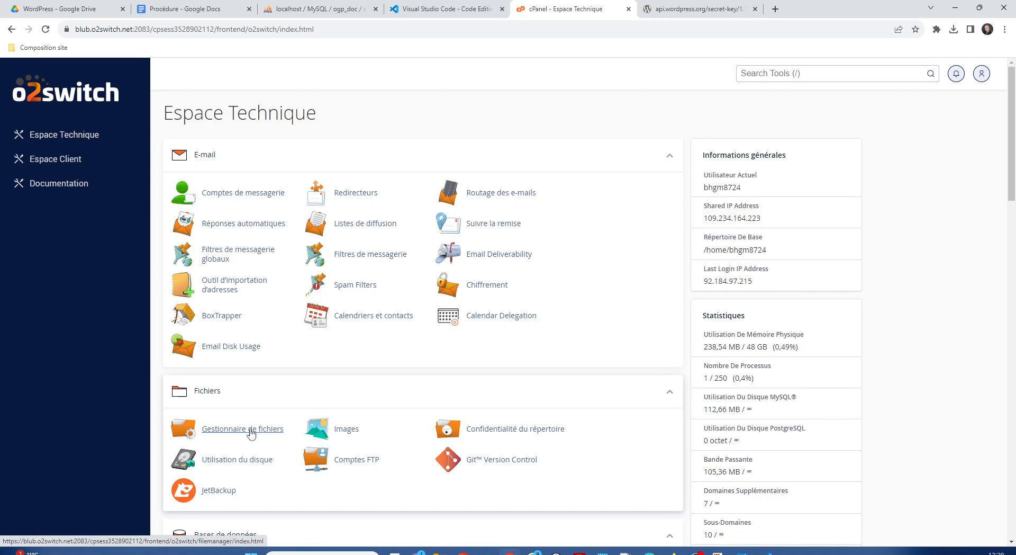
click(250, 429)
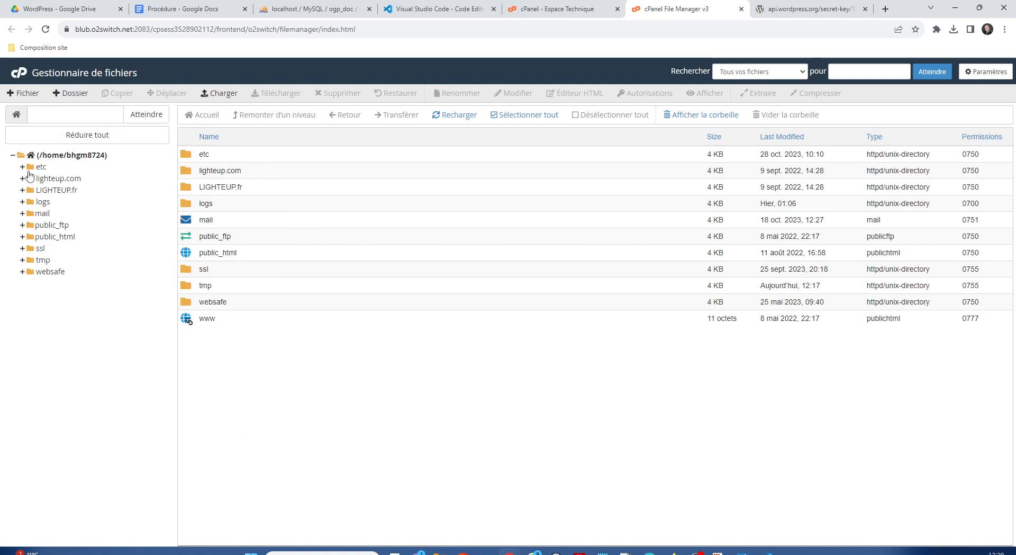
Look through the public_ftp and public_html folders and open the websafe folder.
click(61, 238)
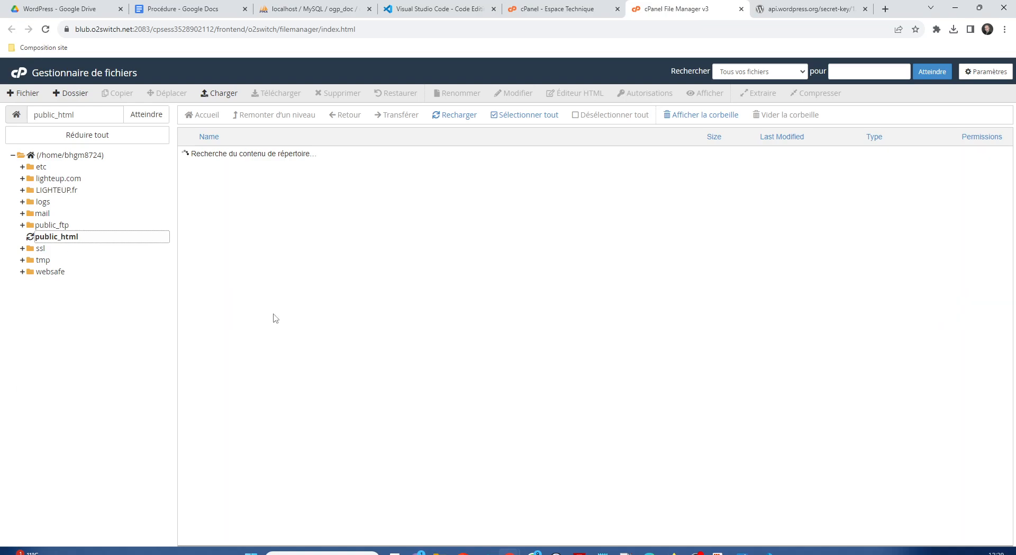
click(43, 260)
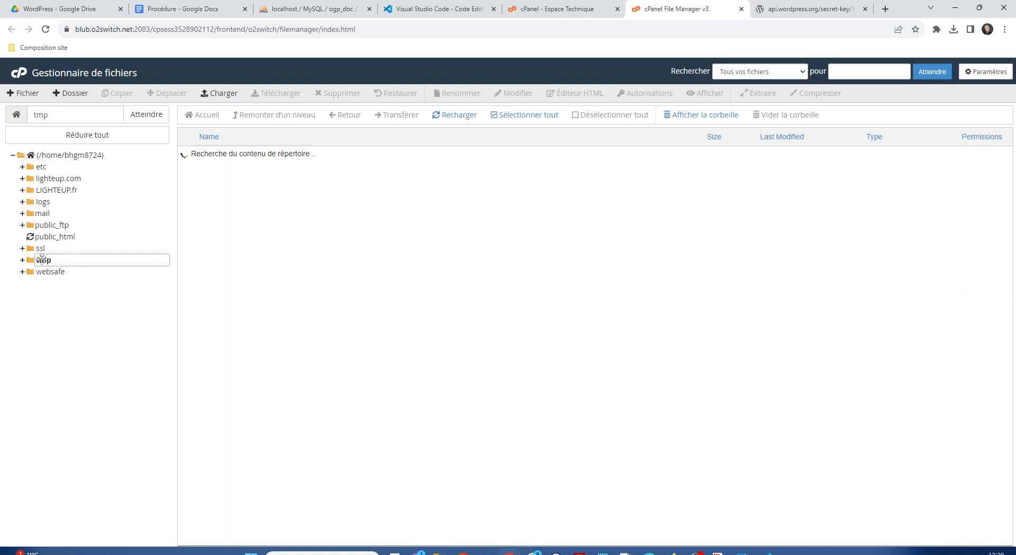
click(58, 228)
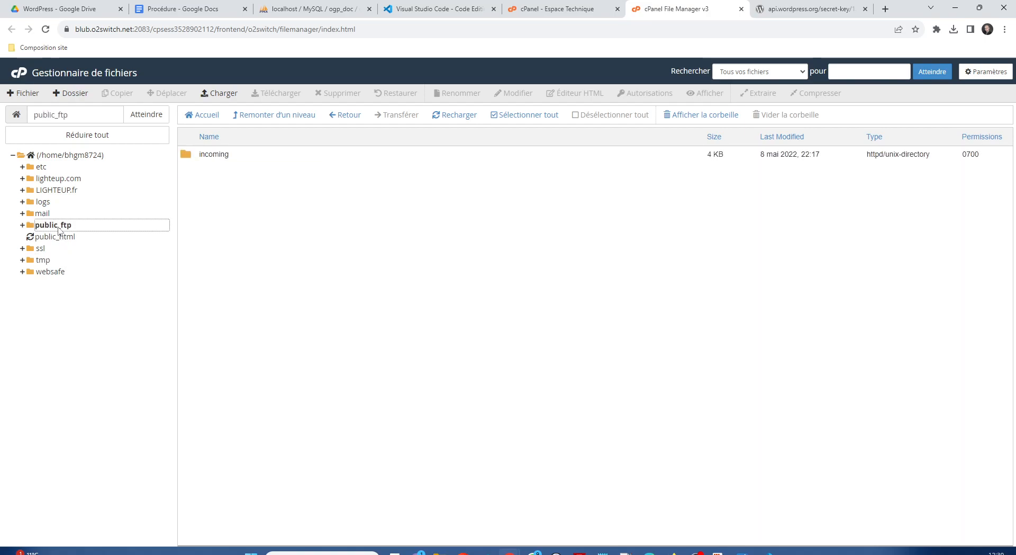
click(58, 237)
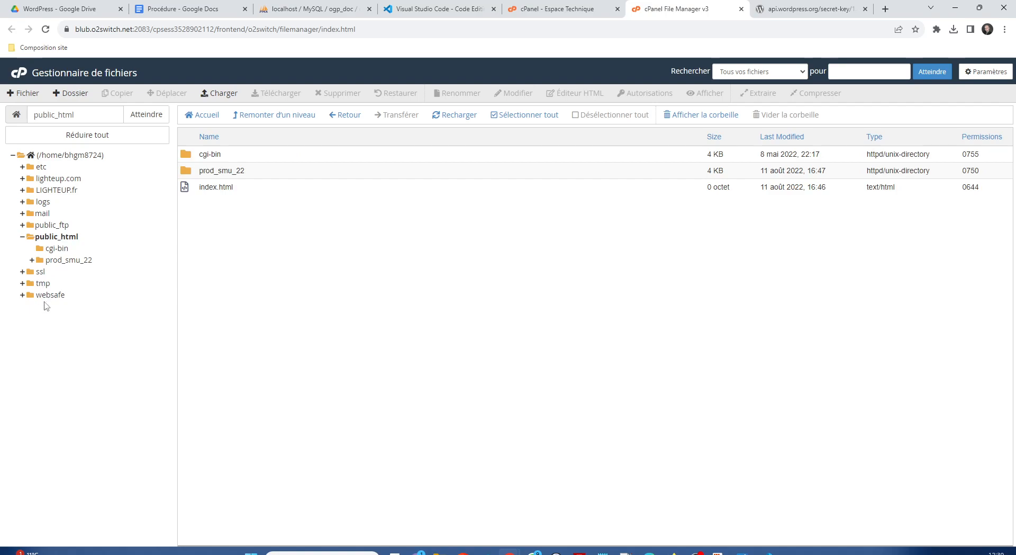
click(48, 298)
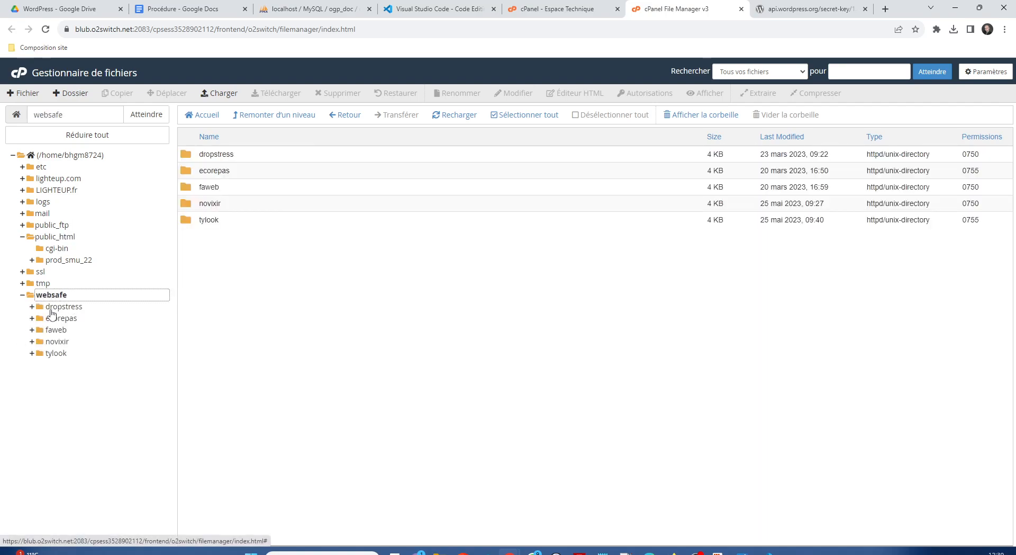
click(23, 296)
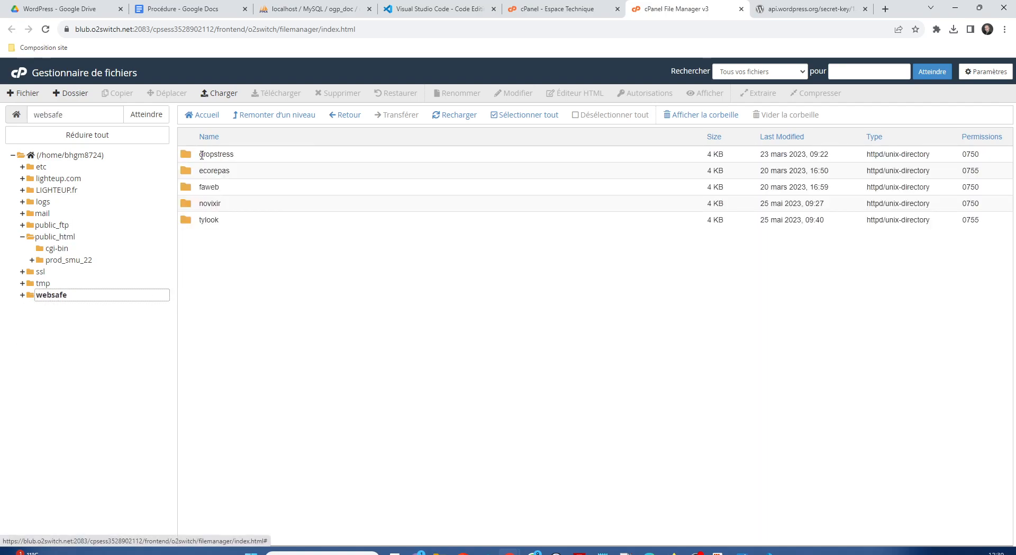
Create a new folder named worddy inside websafe.
right_click(319, 291)
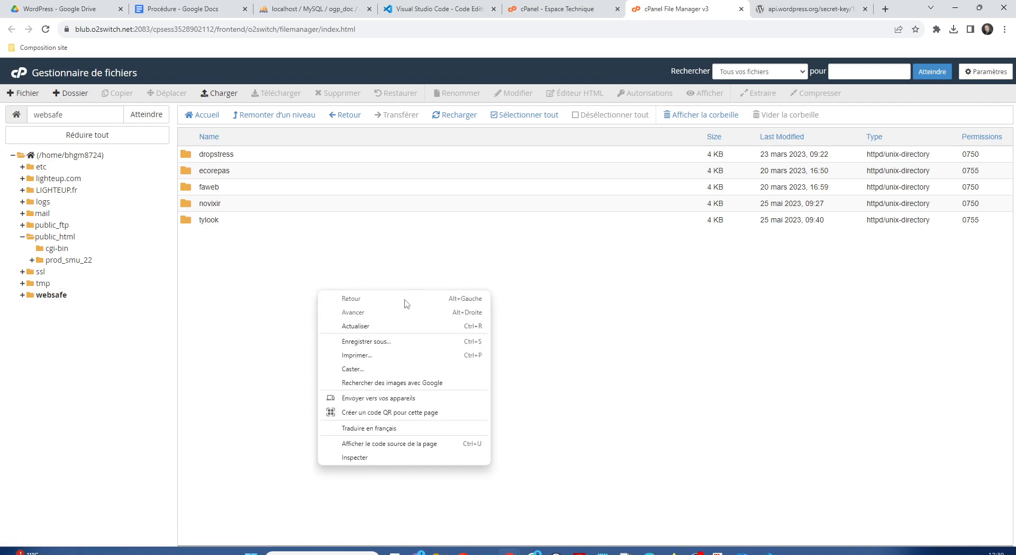
click(312, 274)
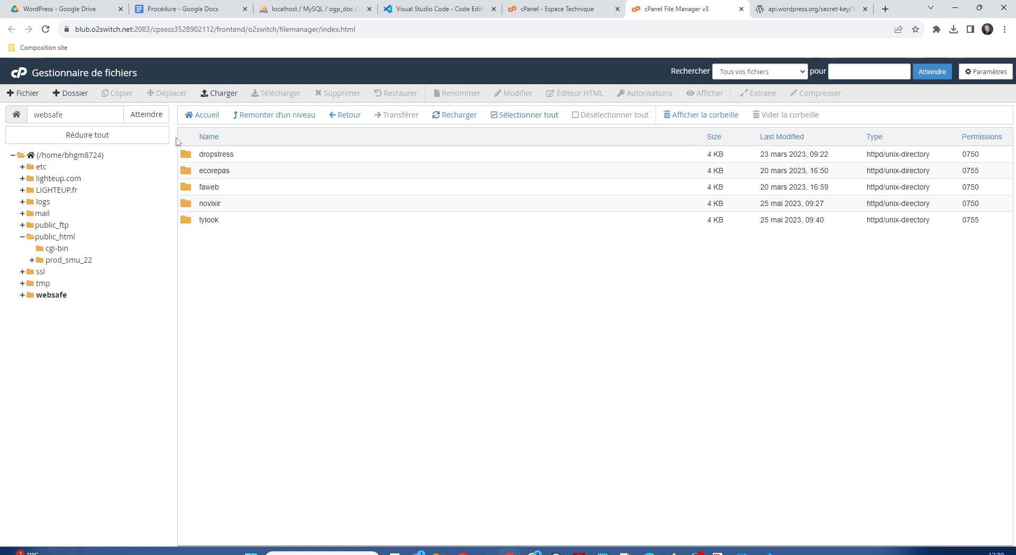
click(75, 94)
text(worddy)
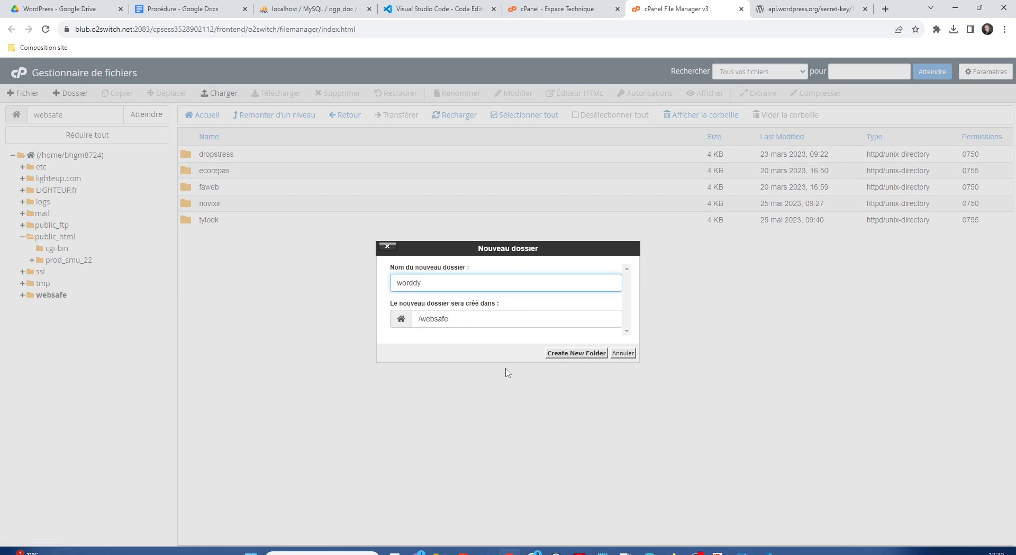
click(581, 353)
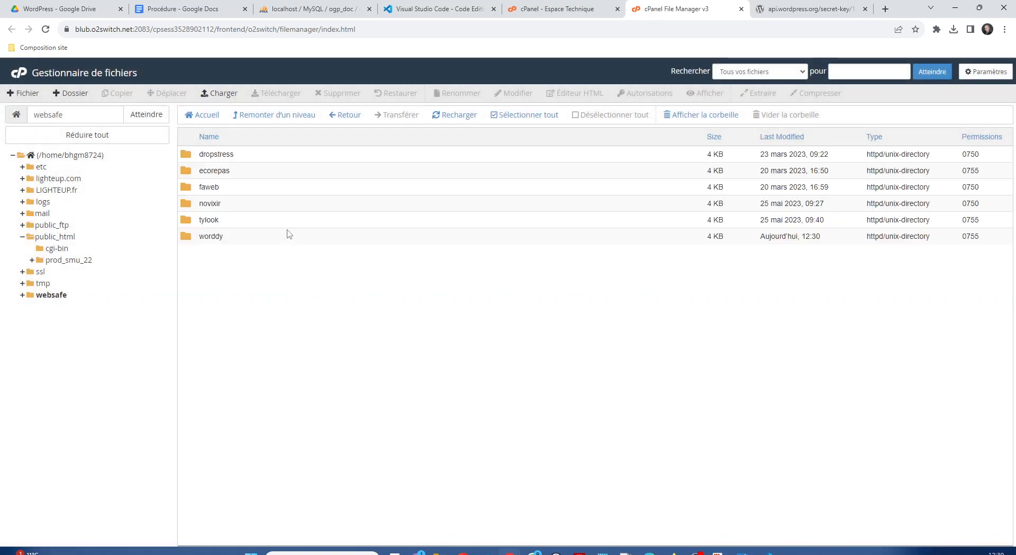
Open the worddy folder and create a new folder named www inside it.
double_click(187, 237)
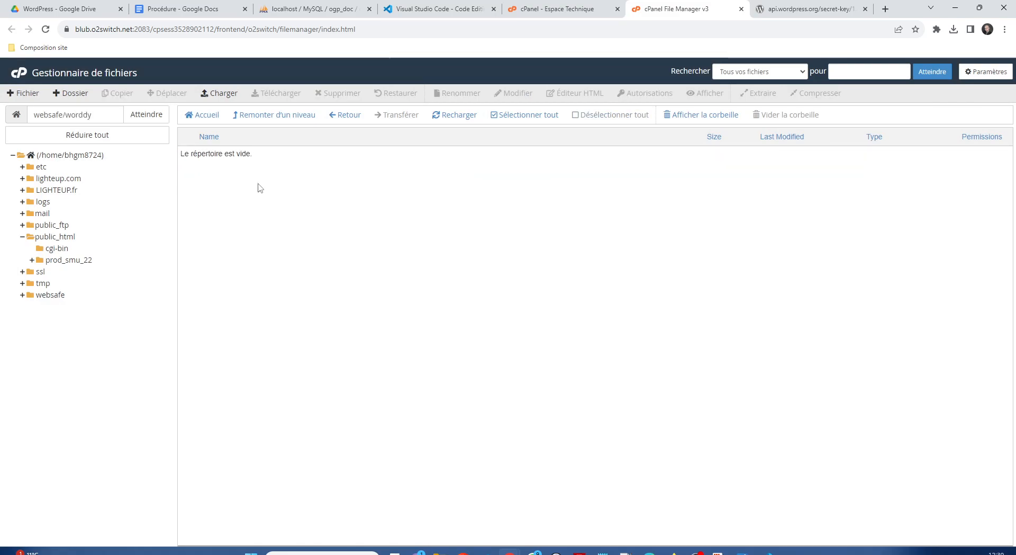
right_click(342, 186)
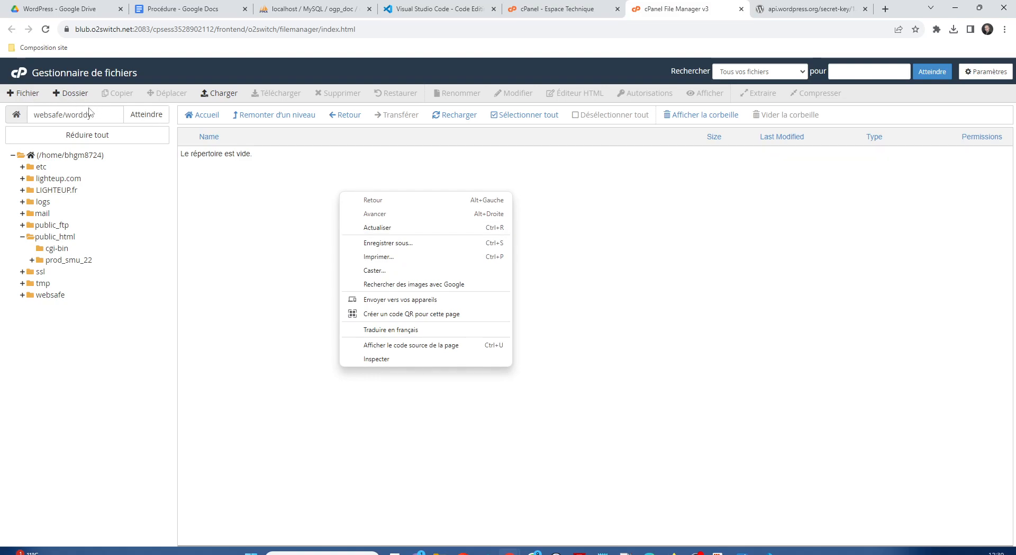
click(66, 94)
text(www)
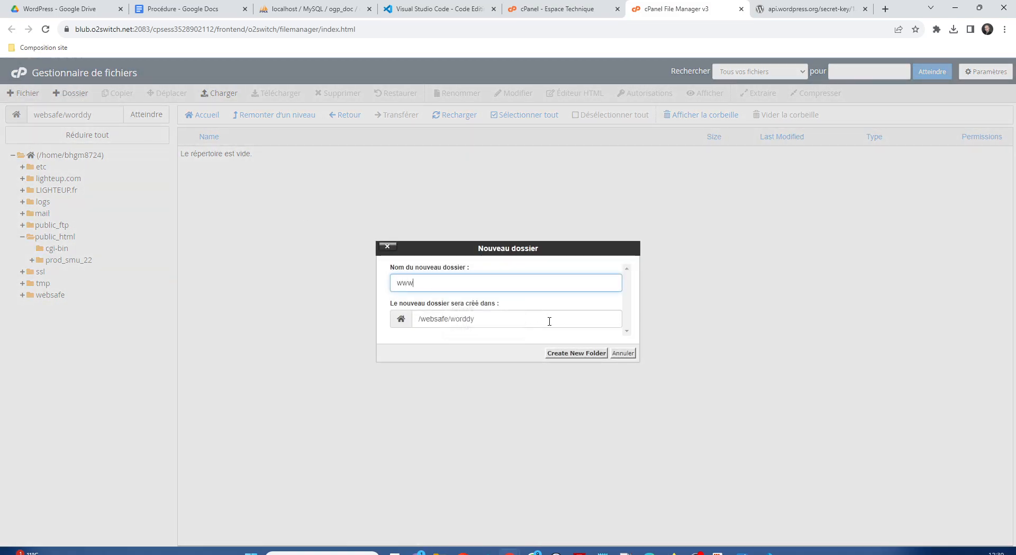
click(586, 353)
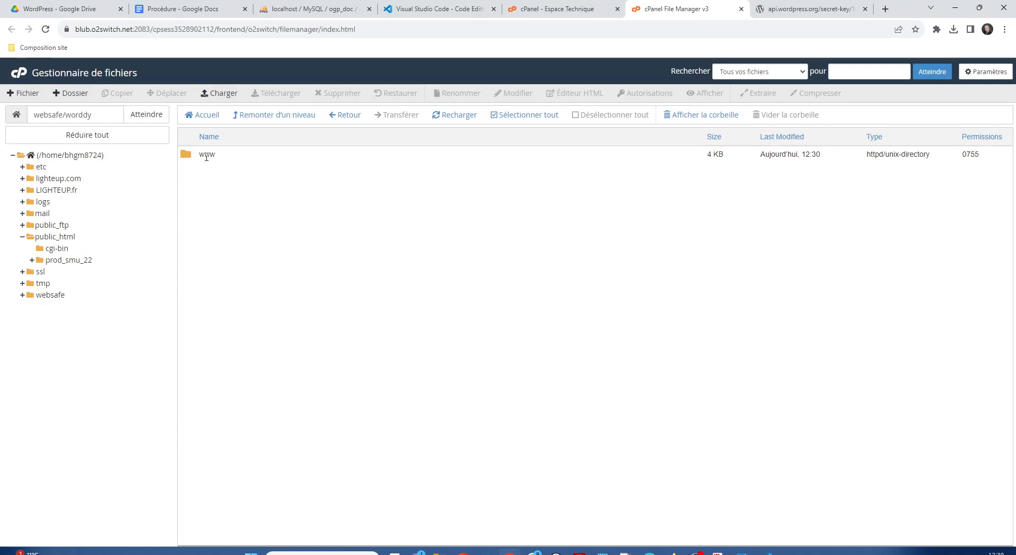
Open the www folder inside worddy and create a new file named index.html in it.
double_click(208, 156)
double_click(185, 155)
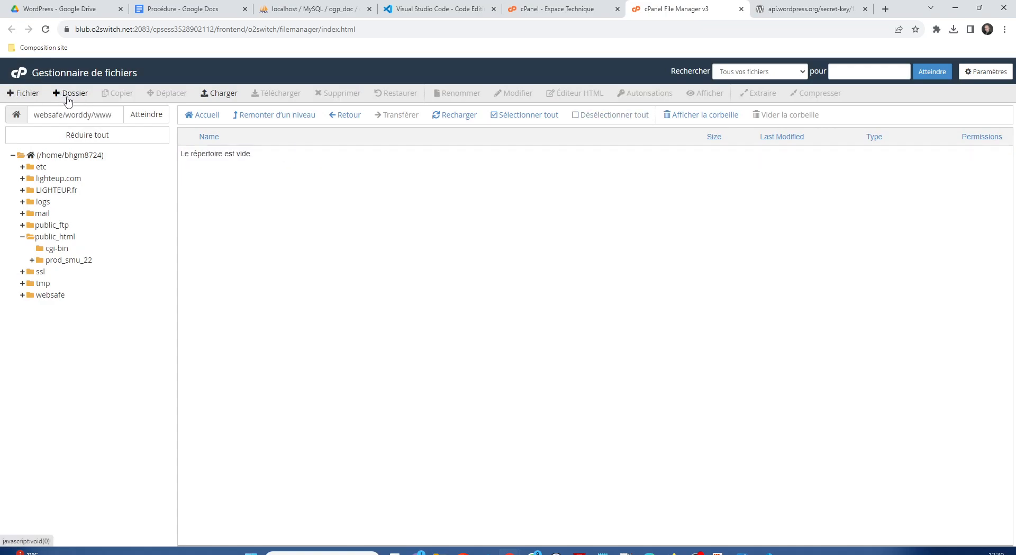
click(23, 93)
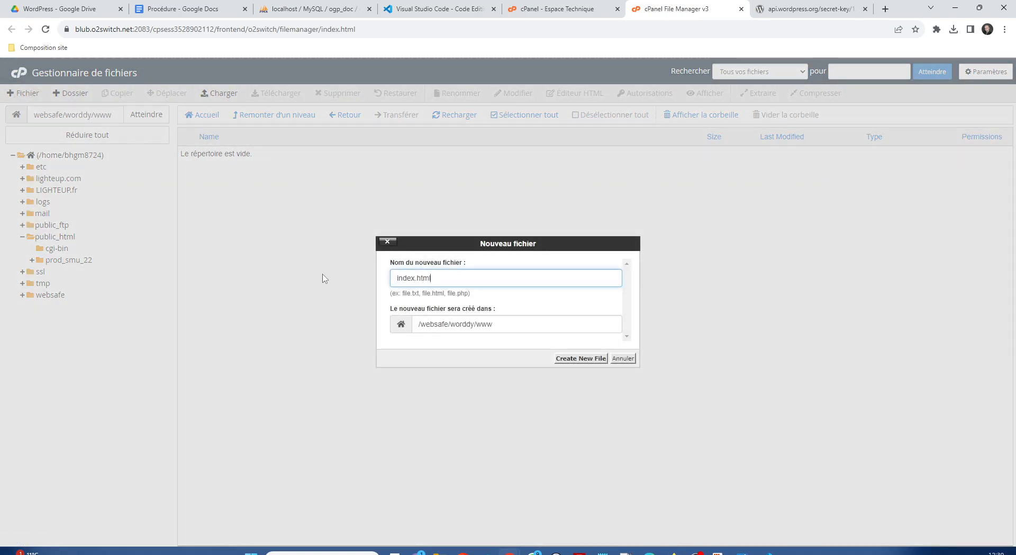
click(582, 359)
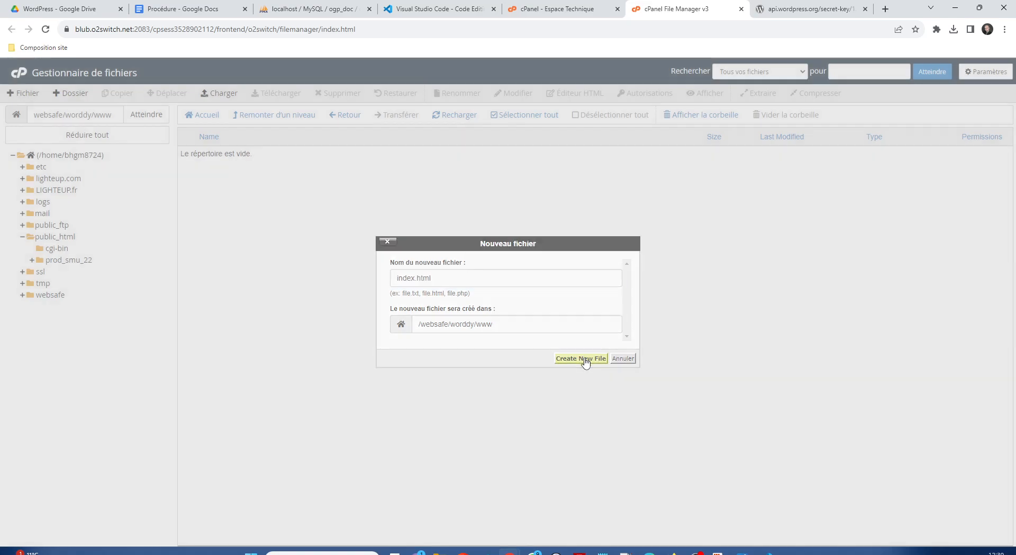
Edit index.html with utf-8 encoding so it contains "Hello !", save the file and close the editor.
right_click(214, 160)
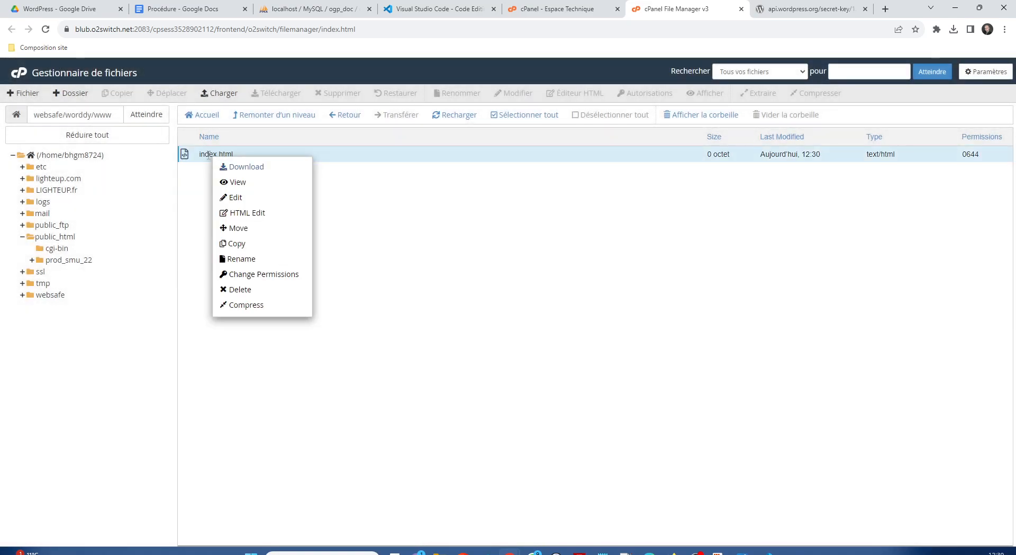
click(254, 198)
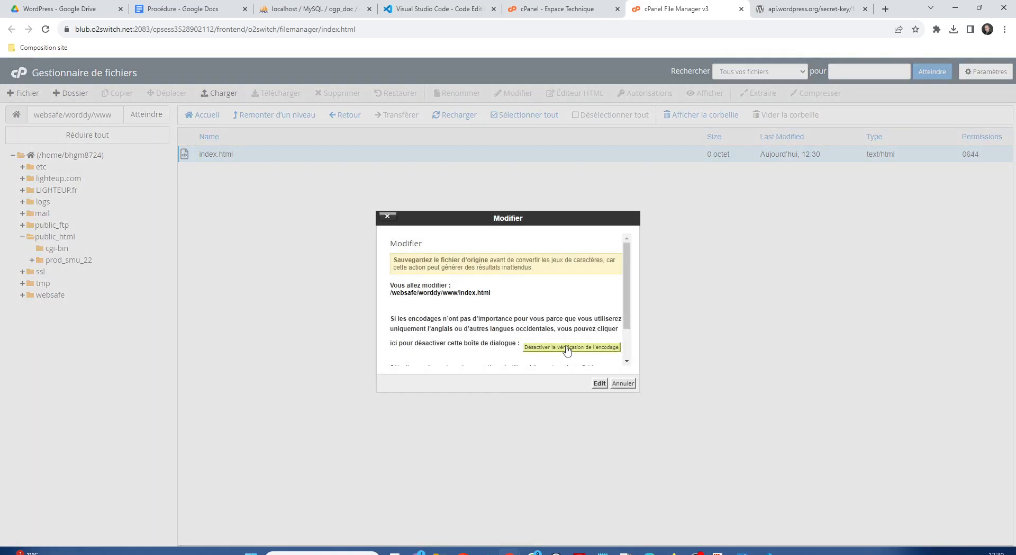
scroll(567, 350, down, 2)
click(603, 383)
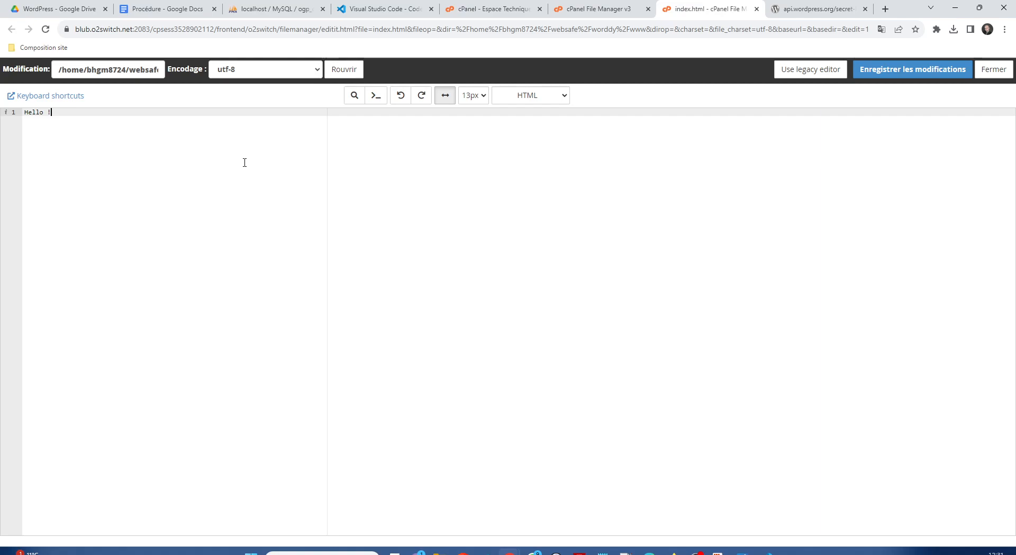
click(913, 69)
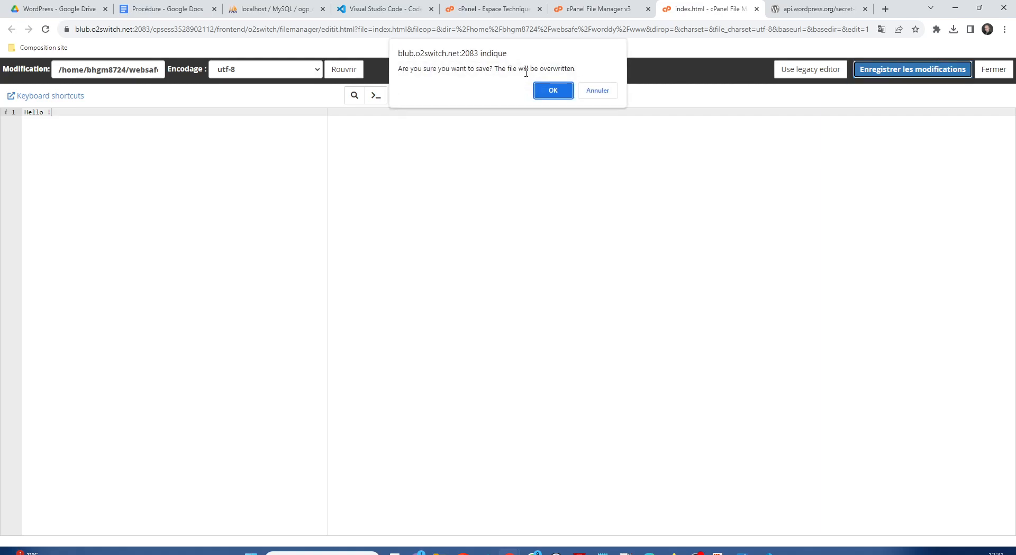
click(553, 90)
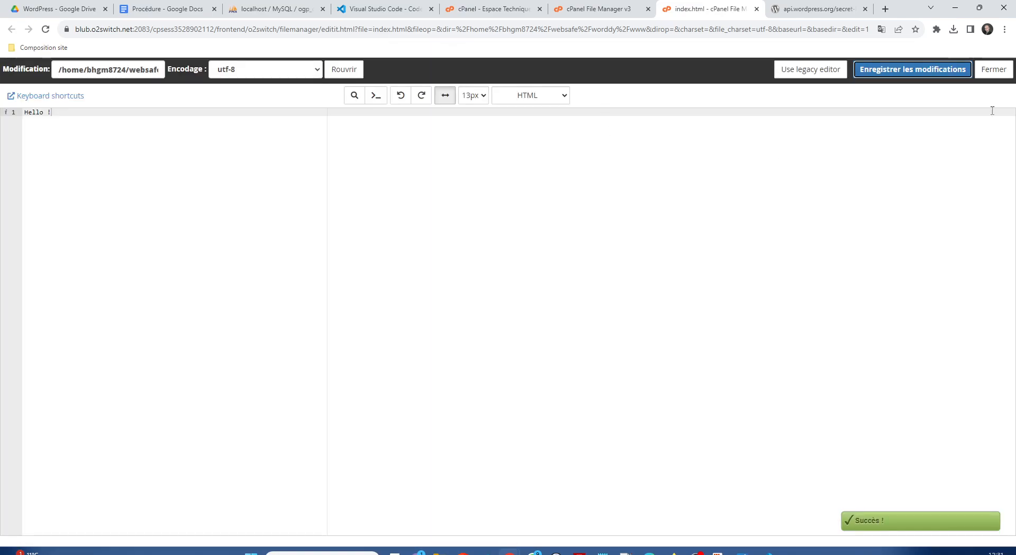
click(994, 69)
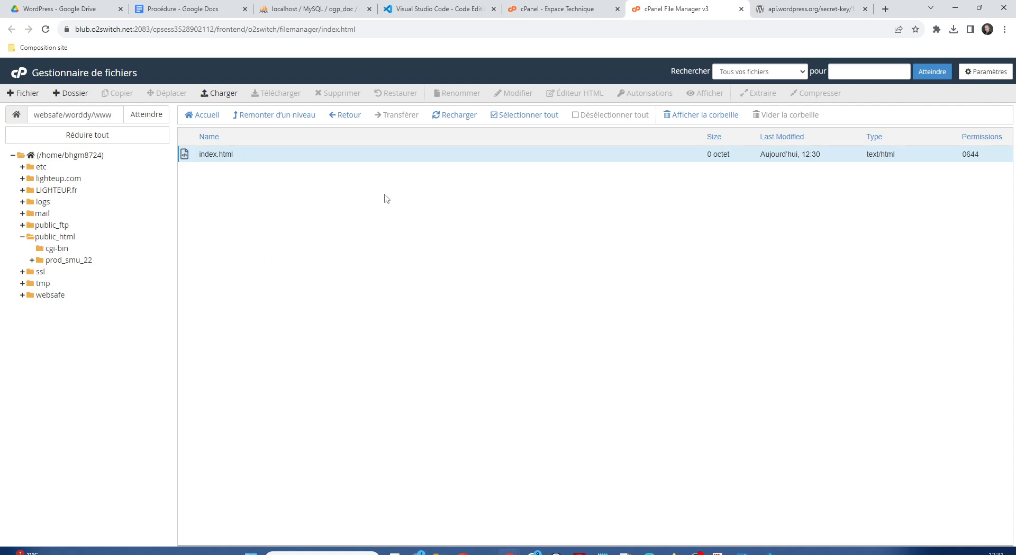
Read item 27 of the Procédure document about connecting the domain name to the project's www folder.
click(211, 8)
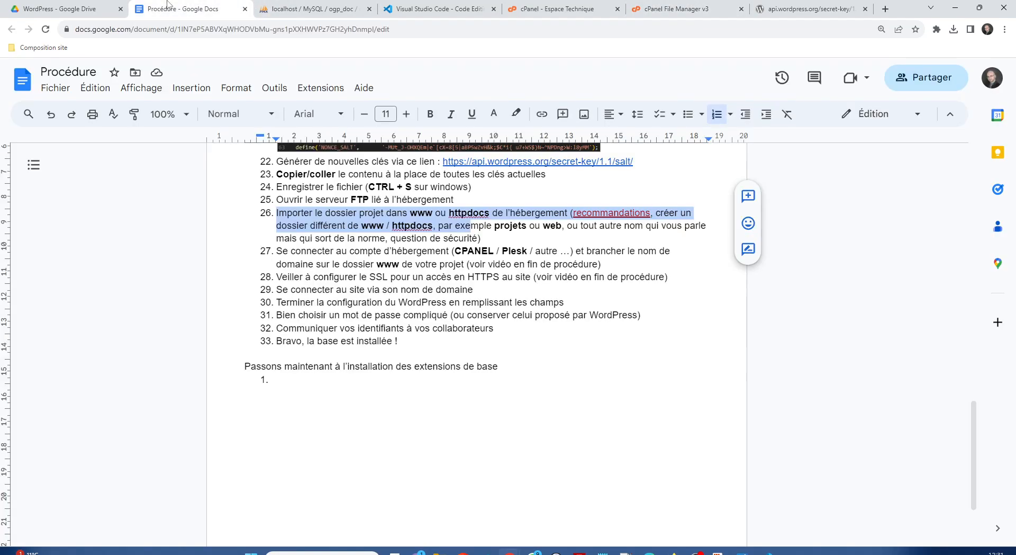
click(496, 255)
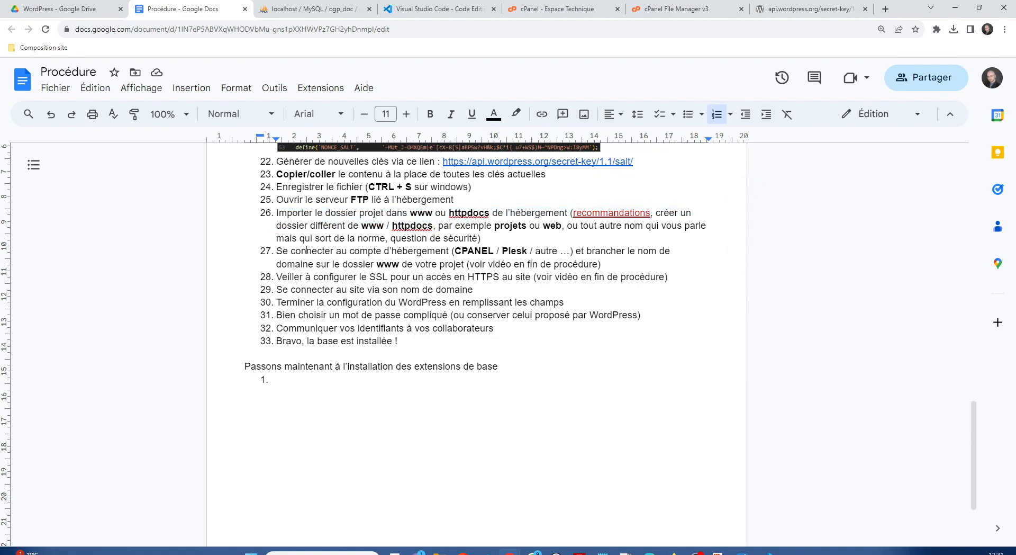
drag(336, 248, 592, 250)
click(621, 252)
drag(309, 263, 477, 270)
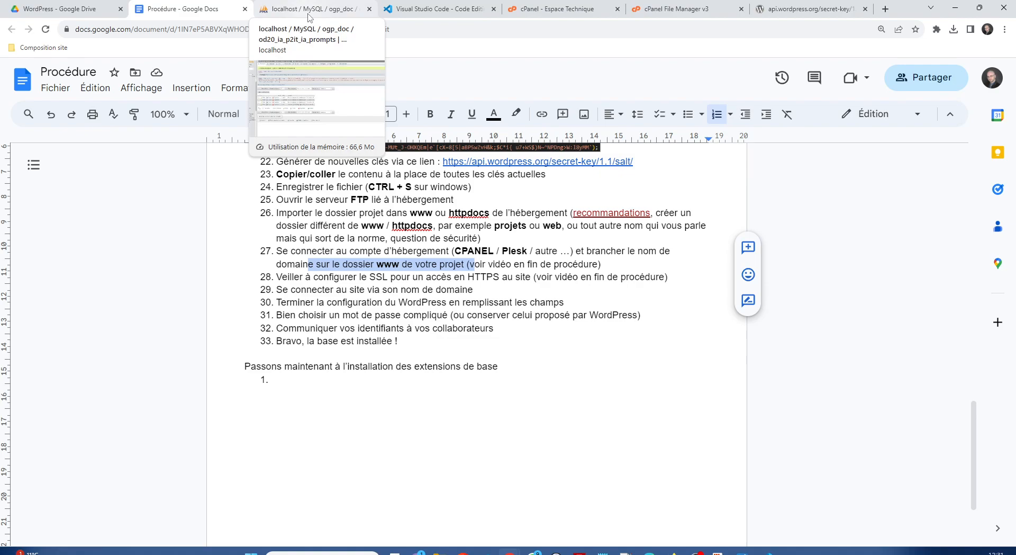
Close the file manager and open the Sous-domaines tool from the cPanel Espace Technique.
click(676, 11)
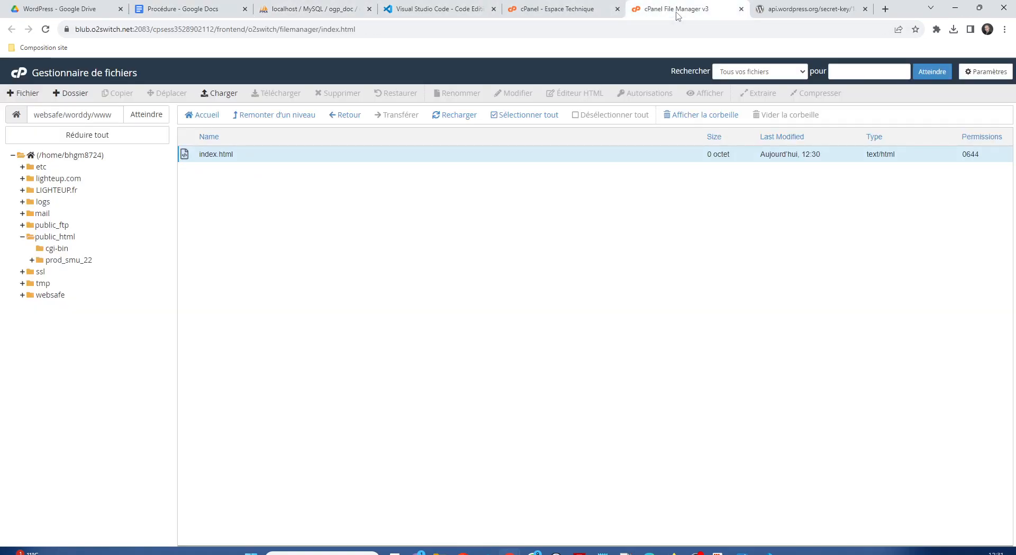
click(741, 10)
click(561, 9)
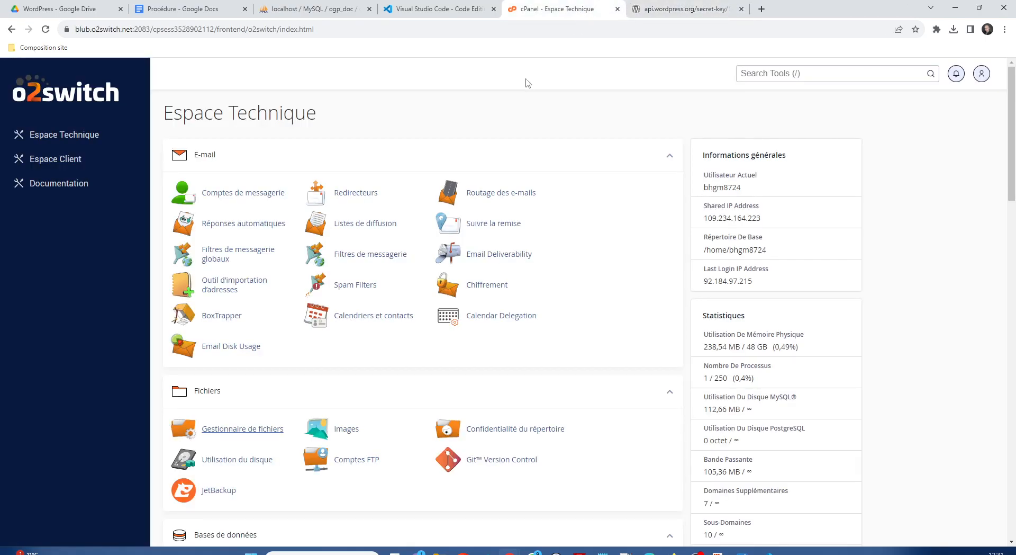
scroll(298, 354, down, 5)
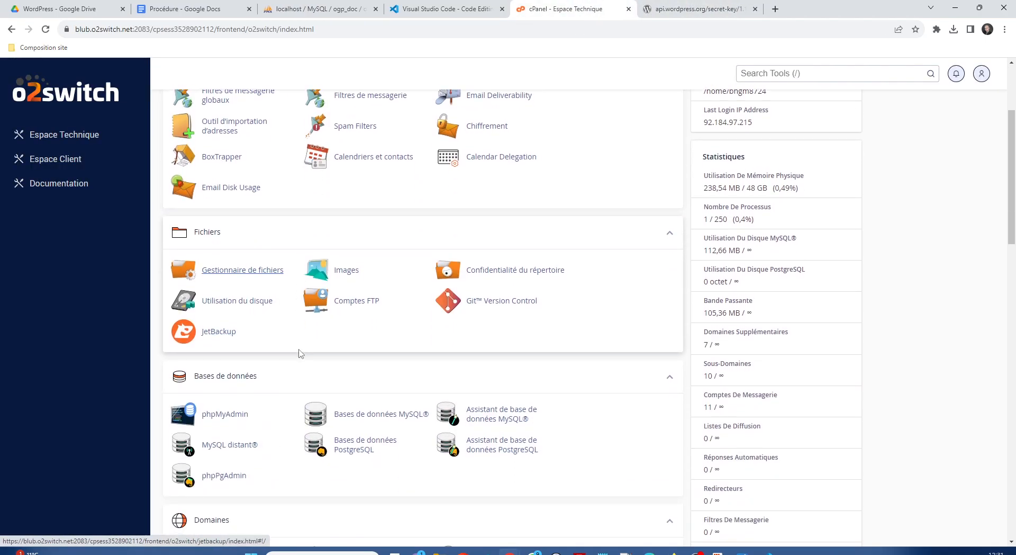
scroll(299, 347, down, 2)
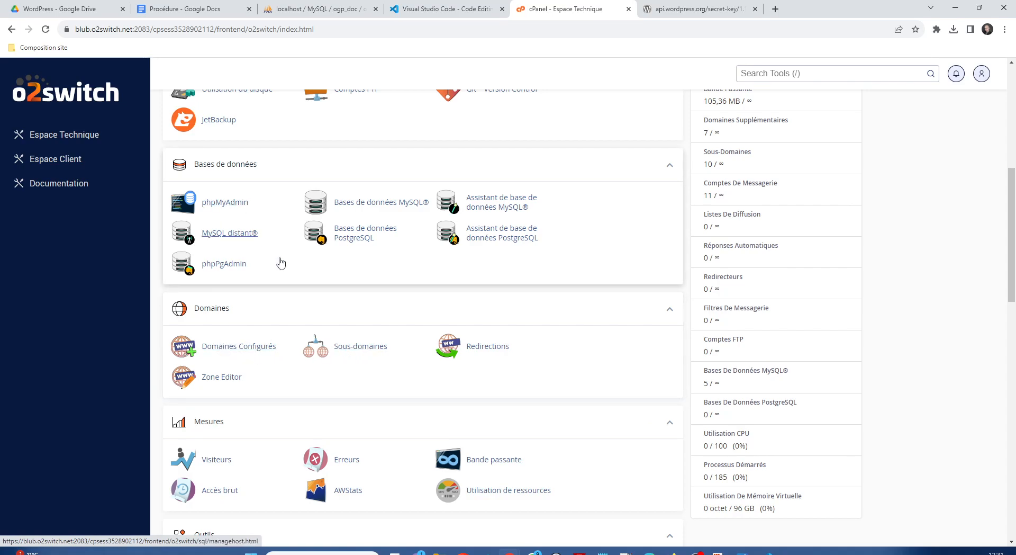
click(358, 349)
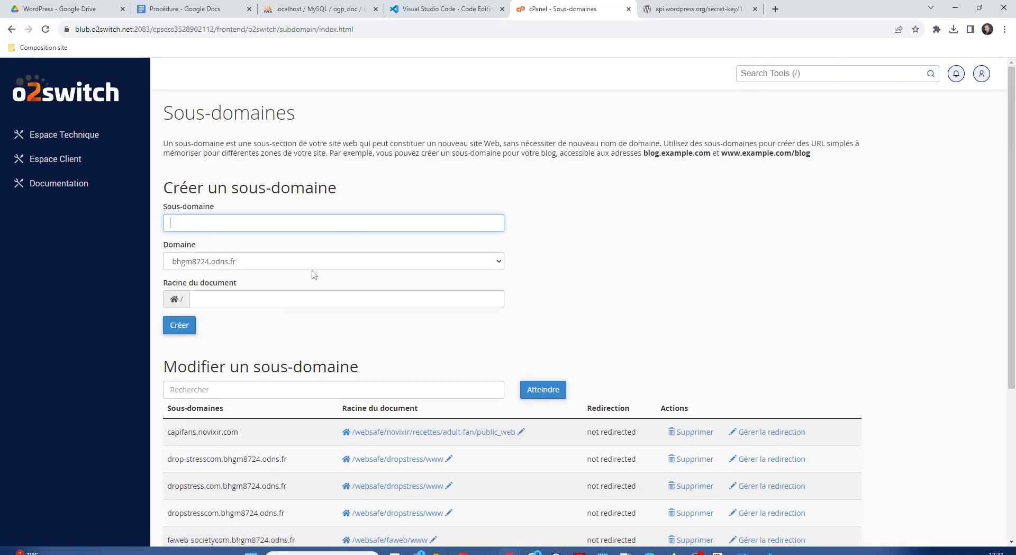
Enter worddy as the new subdomain name and choose novixir.com as its domain.
text(dy)
click(284, 269)
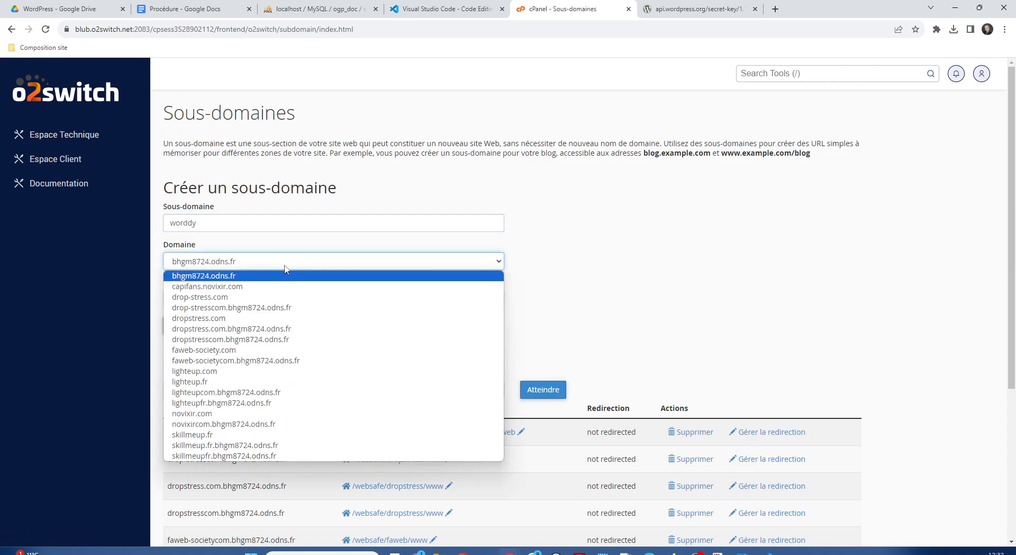
click(227, 413)
click(374, 328)
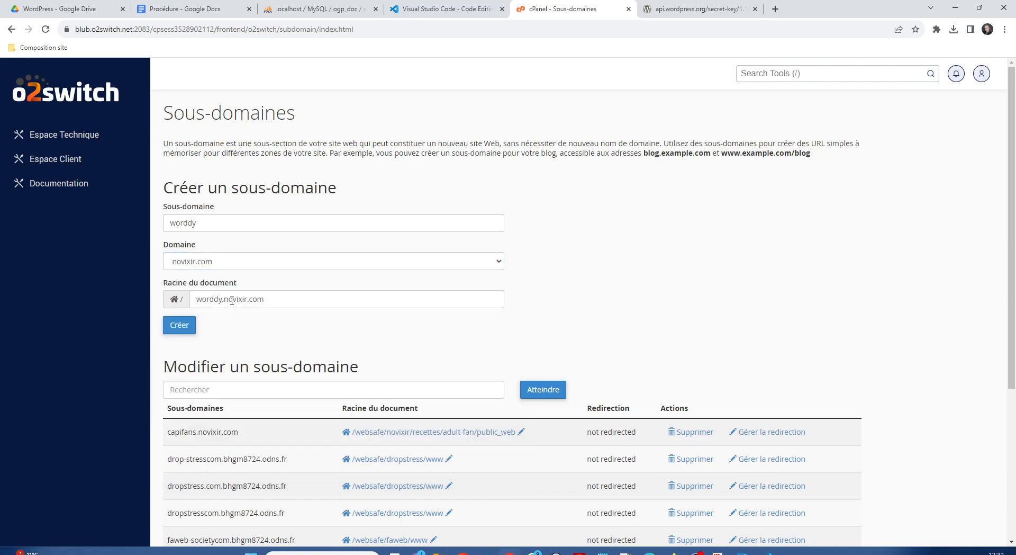
drag(299, 305, 169, 302)
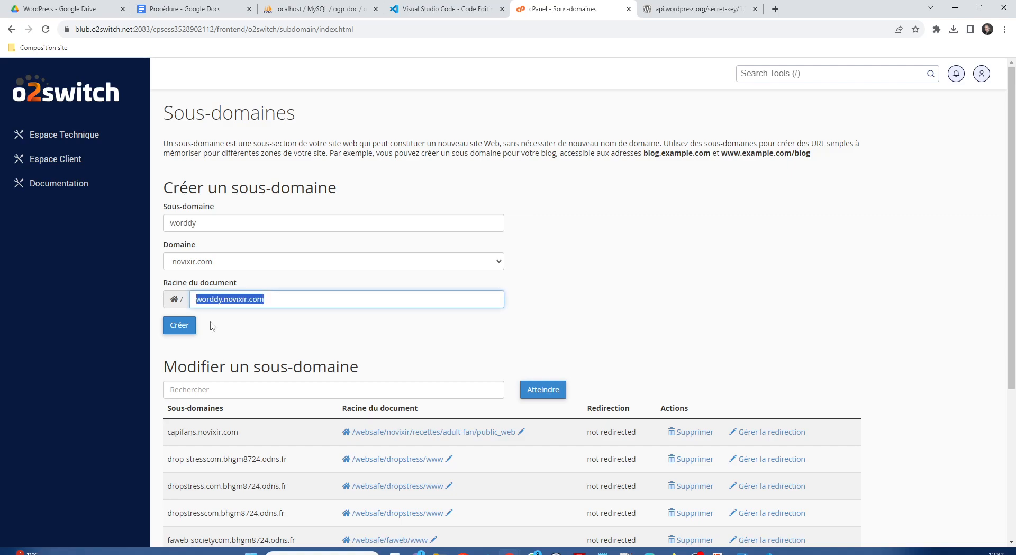
key(BackSpace)
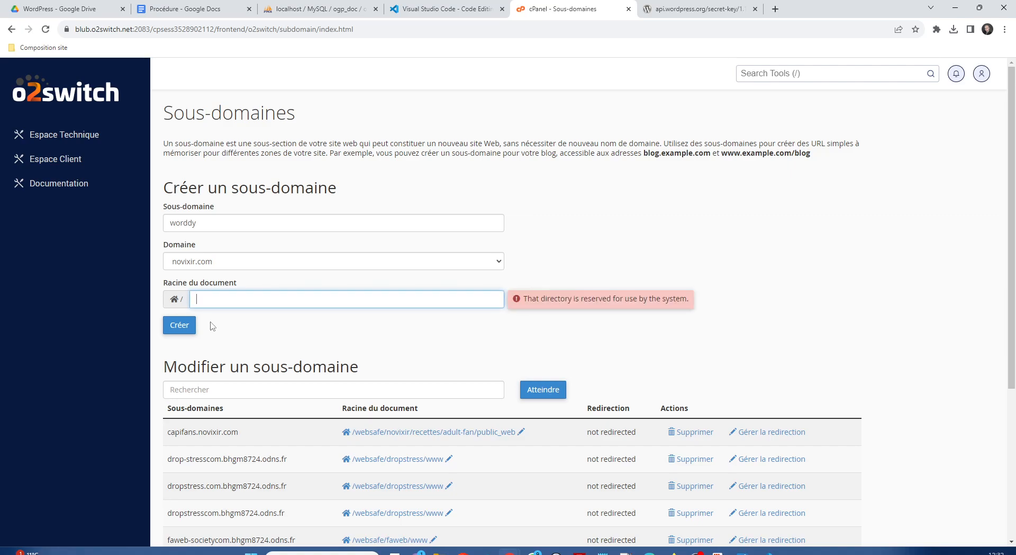
text(webs)
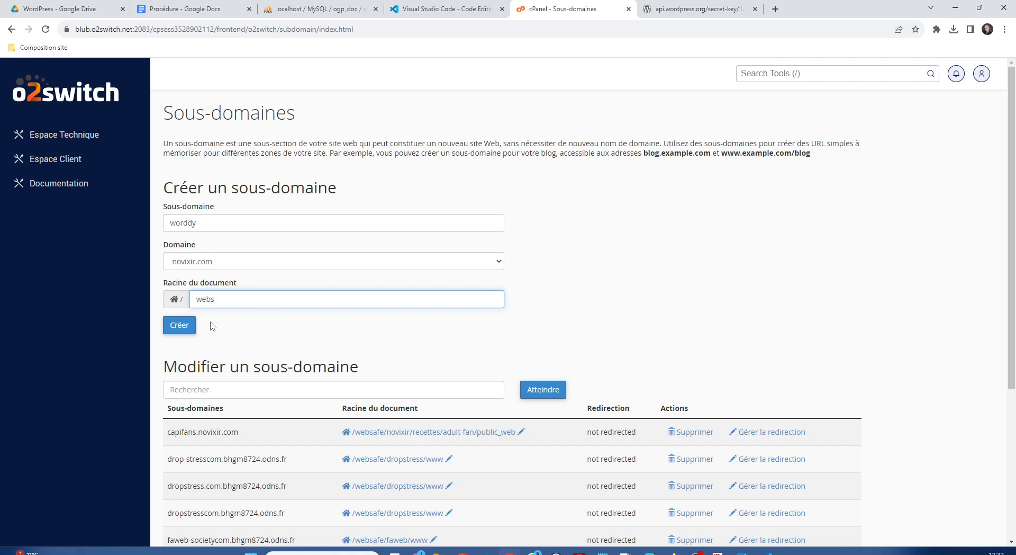
text(afe/wo)
click(241, 314)
text(/www)
click(275, 314)
Review the subdomain name and document root, and create the worddy.novixir.com subdomain.
drag(242, 227, 140, 224)
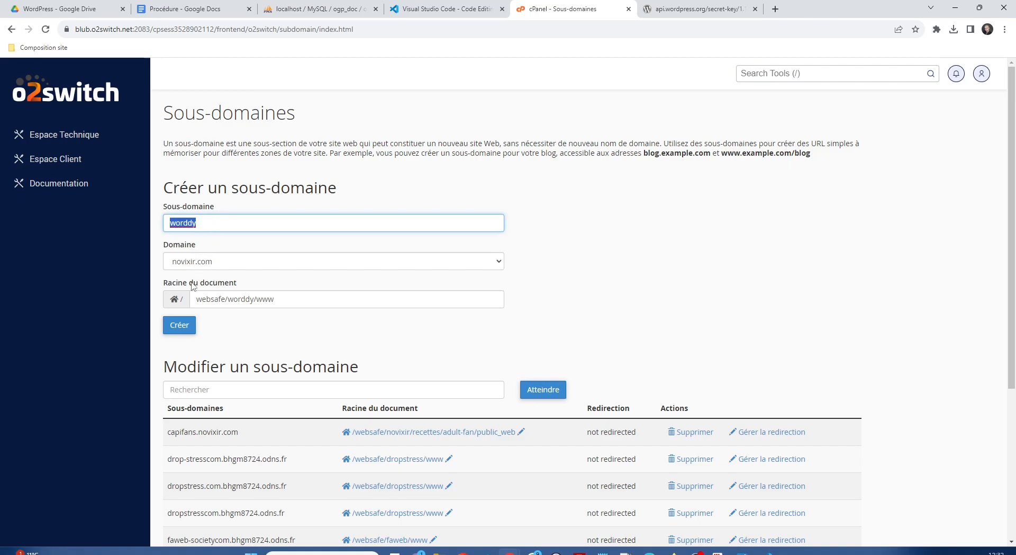
mouse_move(211, 300)
mouse_down()
mouse_move(290, 296)
mouse_move(195, 300)
mouse_up()
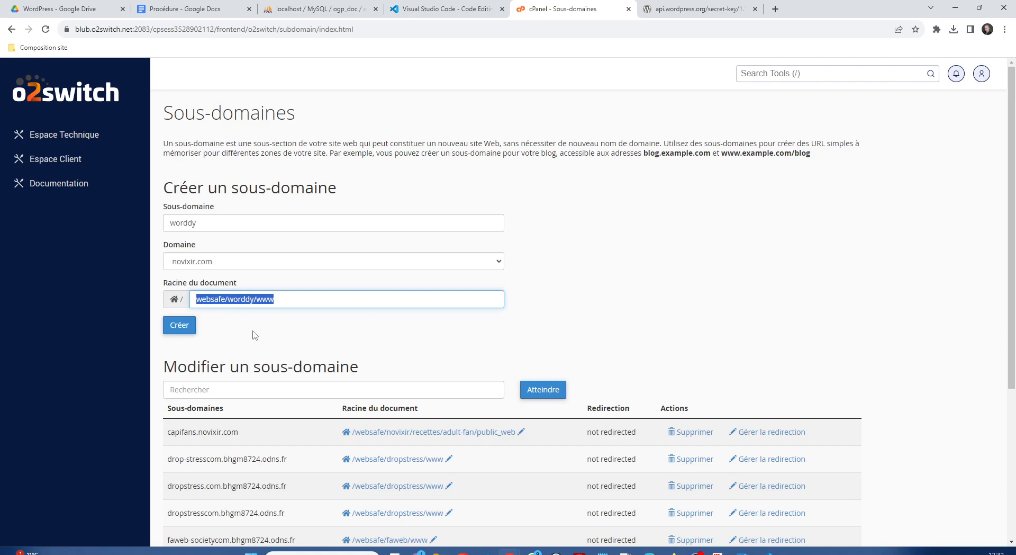
click(179, 326)
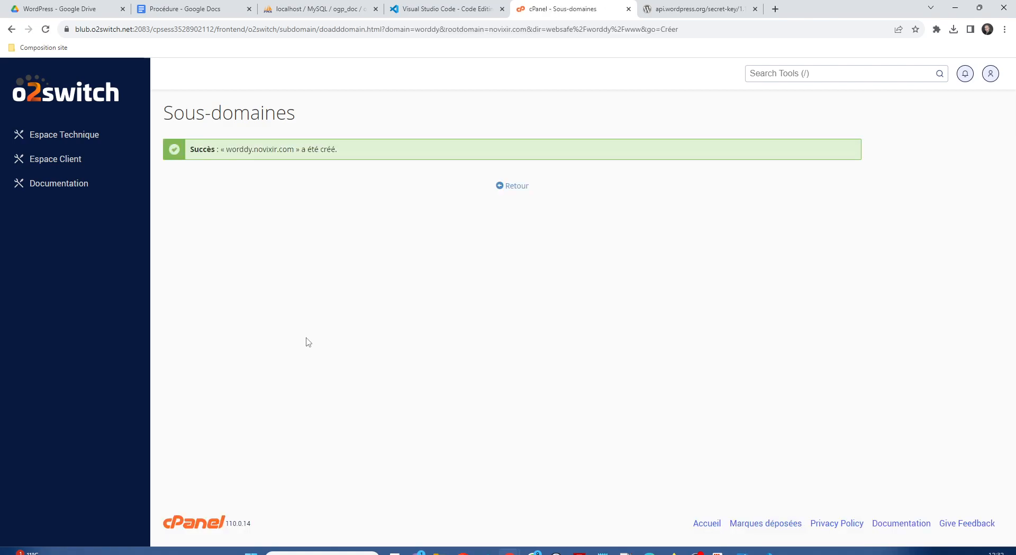
Return to the subdomain list and check its second page for the worddy.novixir.com entry.
click(517, 190)
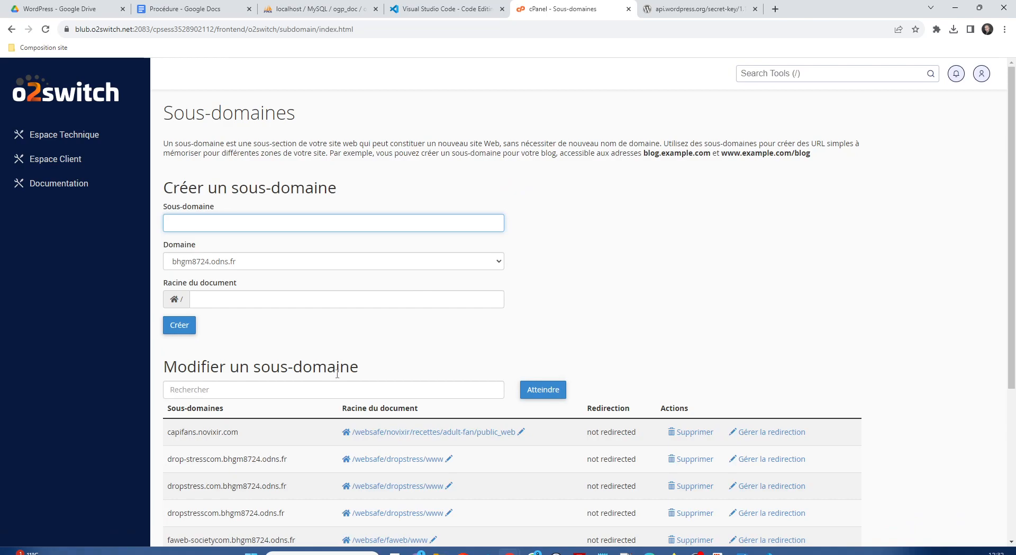
scroll(292, 365, down, 4)
scroll(293, 365, up, 4)
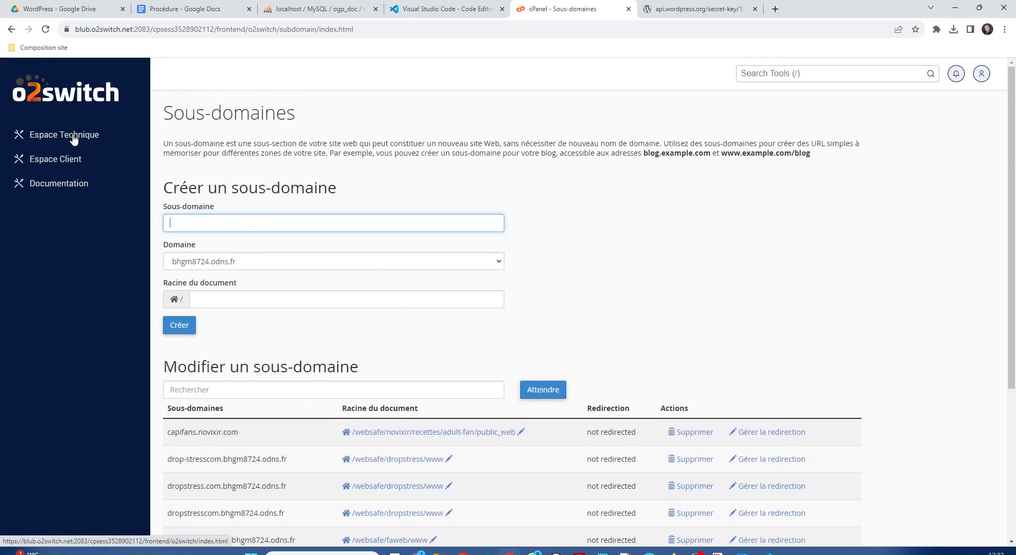
scroll(363, 274, down, 3)
scroll(267, 349, down, 2)
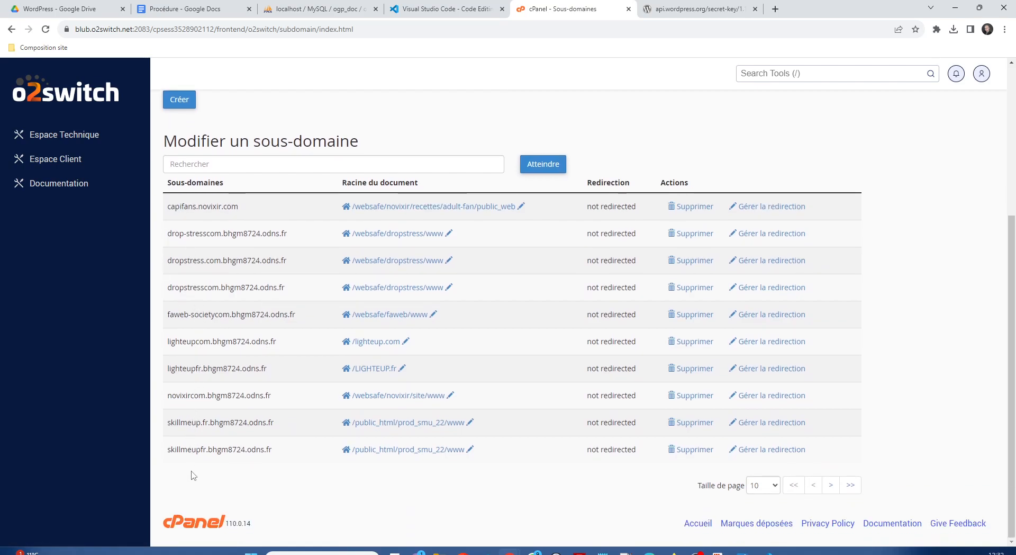
click(832, 485)
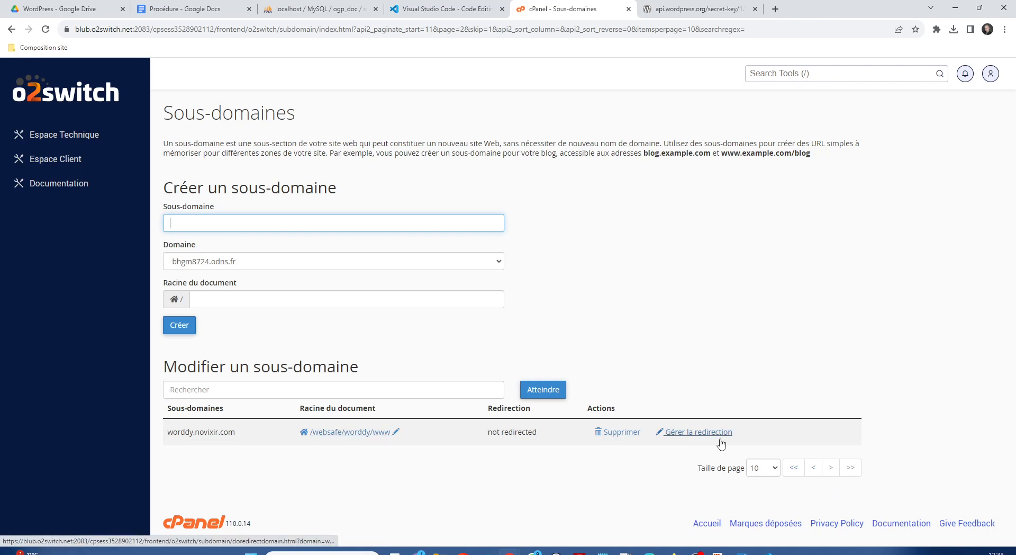
Return to the Espace Technique overview and open the Lets Encrypt SSL tool in the Sécurité section.
click(63, 141)
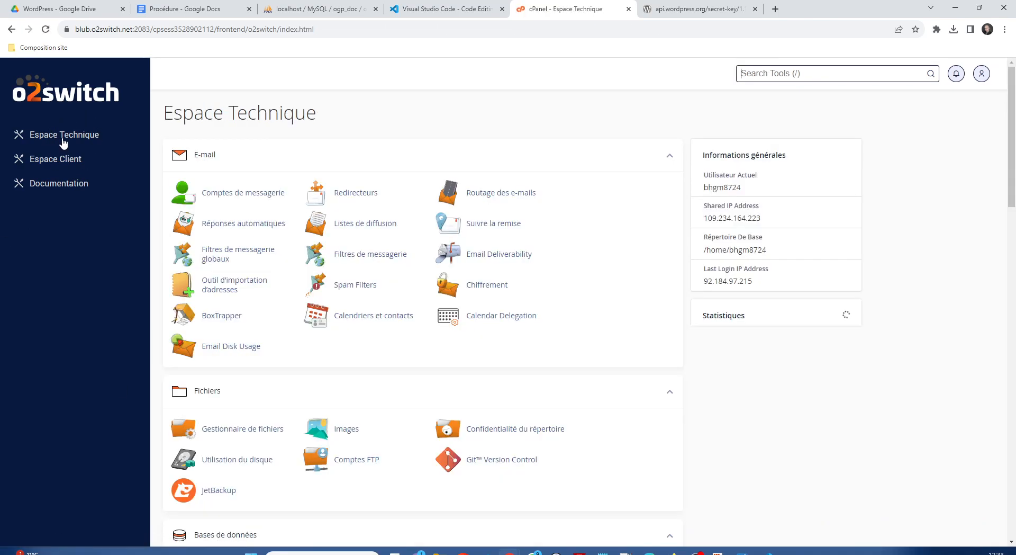
middle_click(406, 397)
scroll(405, 397, down, 2)
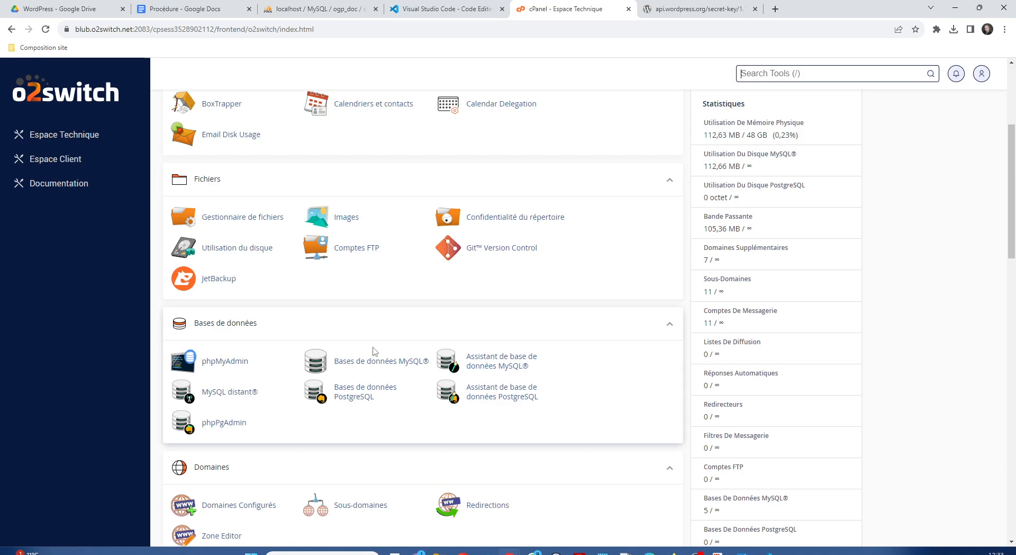
scroll(373, 351, down, 2)
scroll(381, 240, down, 2)
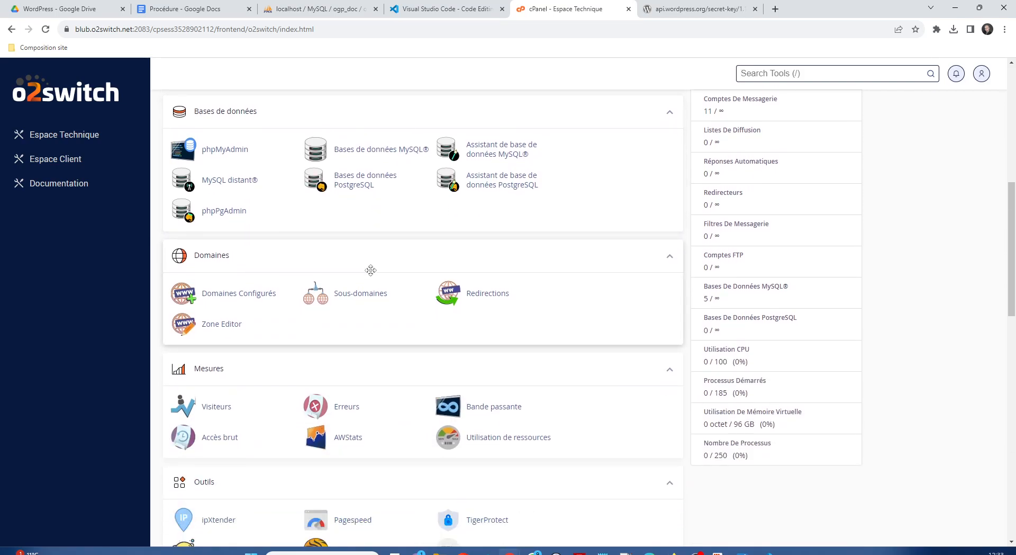
scroll(370, 270, down, 4)
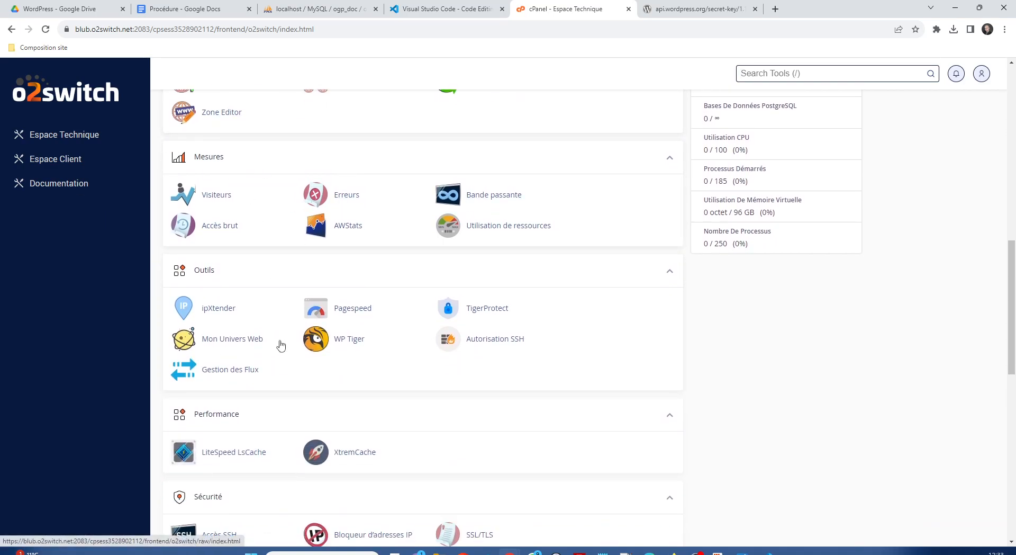
scroll(278, 338, down, 2)
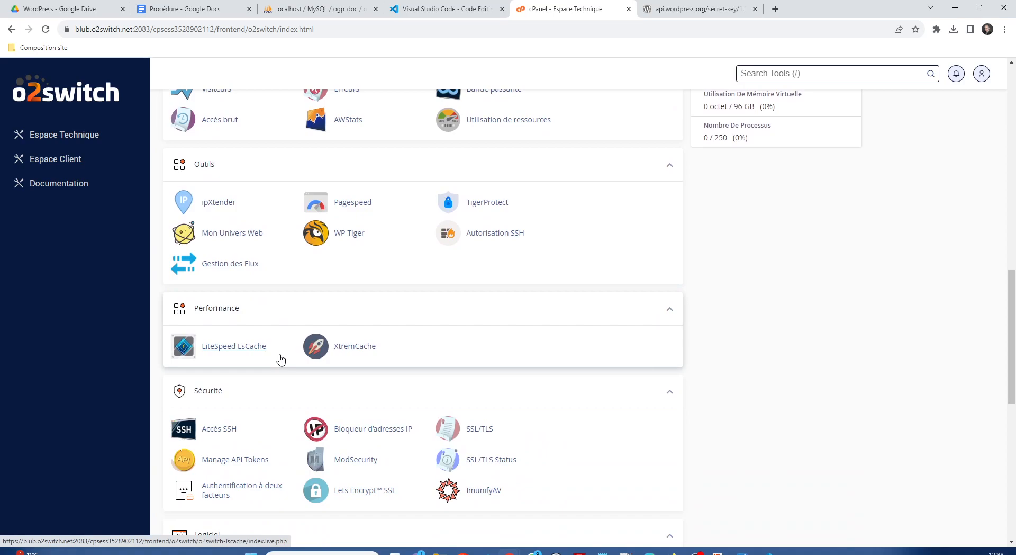
scroll(278, 354, down, 3)
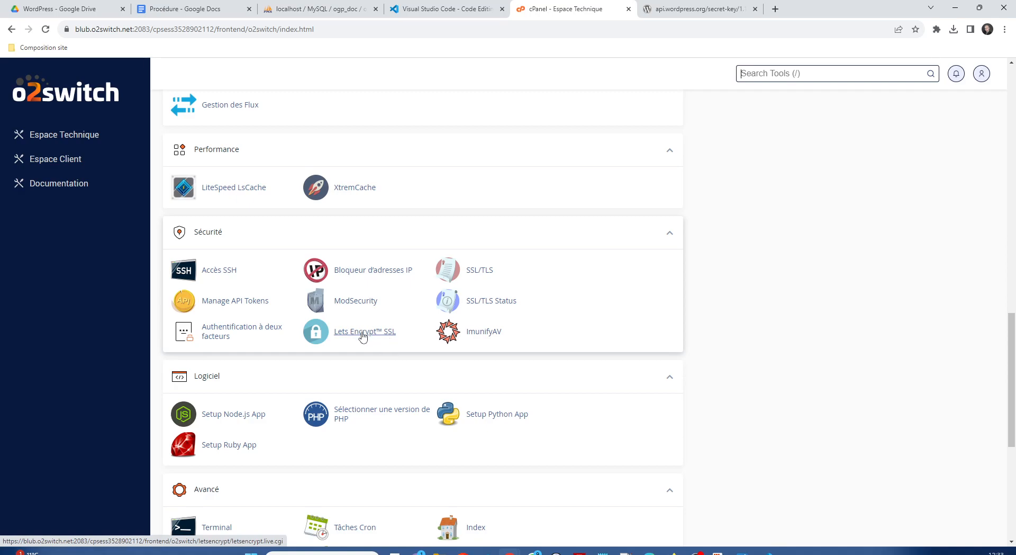
click(363, 333)
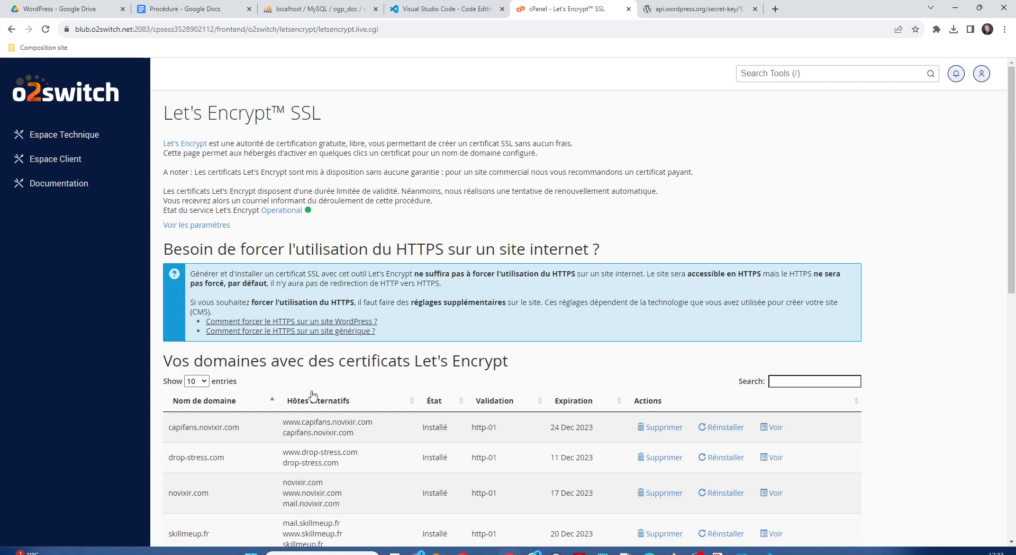
Examine the domains that already have Let's Encrypt certificates, including their alternative hosts, and check whether worddy.novixir.com is among them.
scroll(397, 496, down, 2)
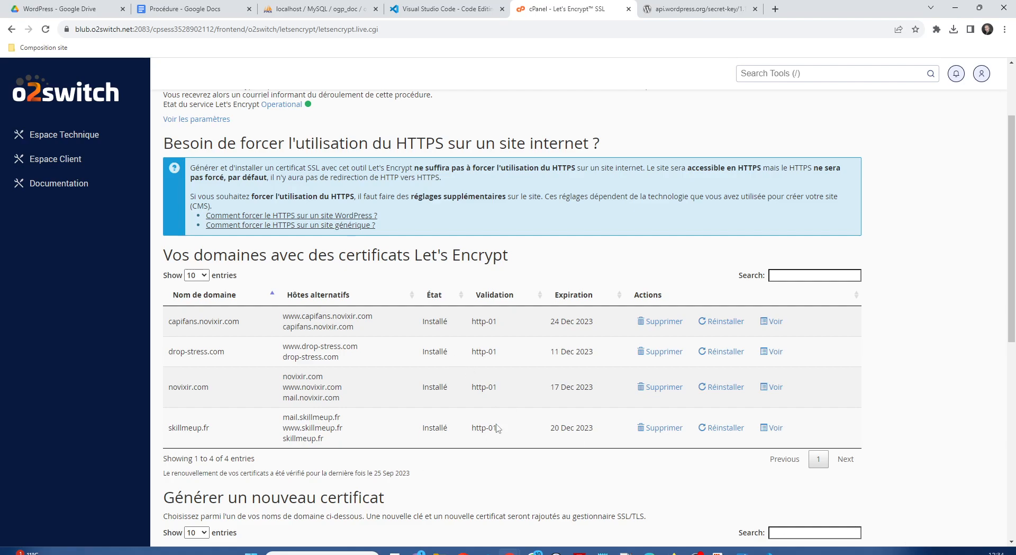
scroll(402, 412, down, 4)
scroll(405, 404, up, 2)
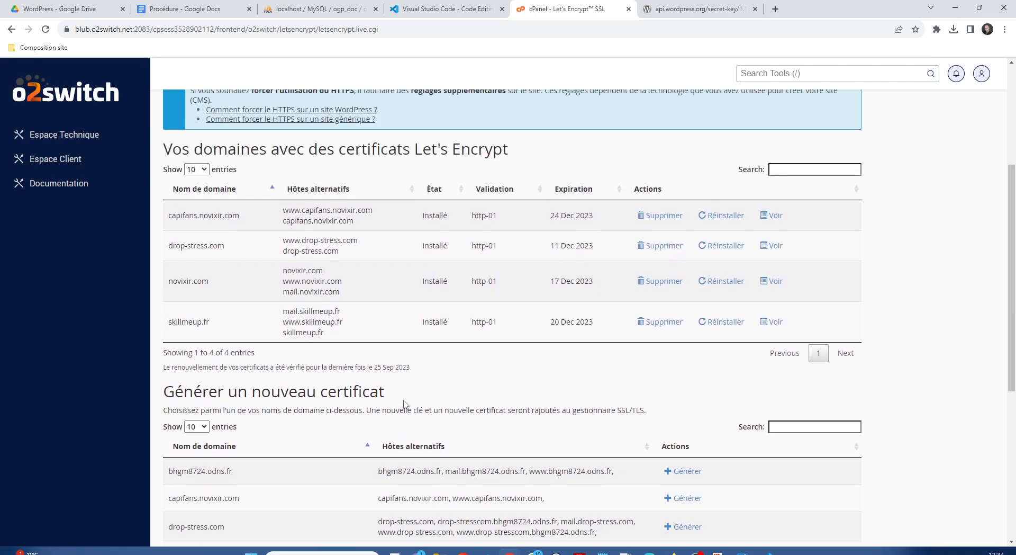
scroll(405, 403, up, 3)
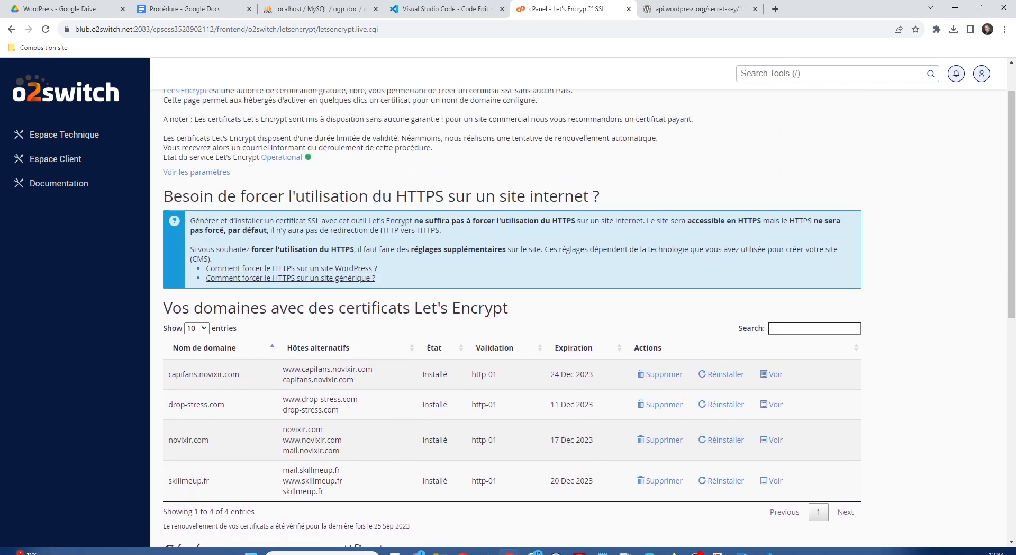
triple_click(308, 370)
drag(355, 380, 273, 374)
click(314, 396)
scroll(313, 396, down, 2)
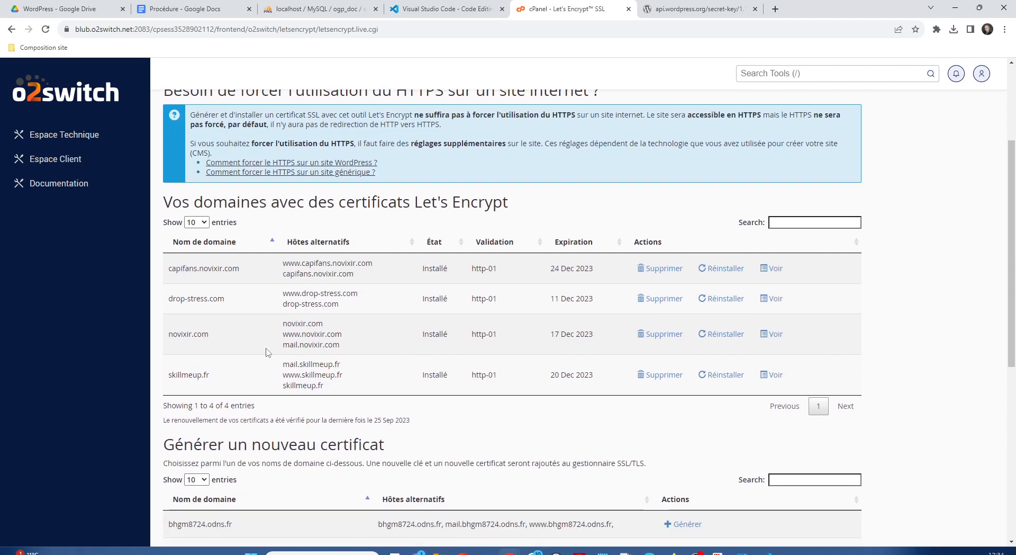
scroll(310, 358, down, 1)
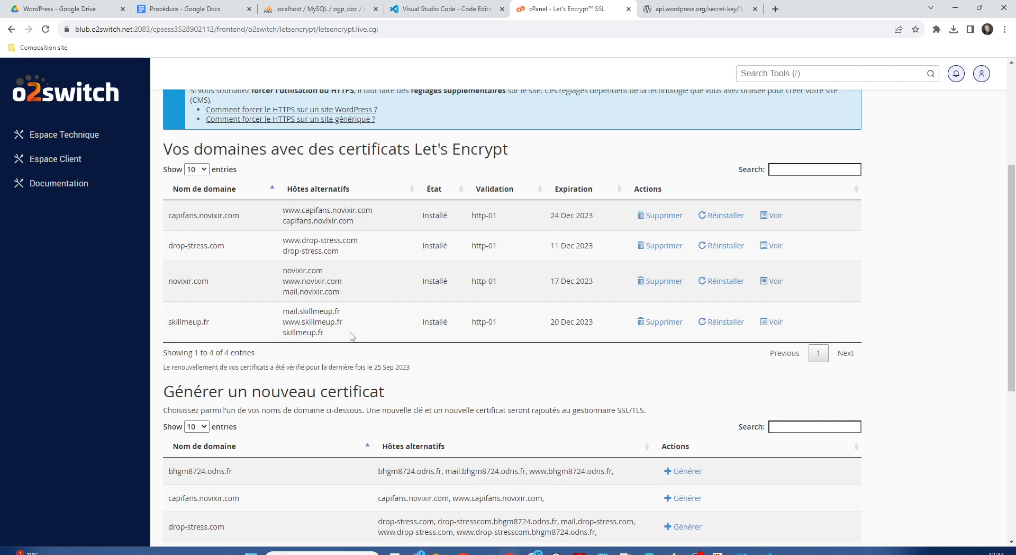
scroll(386, 331, up, 3)
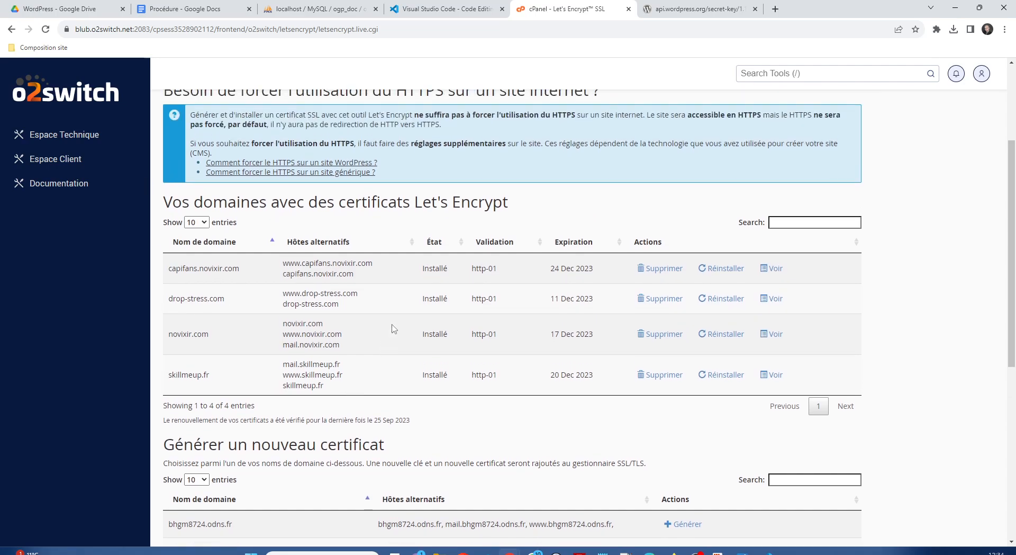
scroll(381, 276, up, 1)
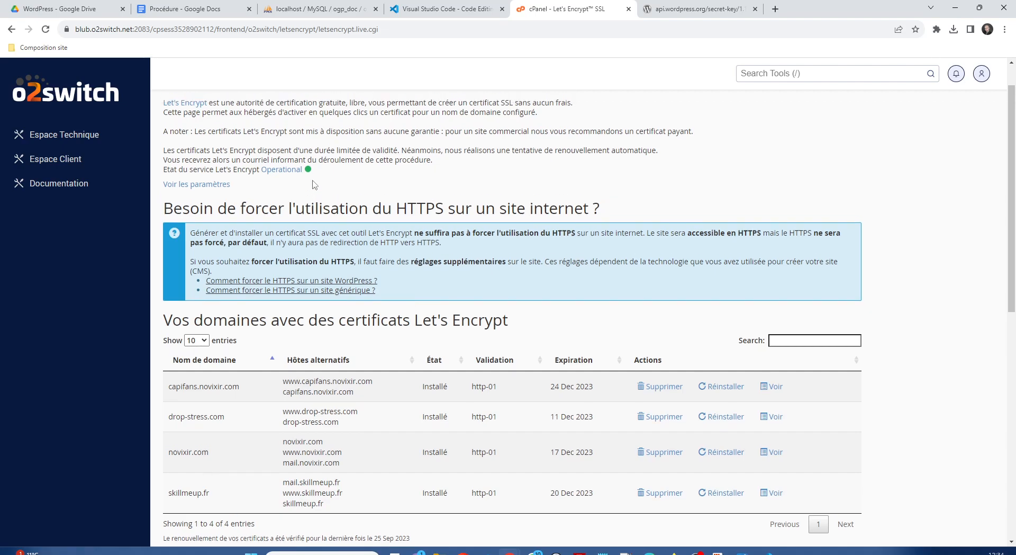
scroll(350, 255, down, 3)
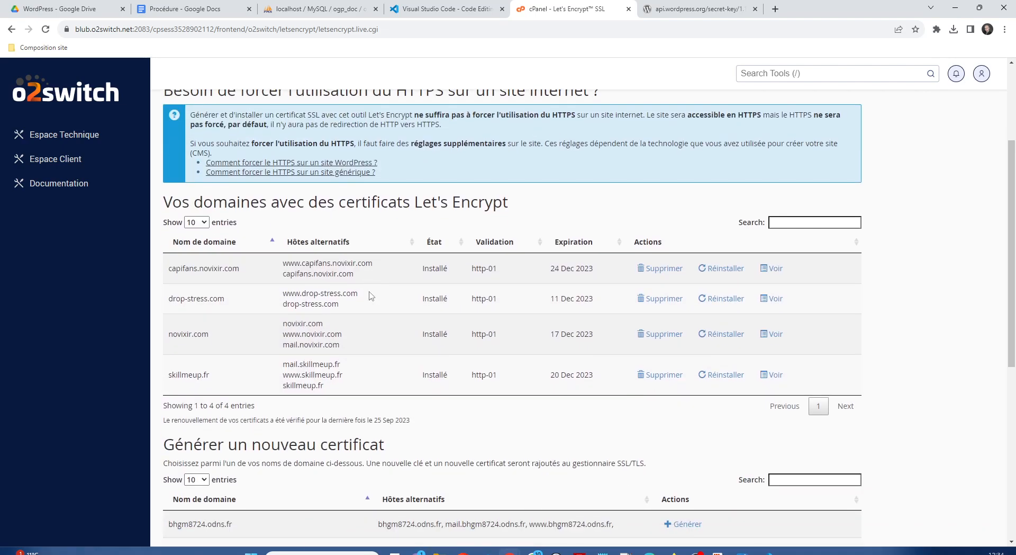
scroll(372, 296, down, 1)
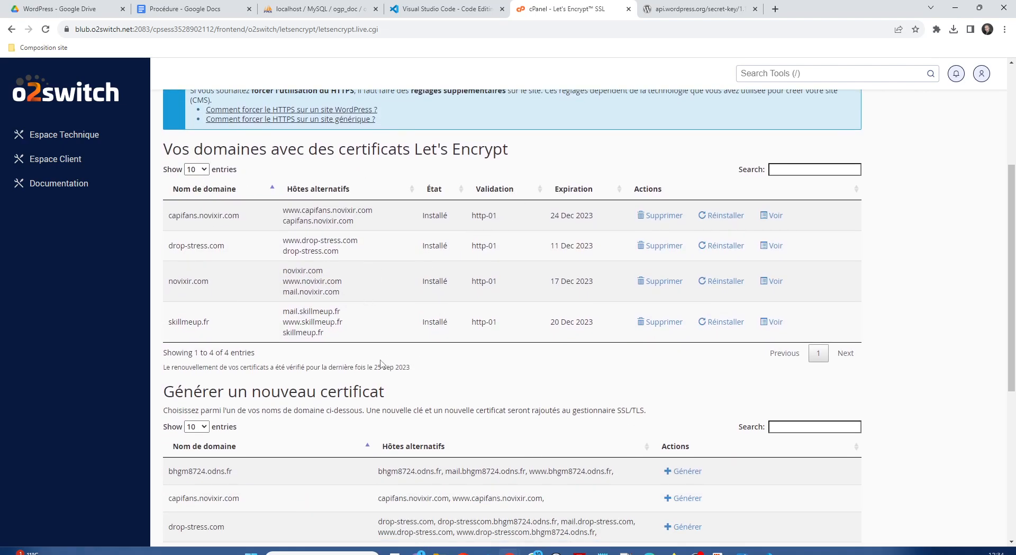
Generate a Let's Encrypt certificate for worddy.novixir.com, including its www alias, with http-01 validation and an RSA 2048-bit key.
scroll(373, 378, down, 2)
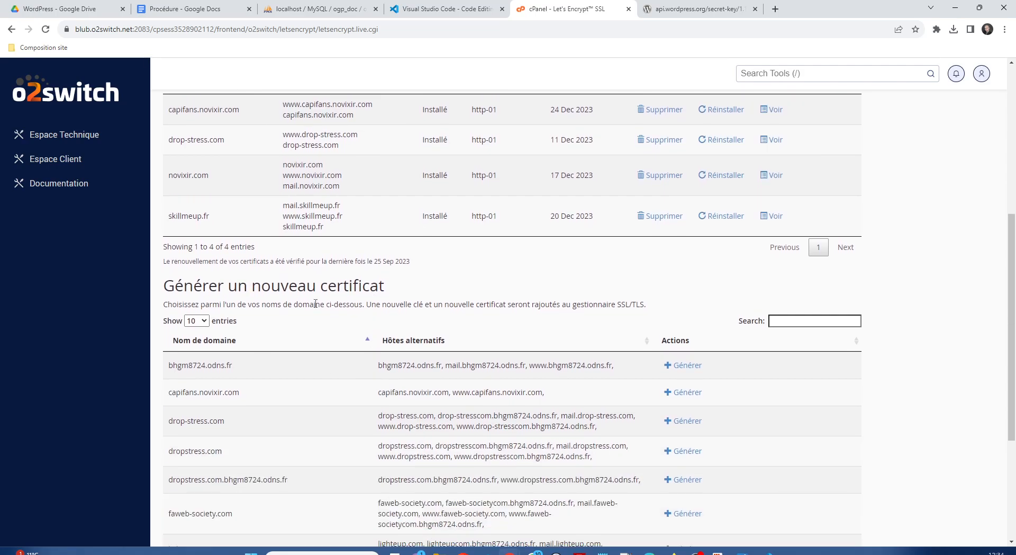
scroll(281, 359, down, 2)
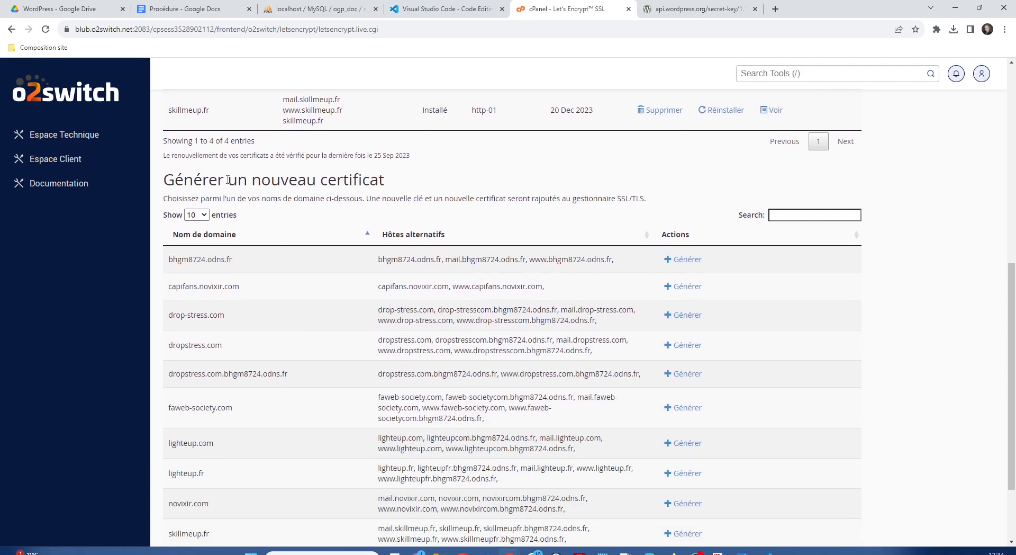
scroll(216, 404, down, 2)
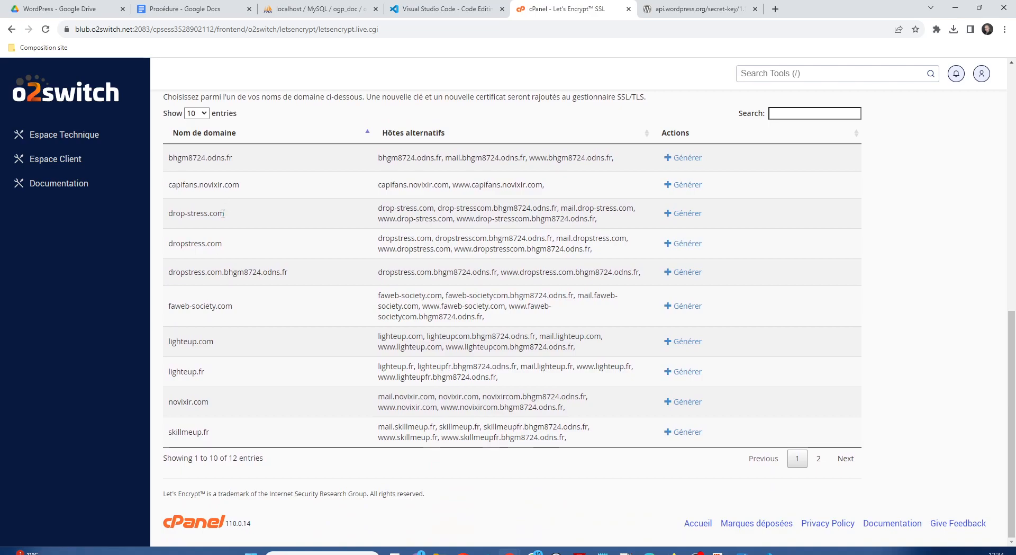
click(818, 458)
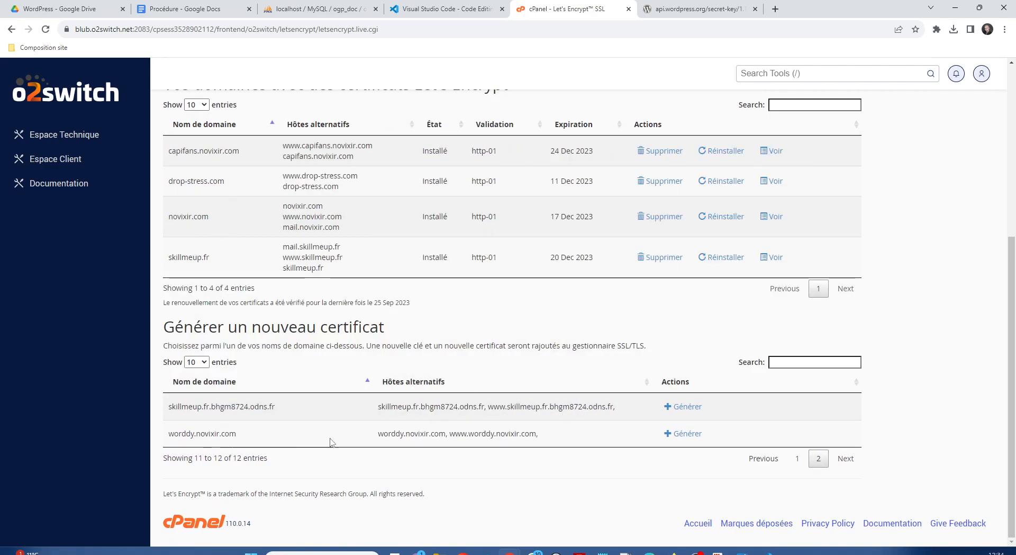
click(686, 434)
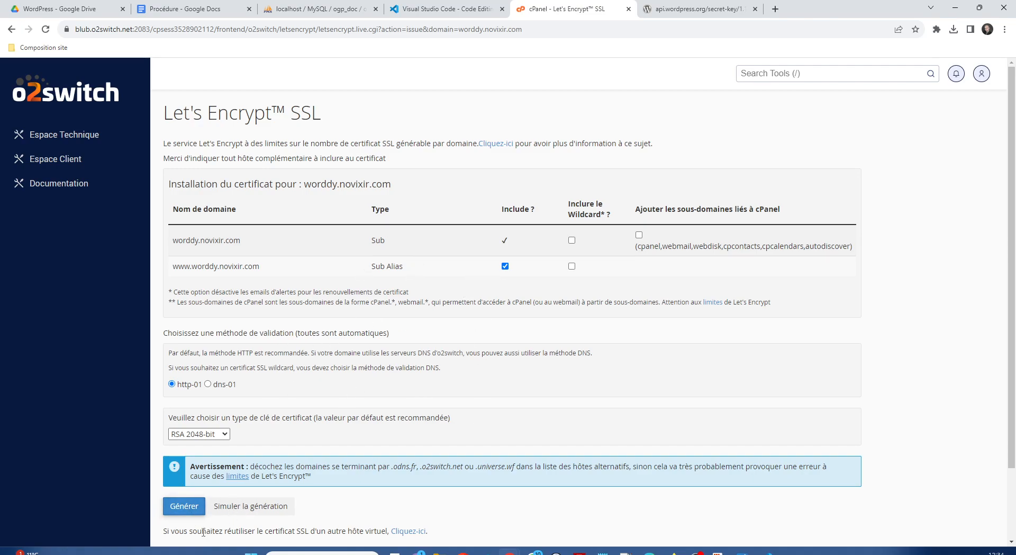
click(192, 507)
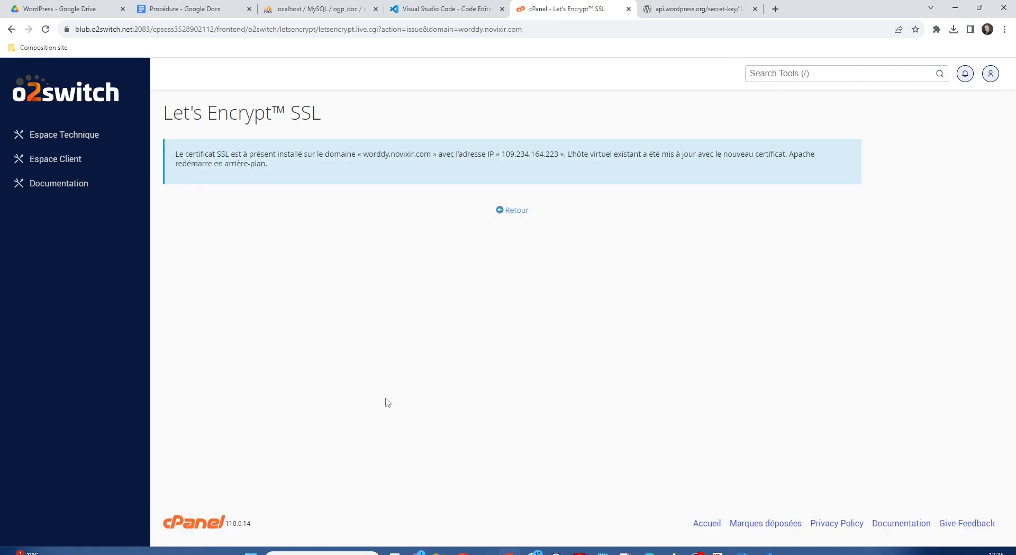
Return to the Let's Encrypt certificate list and check the entry for worddy.novixir.com.
click(520, 212)
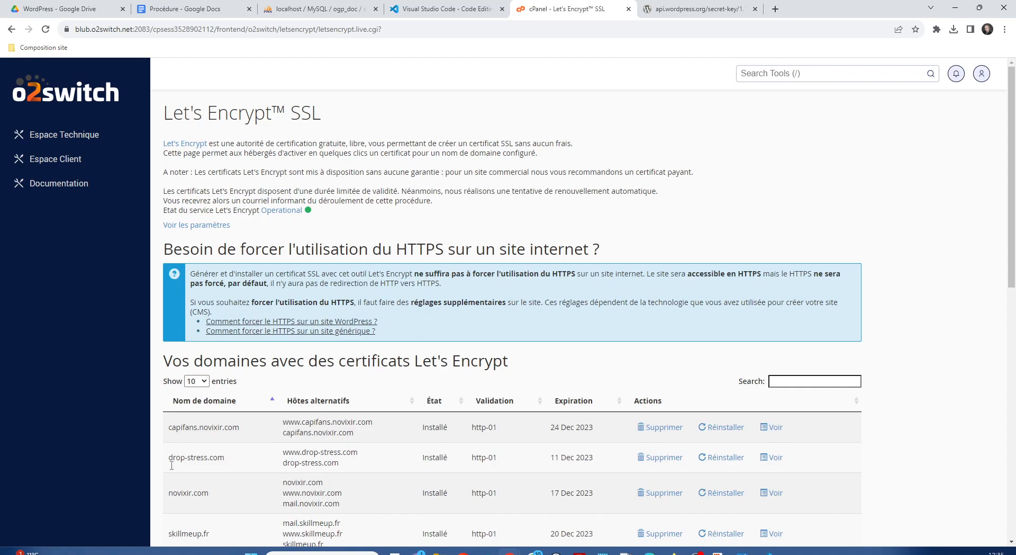
scroll(309, 451, down, 4)
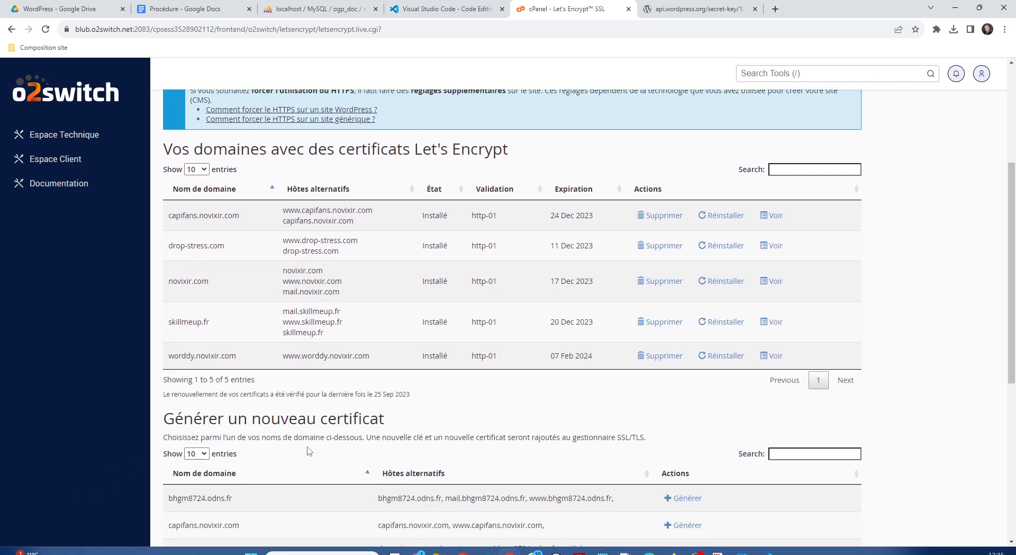
scroll(309, 451, up, 3)
scroll(314, 390, down, 4)
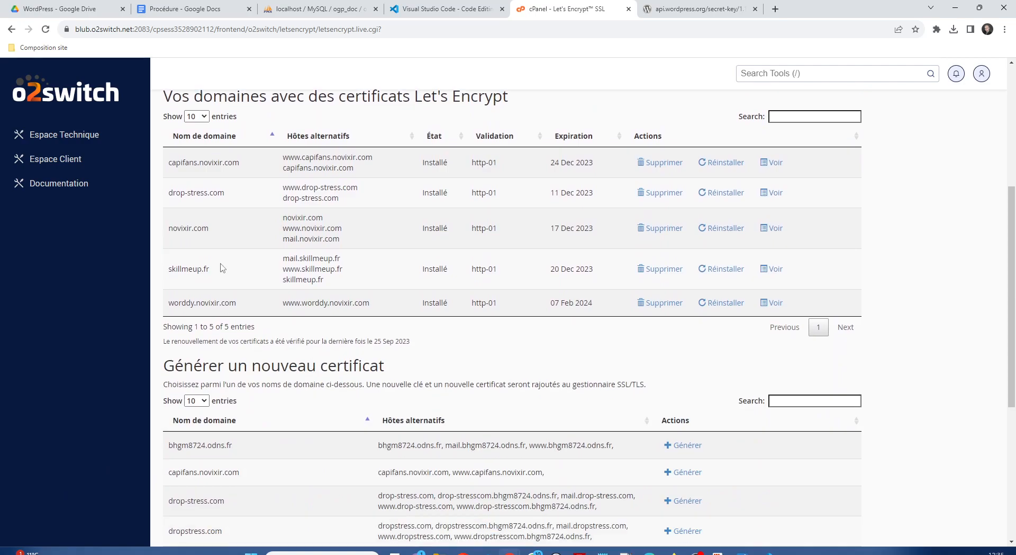
scroll(375, 422, down, 5)
scroll(374, 422, up, 7)
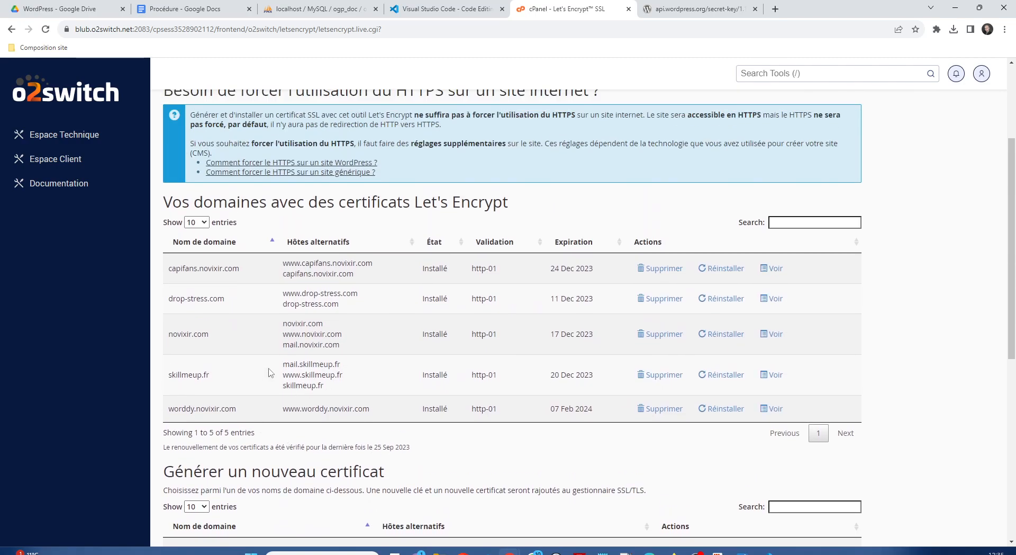
scroll(270, 373, up, 3)
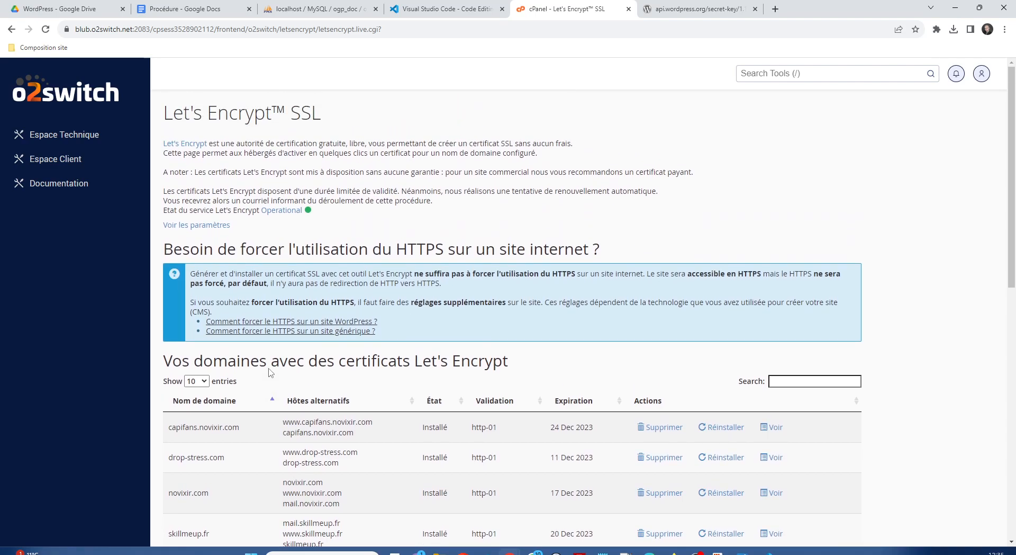
Go back to the Espace Technique overview and look through its tool sections.
click(89, 137)
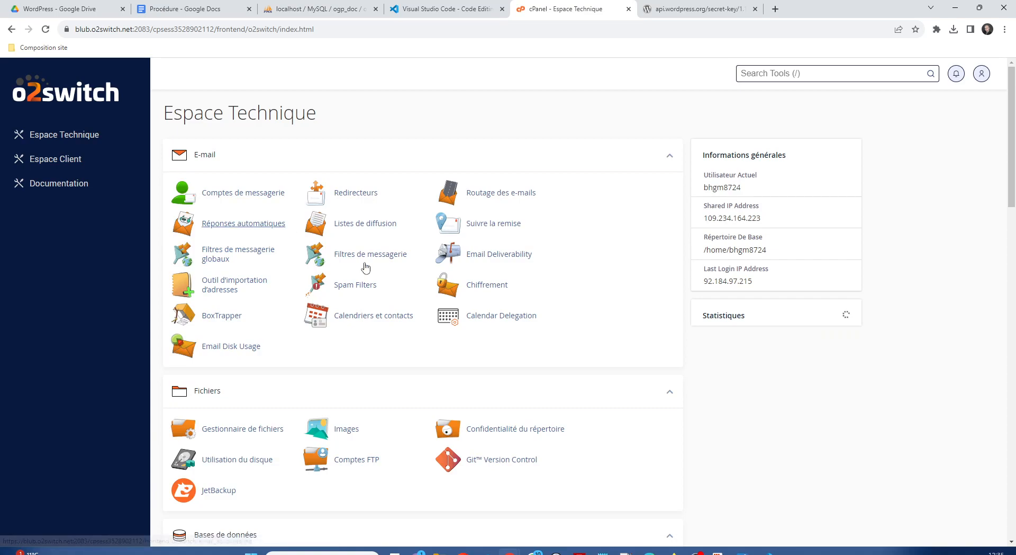
scroll(370, 318, down, 12)
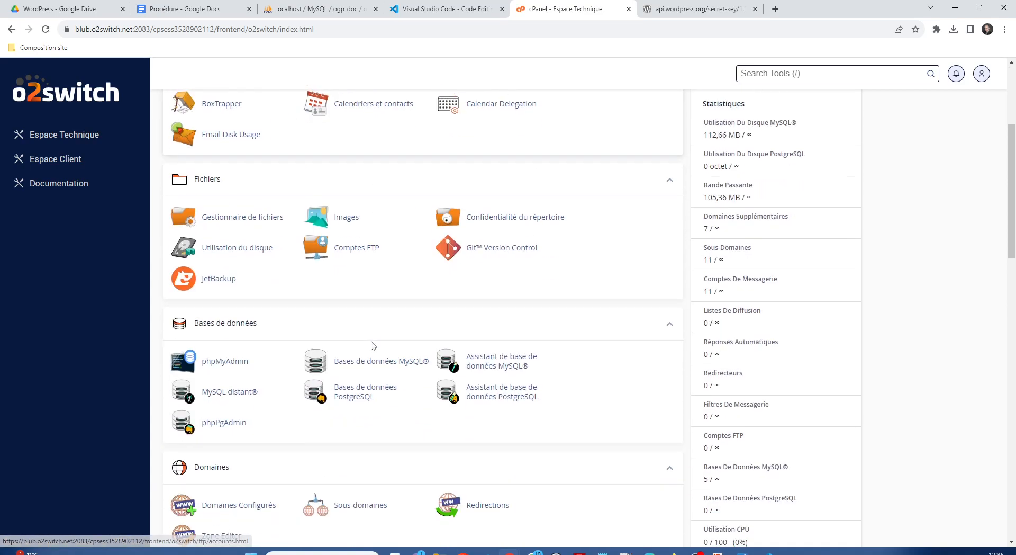
scroll(383, 338, up, 10)
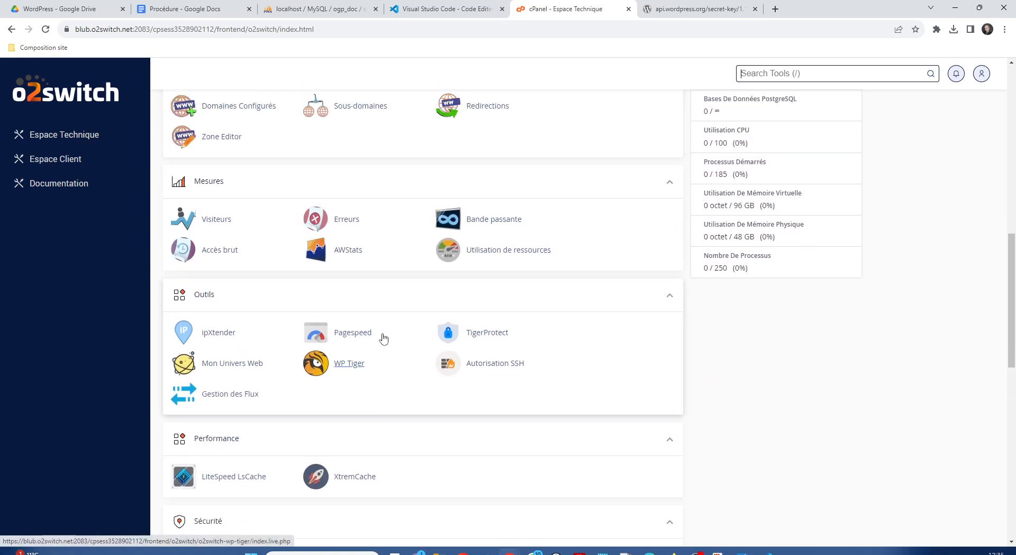
Switch to the Procédure document in Google Docs and read items 28 and 29 on SSL and connecting through the domain name.
click(213, 9)
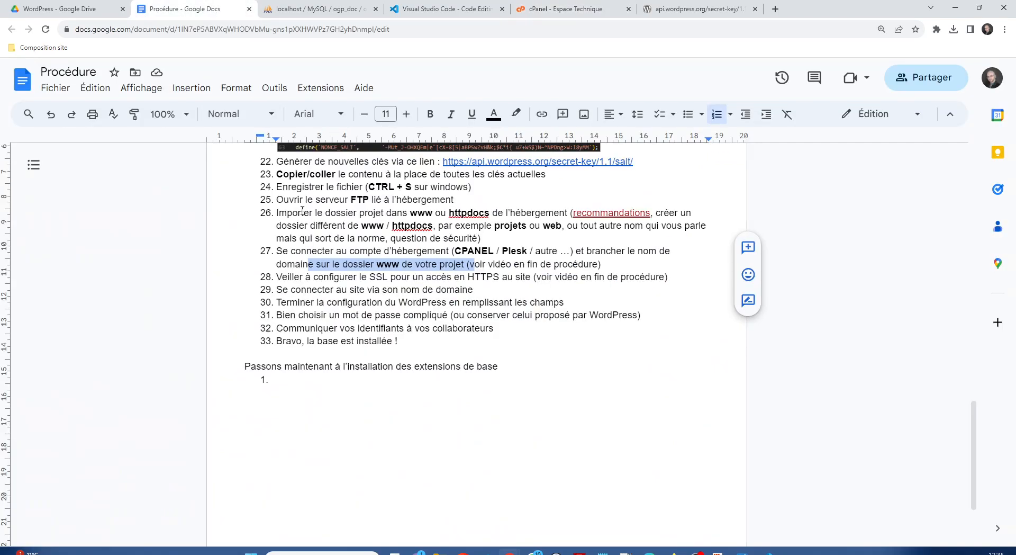
click(285, 275)
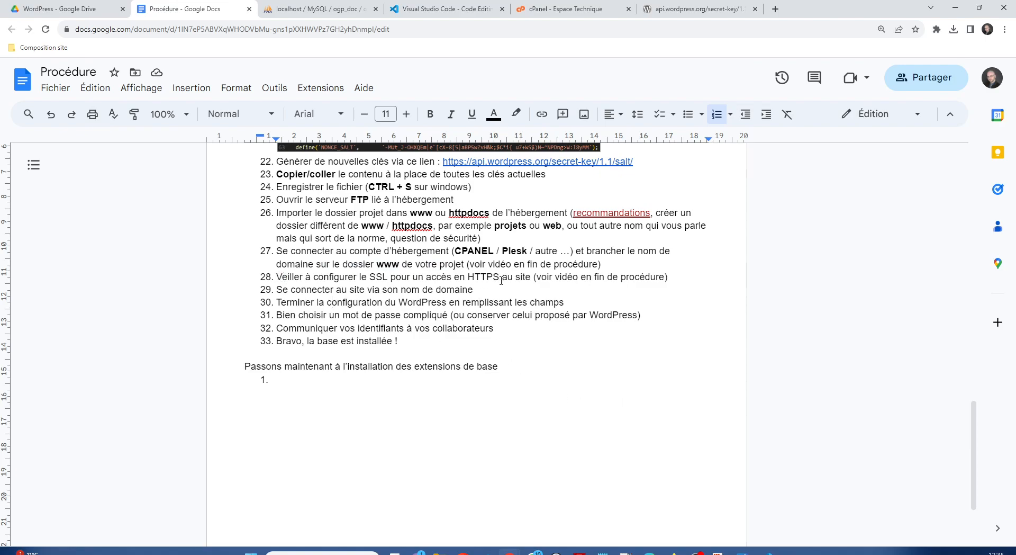
drag(289, 291, 473, 292)
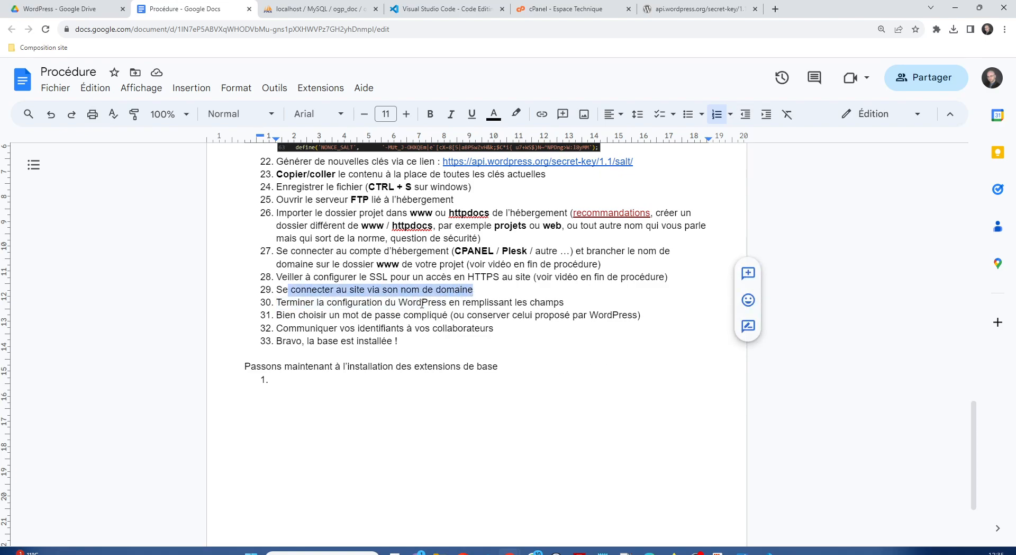
click(444, 328)
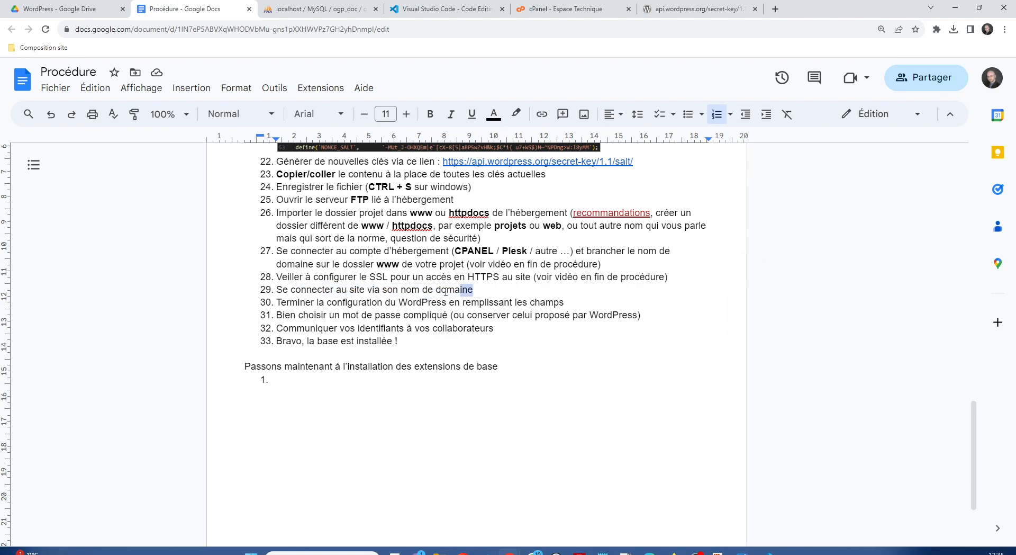
drag(498, 290, 276, 292)
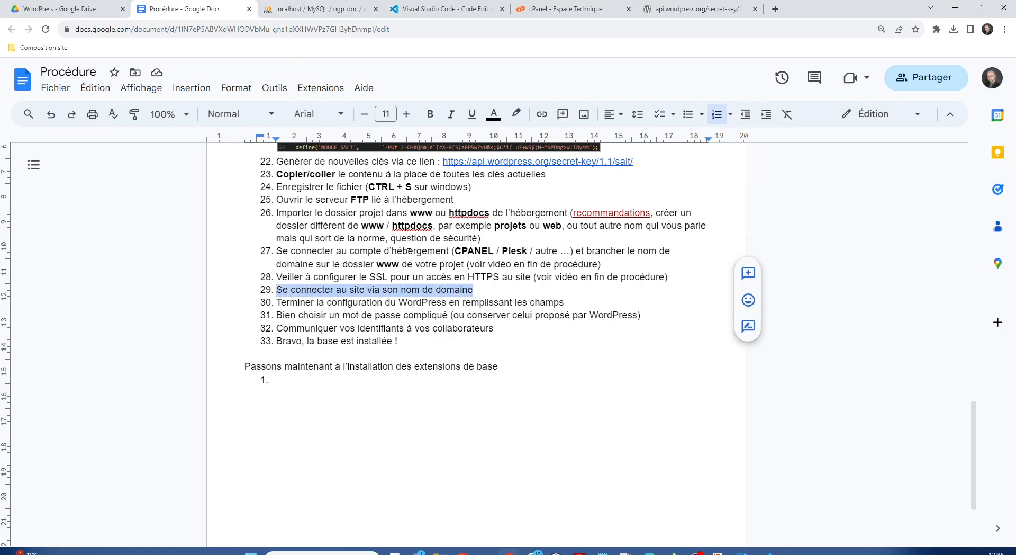
Switch to phpMyAdmin, filter the database list by "worddy" and open the worddy database.
click(321, 8)
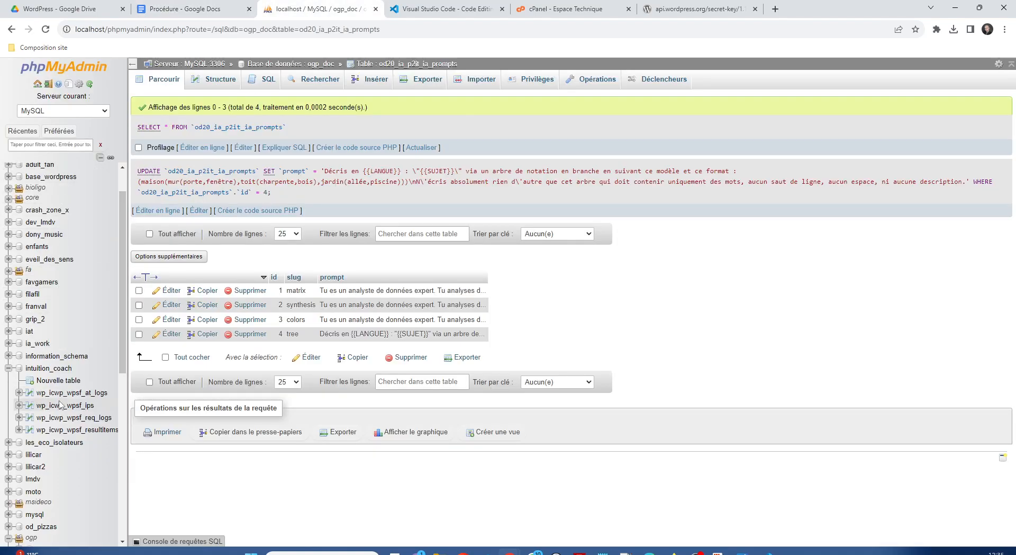
scroll(60, 402, up, 1)
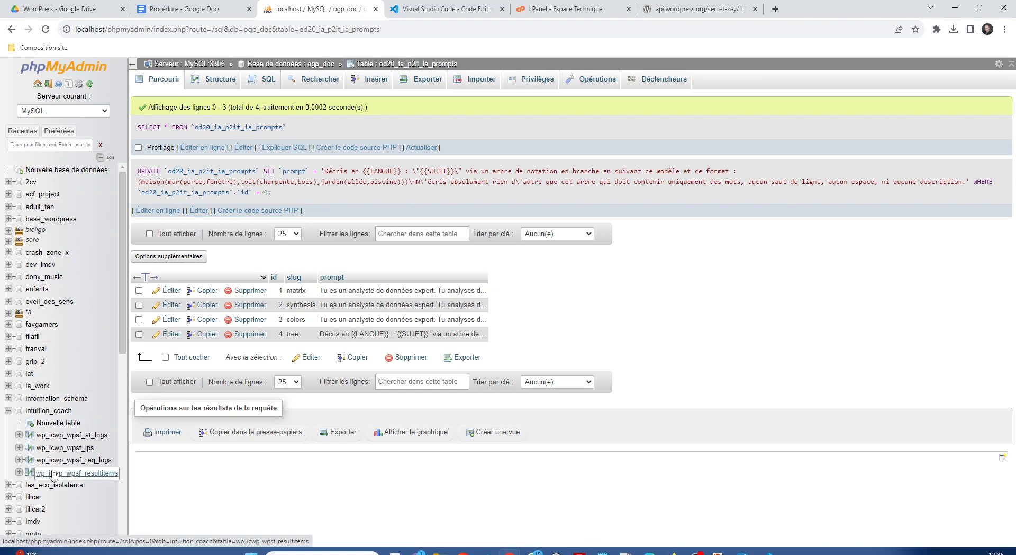
scroll(42, 469, down, 5)
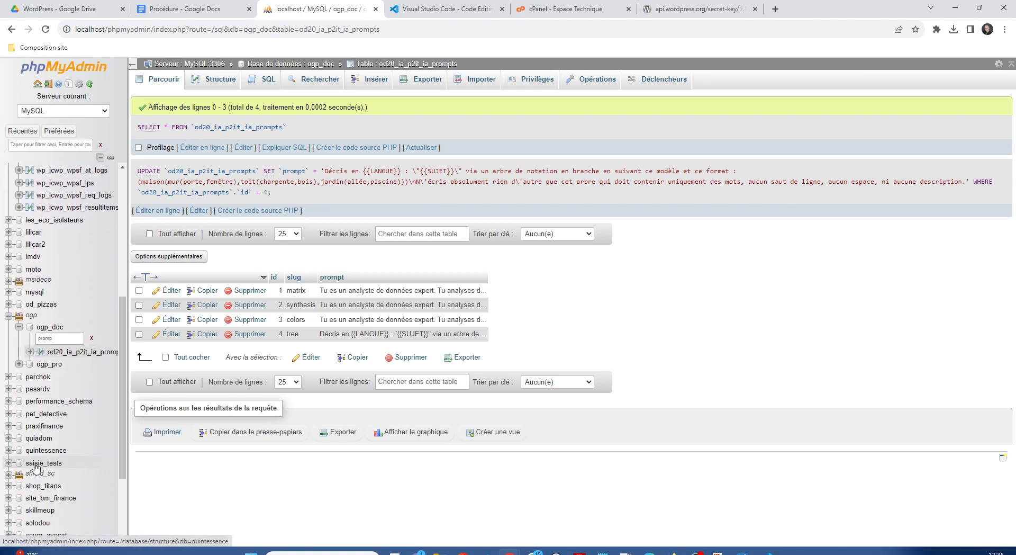
scroll(34, 466, down, 3)
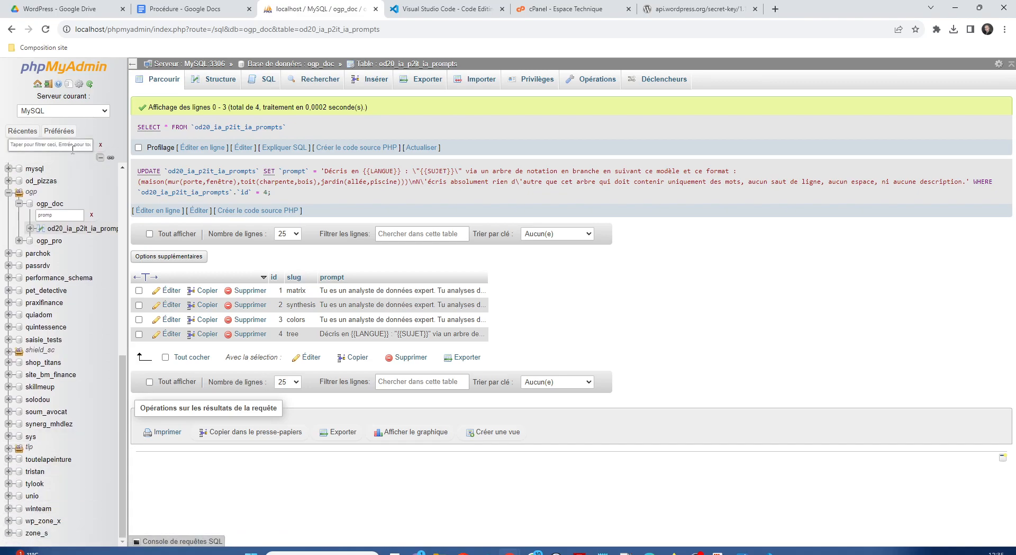
click(164, 79)
click(282, 64)
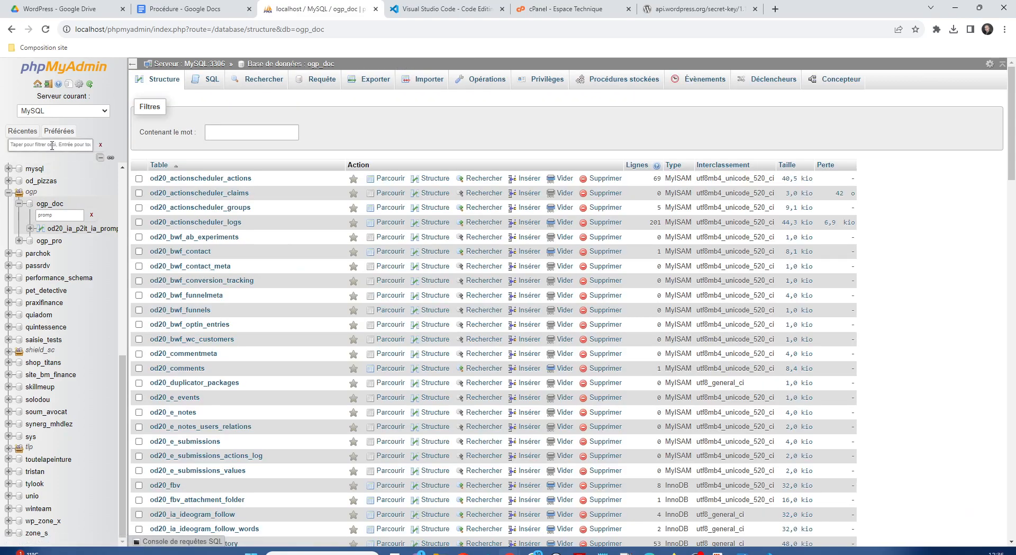
click(52, 145)
text(worddy)
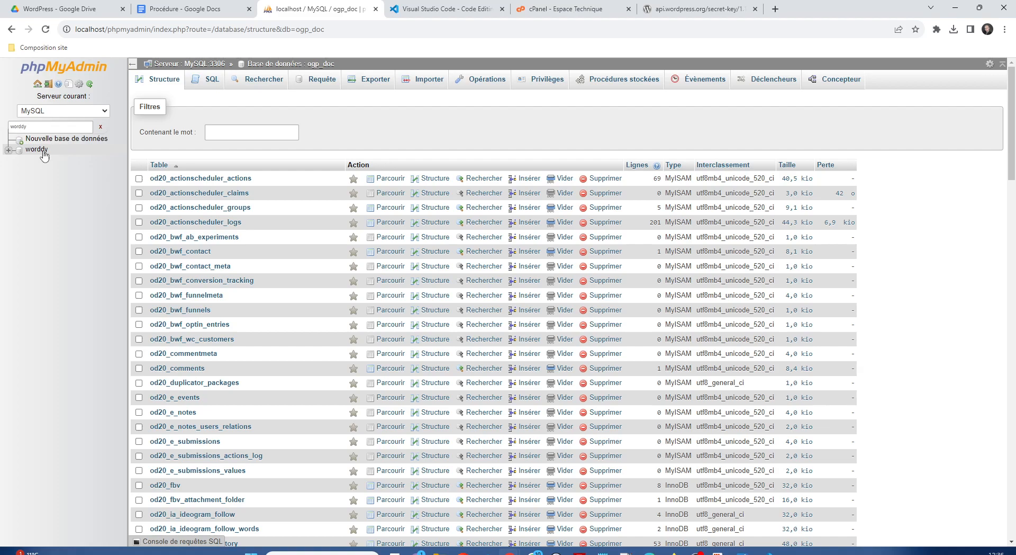
click(38, 151)
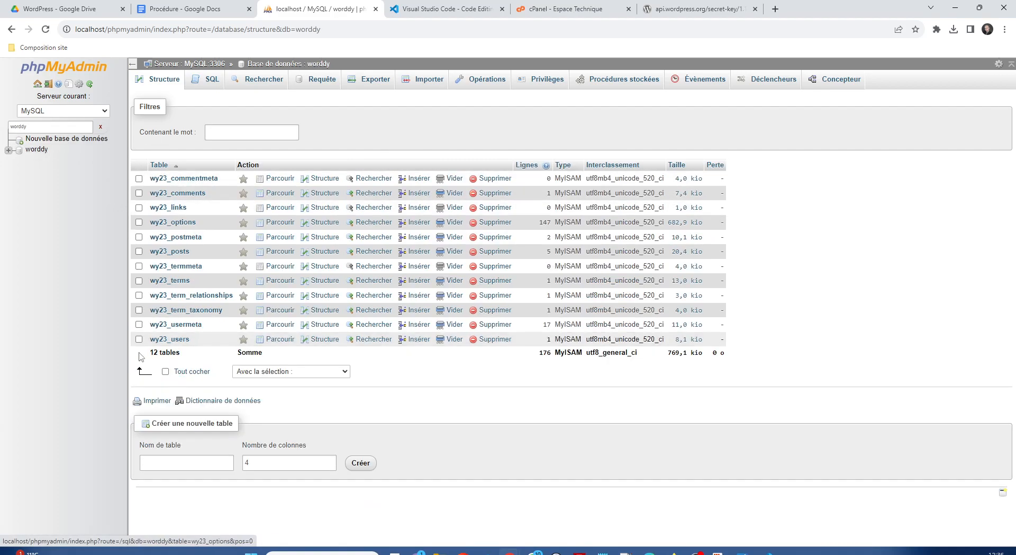
Delete all the wy23_ tables from the worddy database and confirm the removal.
click(175, 372)
click(298, 371)
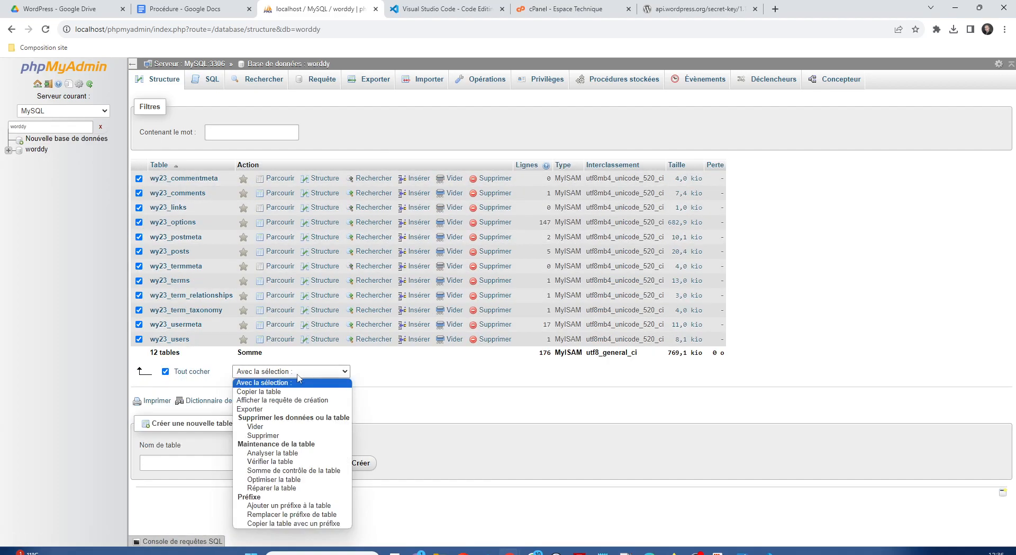
click(272, 435)
click(966, 143)
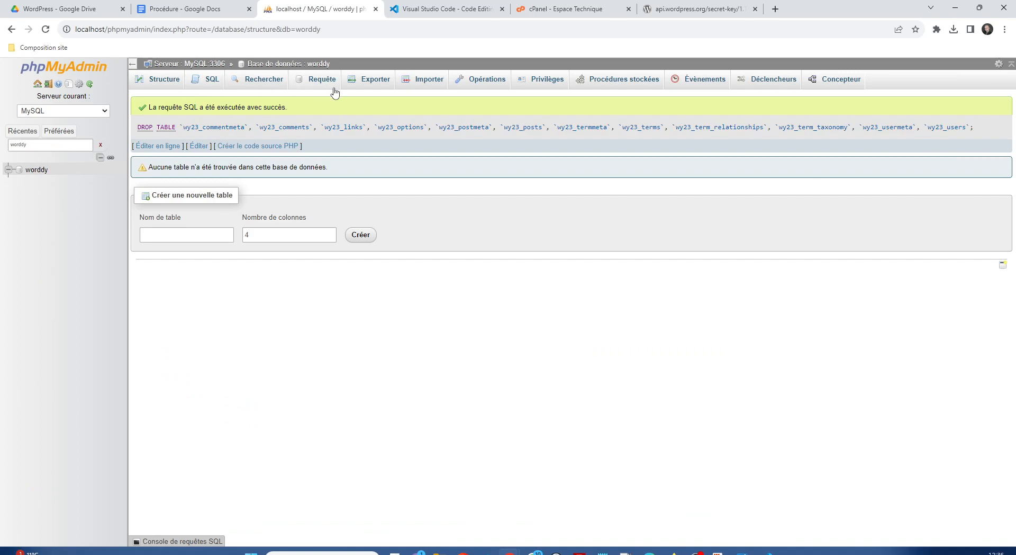
click(775, 9)
text(wordy)
key(BackSpace)
text(dy.)
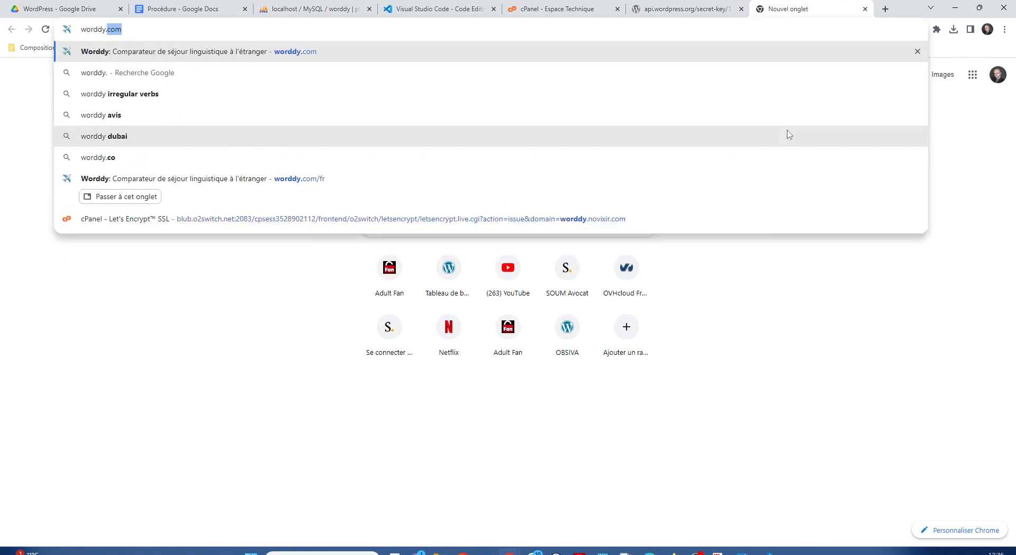
text(local)
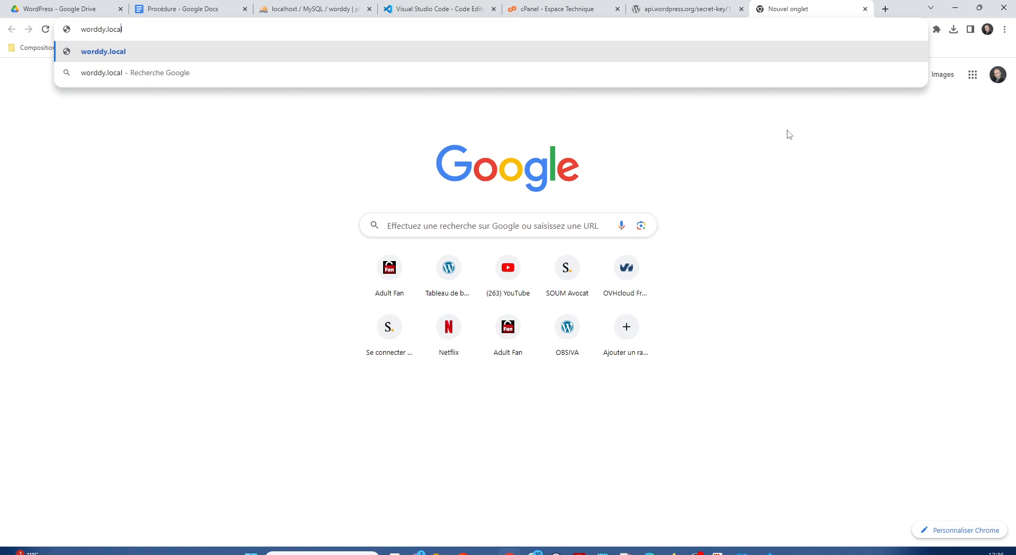
text(htt)
text(p://)
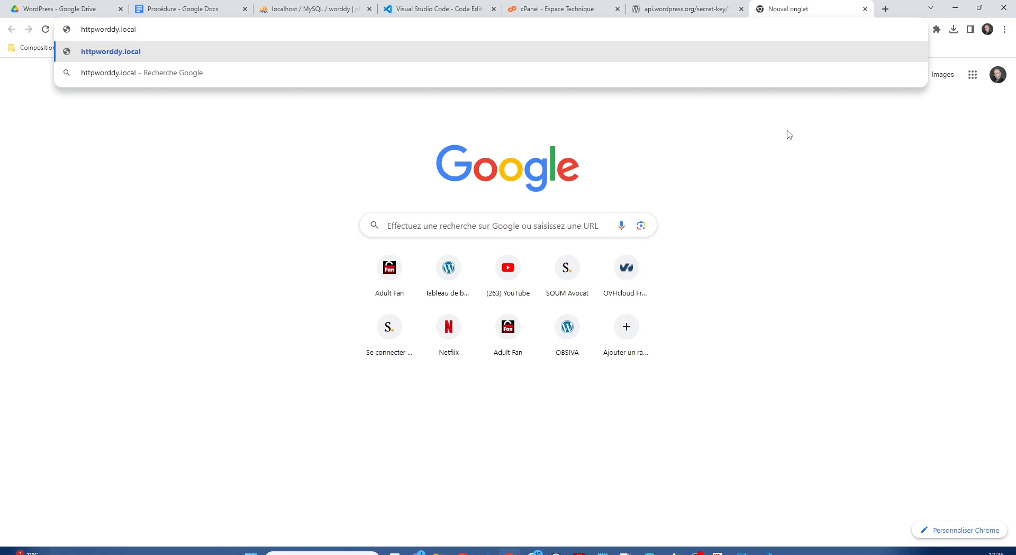
key(ctrl+a)
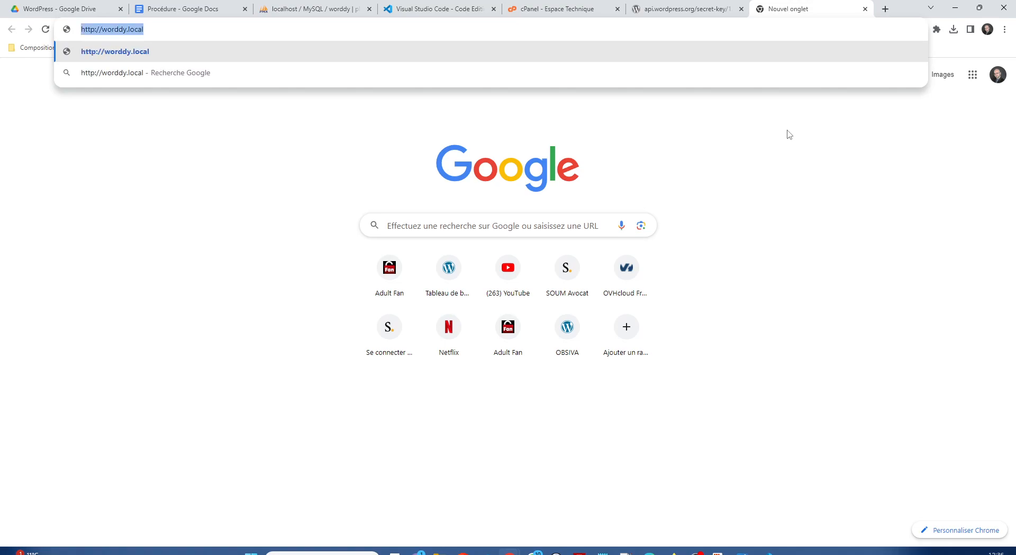
key(Return)
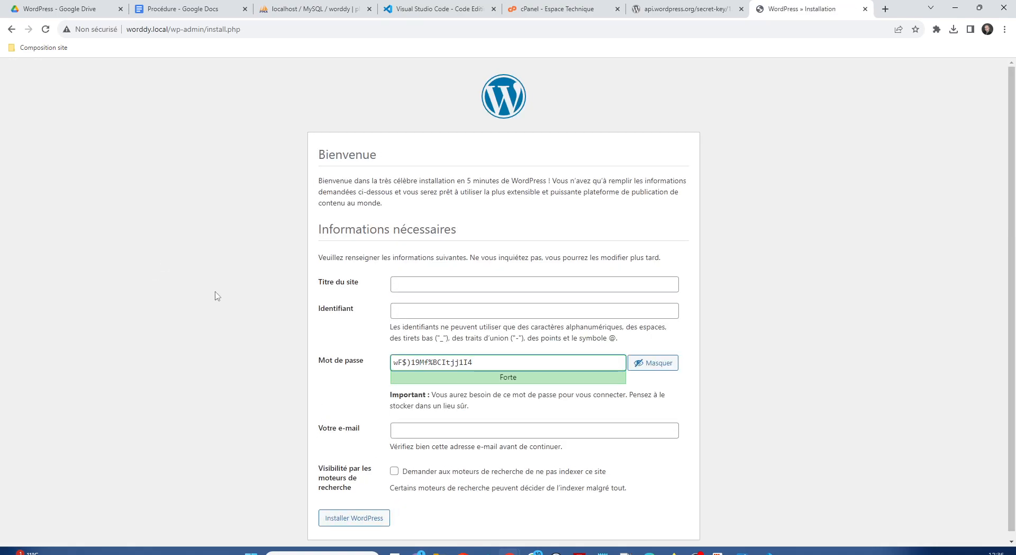
Fill in the WordPress installation form with the site title Worddy and the username Novixir.
scroll(225, 324, down, 1)
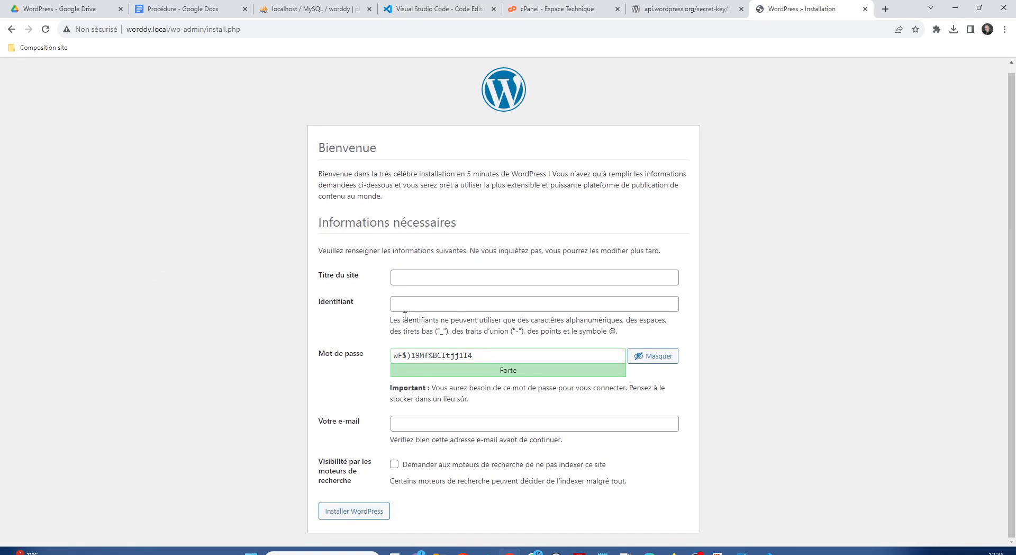
click(396, 279)
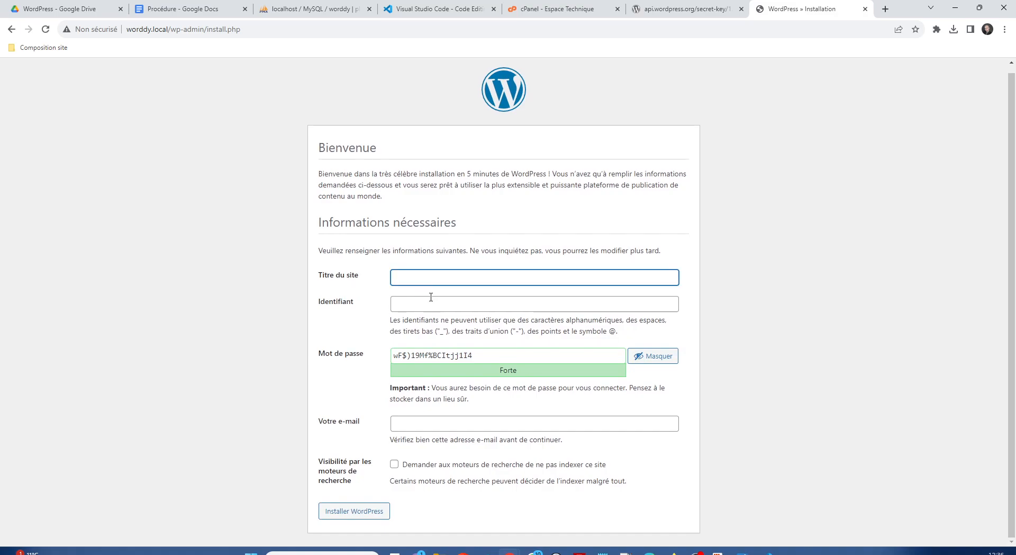
text(Worddy)
click(437, 302)
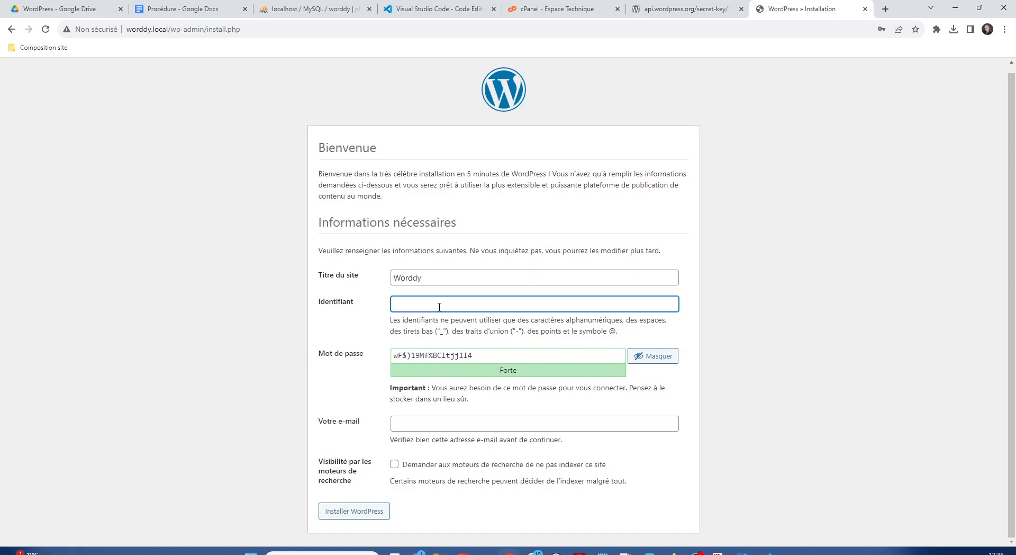
text(Novixir)
Mask the installation form's password and replace the suggested one by pasting the administrator's own password.
click(662, 356)
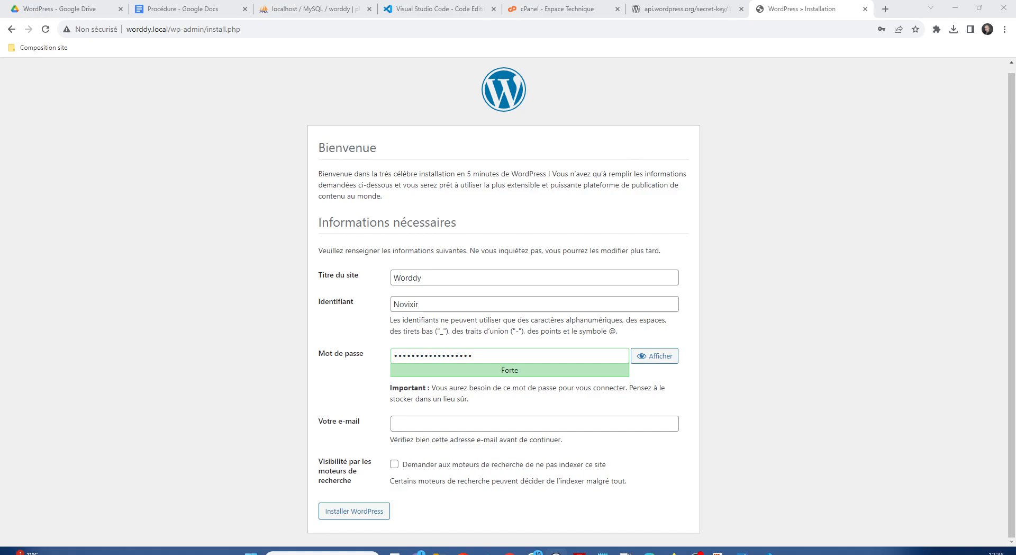
click(492, 356)
key(ctrl+a)
key(ctrl+v)
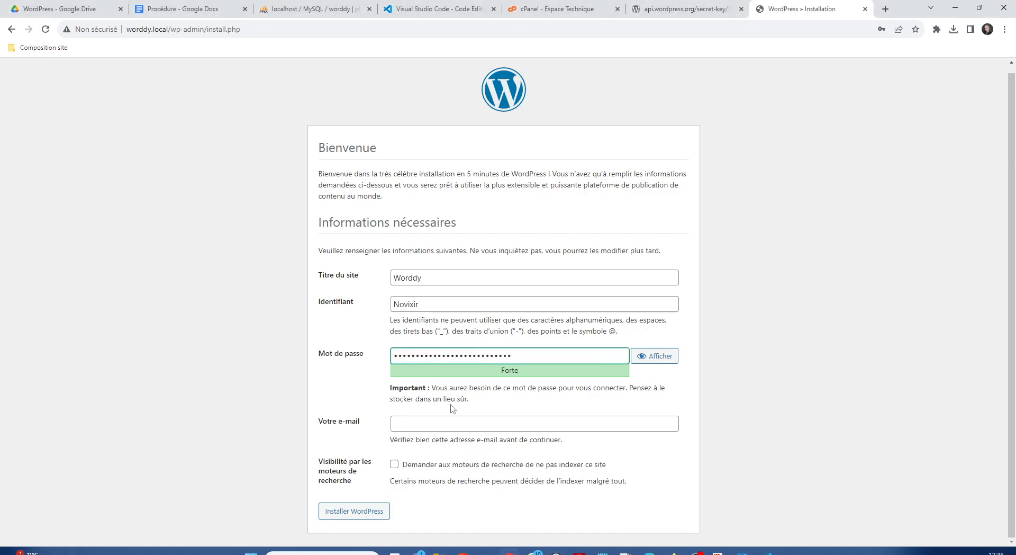
Fill in the administrator's e-mail address in the installation form using the saved suggestion.
click(447, 423)
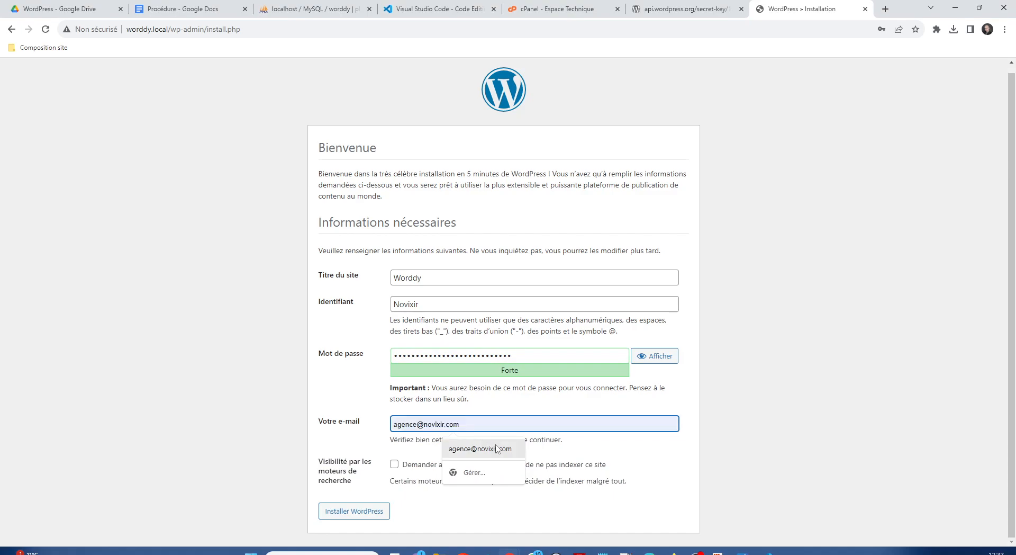
click(480, 449)
click(340, 399)
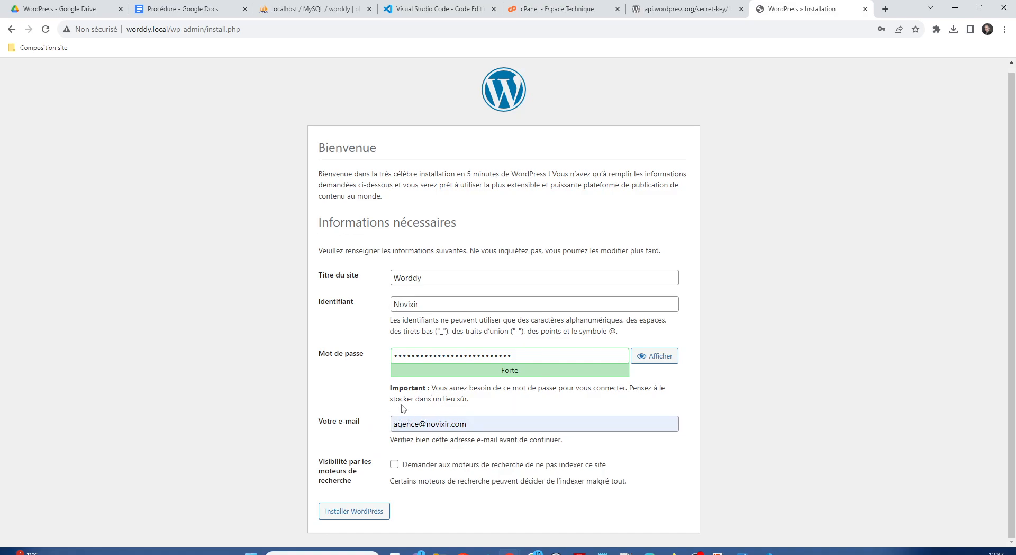
drag(497, 422, 343, 408)
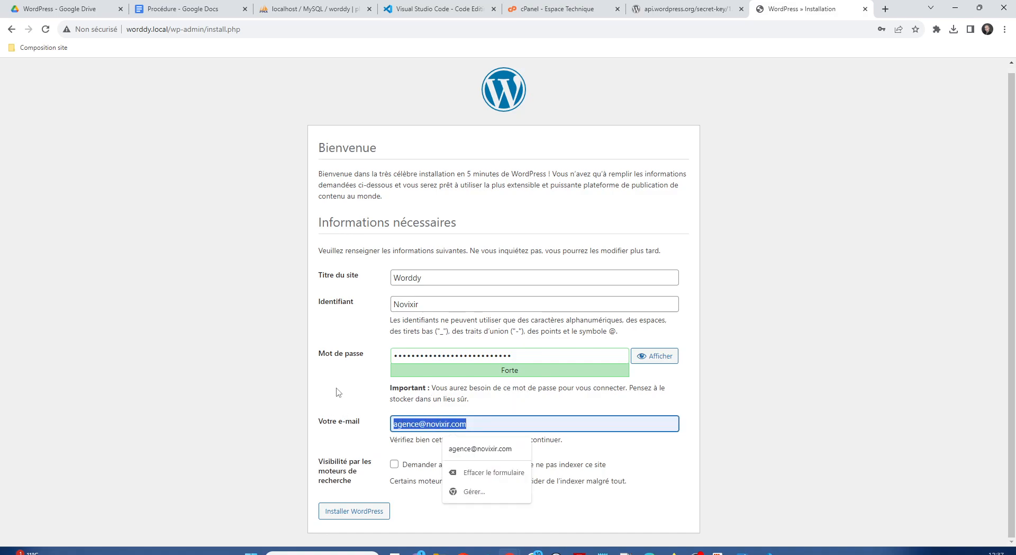
click(334, 396)
Ask search engines not to index the site and run the WordPress installation.
click(395, 464)
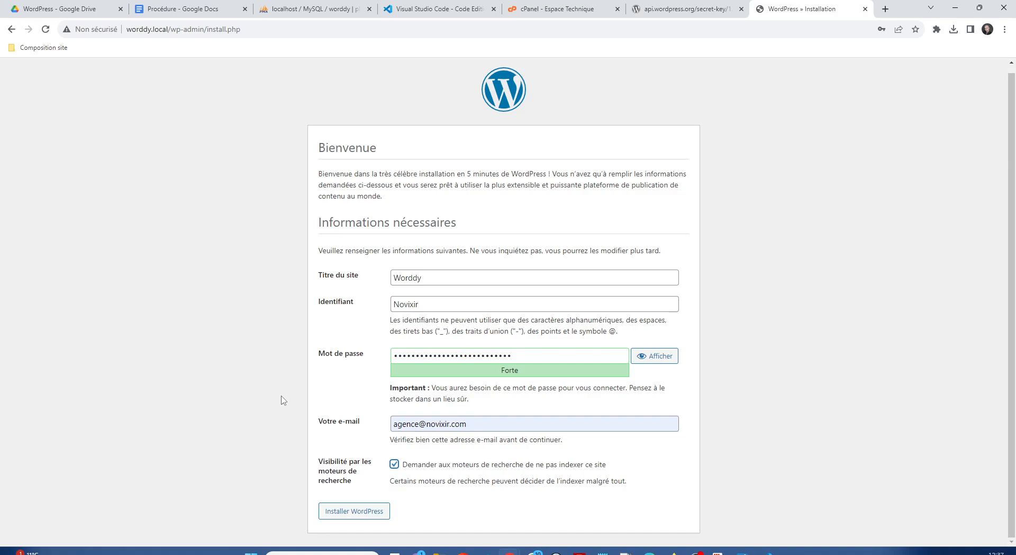
drag(442, 480, 657, 483)
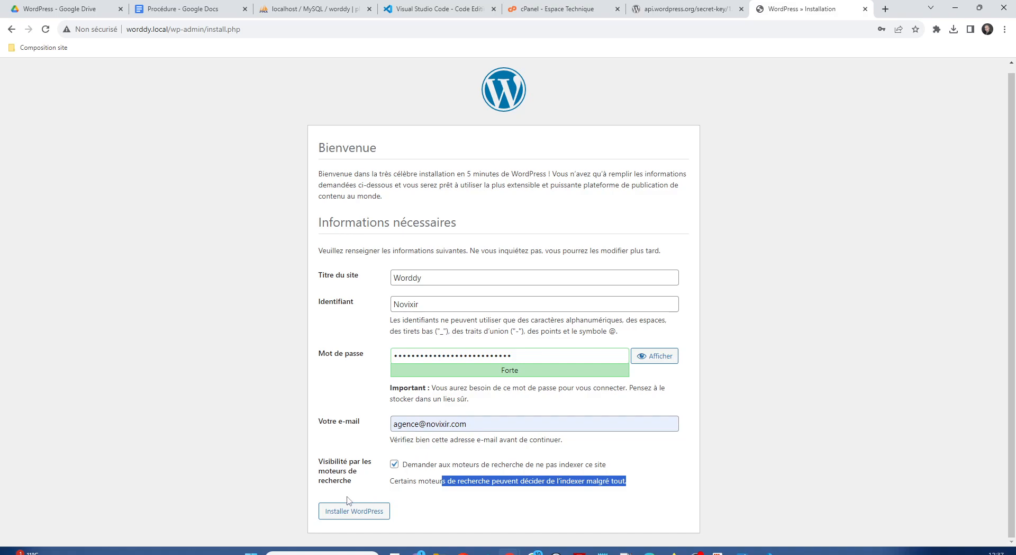
click(346, 513)
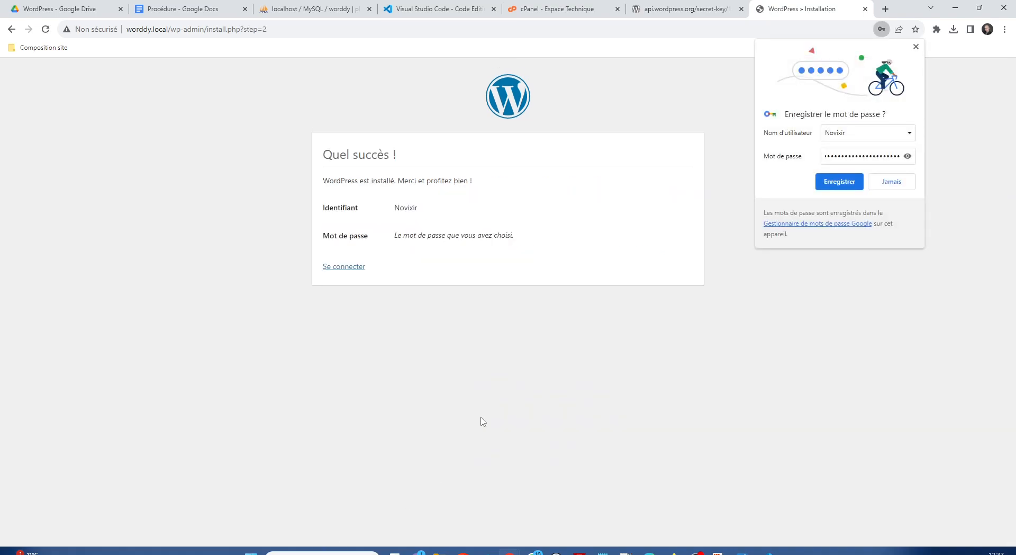
Go to the WordPress login page and dismiss the browser's offer to save the password.
click(345, 269)
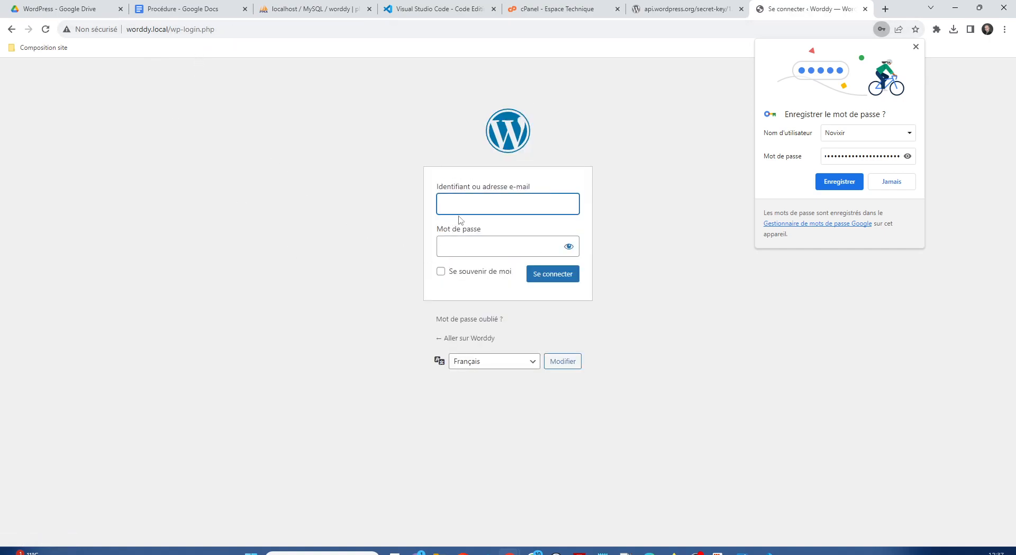
click(822, 347)
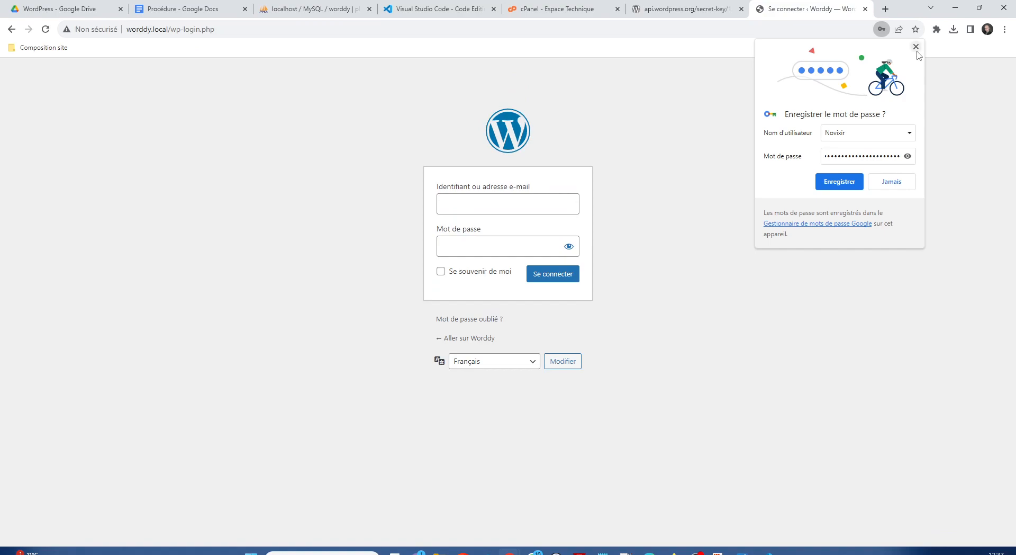
click(916, 47)
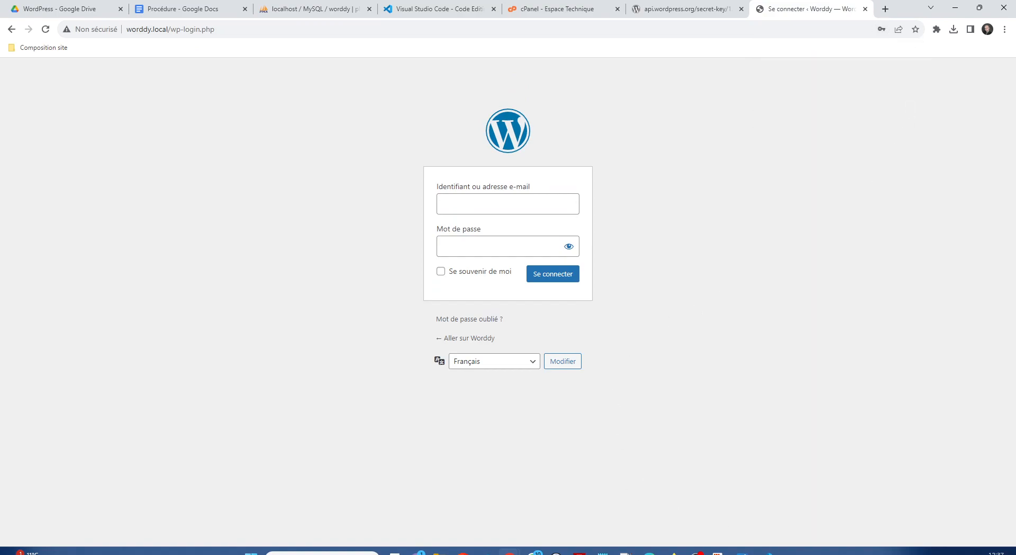
mouse_move(742, 552)
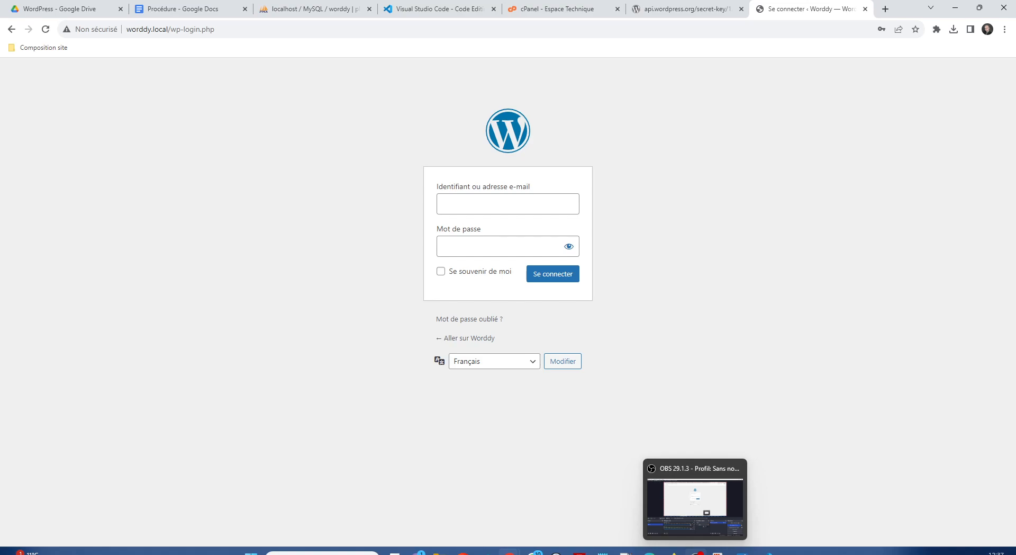
click(556, 553)
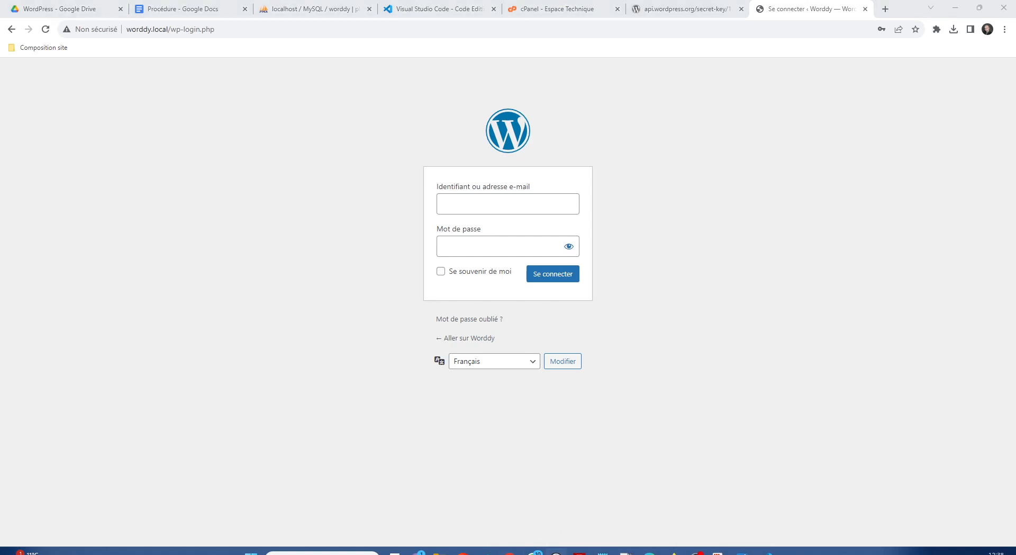
click(507, 199)
text(novixir)
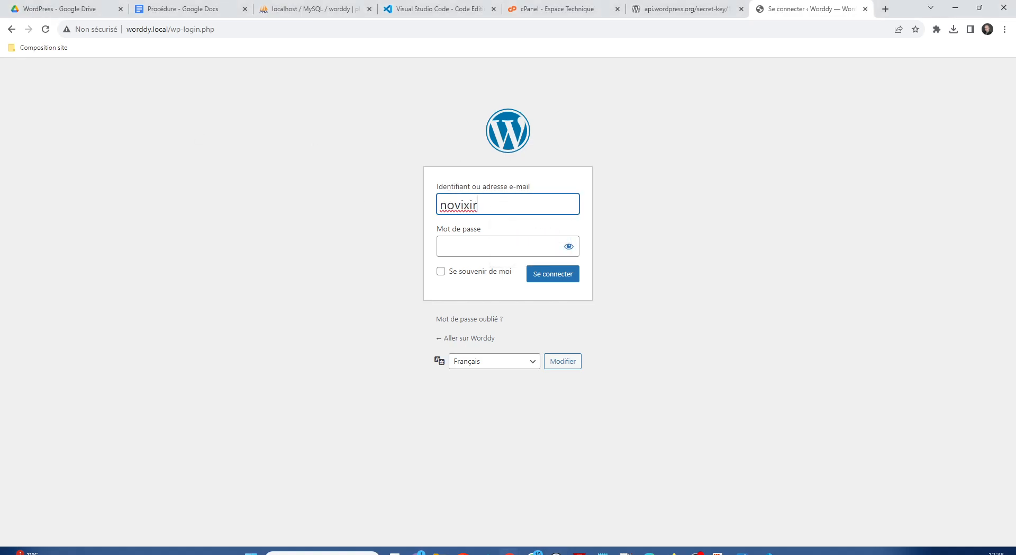
click(526, 246)
key(ctrl+v)
click(573, 276)
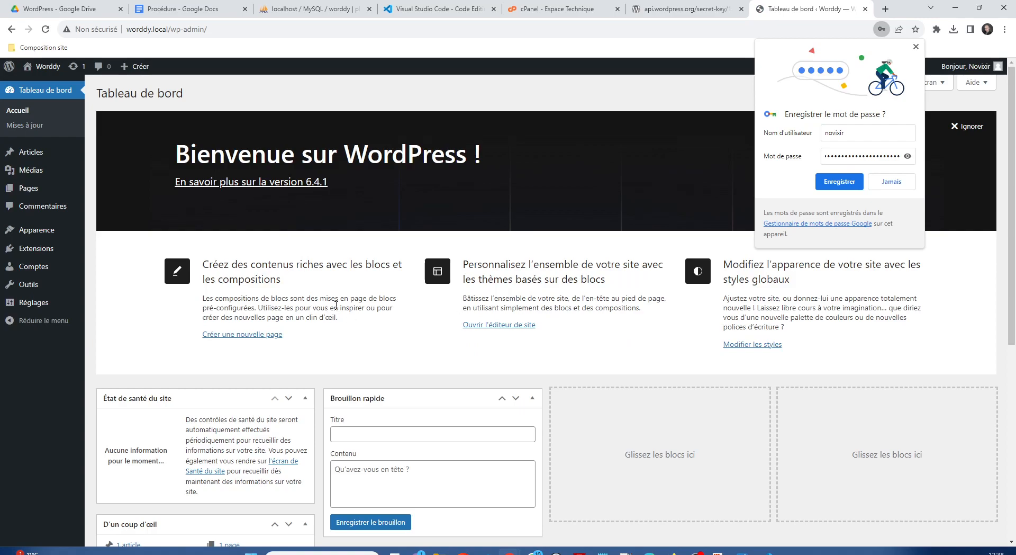
Apply the bulk action Désactiver to the Akismet Anti-spam and Hello Dolly extensions and save the site login in the browser.
click(32, 250)
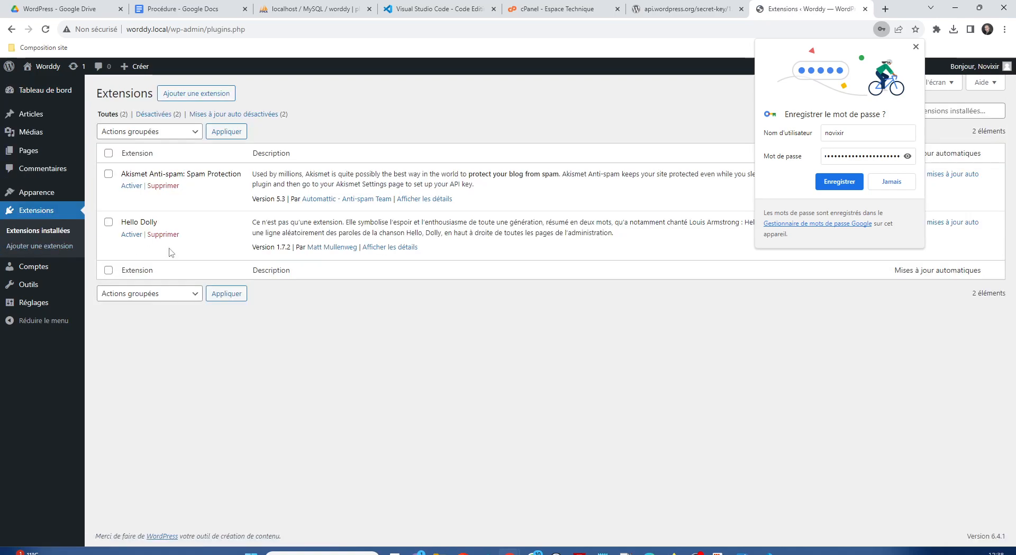
click(109, 174)
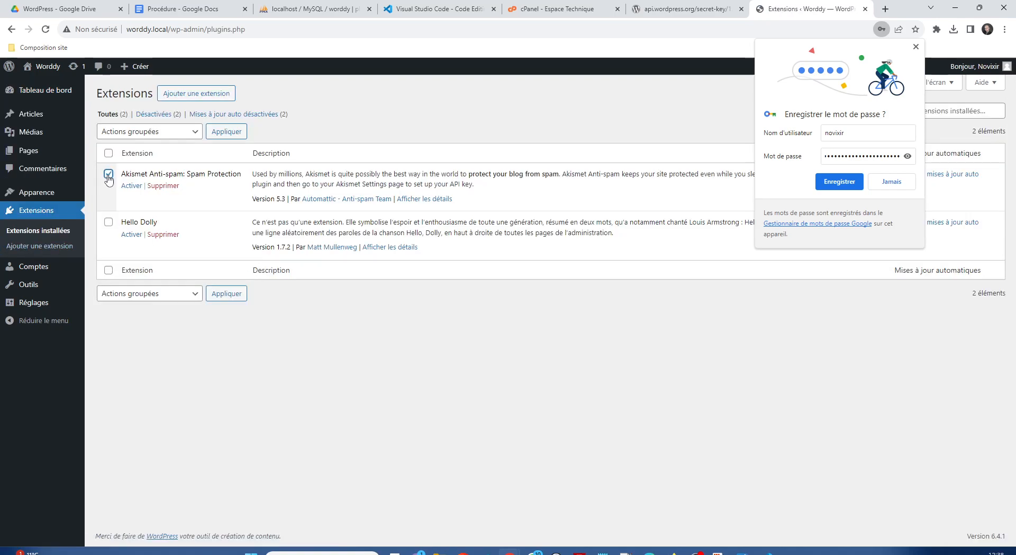
click(109, 222)
click(157, 295)
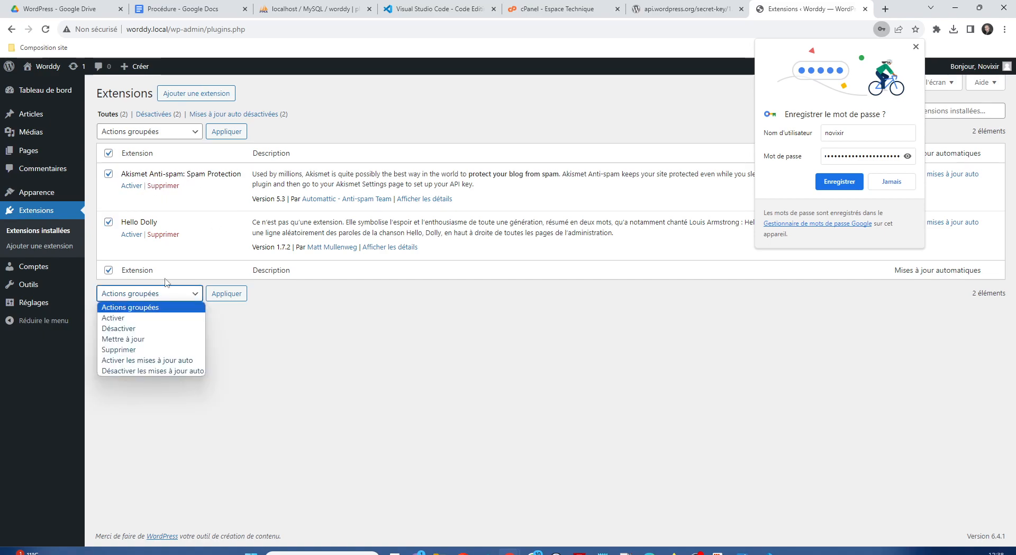
click(128, 329)
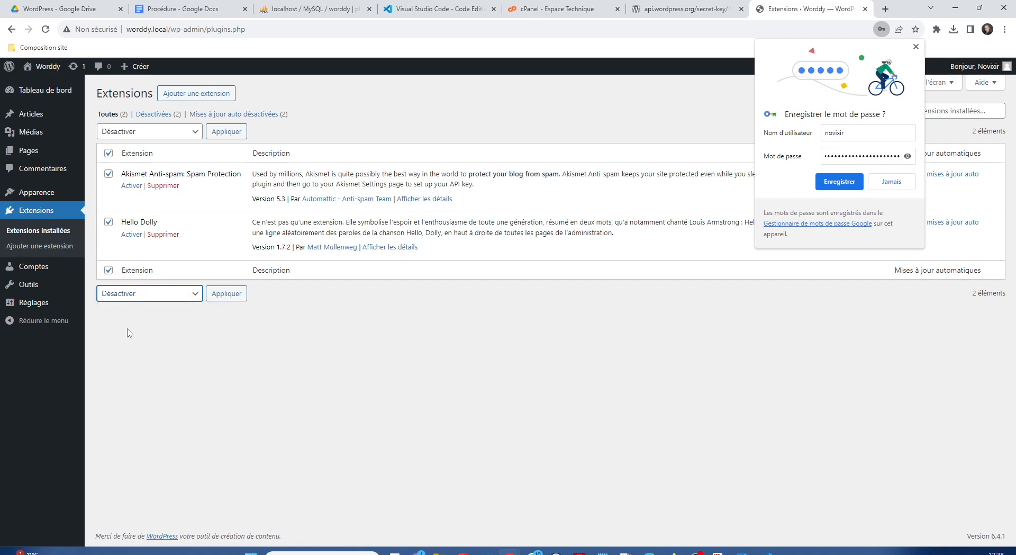
click(226, 294)
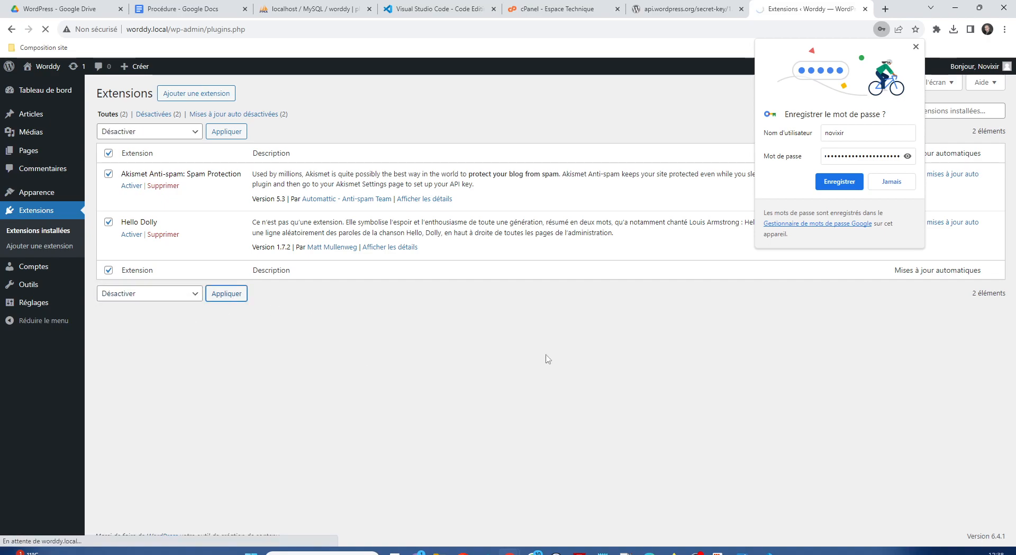
click(840, 181)
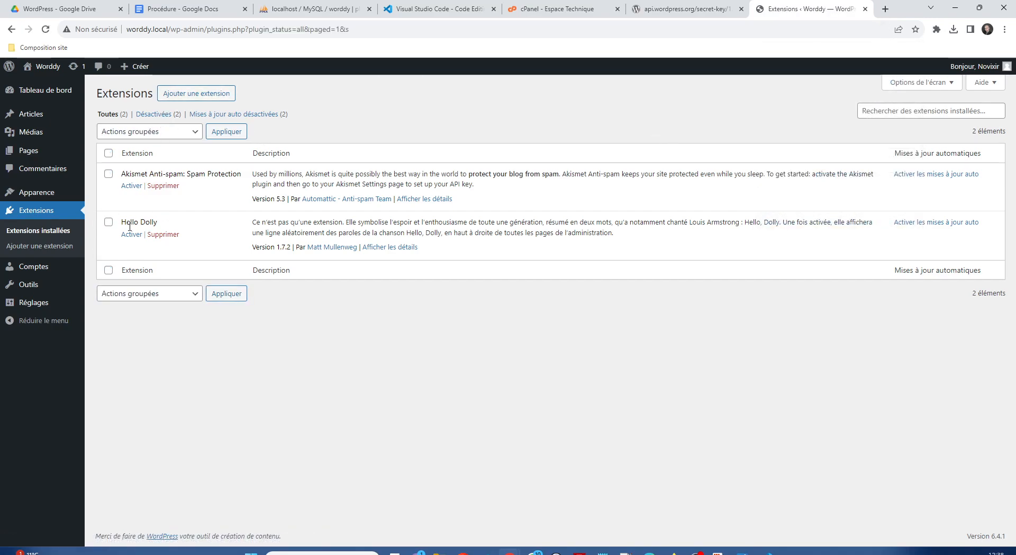
Delete the Akismet Anti-spam and Hello Dolly extensions, confirming each deletion.
click(163, 185)
click(553, 100)
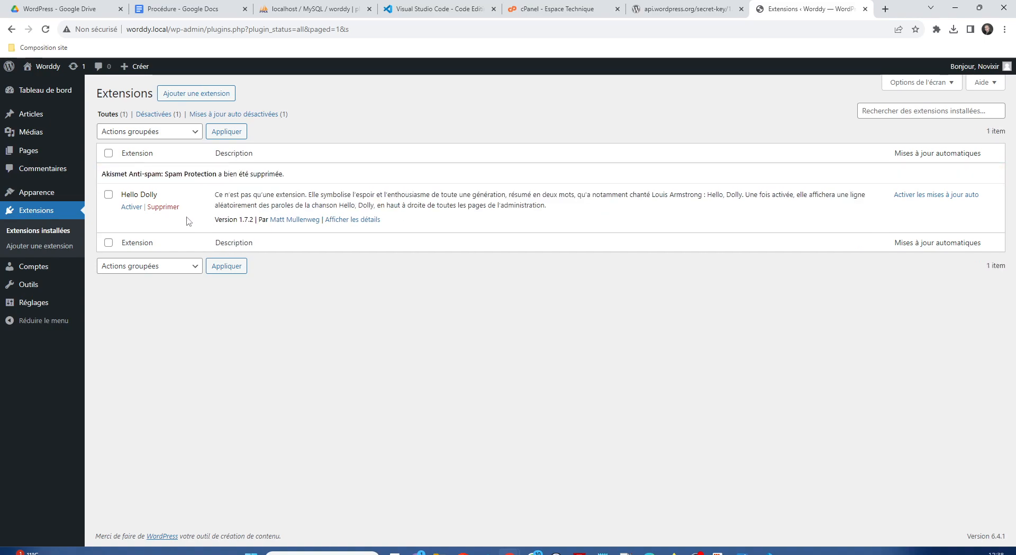
click(168, 207)
click(551, 91)
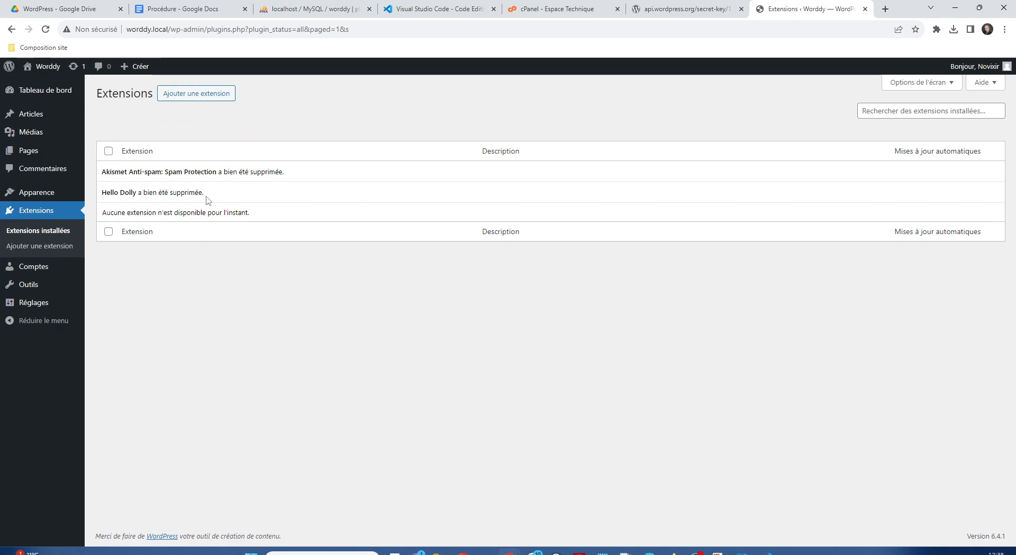
Search the extensions to add for Woocommerce and install the WooCommerce extension by Automattic.
click(204, 97)
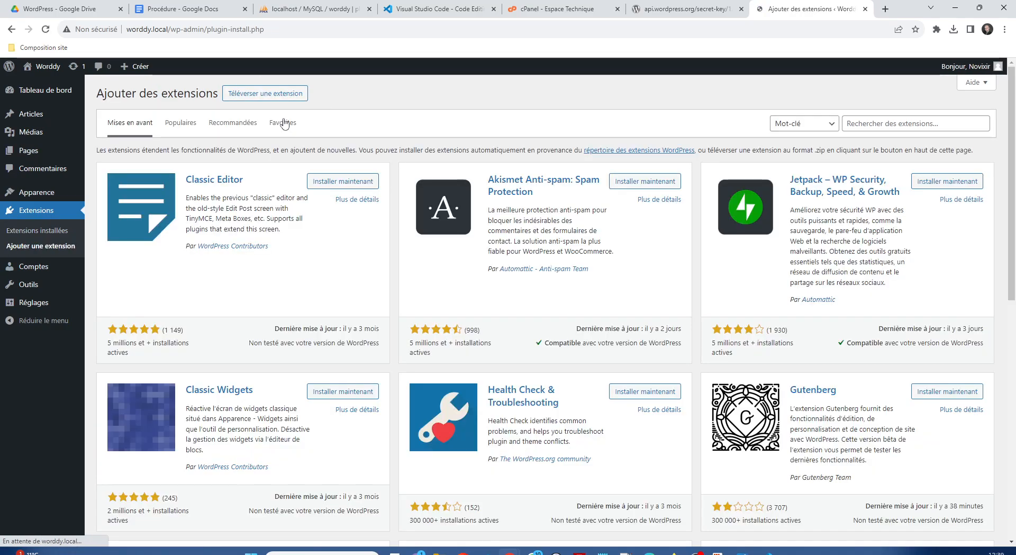
click(873, 126)
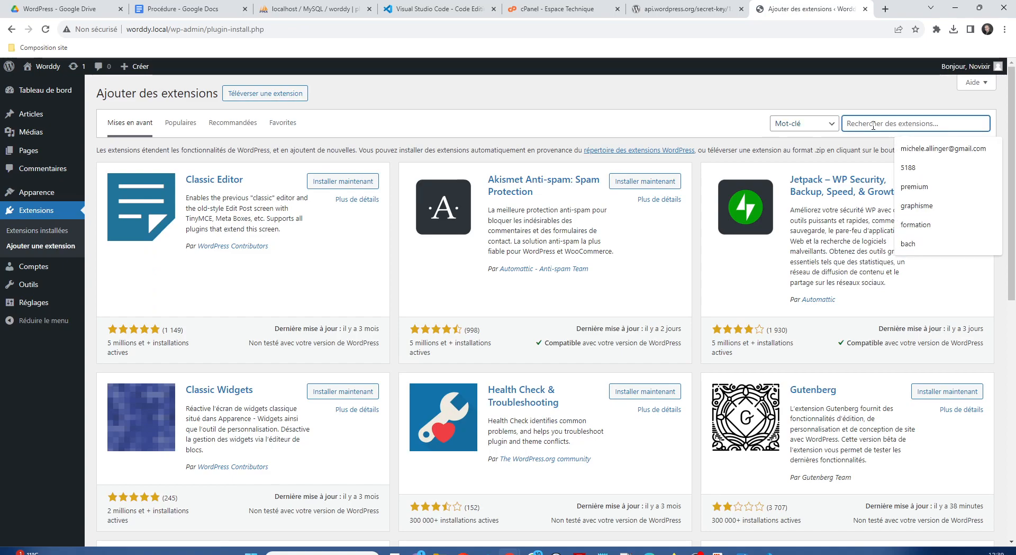
text(Woocommerce)
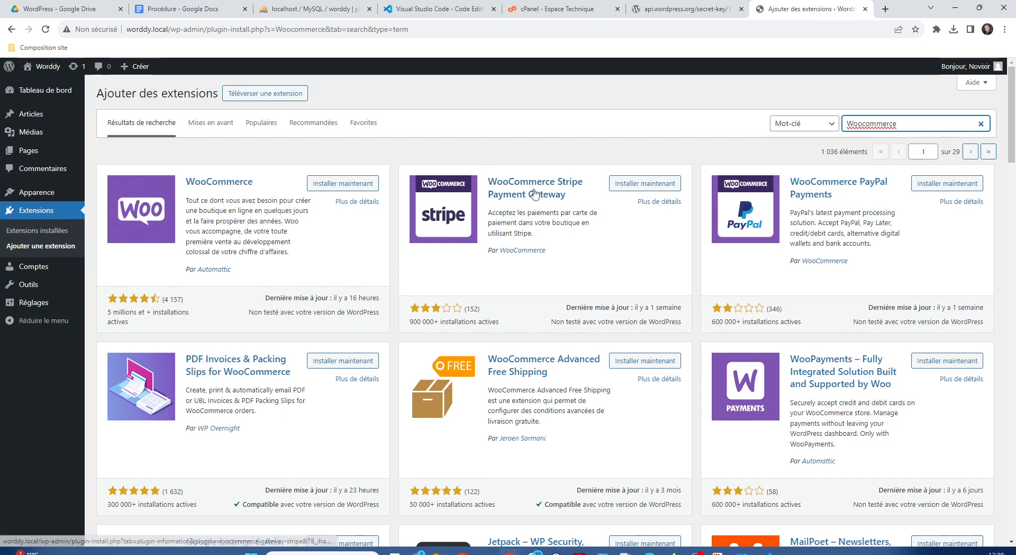
click(353, 185)
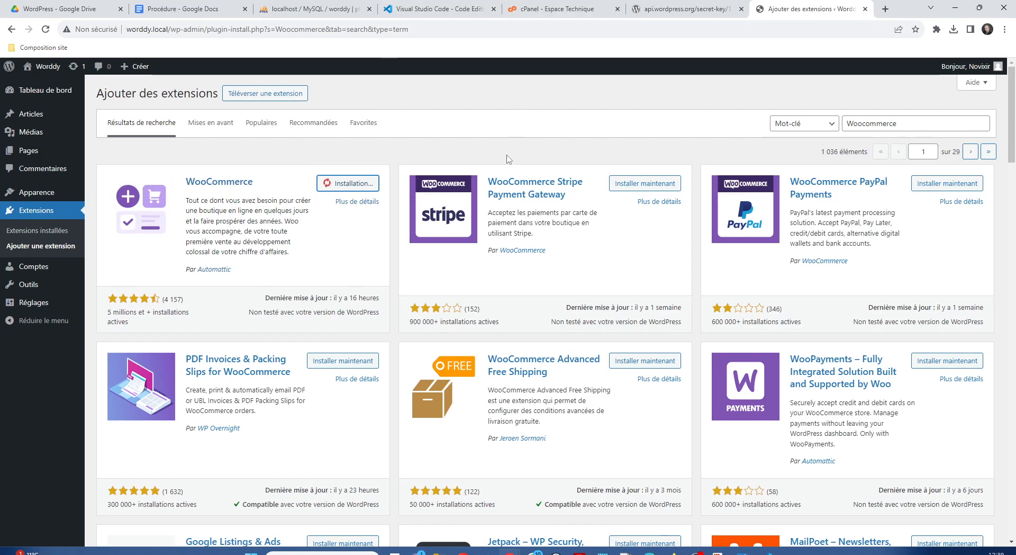
scroll(438, 301, down, 3)
scroll(374, 303, up, 3)
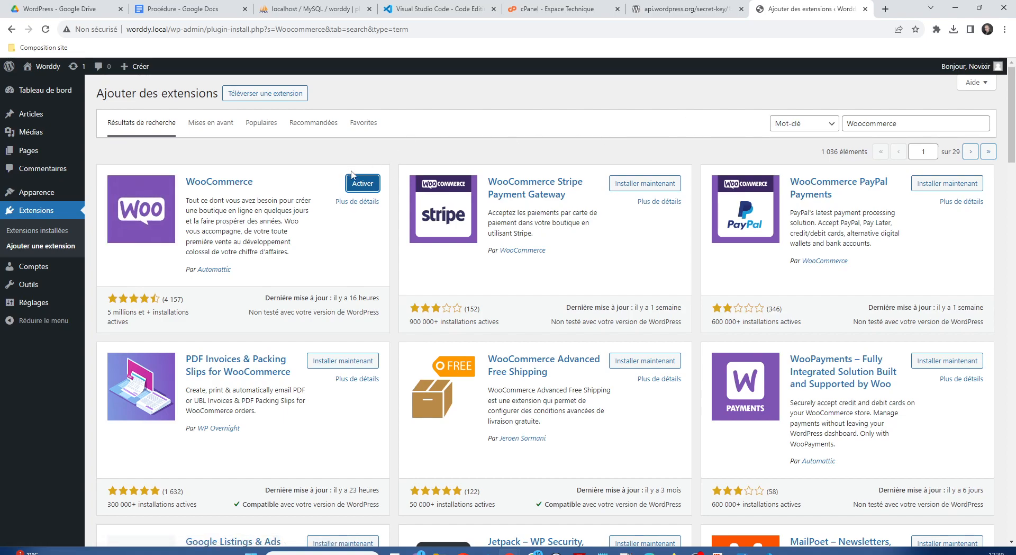
Search the extensions for Elementor and install Elementor Website Builder.
double_click(909, 122)
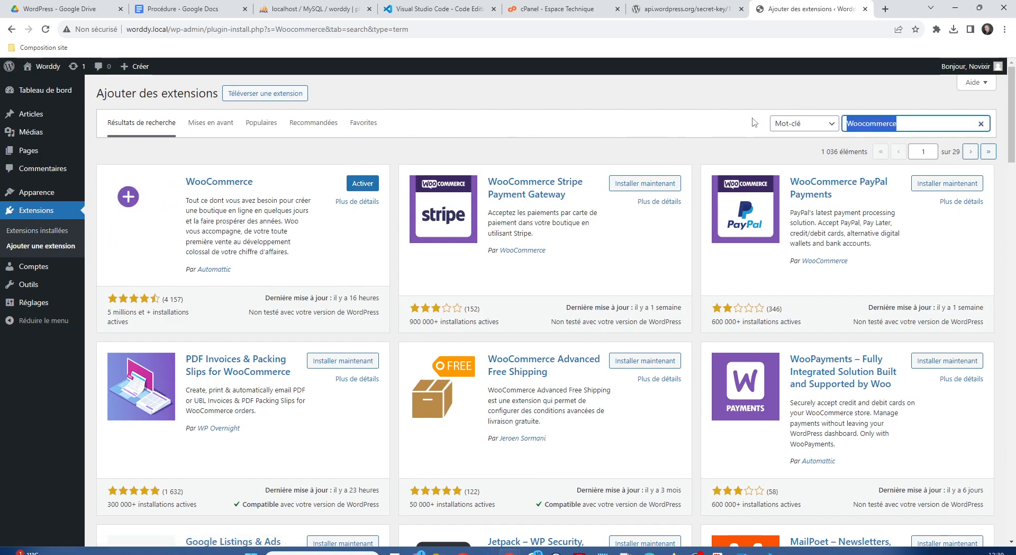
text(Elementor)
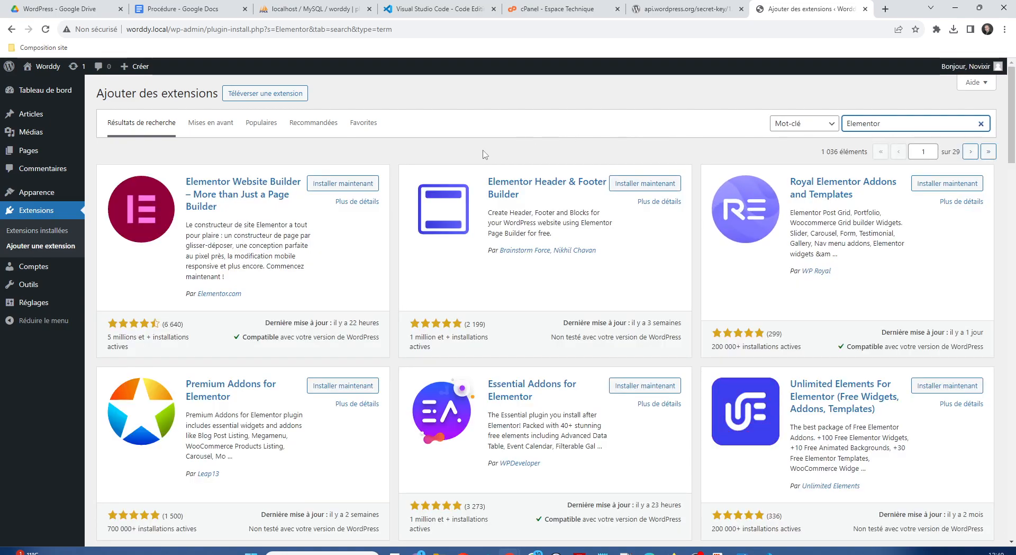
click(323, 186)
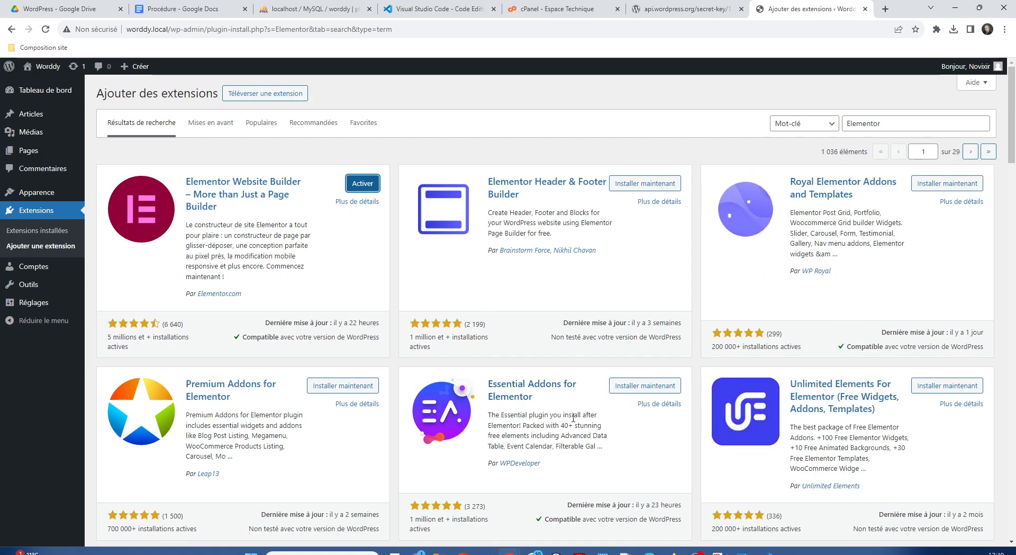
scroll(251, 341, down, 2)
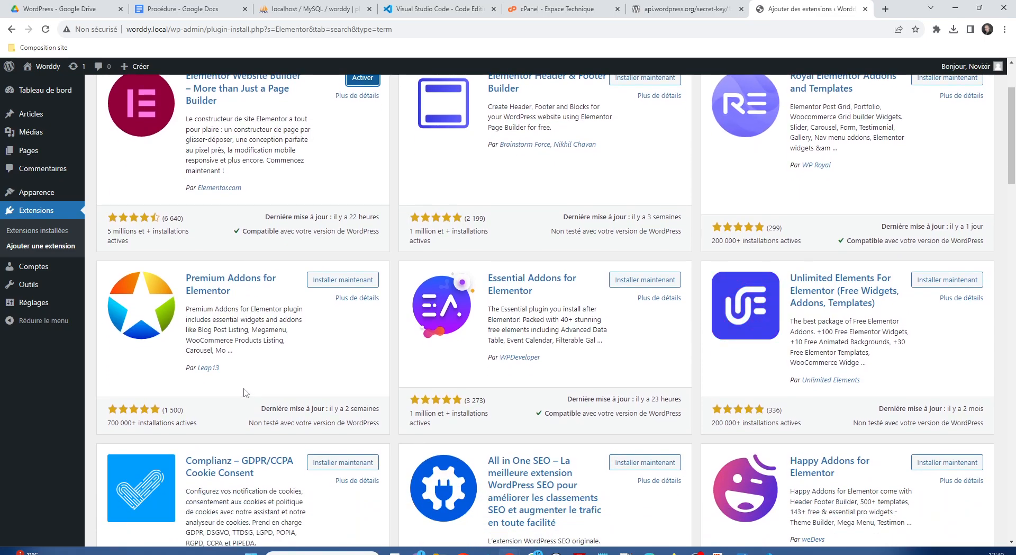
scroll(239, 396, up, 2)
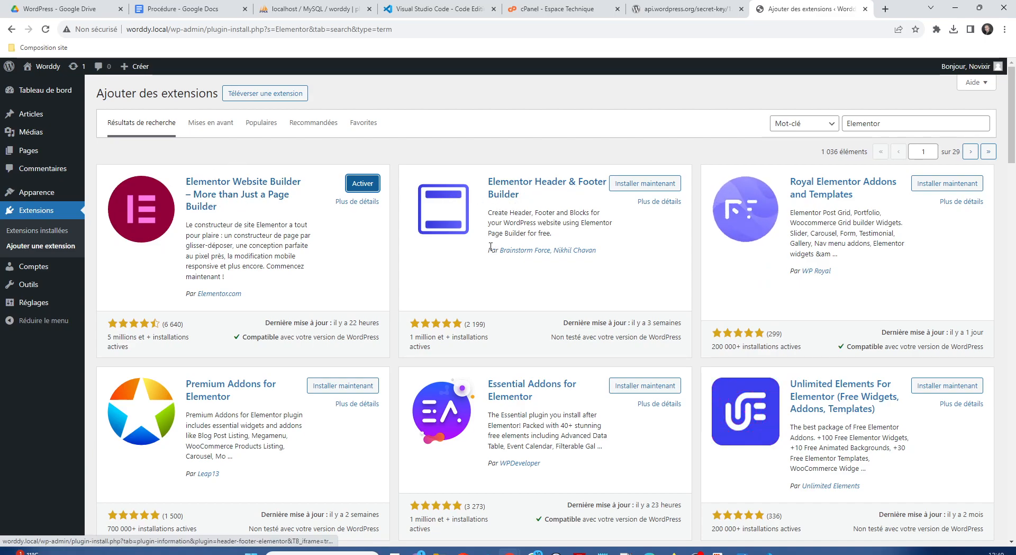
mouse_move(491, 210)
mouse_down()
mouse_move(588, 212)
mouse_move(552, 237)
mouse_move(488, 225)
mouse_move(483, 211)
mouse_move(533, 214)
mouse_move(554, 222)
mouse_move(487, 212)
mouse_up()
click(552, 237)
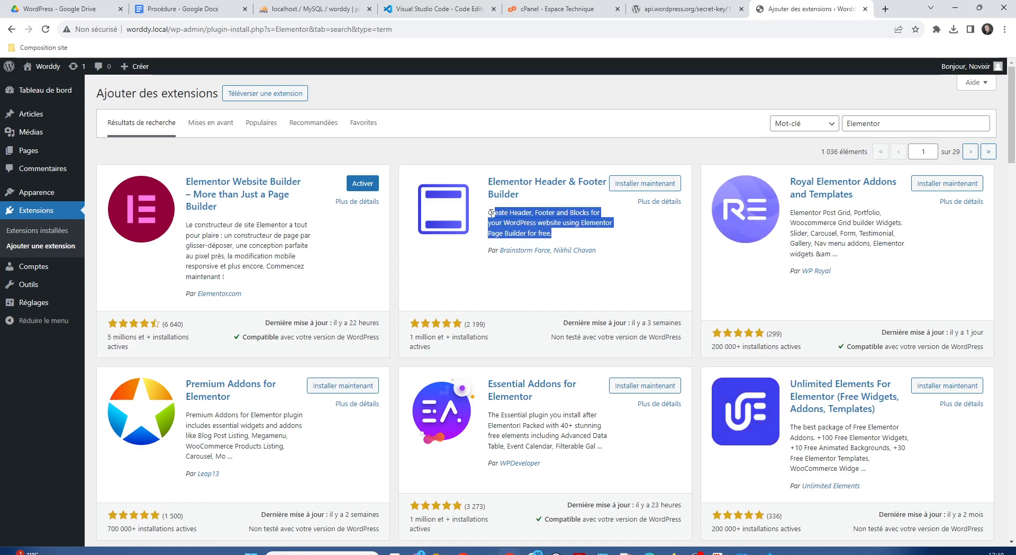
click(538, 220)
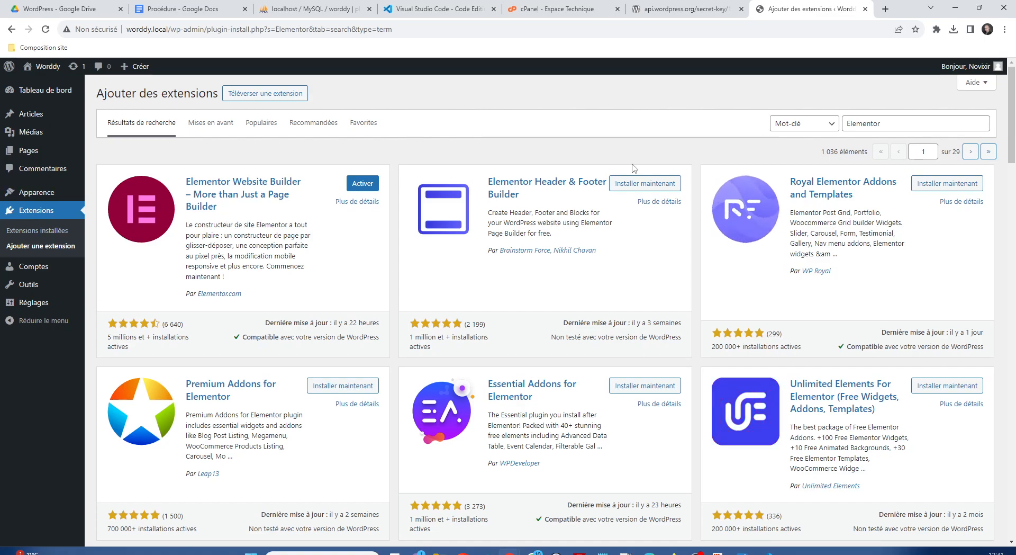
Search the extensions for ACF and install Advanced Custom Fields (ACF) by WP Engine.
double_click(892, 121)
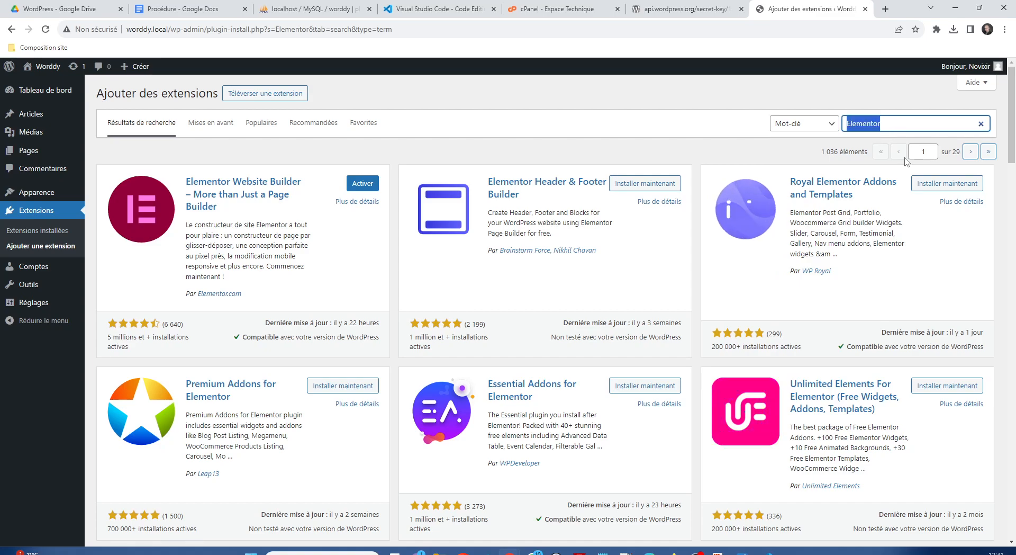
text(ACF)
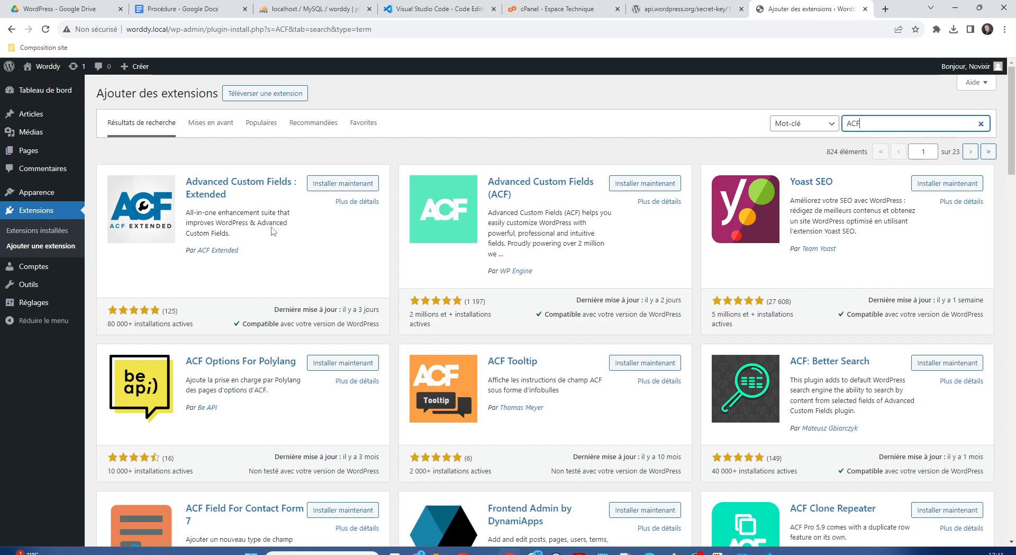
drag(278, 226, 191, 210)
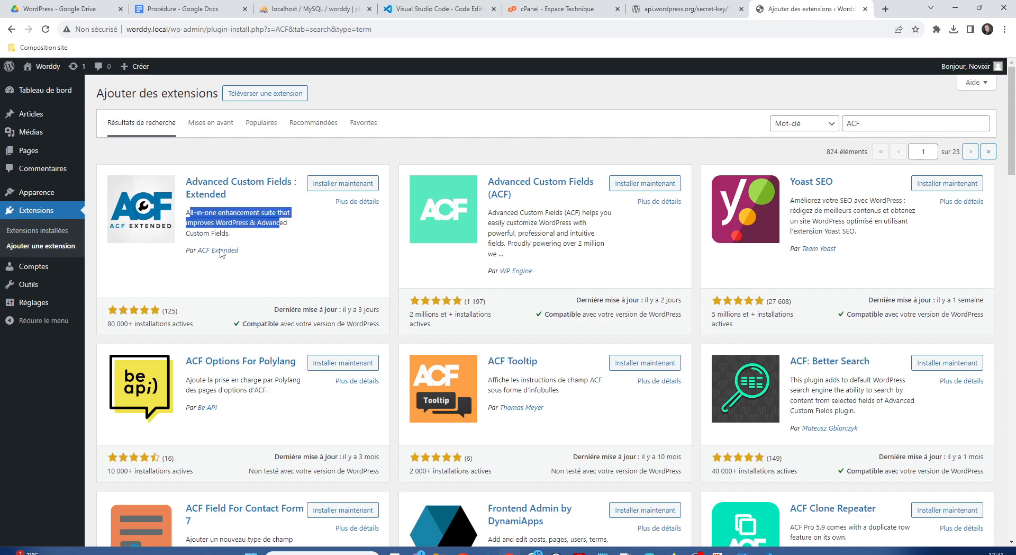
click(142, 210)
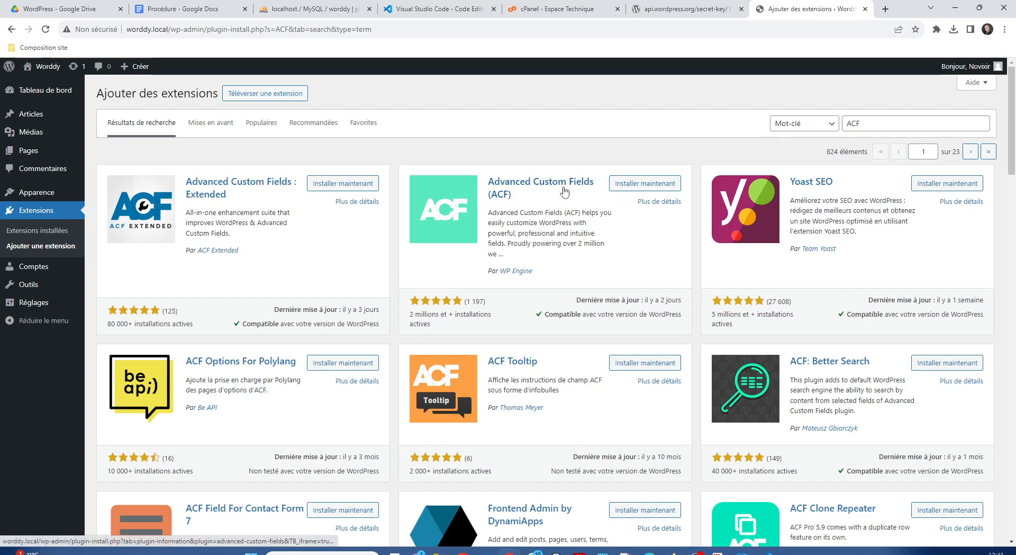
click(643, 184)
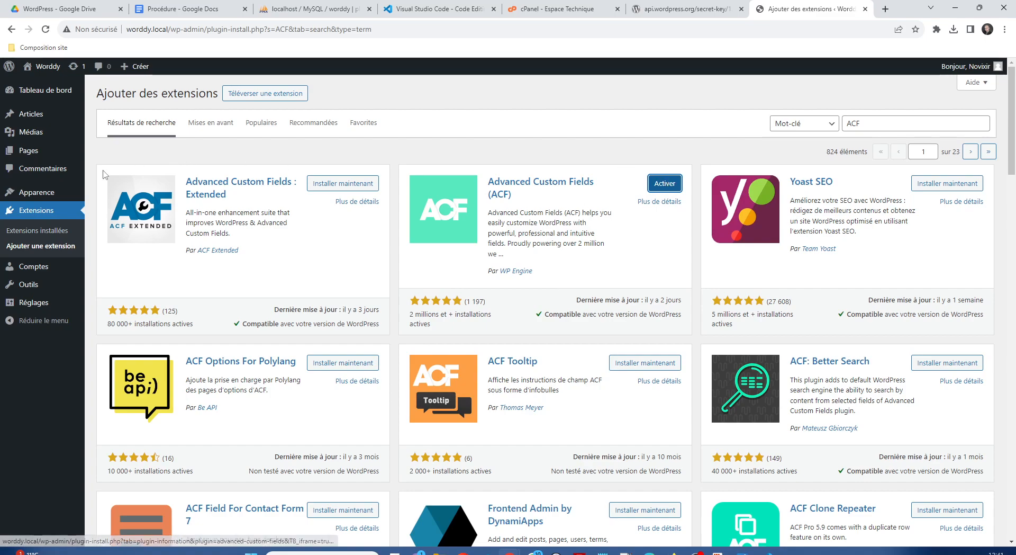
Activate Advanced Custom Fields, Elementor and WooCommerce together from the installed extensions list using the bulk action Activer.
click(36, 212)
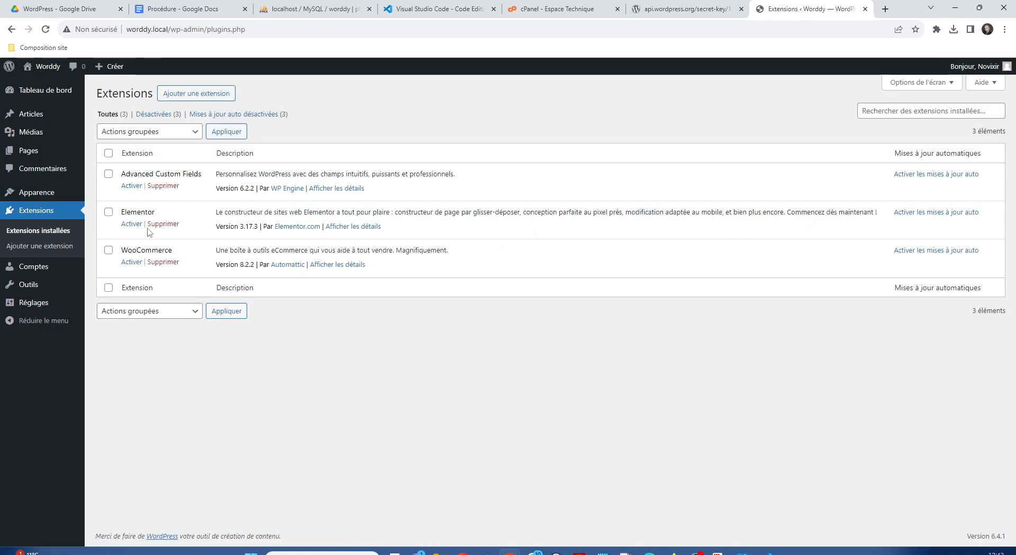
click(109, 153)
click(138, 133)
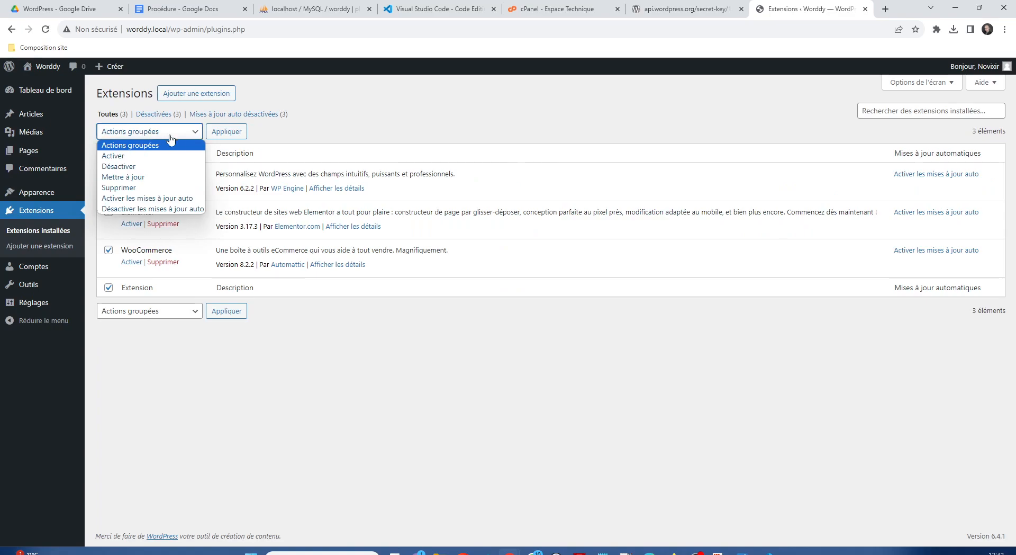
click(135, 157)
click(227, 132)
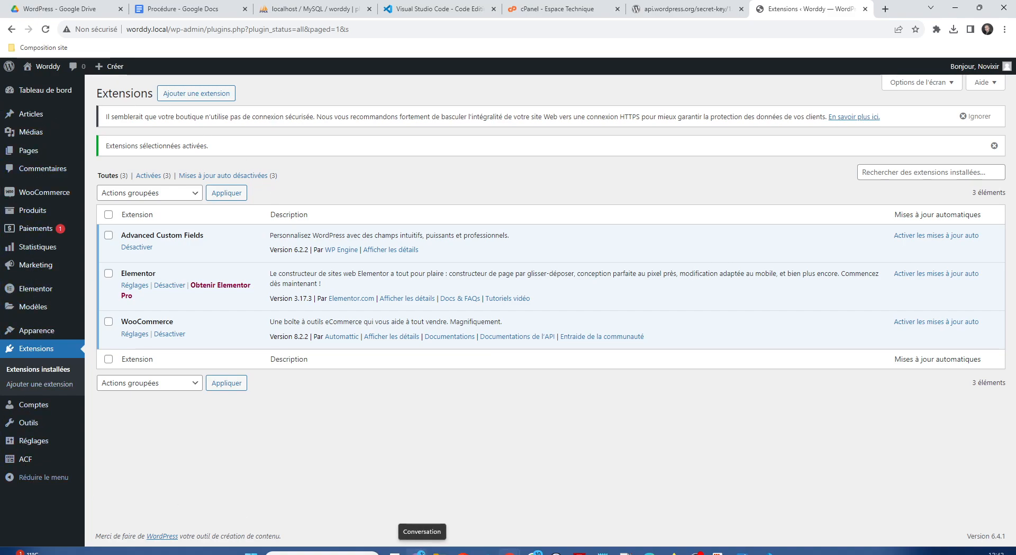
Search the web for "theme hello elementor" in a new browser tab and look through the Hello Theme page on elementor.com.
mouse_move(4, 465)
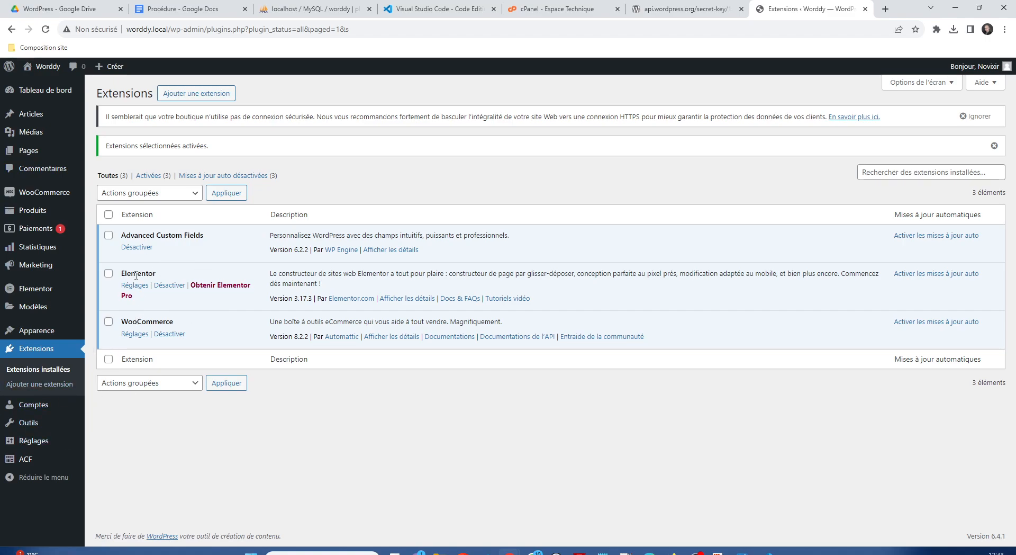
click(885, 8)
text(theme hello)
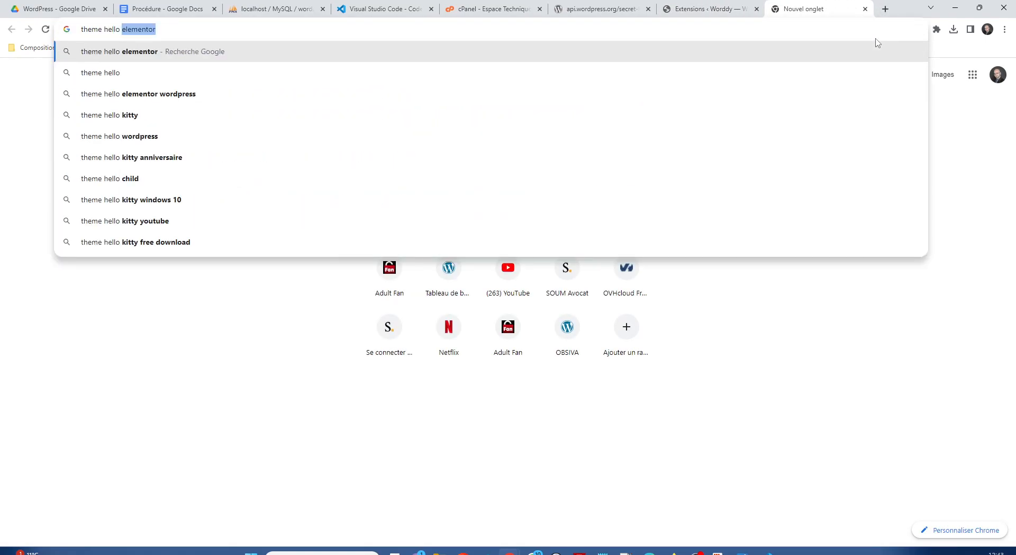
text( e)
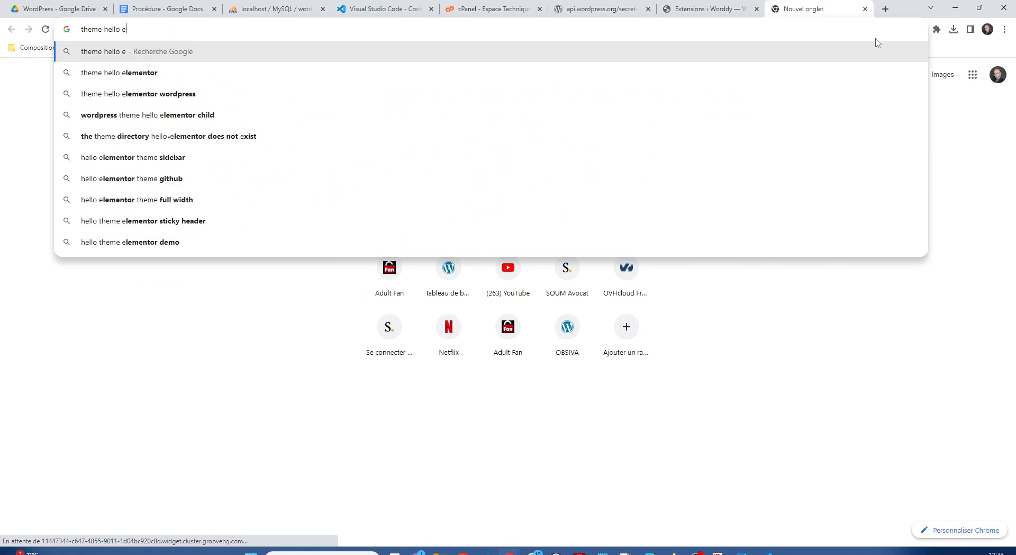
key(Down)
key(Return)
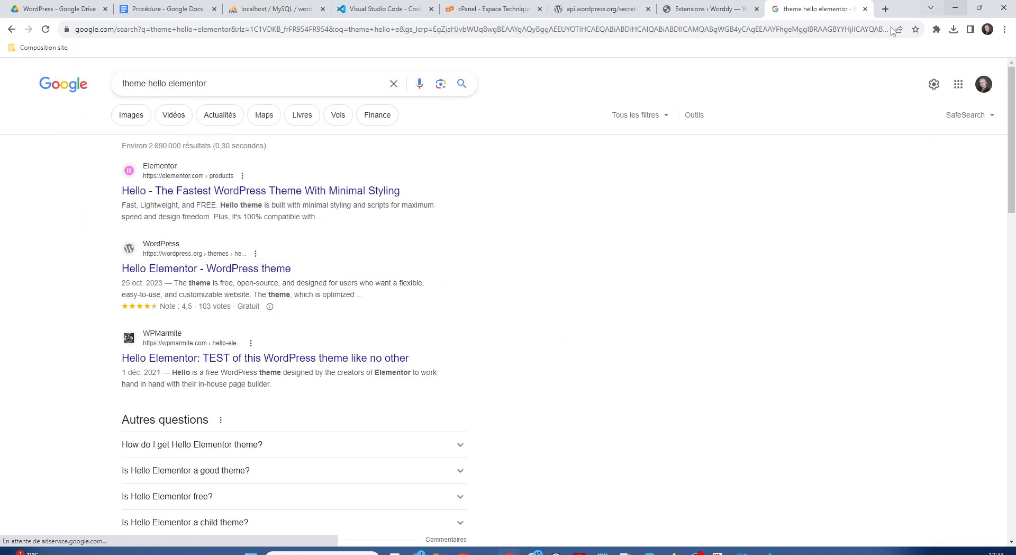
click(270, 195)
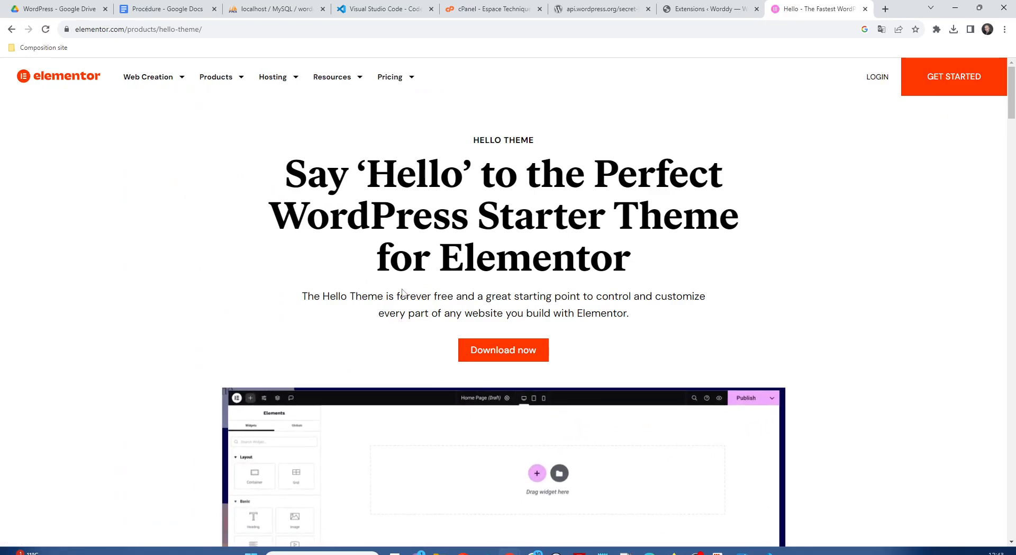
scroll(122, 362, down, 2)
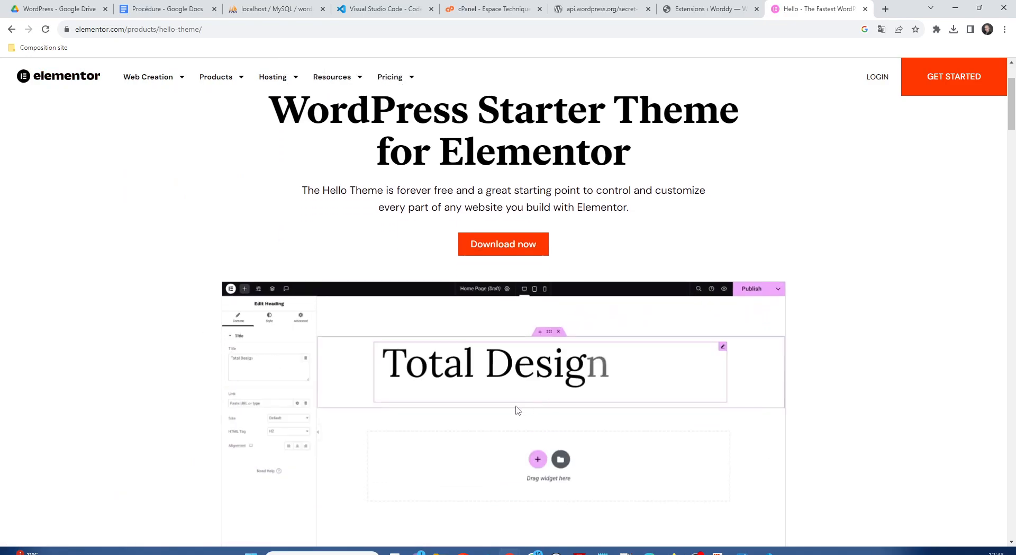
scroll(609, 378, down, 2)
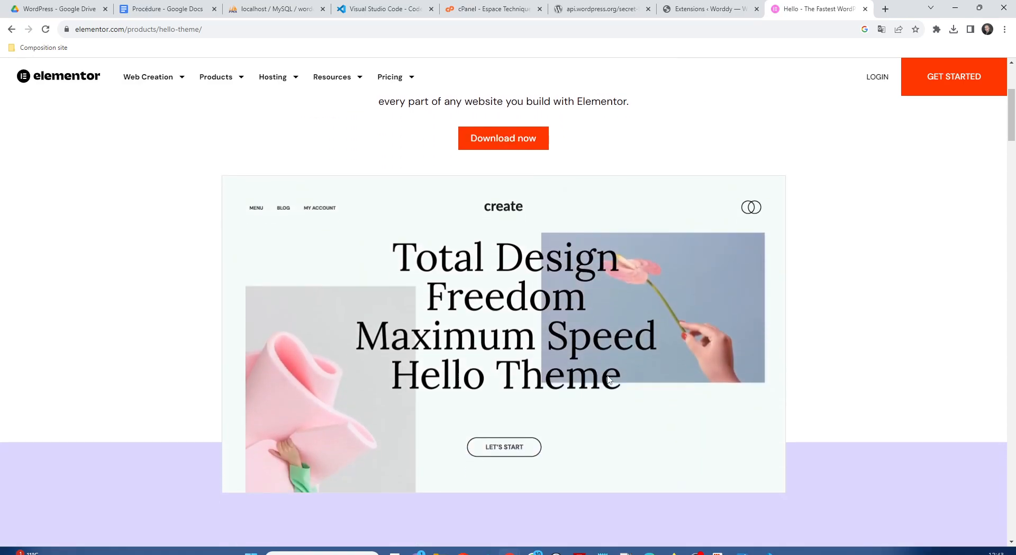
Download the Hello Elementor theme from its wordpress.org page, reached through the download link on the Hello Theme page.
scroll(608, 378, up, 3)
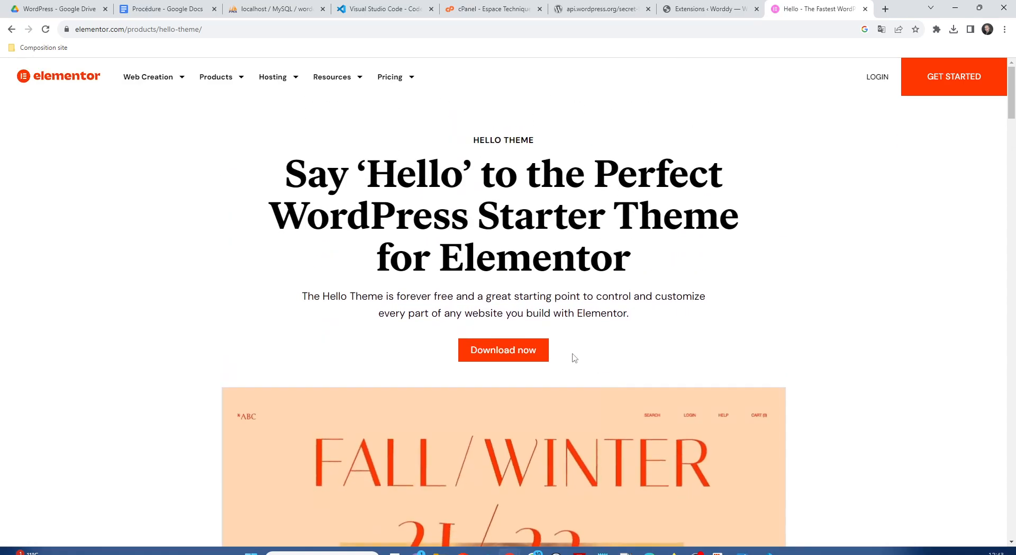
click(507, 351)
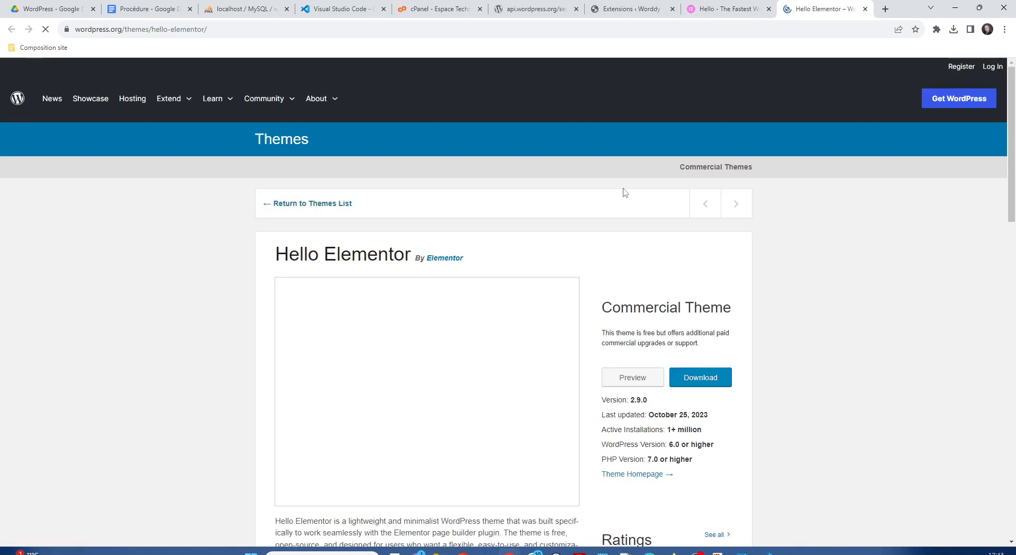
scroll(286, 222, down, 1)
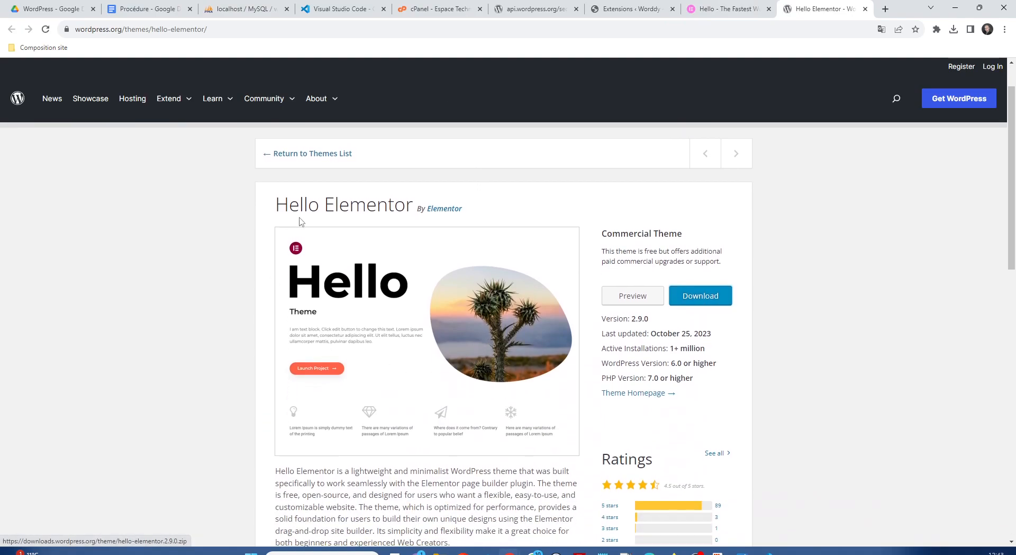
scroll(424, 361, down, 3)
scroll(672, 275, up, 3)
click(696, 310)
Locate hello-elementor.2.9.0.zip in the Téléchargements folder and open it in the archive viewer, moved clear of the folder window.
click(954, 27)
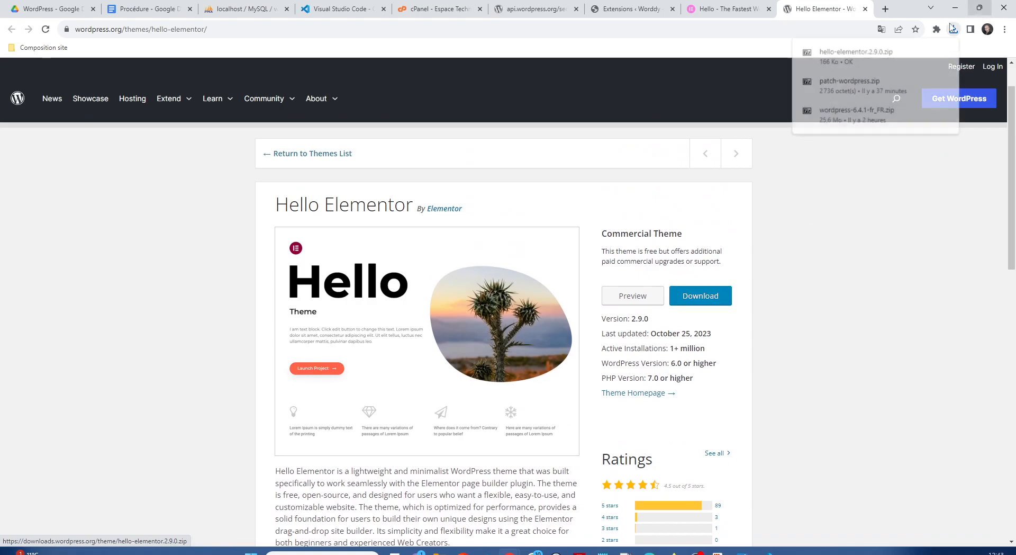
click(933, 57)
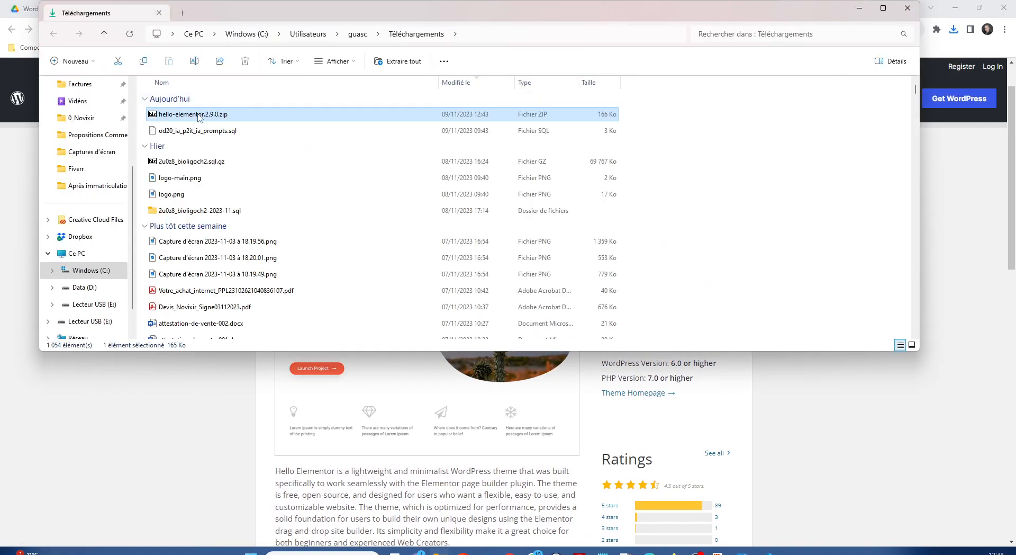
right_click(200, 117)
click(245, 151)
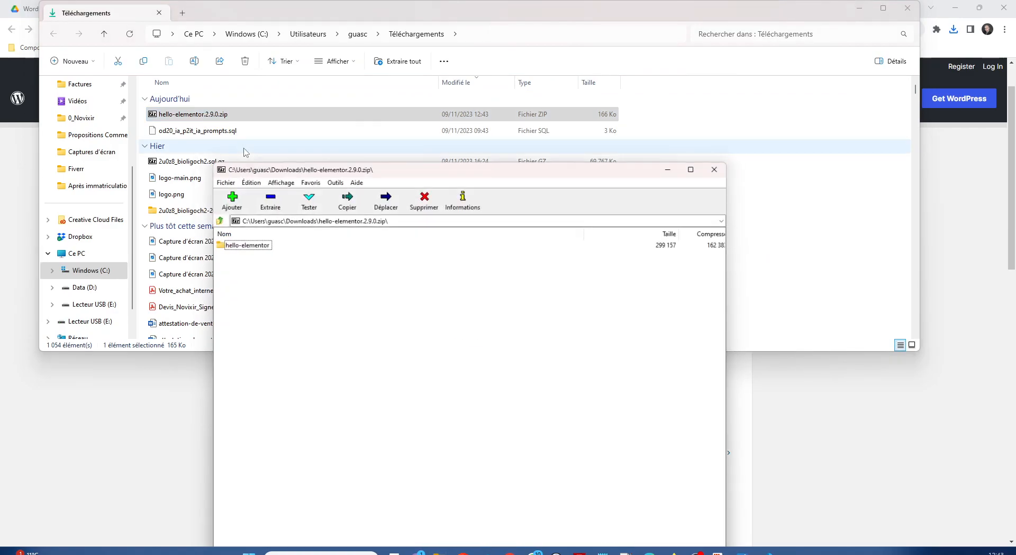
drag(316, 169, 562, 209)
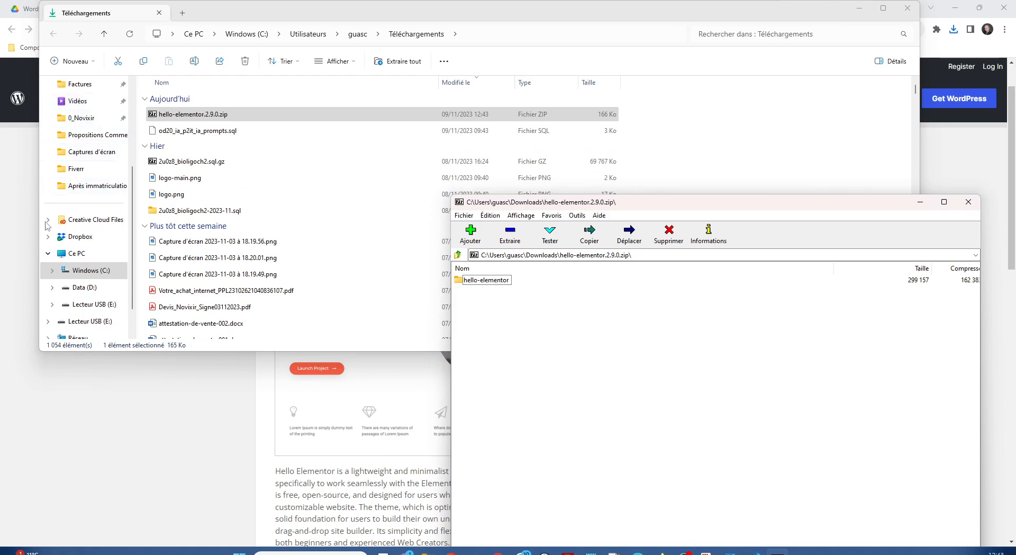
Browse in the file explorer to the worddy project folder under Data (D:), wamp64\www\wordpress.
scroll(69, 280, down, 1)
click(79, 253)
scroll(227, 249, down, 3)
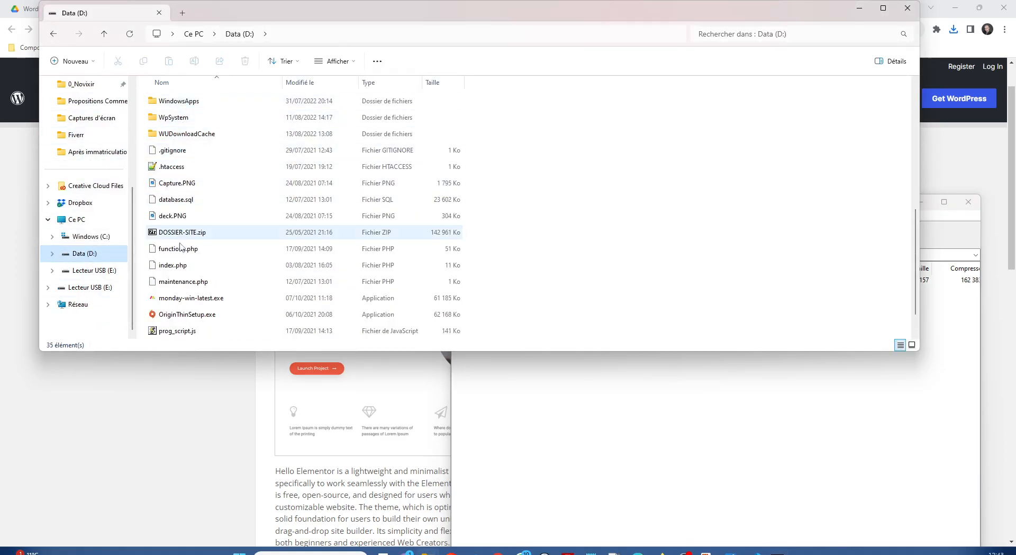
scroll(193, 286, up, 2)
click(182, 179)
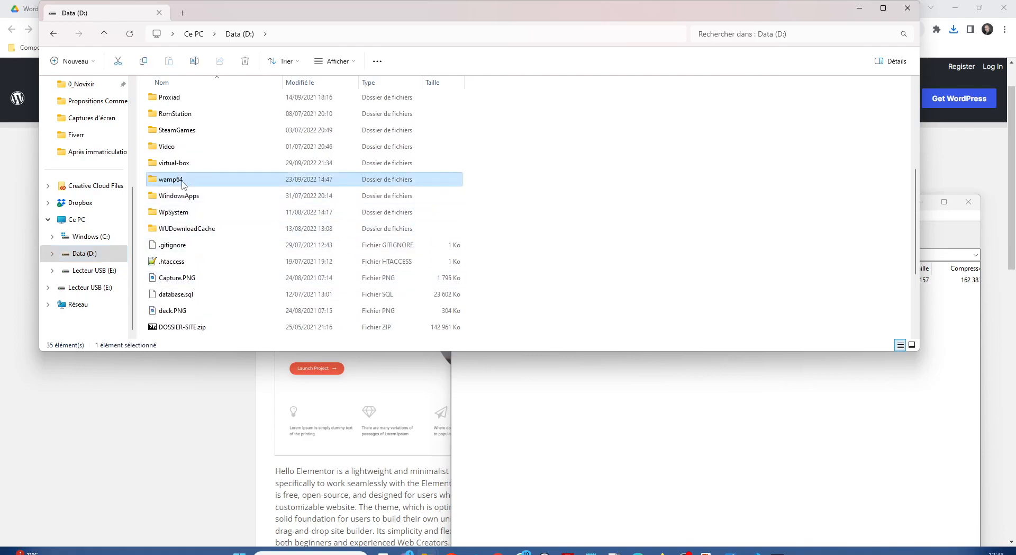
double_click(183, 182)
double_click(246, 240)
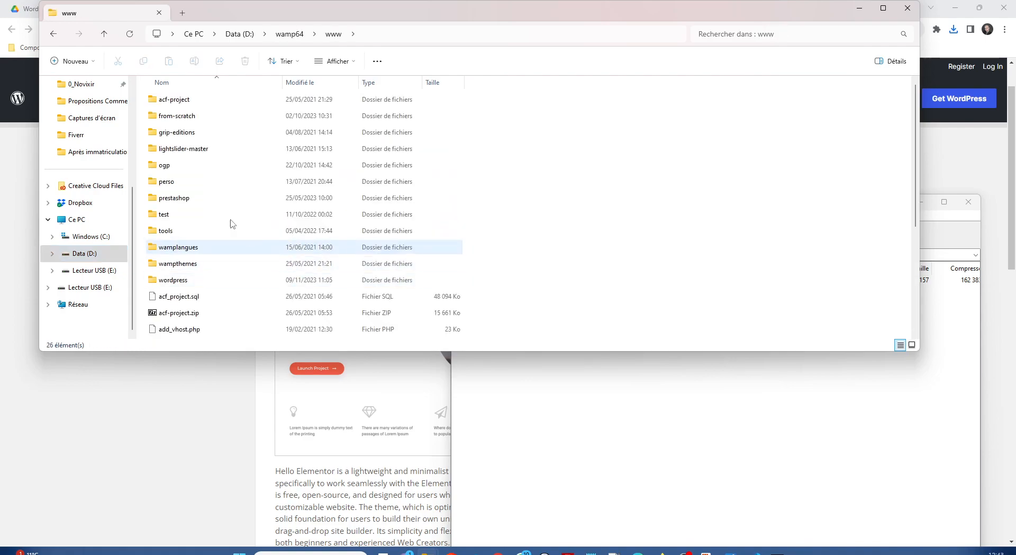
double_click(180, 280)
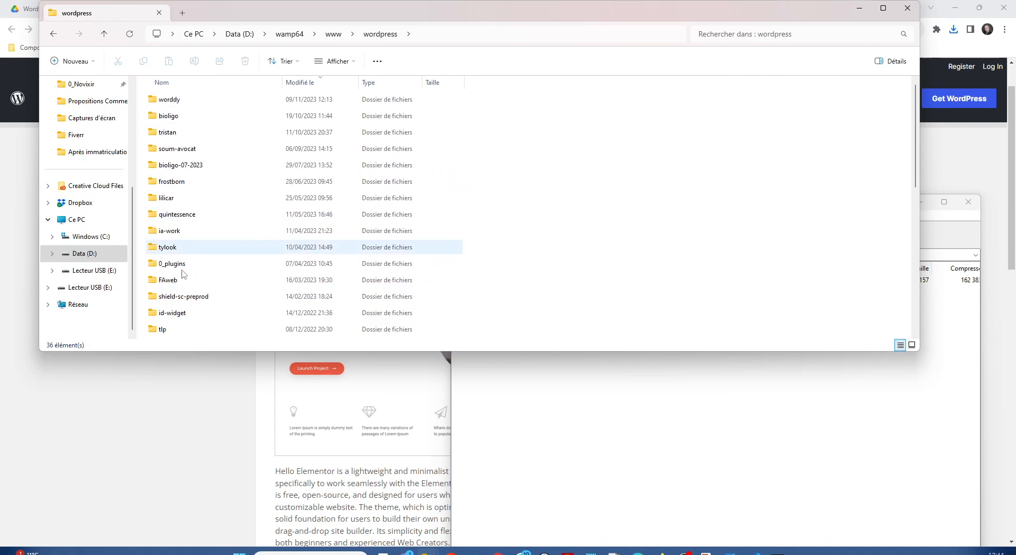
double_click(170, 99)
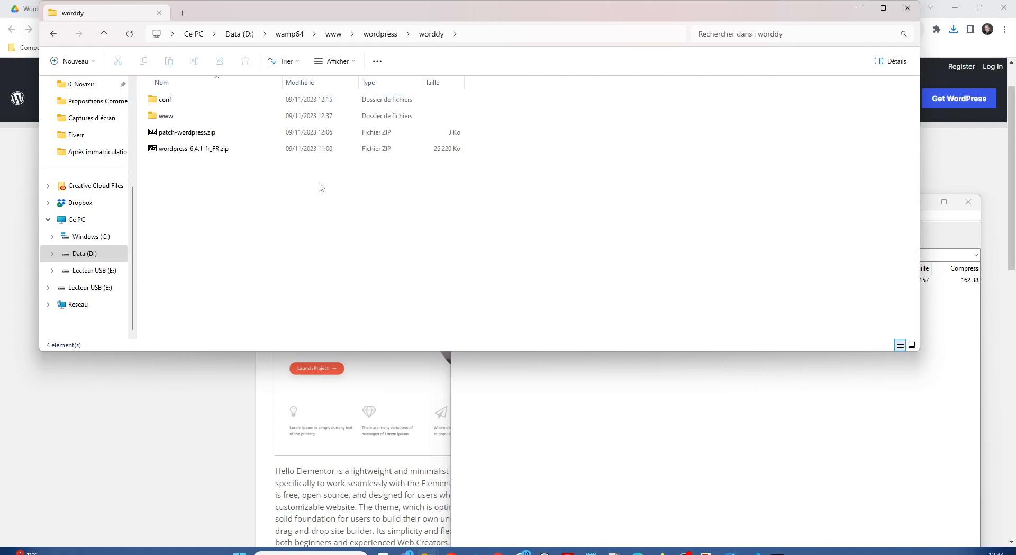
drag(414, 20, 386, 110)
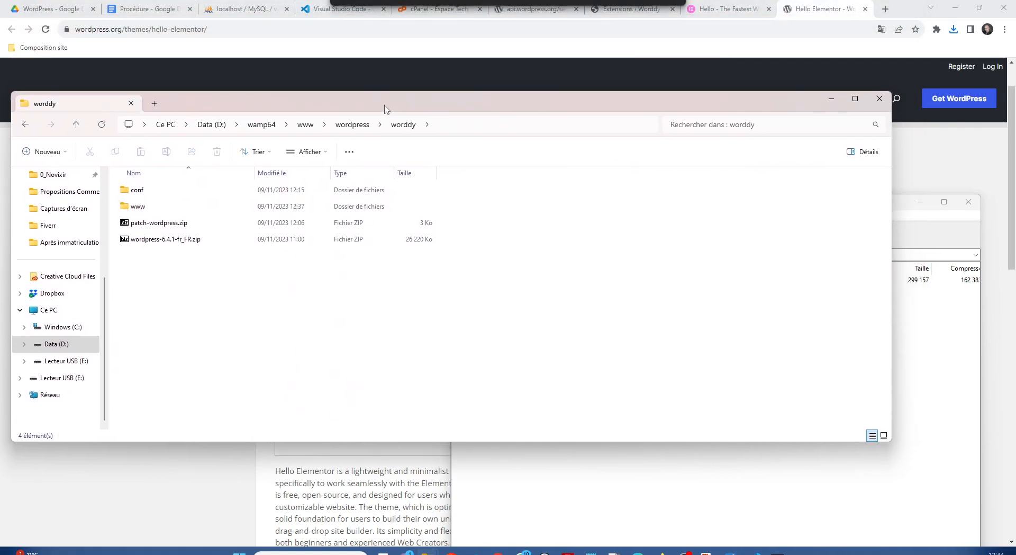
Copy the hello-elementor folder from the archive into worddy's www\wp-content\themes folder and close the archive.
click(565, 370)
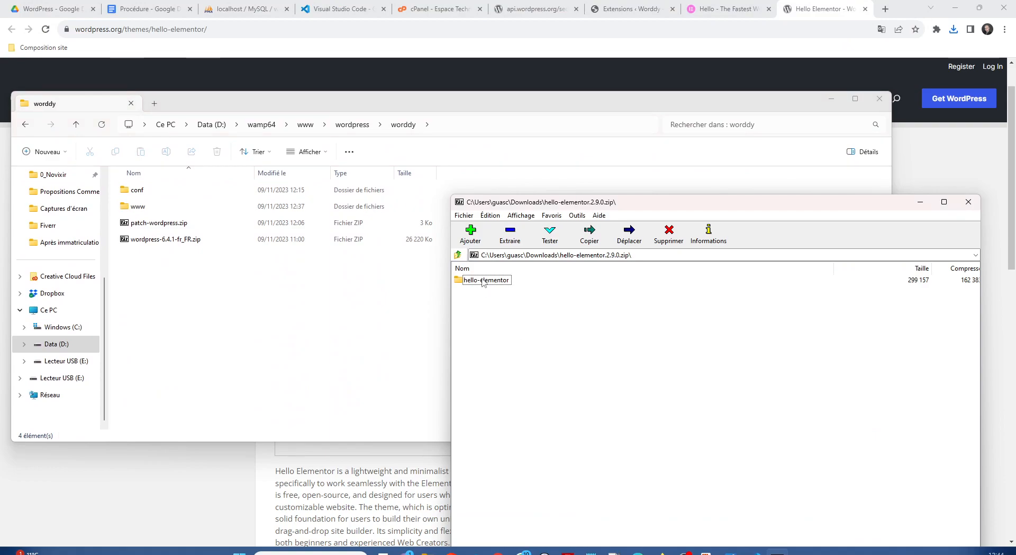
drag(480, 282, 158, 208)
double_click(159, 208)
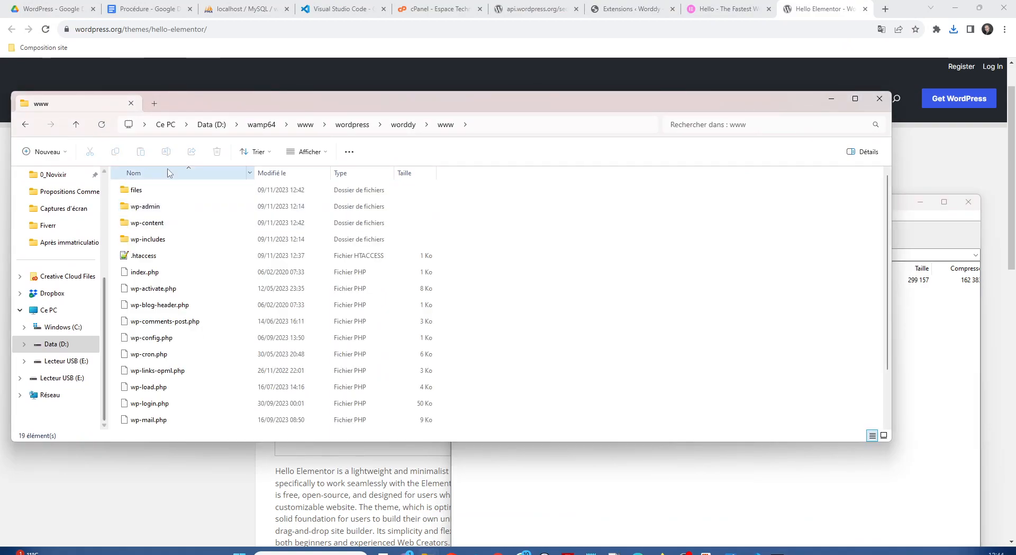
double_click(159, 225)
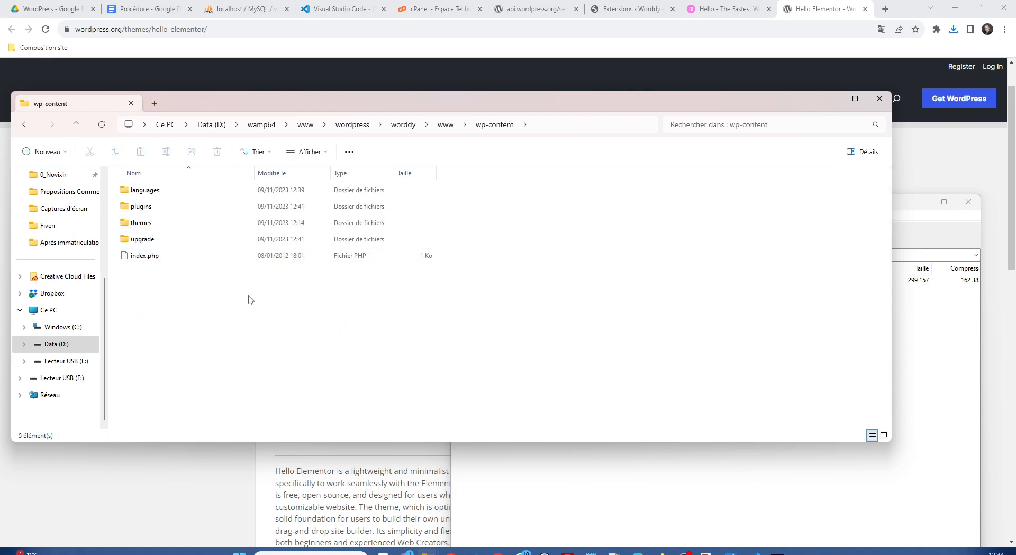
double_click(150, 223)
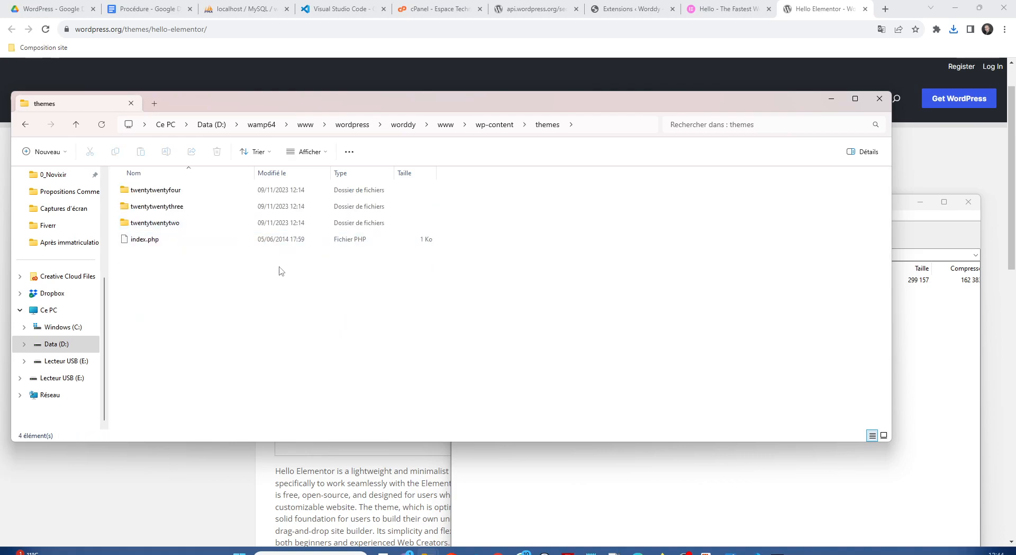
click(696, 479)
drag(486, 280, 231, 284)
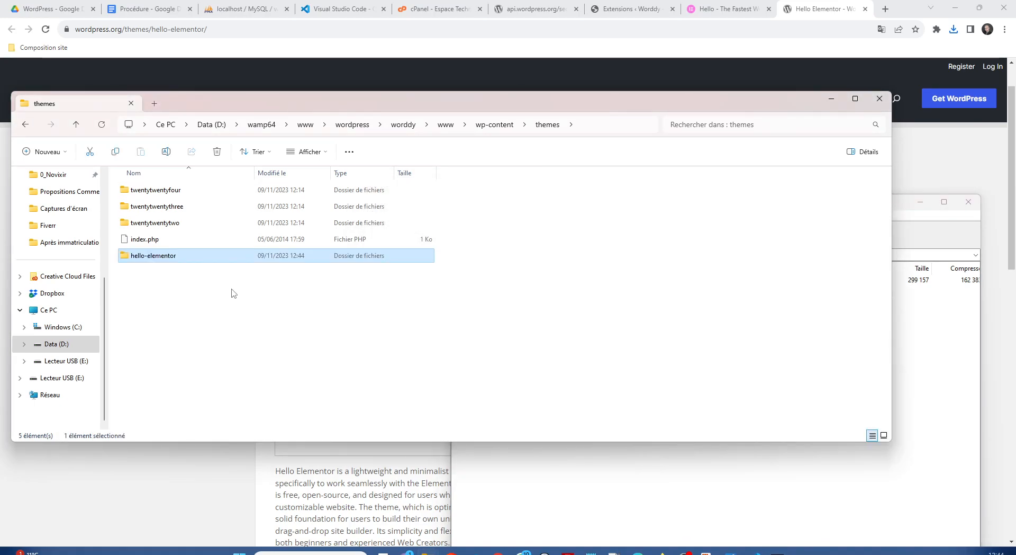
click(934, 233)
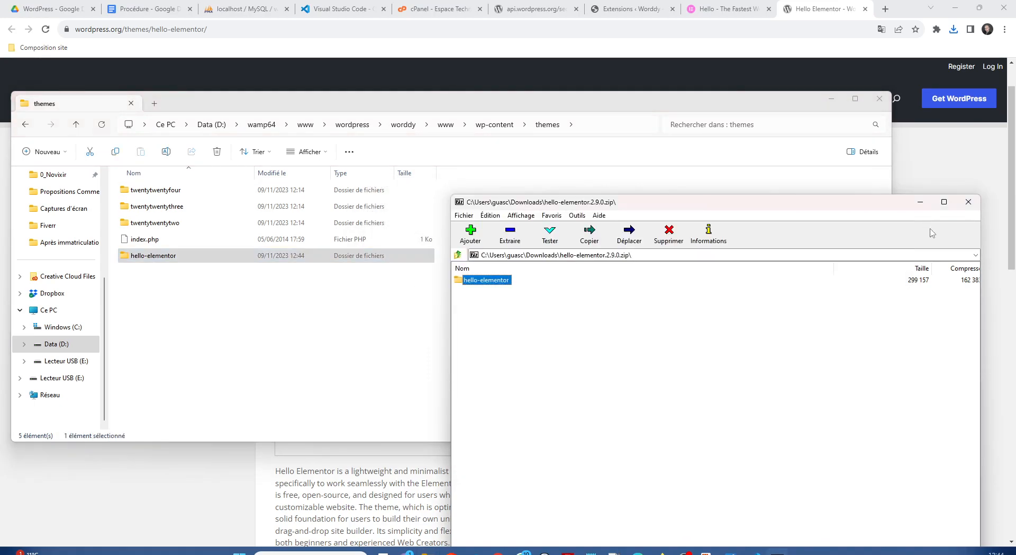
click(148, 340)
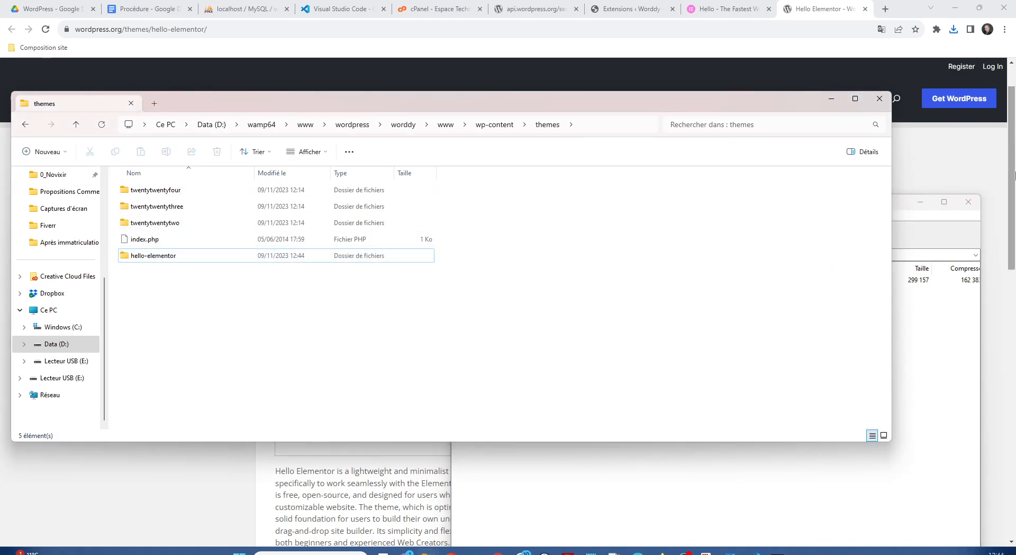
click(969, 202)
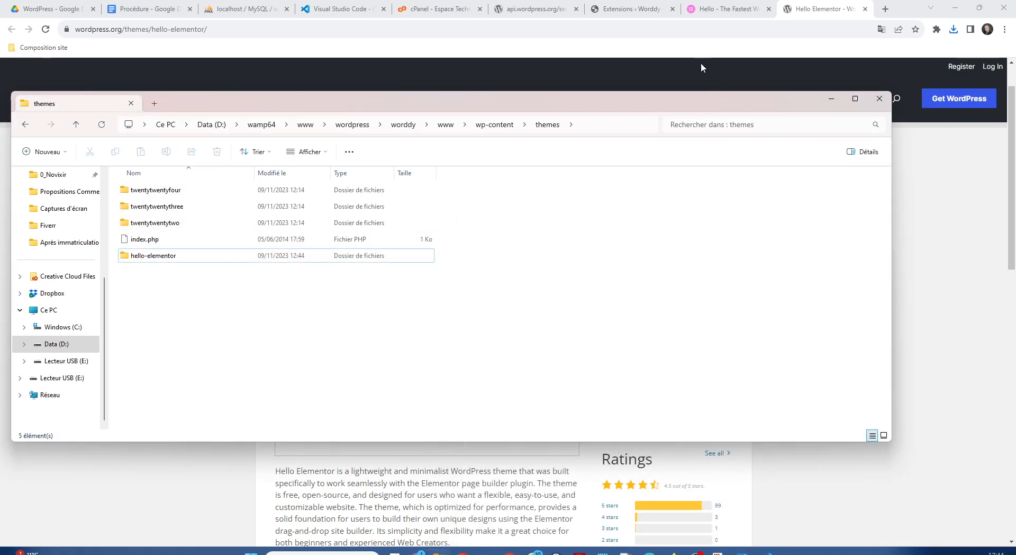
Return to the Worddy admin in the browser and close the elementor.com and wordpress.org theme pages.
click(682, 71)
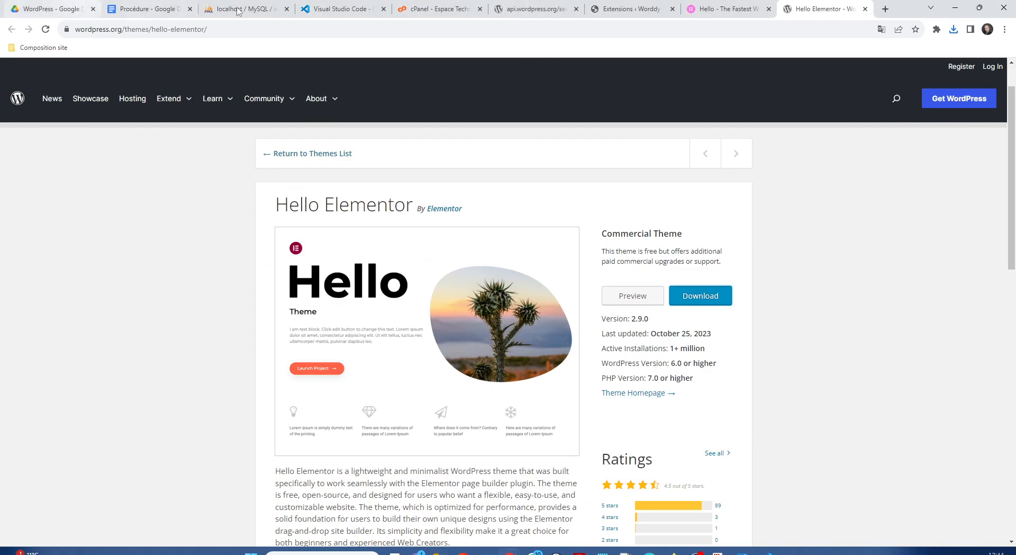
click(715, 15)
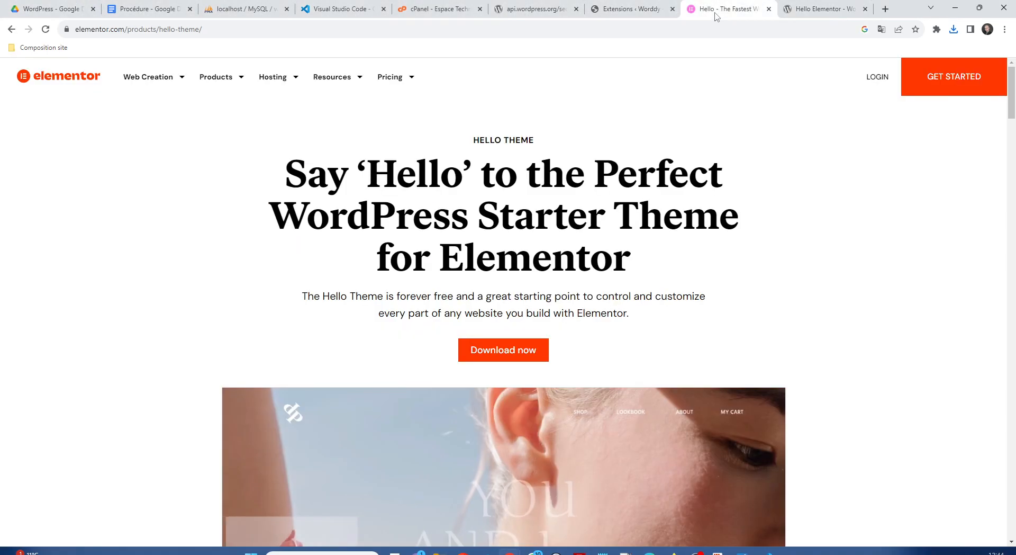
click(768, 9)
click(768, 9)
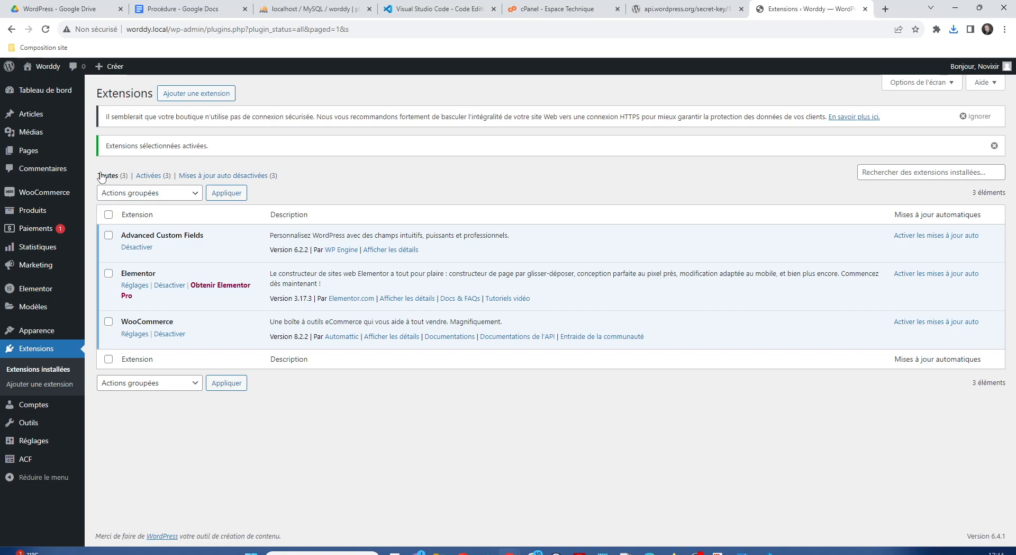
Activate the Hello Elementor theme from the site's list of installed themes.
mouse_move(45, 332)
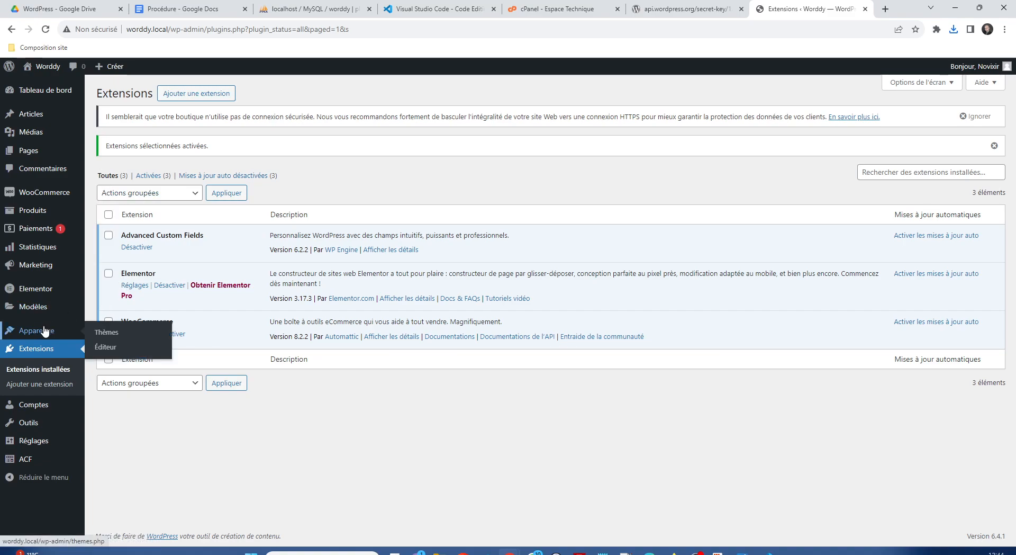
click(114, 337)
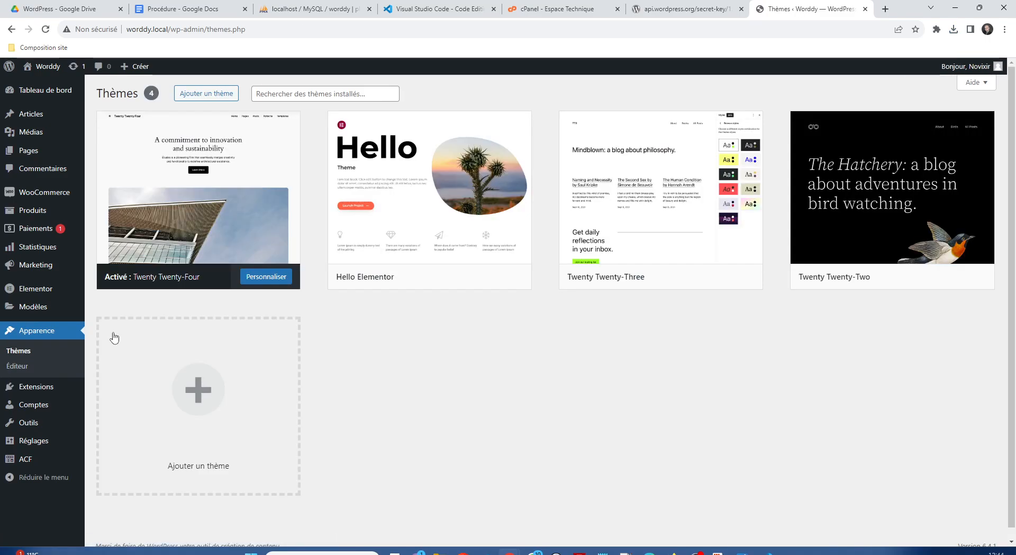
mouse_move(428, 233)
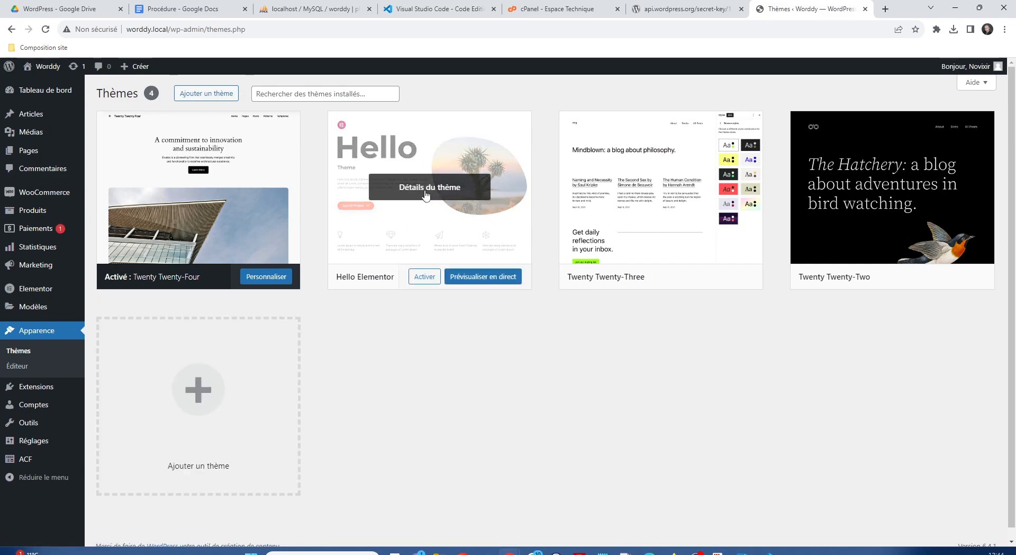
click(427, 277)
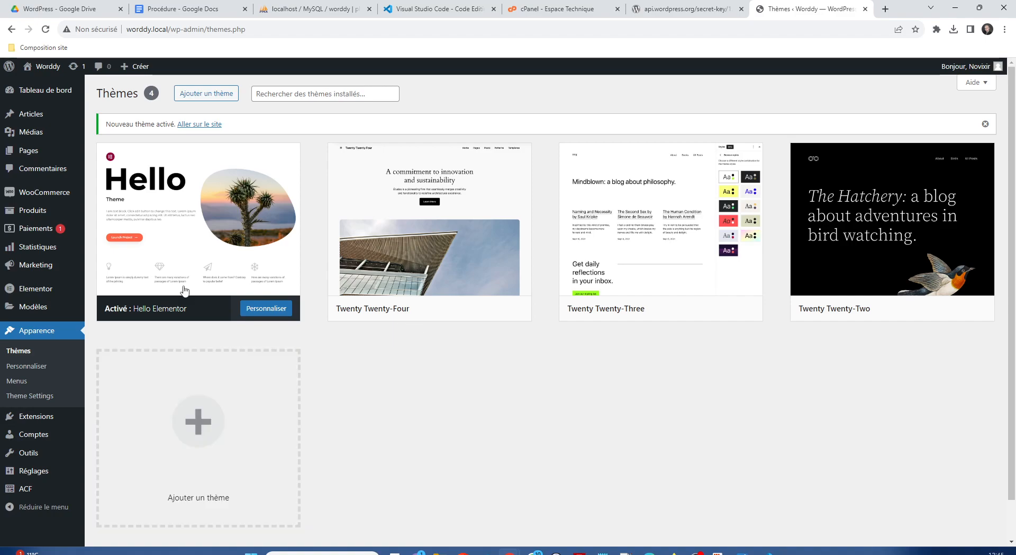
Permanently delete the twentytwentyfour, twentytwentythree and twentytwentytwo folders from the themes folder and reload the Thèmes page.
mouse_move(205, 233)
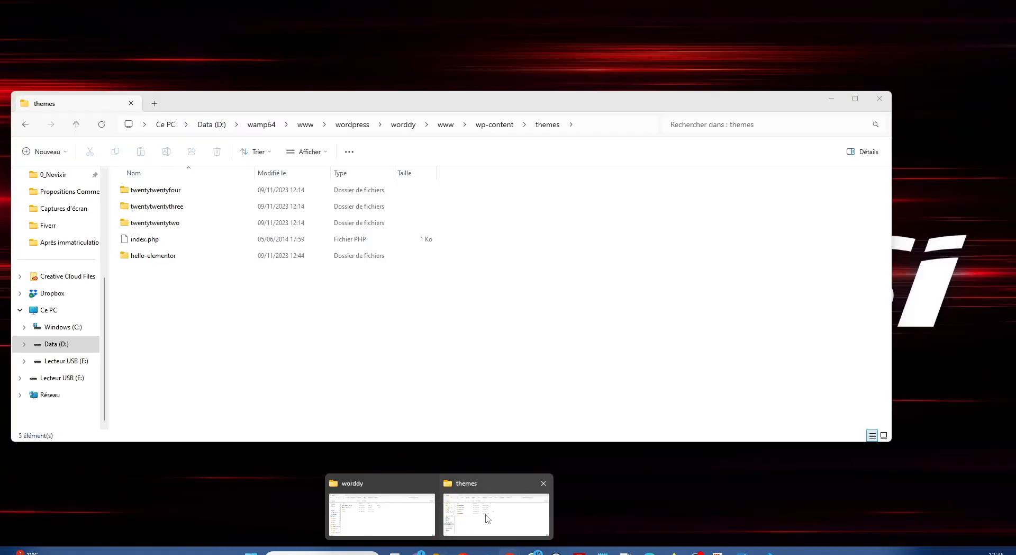
click(485, 514)
drag(397, 199, 127, 231)
key(shift+Delete)
key(Return)
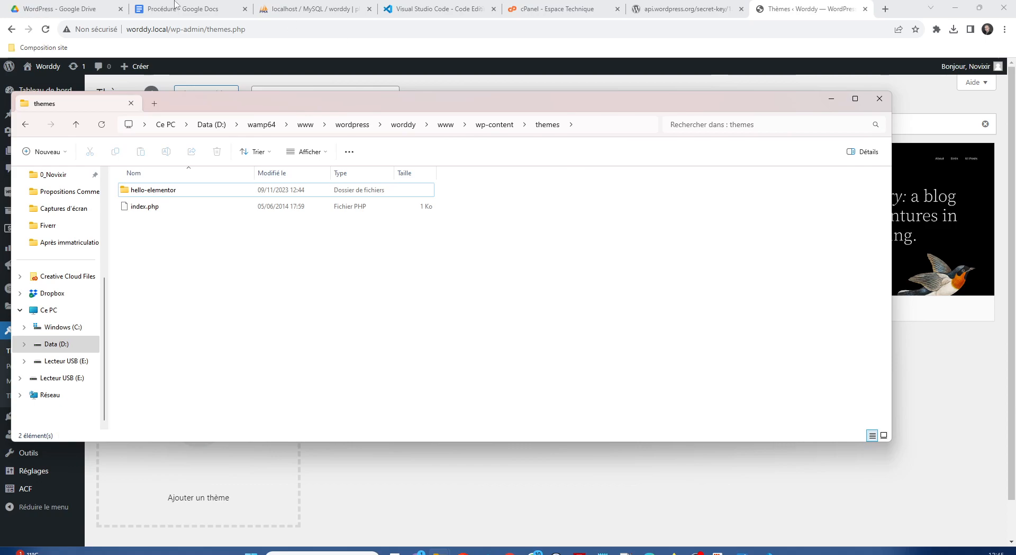
click(45, 29)
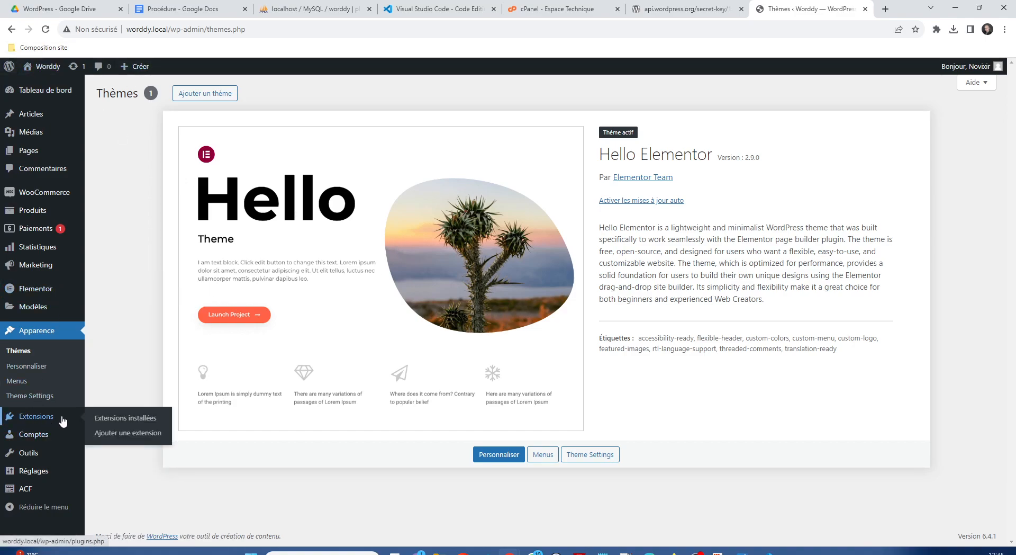
Go to the site's installed extensions and open the page for adding a new extension.
mouse_move(31, 471)
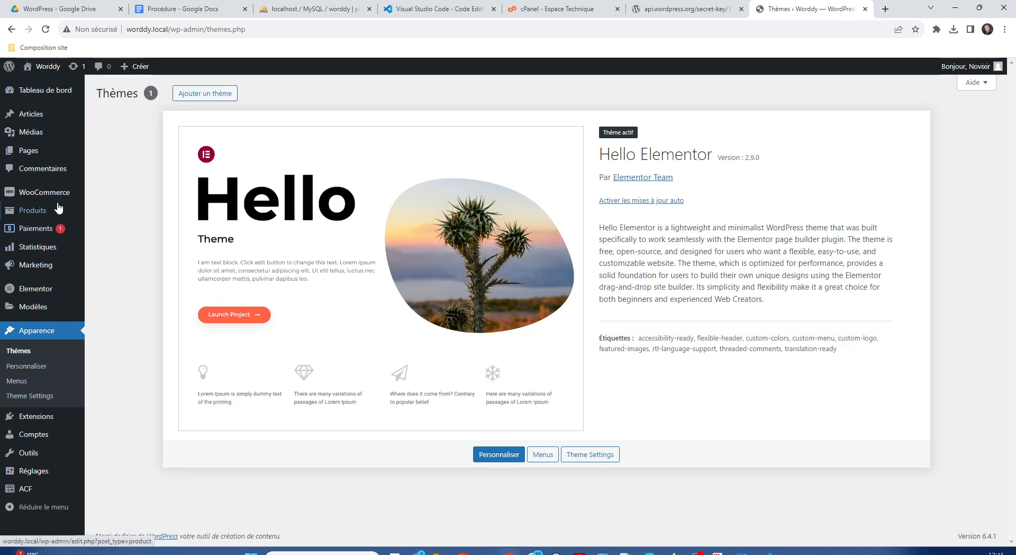
click(35, 421)
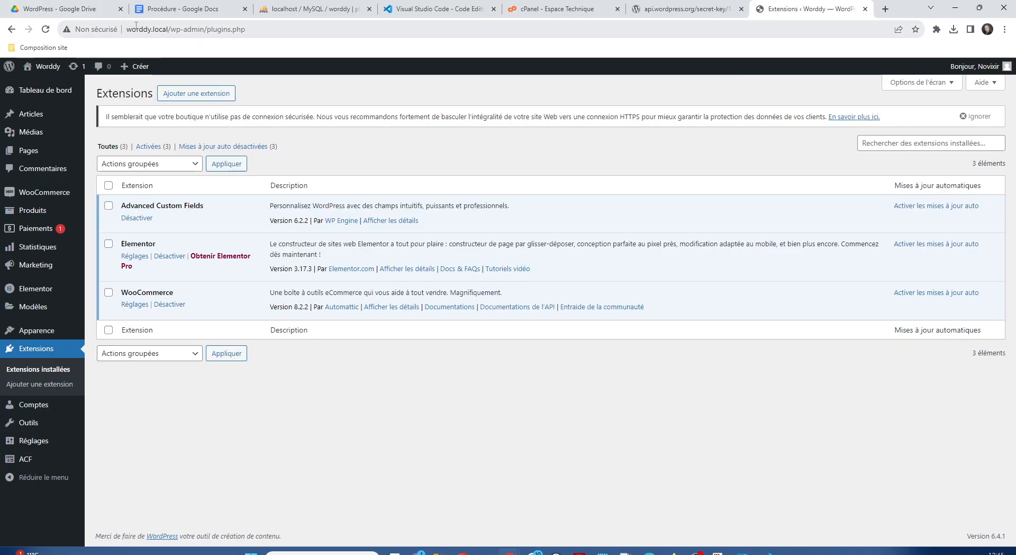
drag(170, 29, 207, 30)
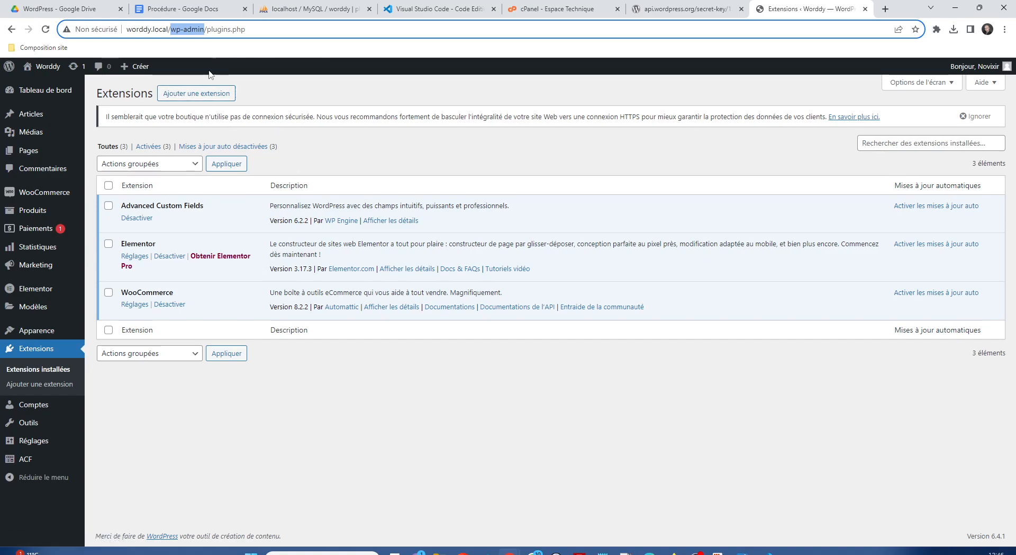
click(205, 93)
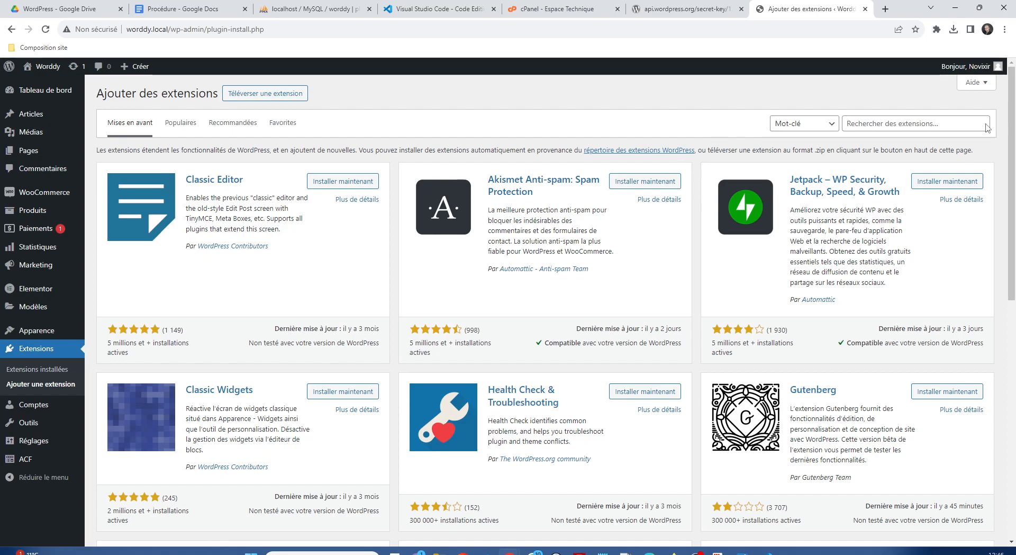
Search the available extensions for "wps hide login", then install and activate WPS Hide Login.
click(909, 124)
text(wps hide login)
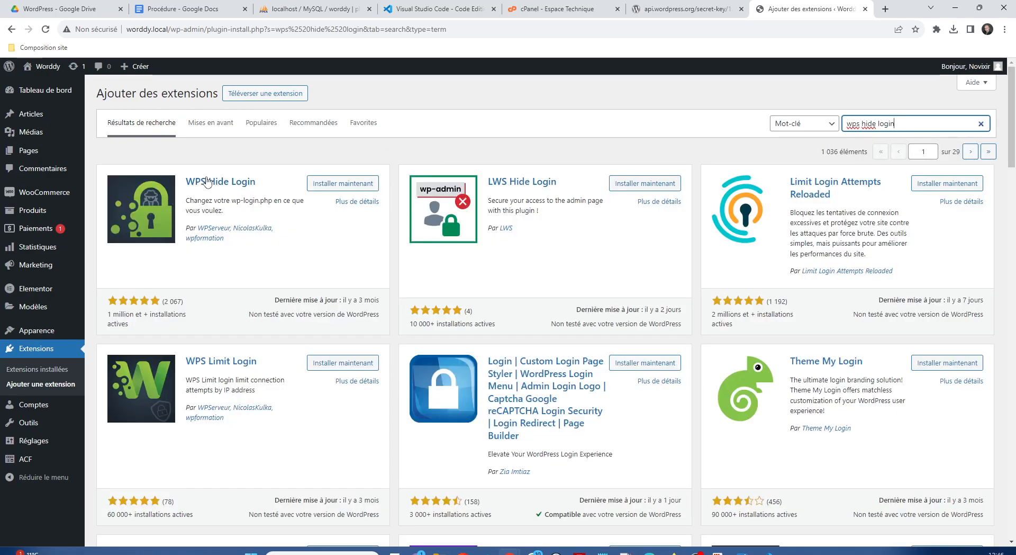
click(339, 187)
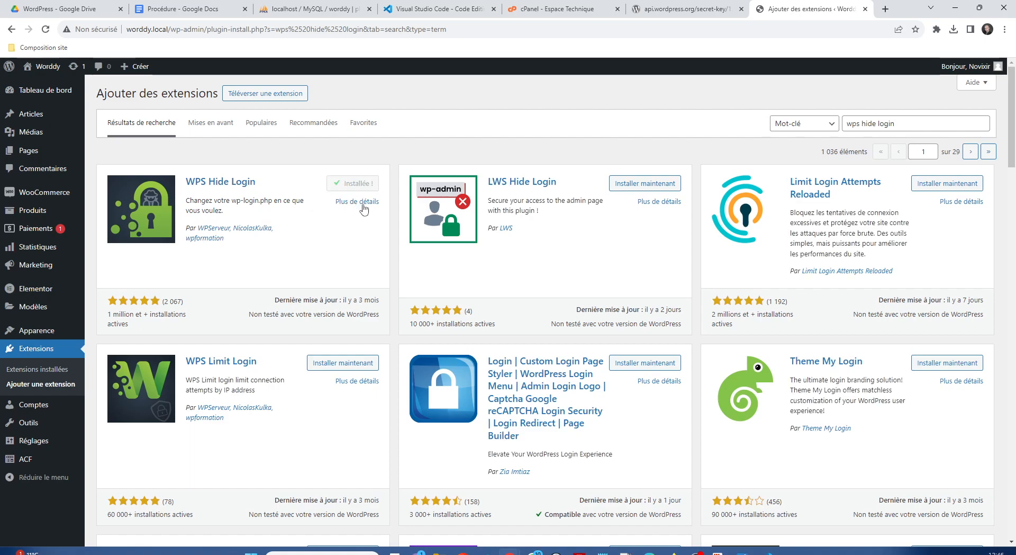
click(367, 185)
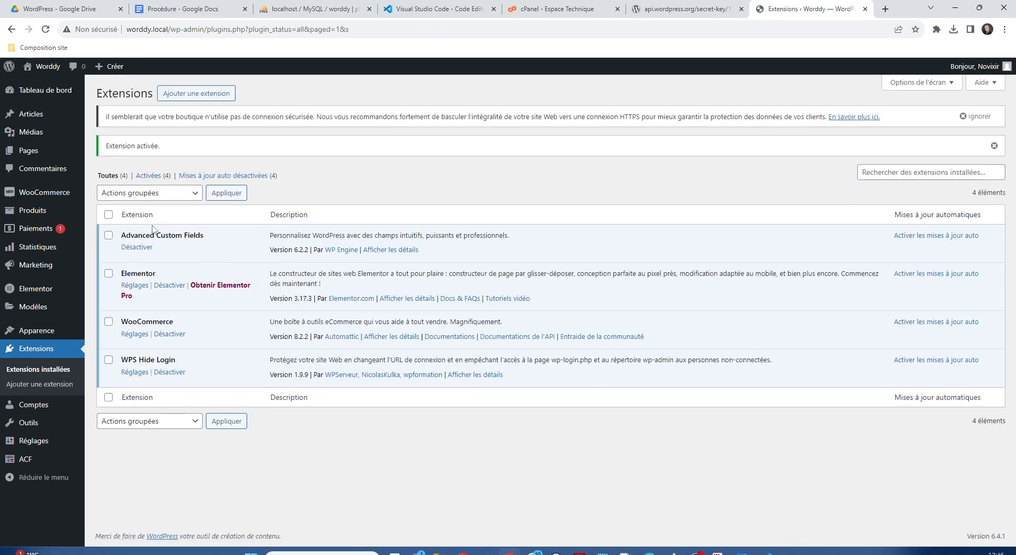
In the WPS Hide Login settings, set the connection URL to "backoffice" and save the changes.
click(132, 373)
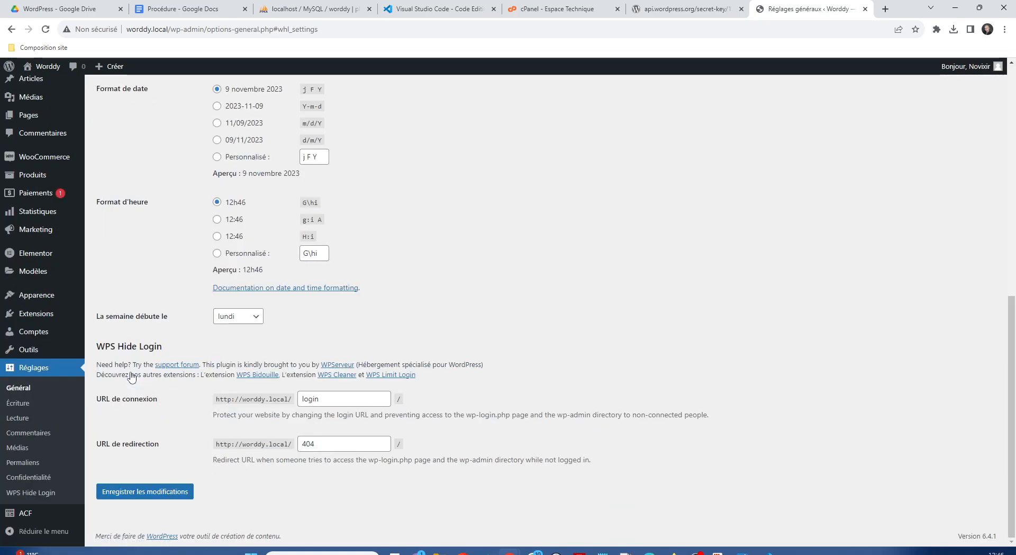
double_click(317, 399)
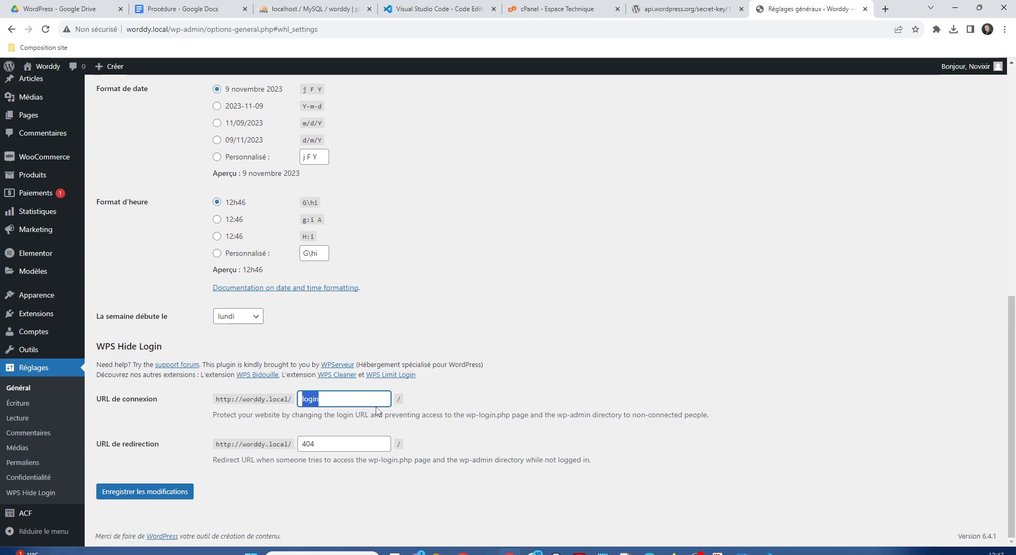
text(backoffice)
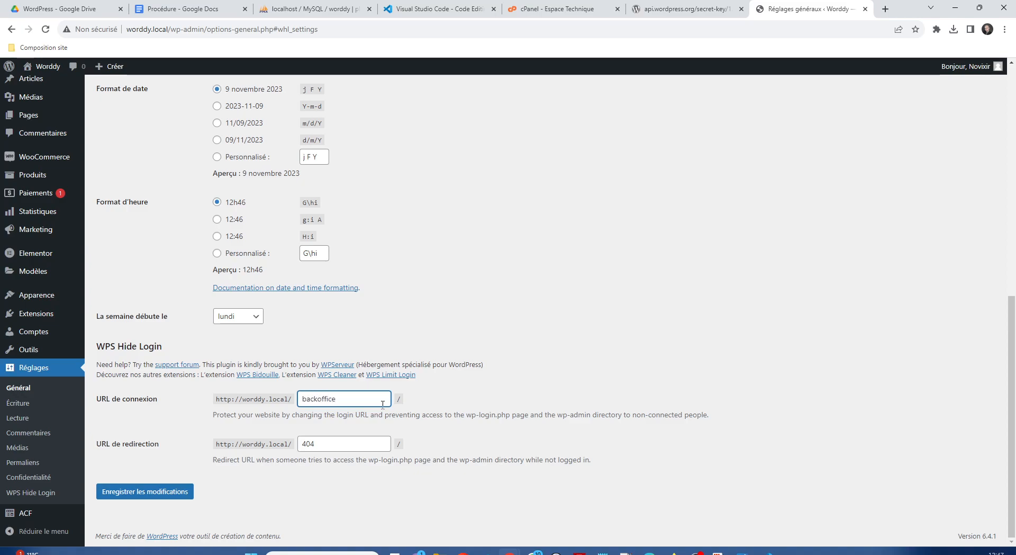
double_click(323, 399)
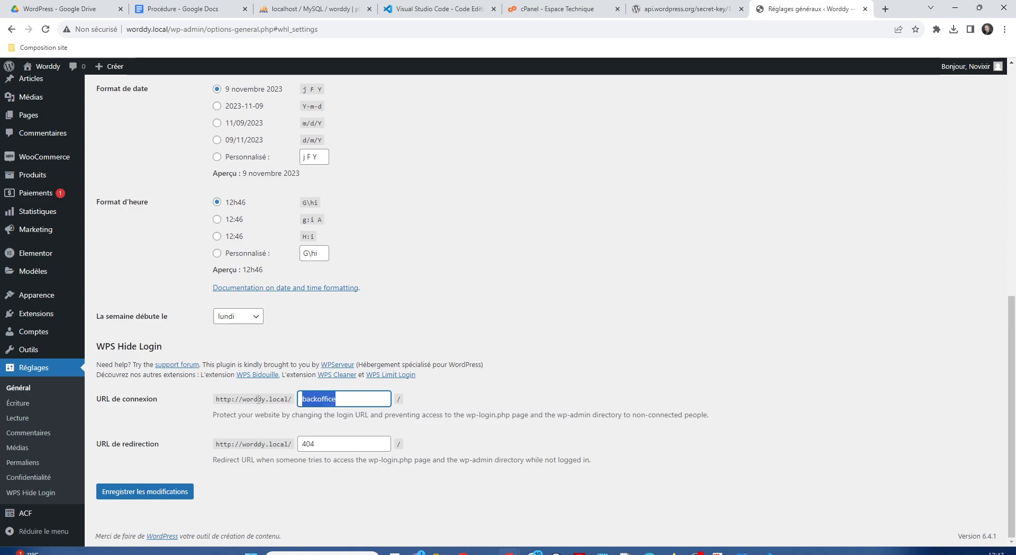
click(147, 493)
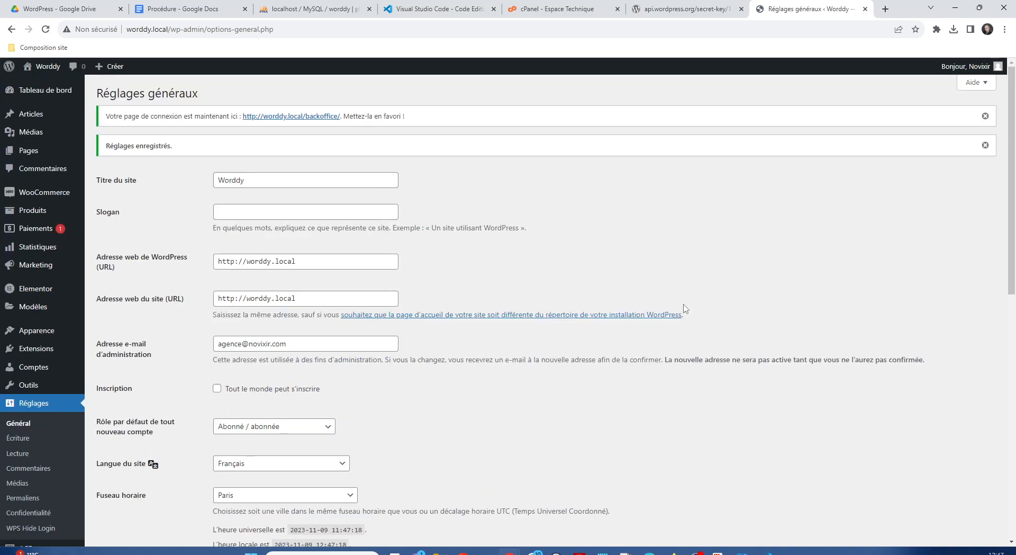
Check the saved connection URL in the WPS Hide Login settings and log out of the Worddy admin.
scroll(469, 351, down, 9)
drag(346, 440, 286, 439)
click(644, 357)
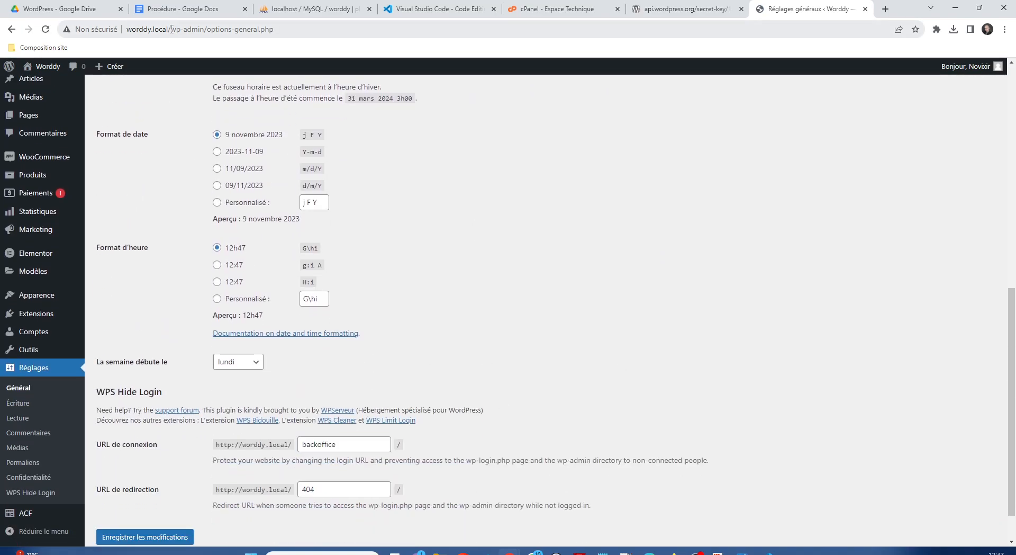
drag(171, 29, 207, 29)
key(Return)
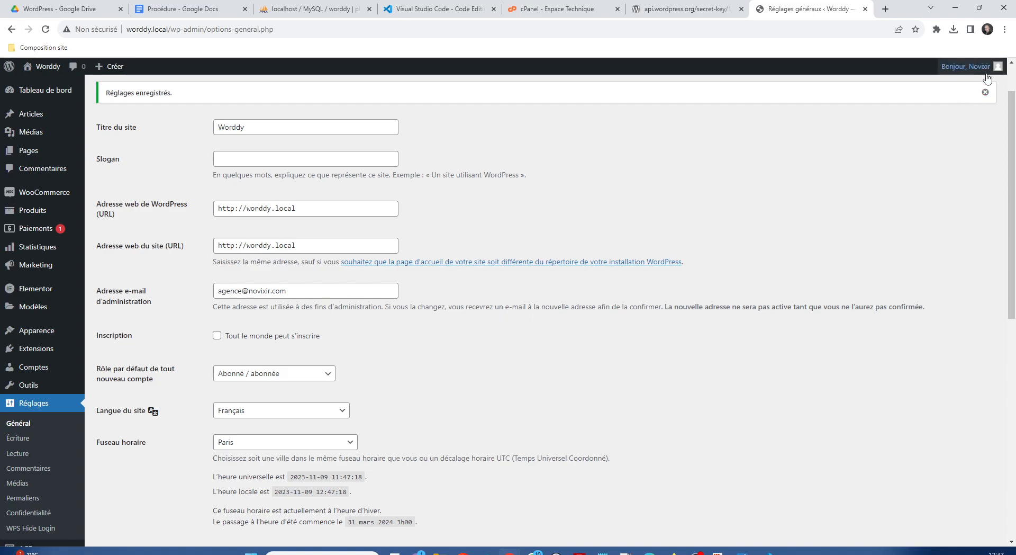
mouse_move(956, 80)
click(946, 120)
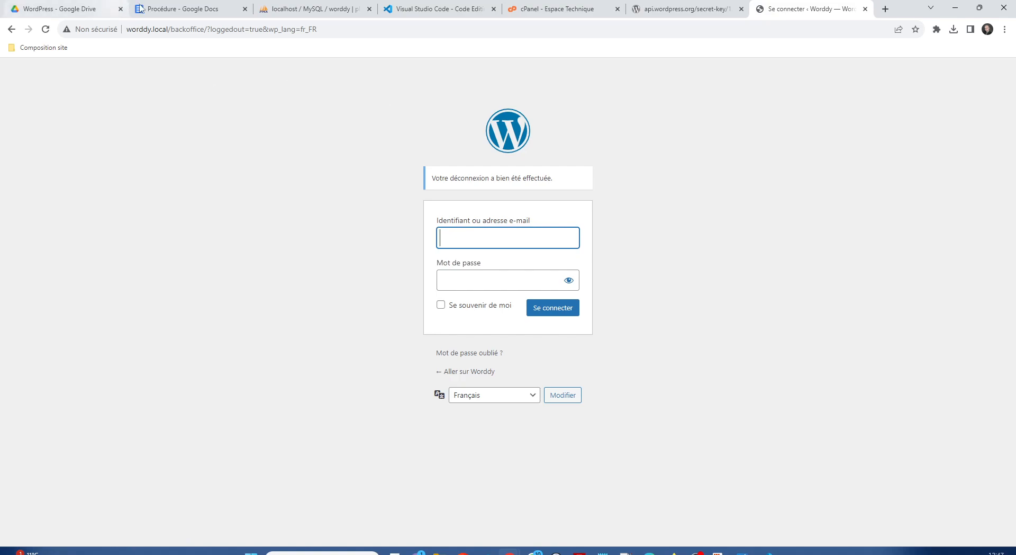
Test access to the default admin address worddy.local/wp-admin while logged out.
drag(129, 29, 201, 29)
drag(339, 29, 172, 29)
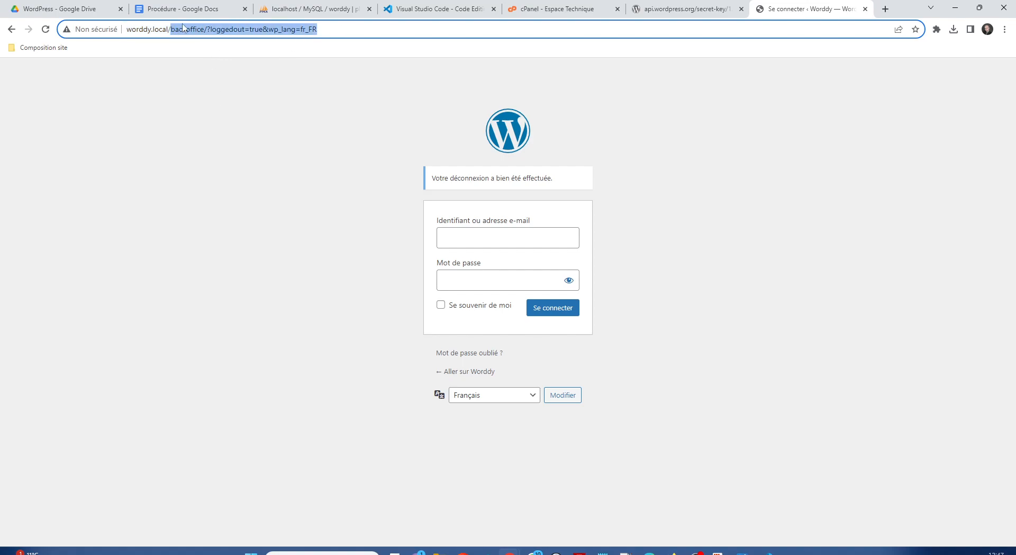
text(wp-admin)
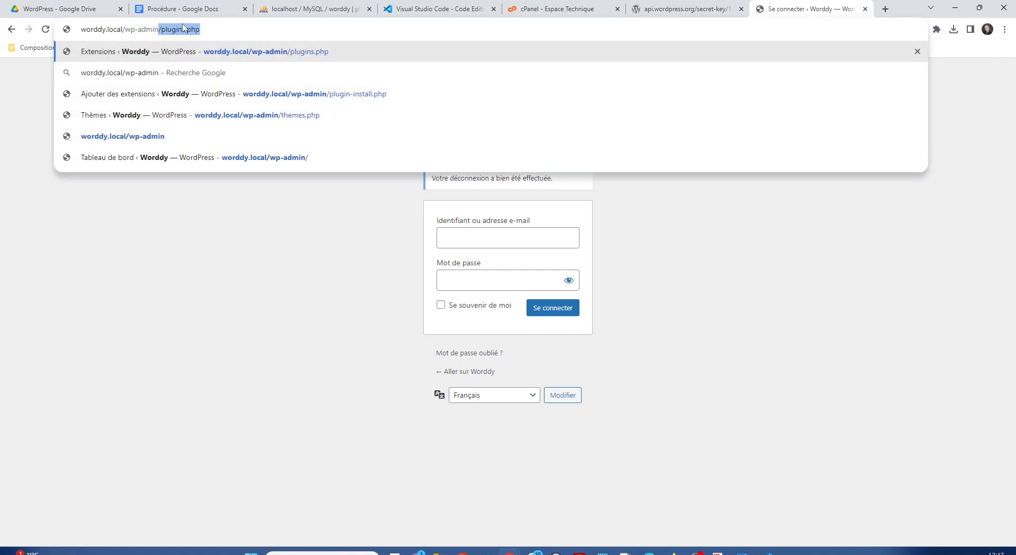
key(Delete)
key(Return)
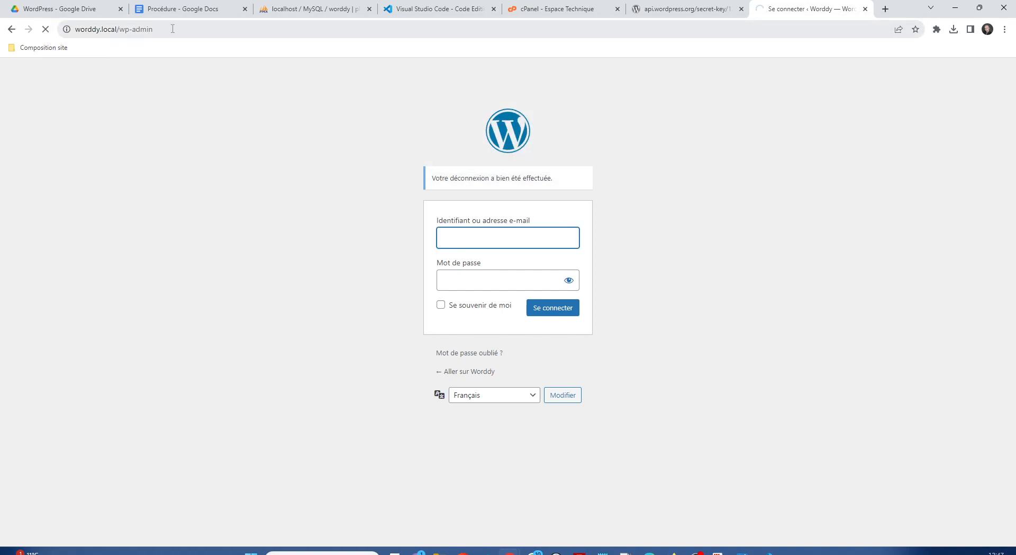
drag(153, 29, 119, 29)
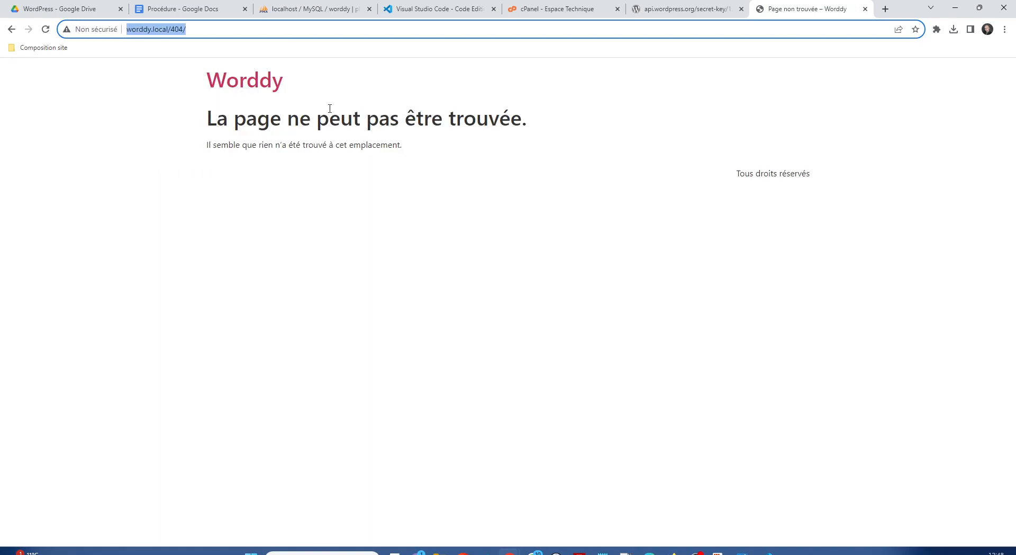
Test access to the default login address worddy.local/wp-login.php while logged out.
click(207, 30)
drag(170, 30, 197, 30)
text(wp-)
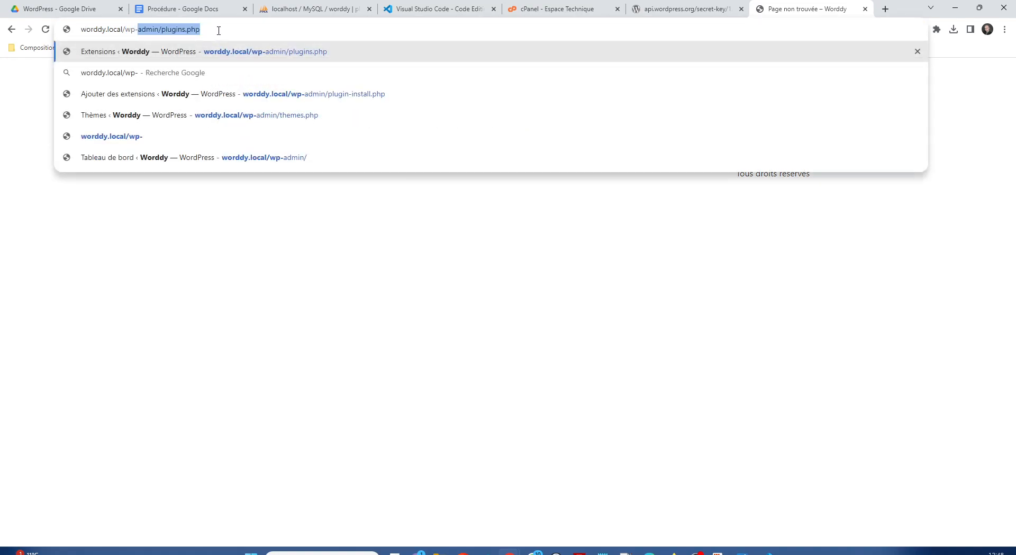
text(login.php)
key(Return)
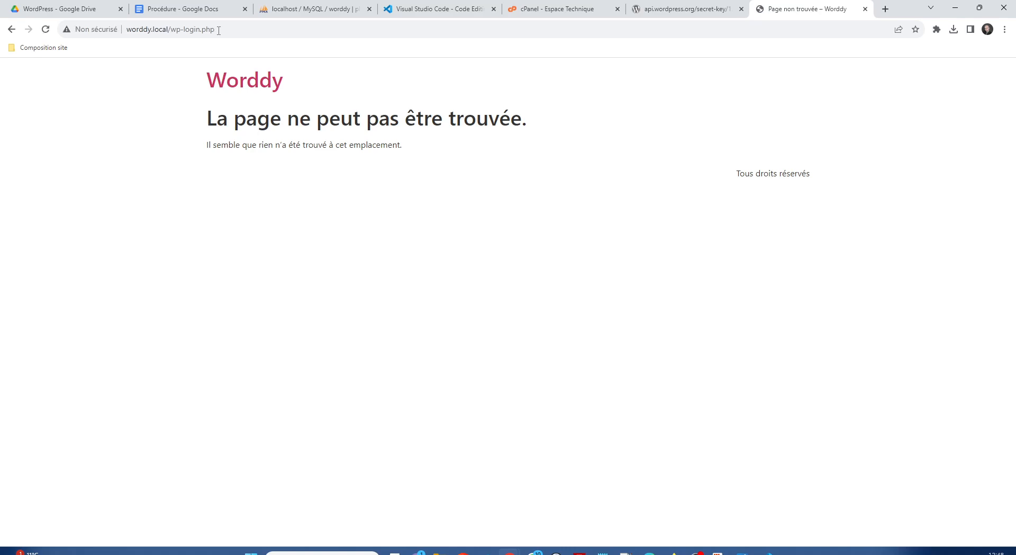
drag(208, 113, 448, 166)
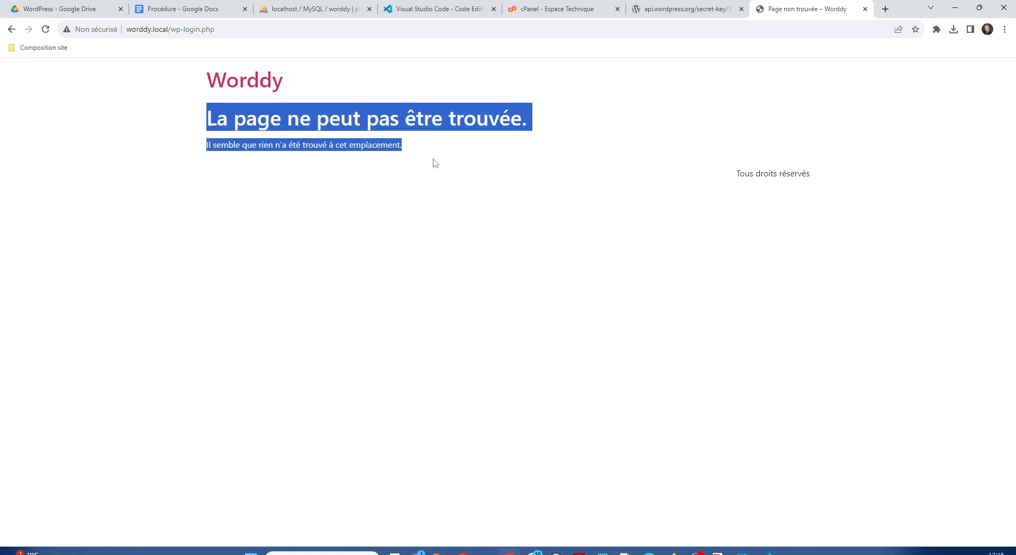
Open the site's custom login page at worddy.local/backoffice/.
drag(172, 29, 247, 30)
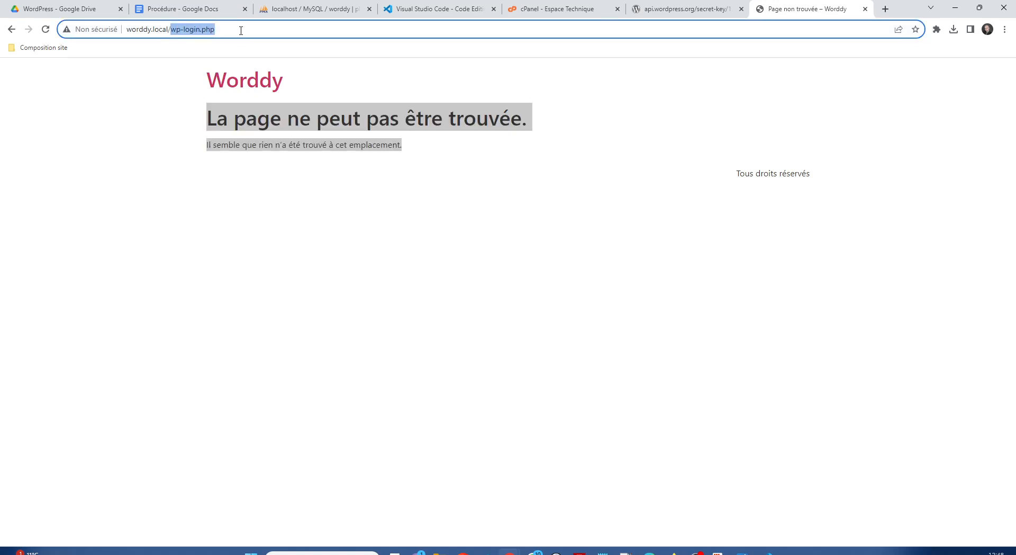
text(backoffice/)
key(Return)
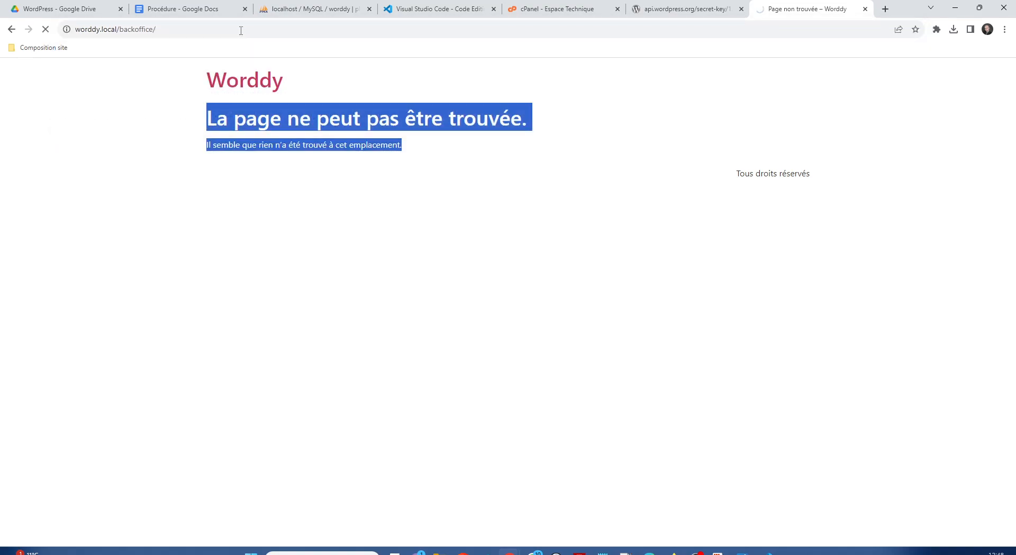